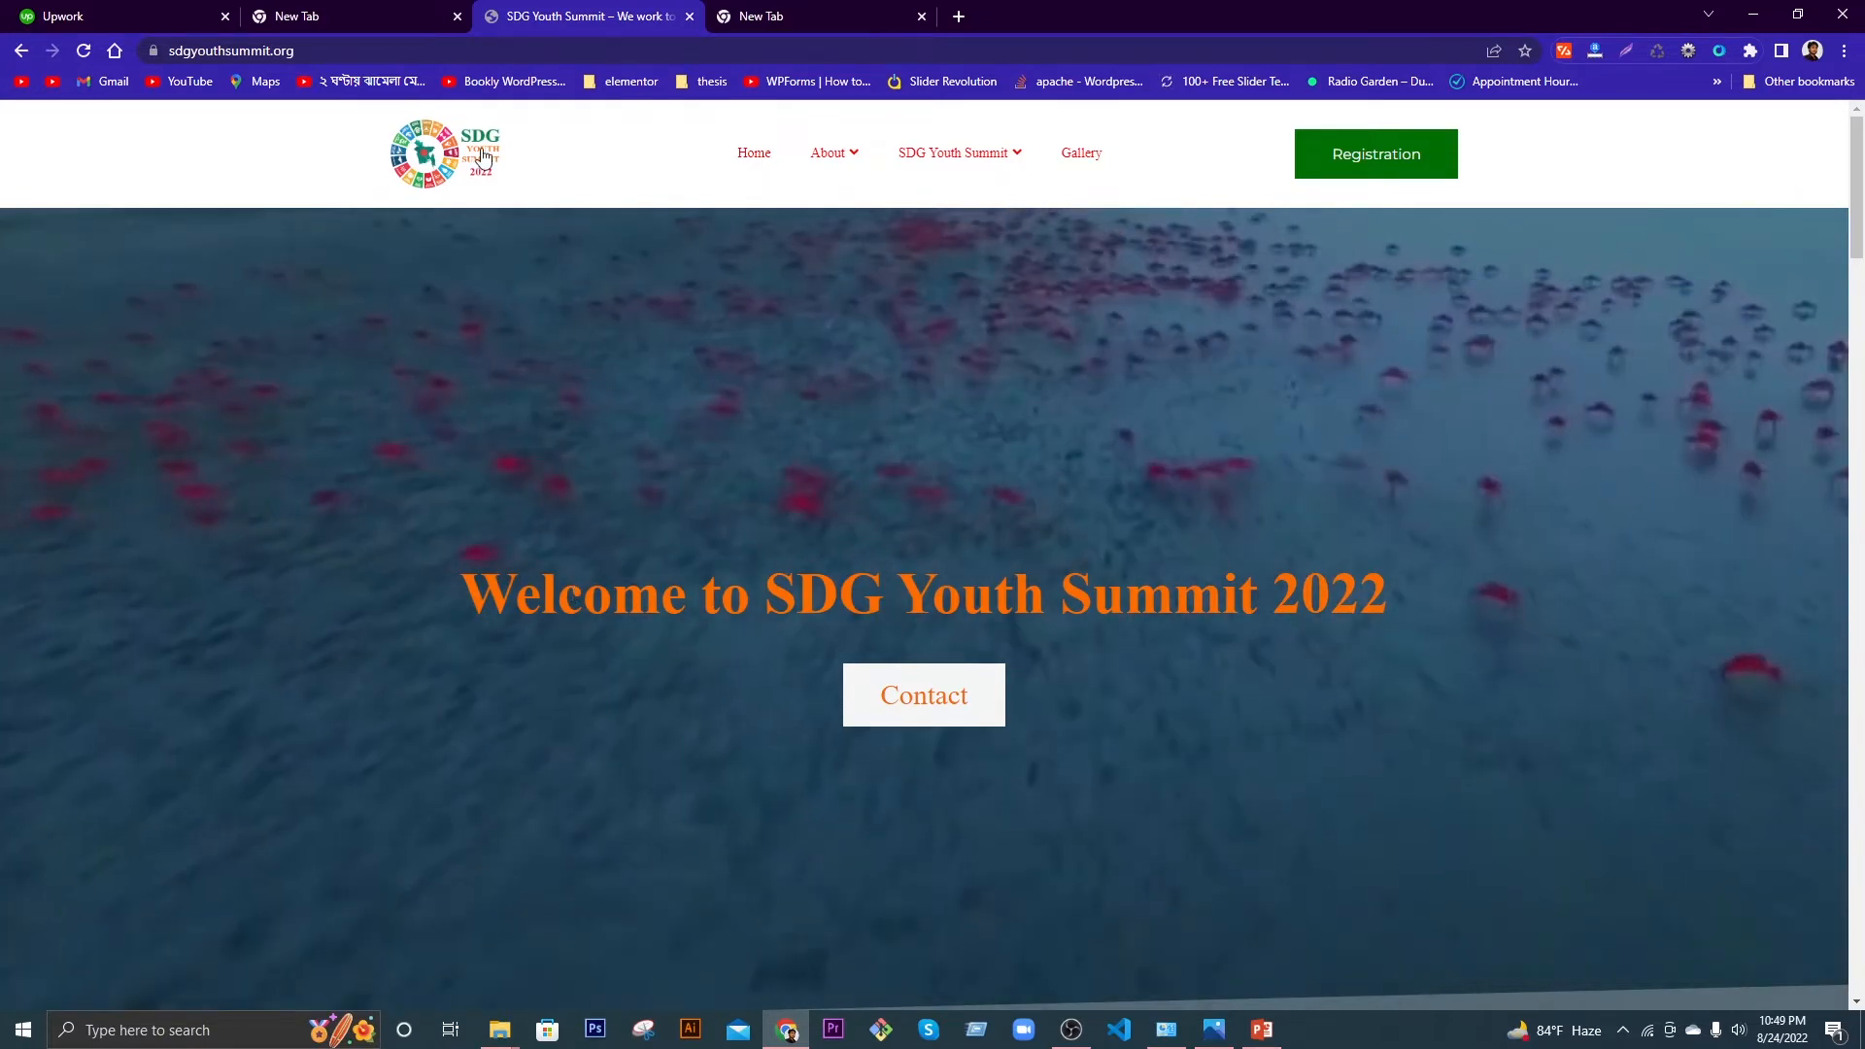
Step: Search Google in the empty new tab for 'percentage of wordpress websites'
scroll(1020, 797, down, 10)
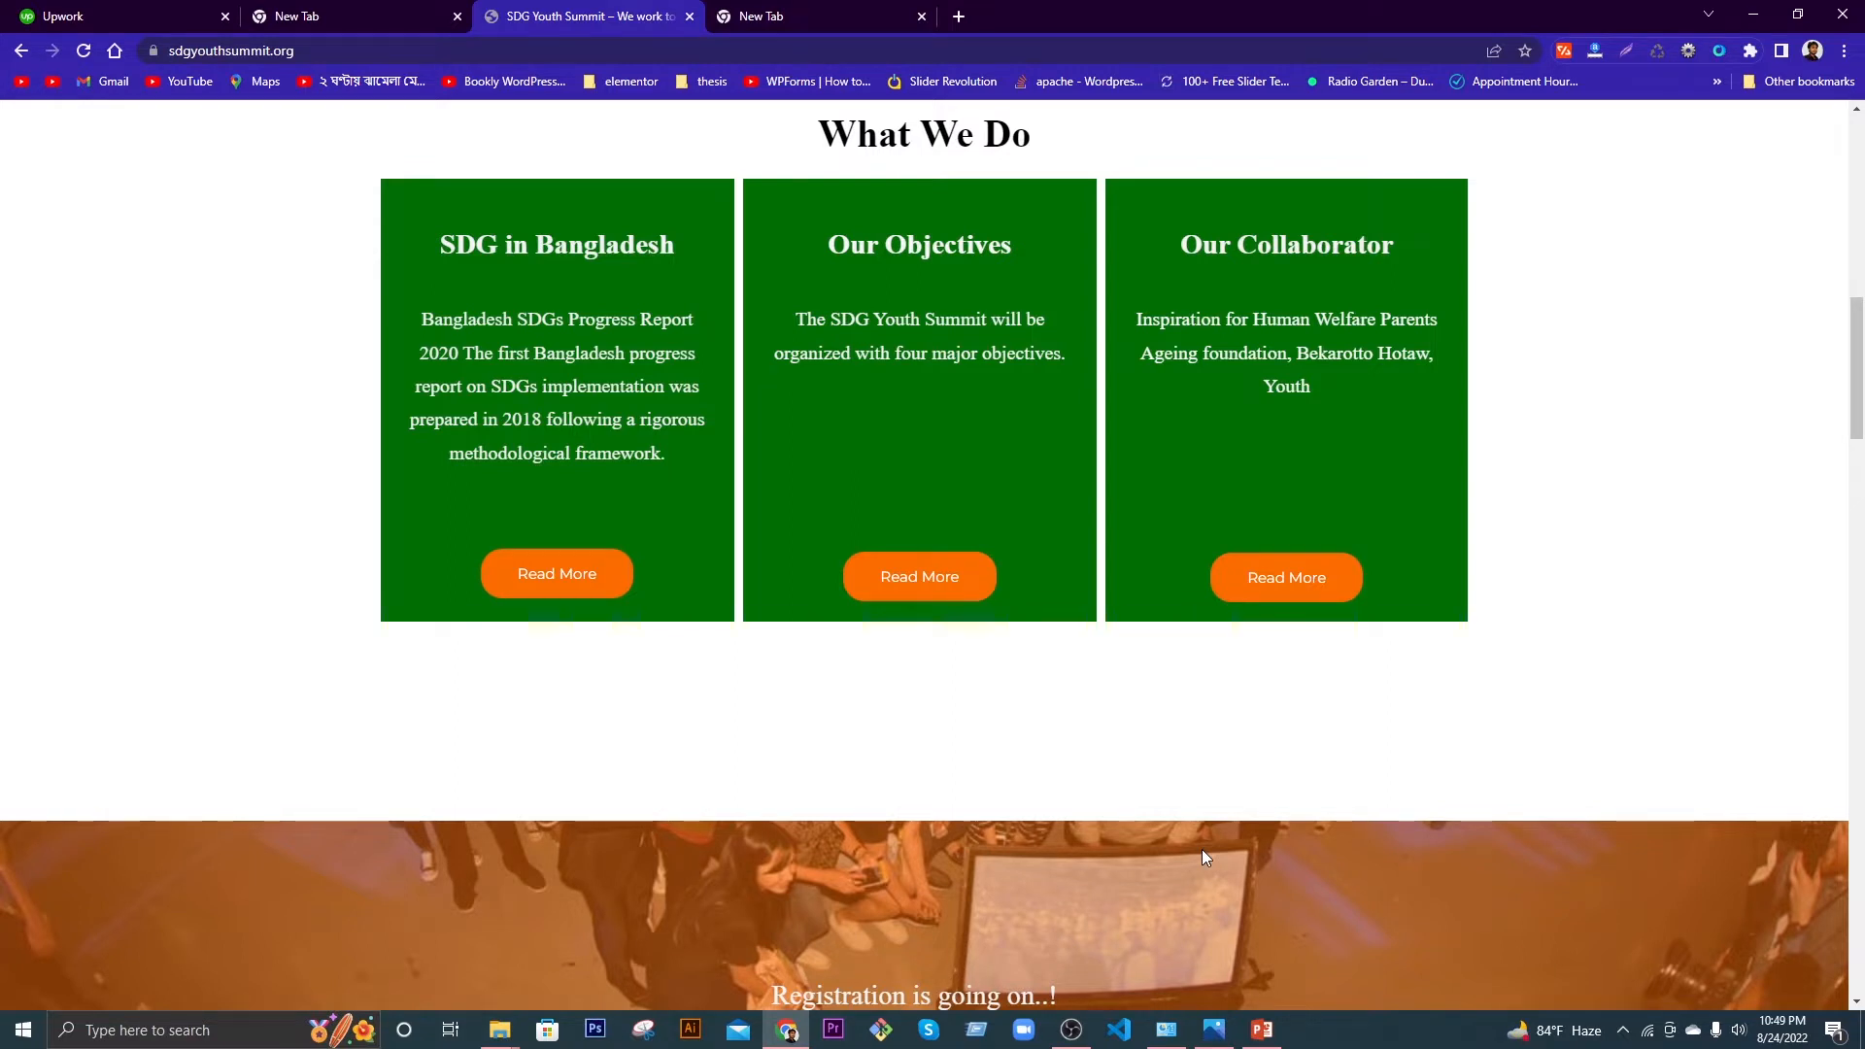
scroll(1204, 826, up, 2)
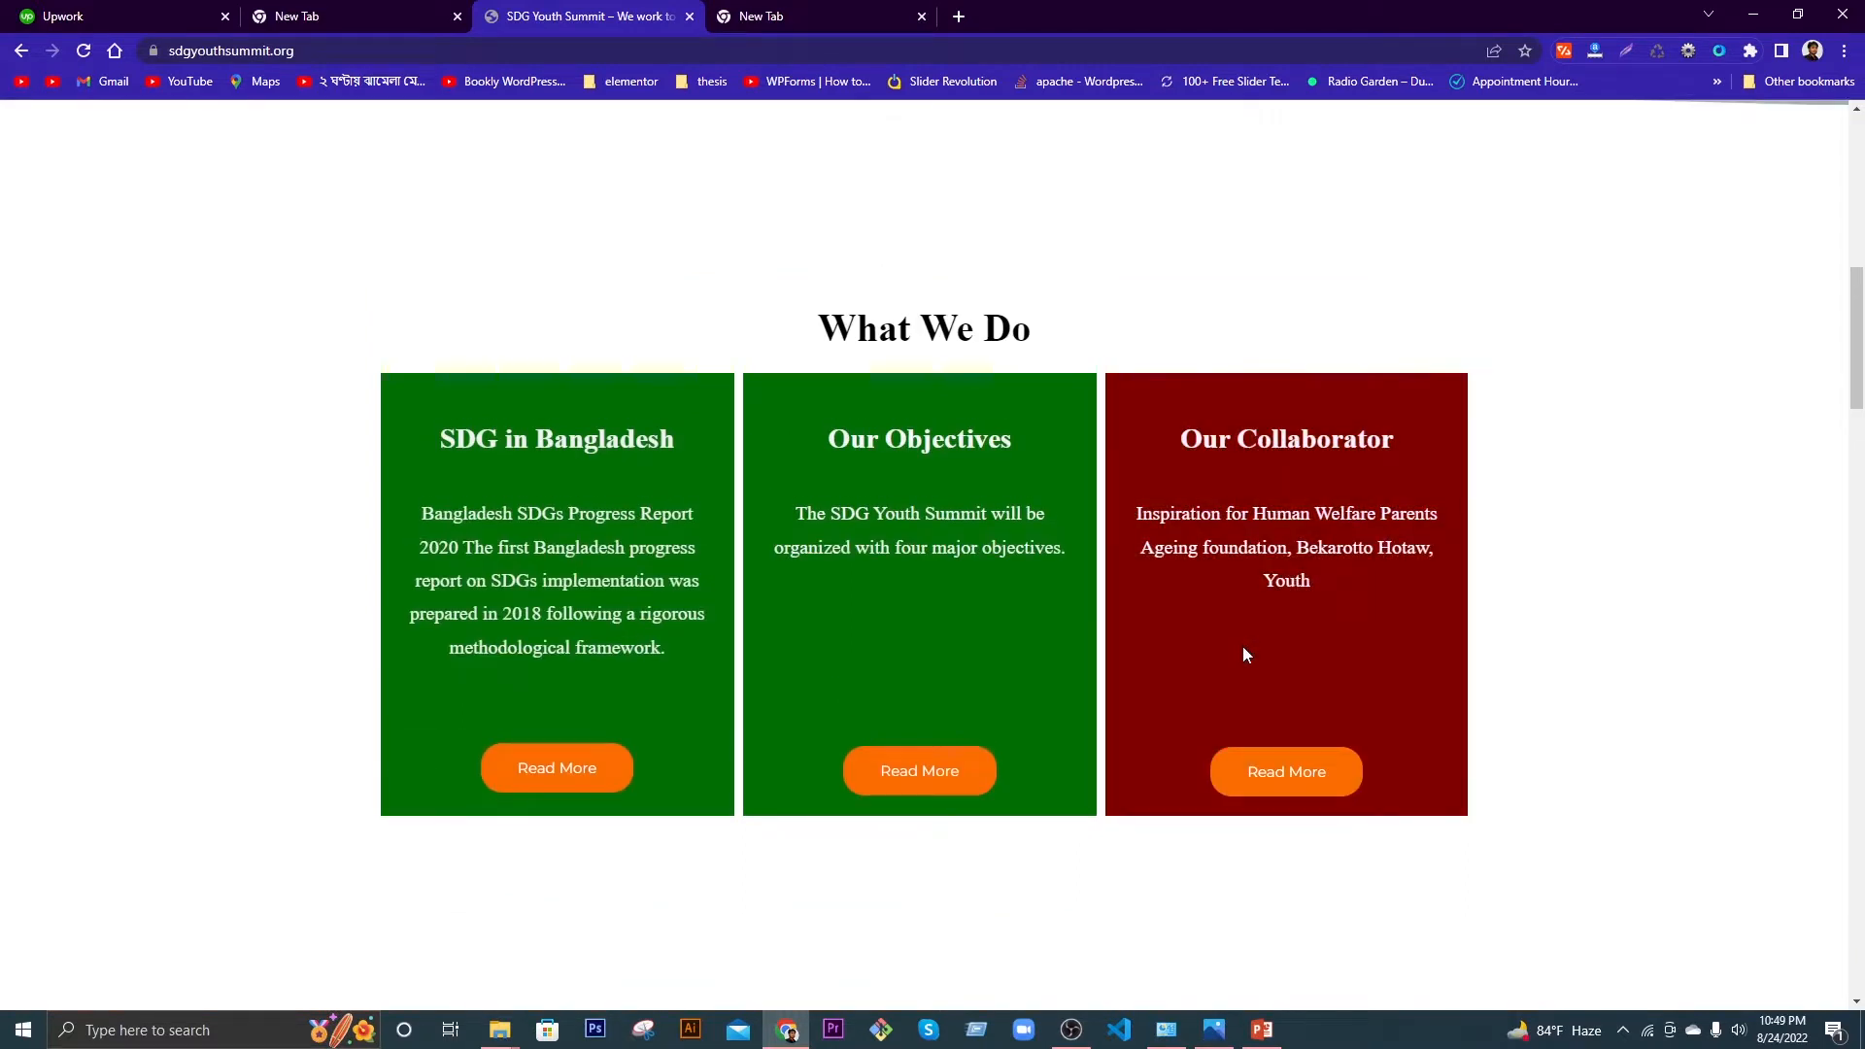
scroll(1226, 649, up, 6)
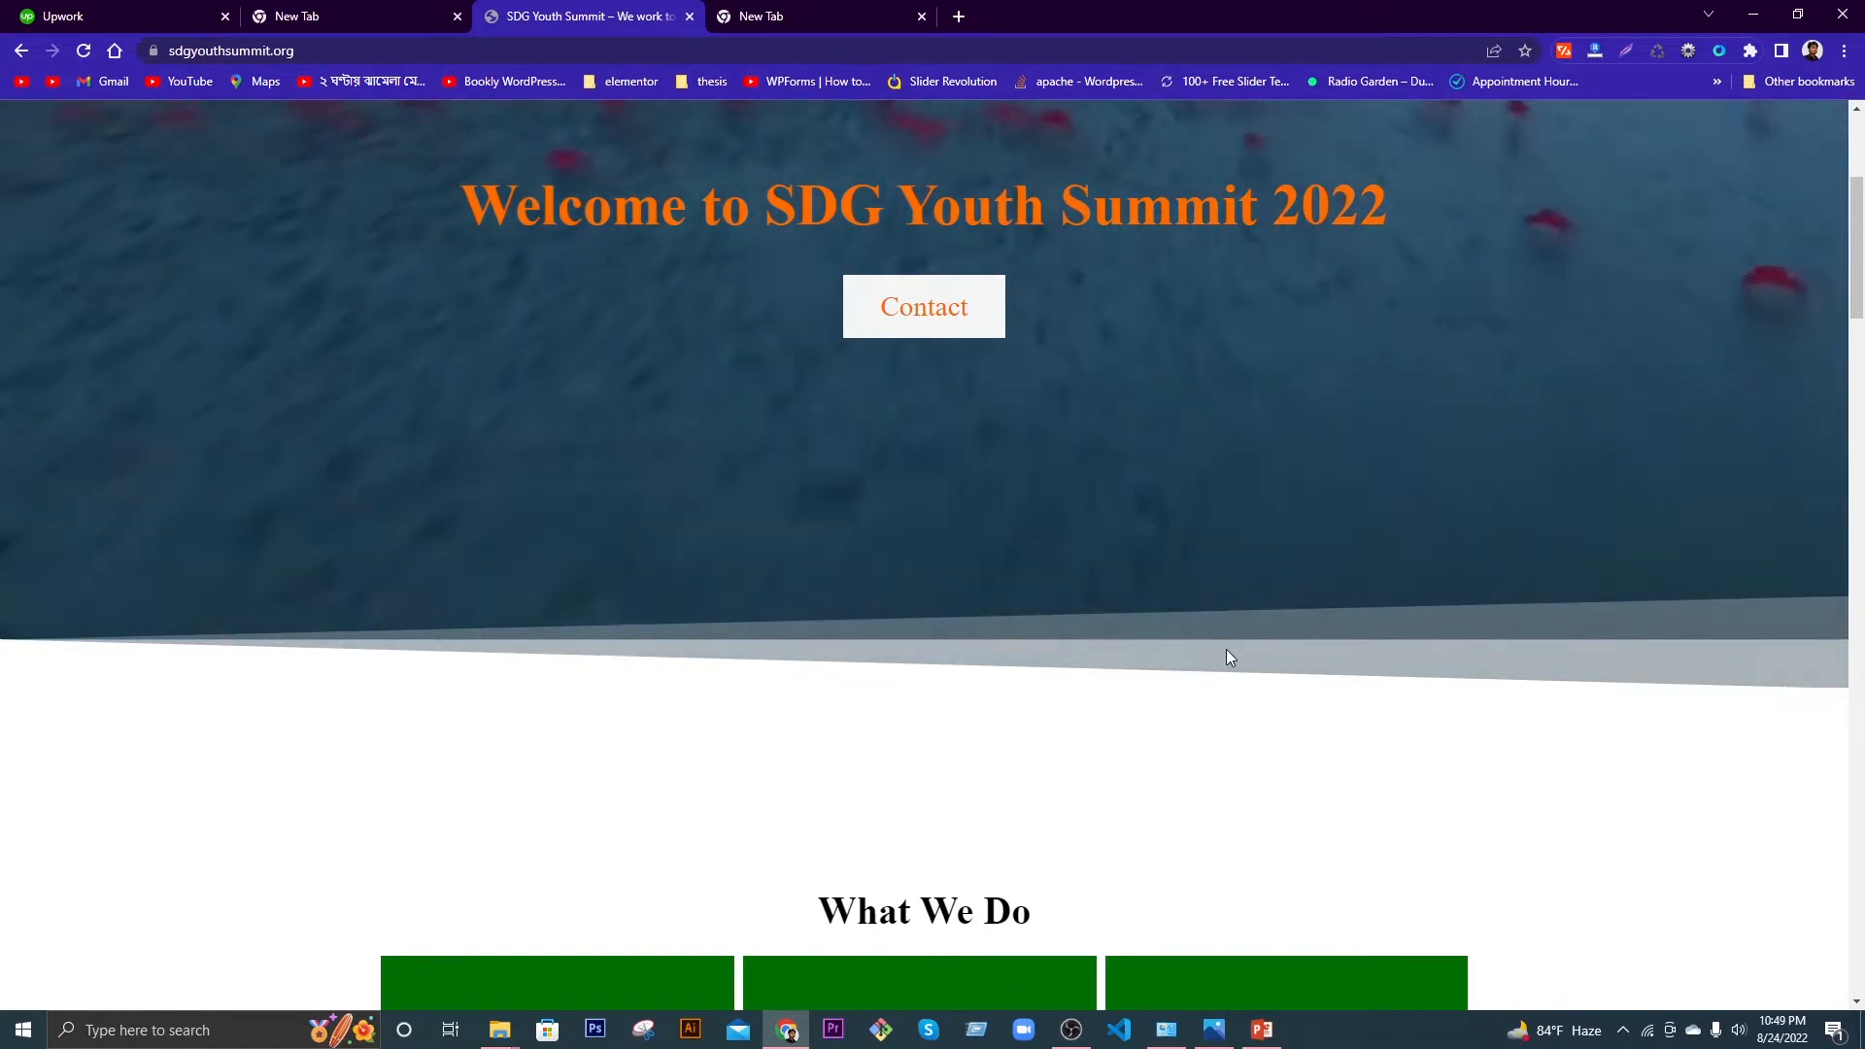
scroll(1237, 635, up, 4)
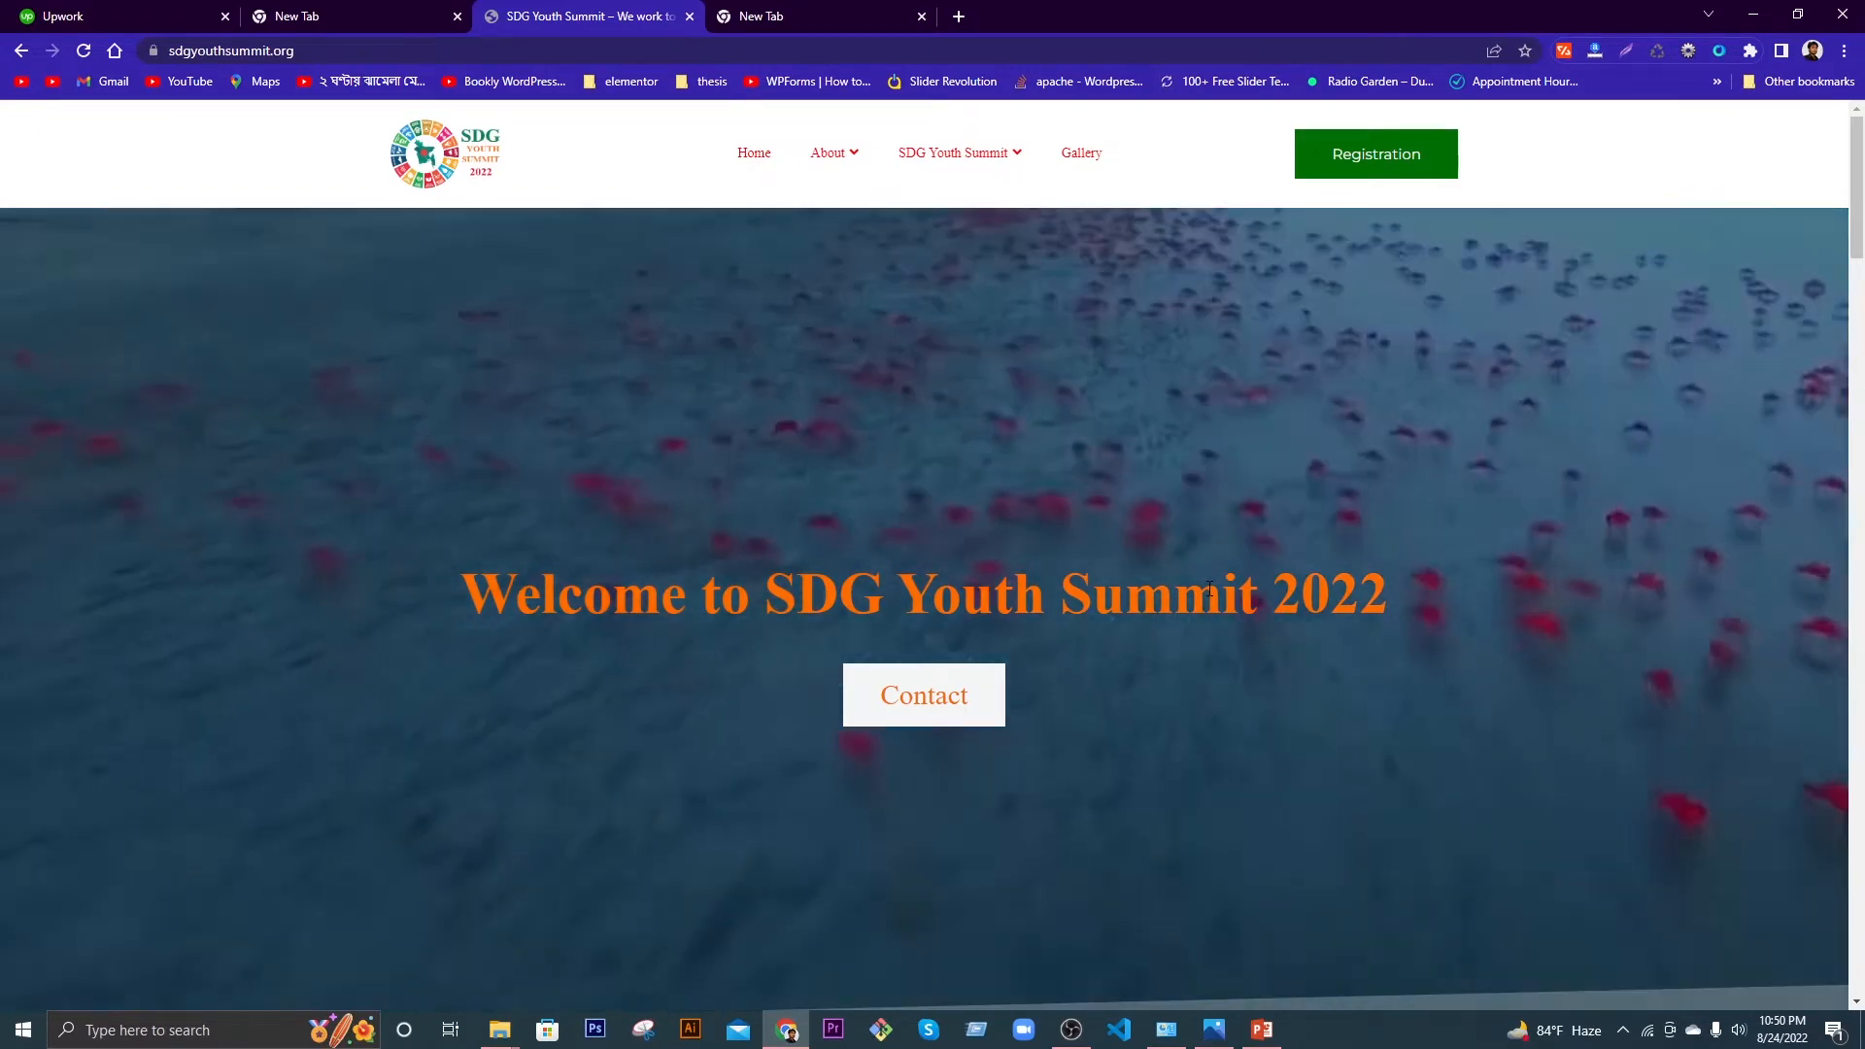
key(ctrl+Tab)
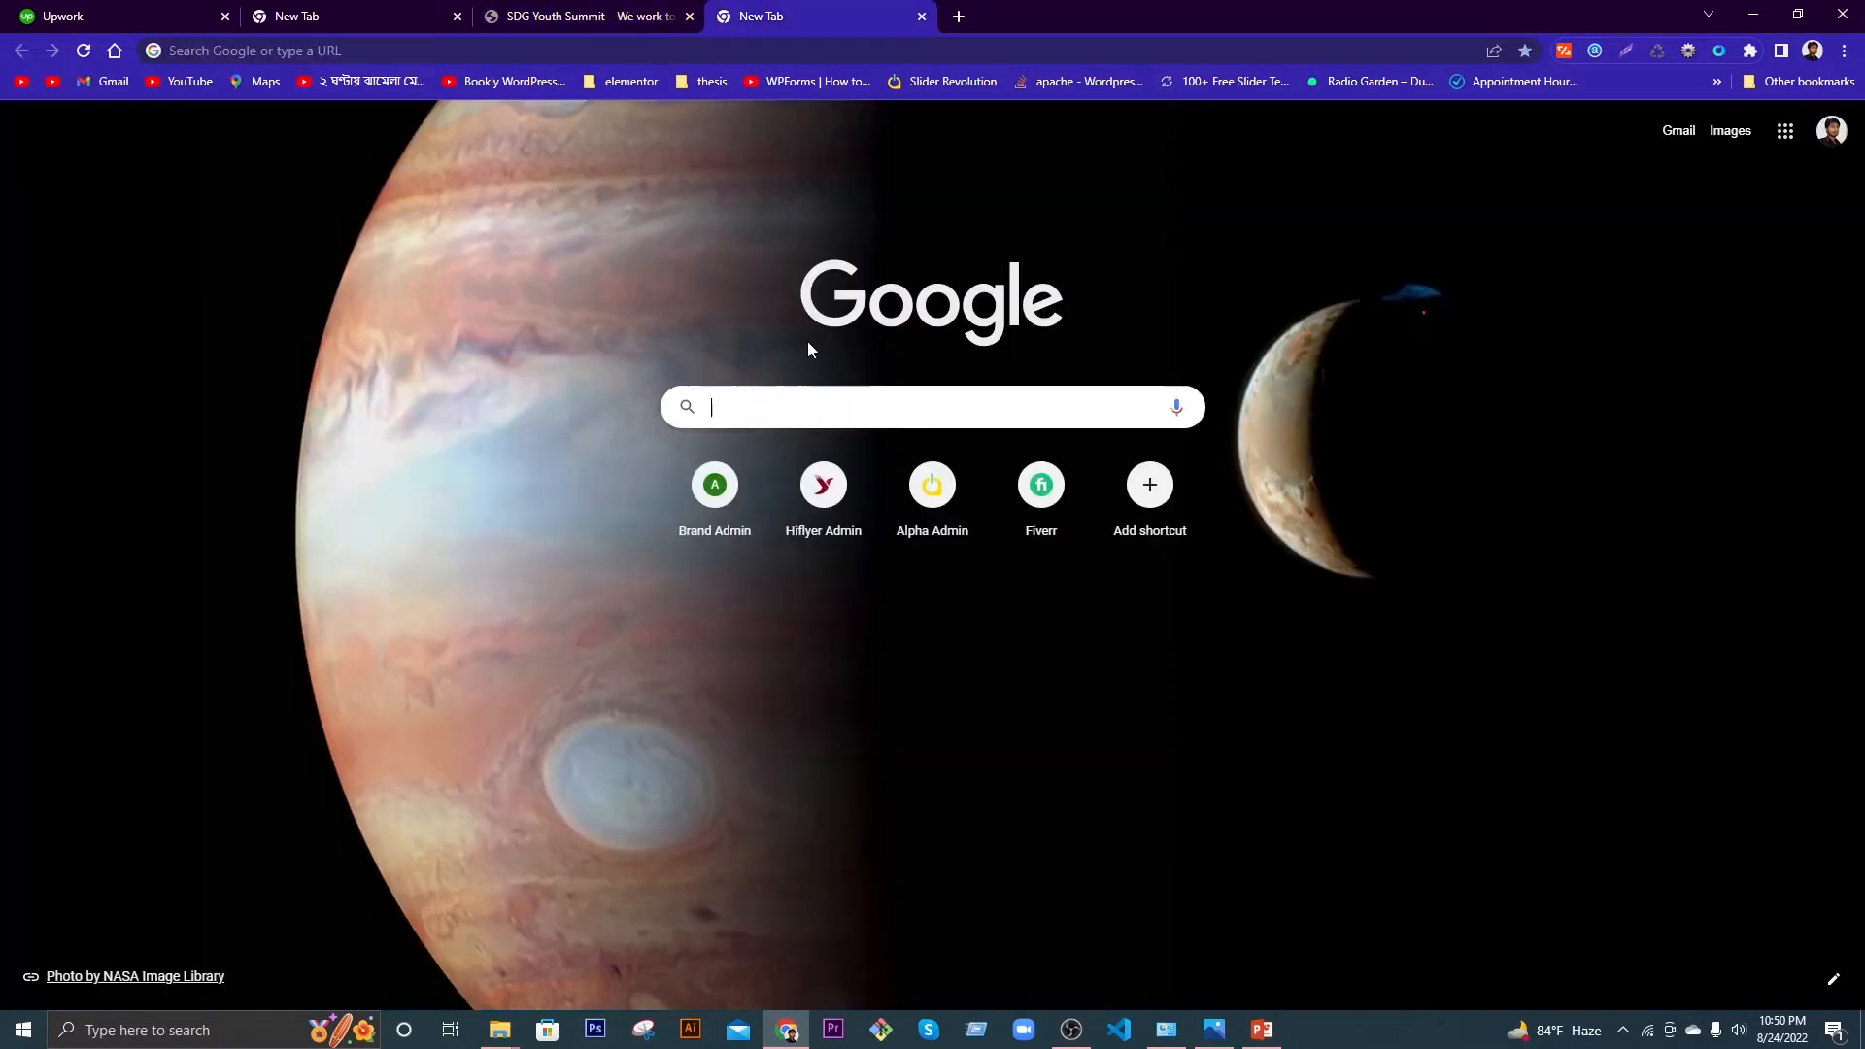
click(798, 393)
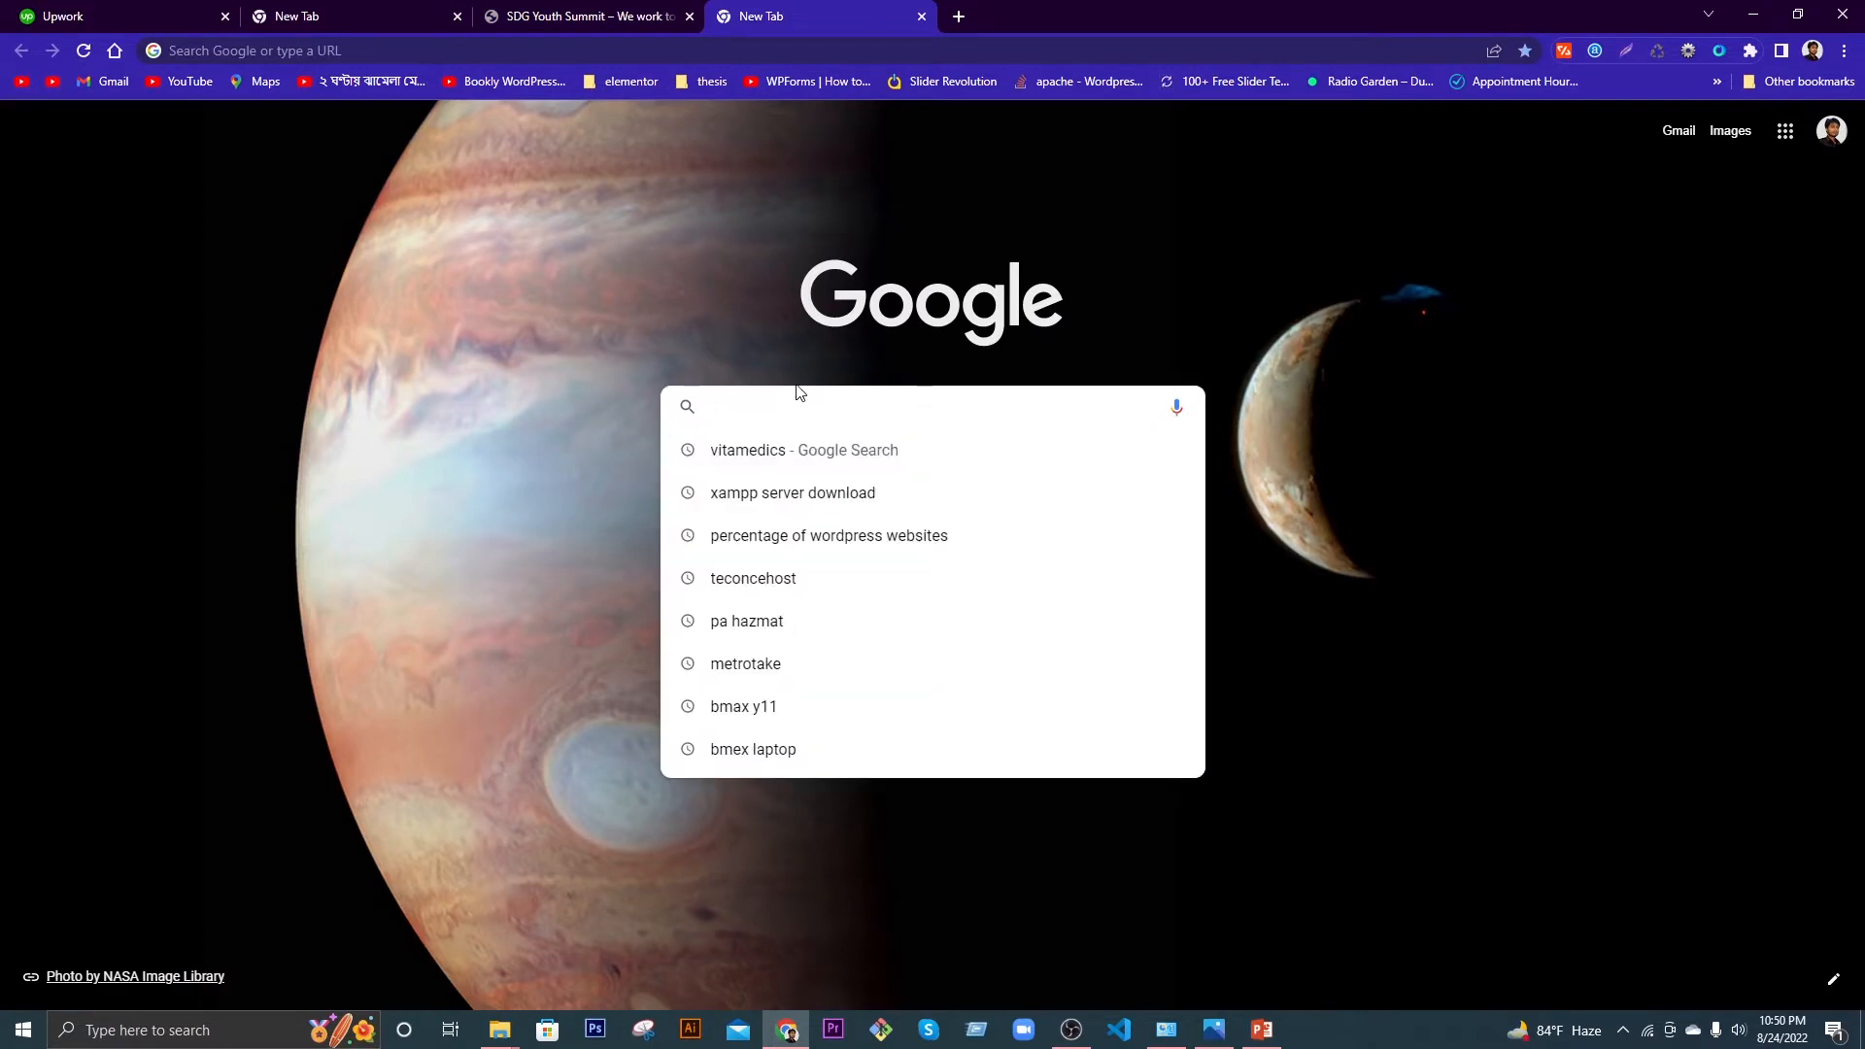
text(per)
key(Return)
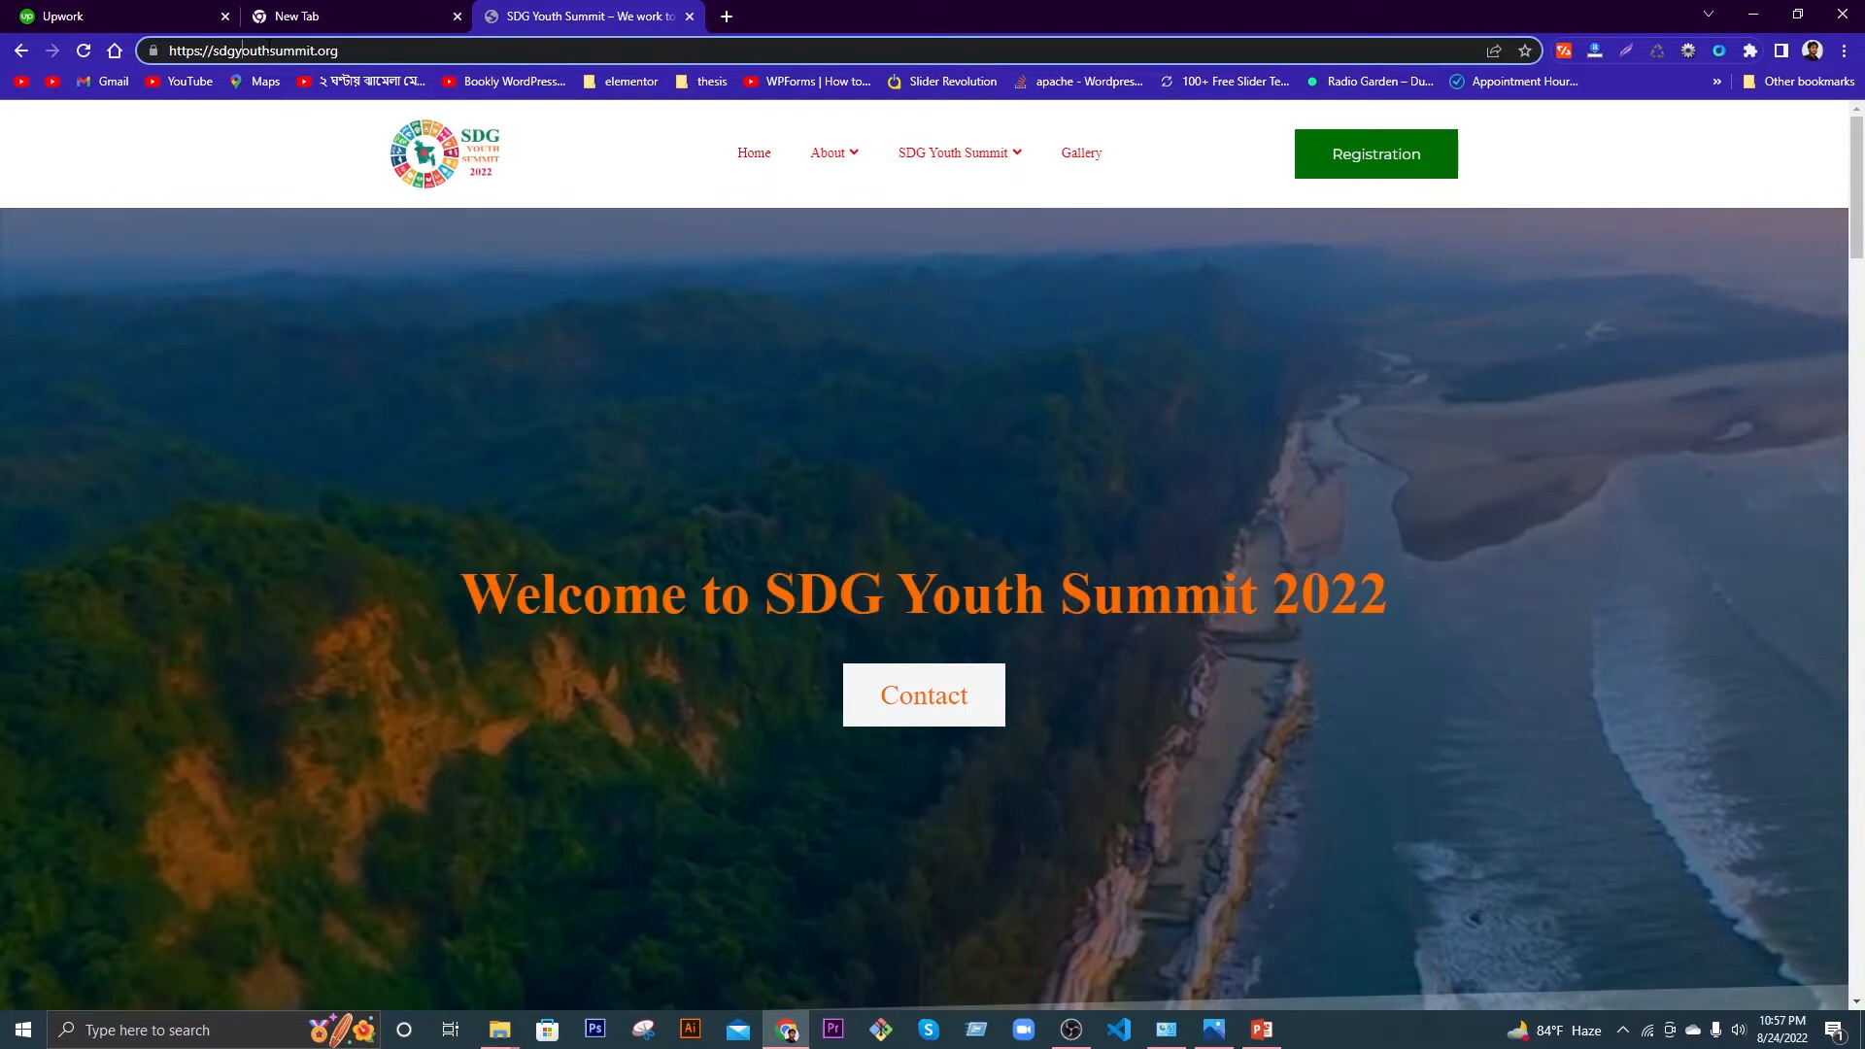
click(242, 50)
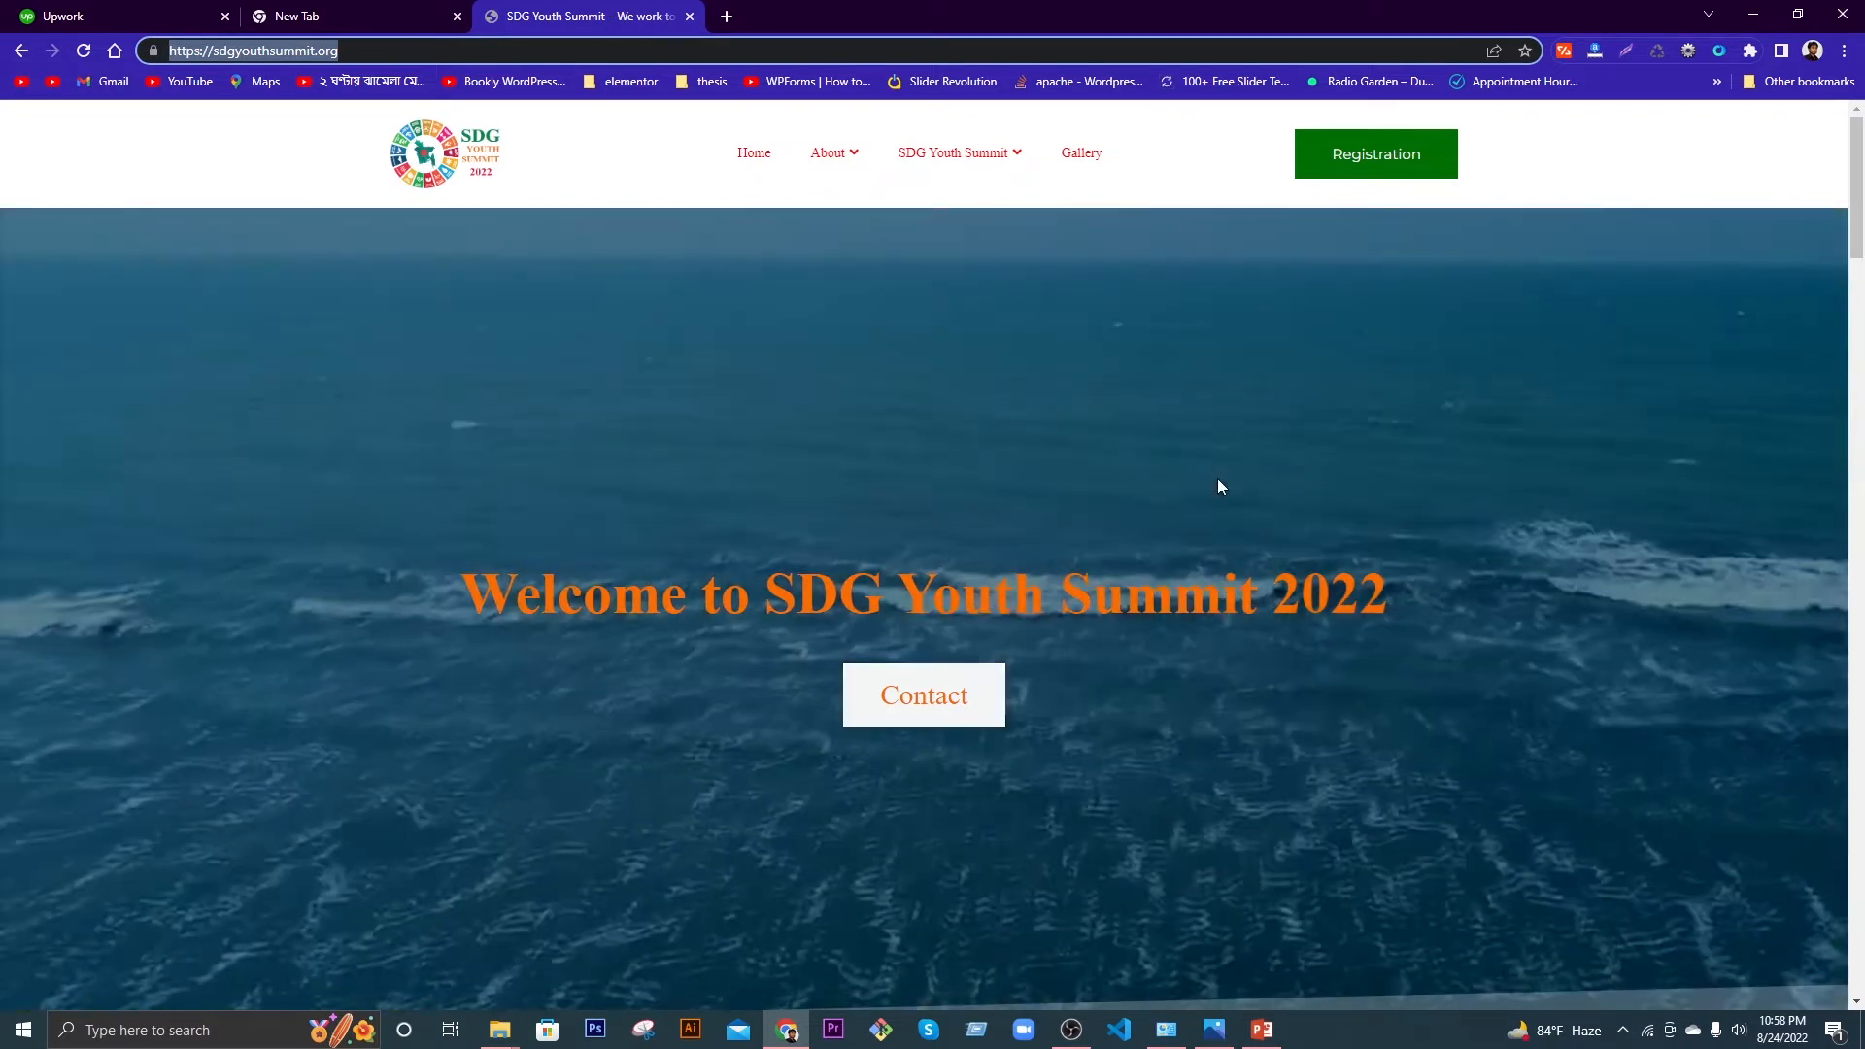
click(250, 50)
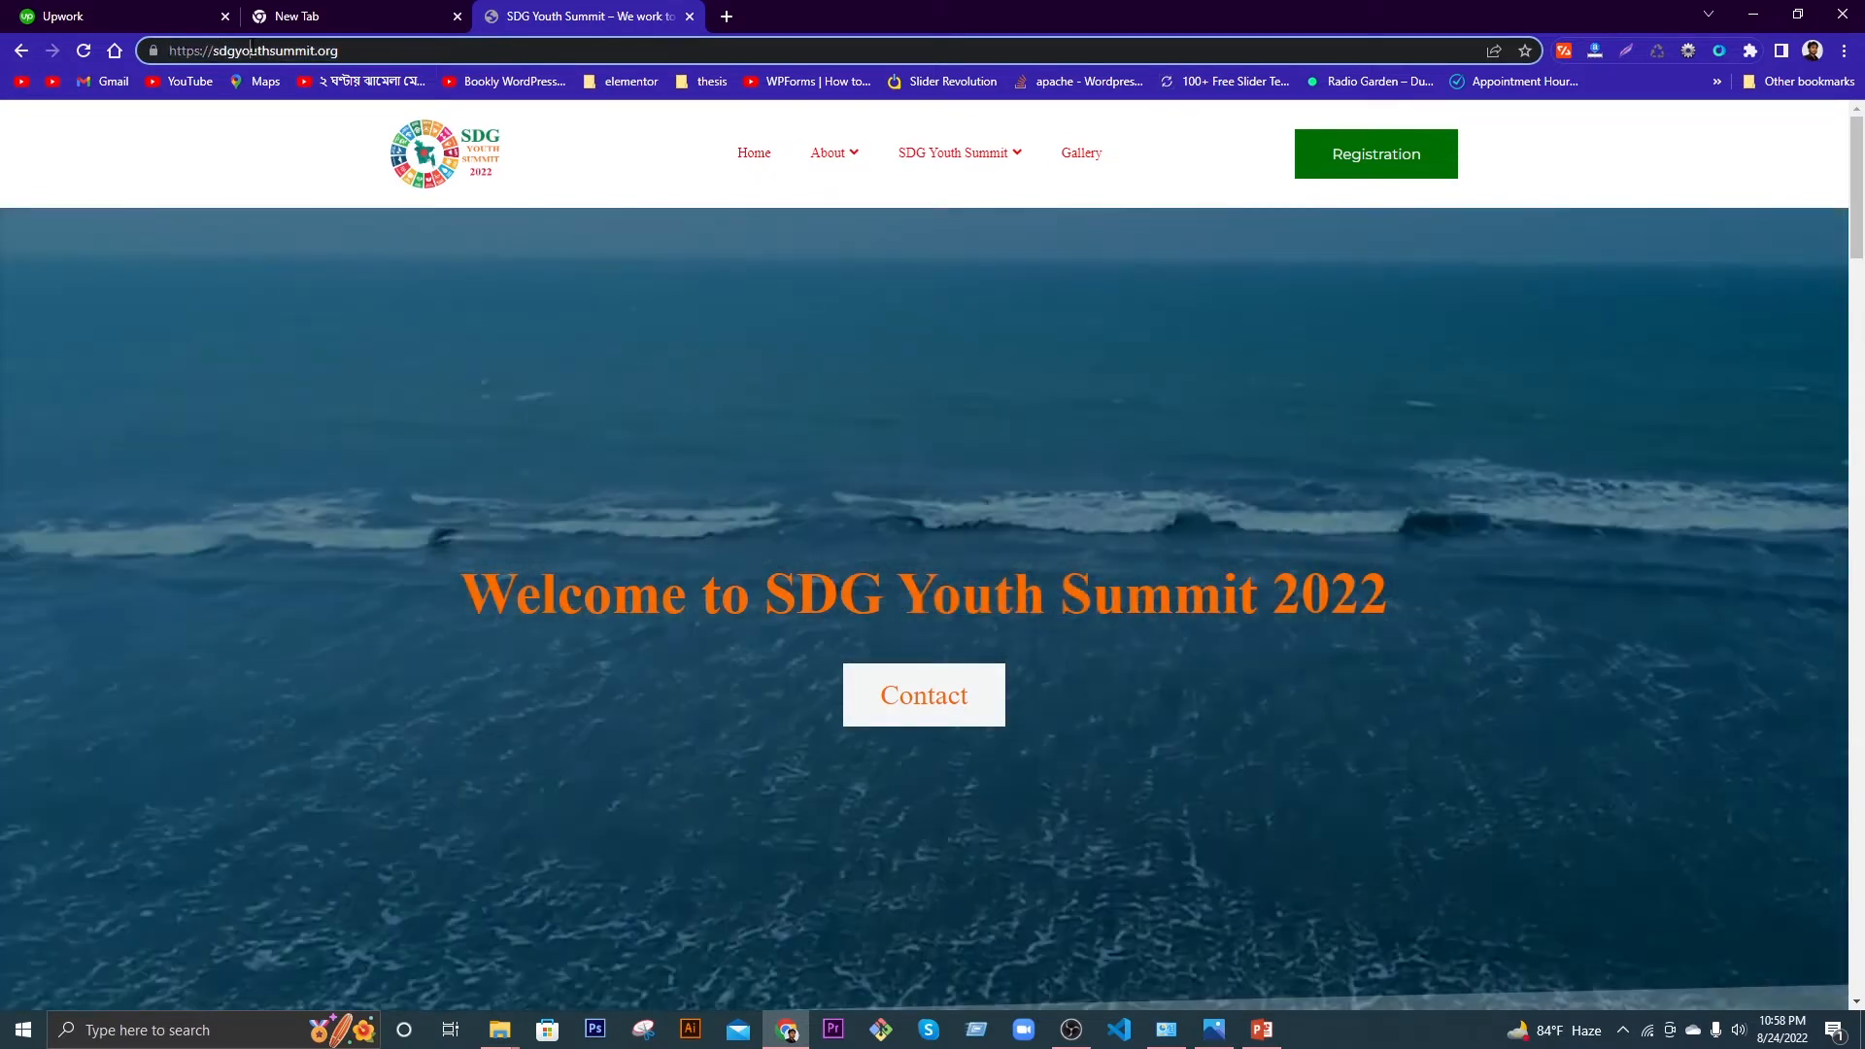
key(ctrl+a)
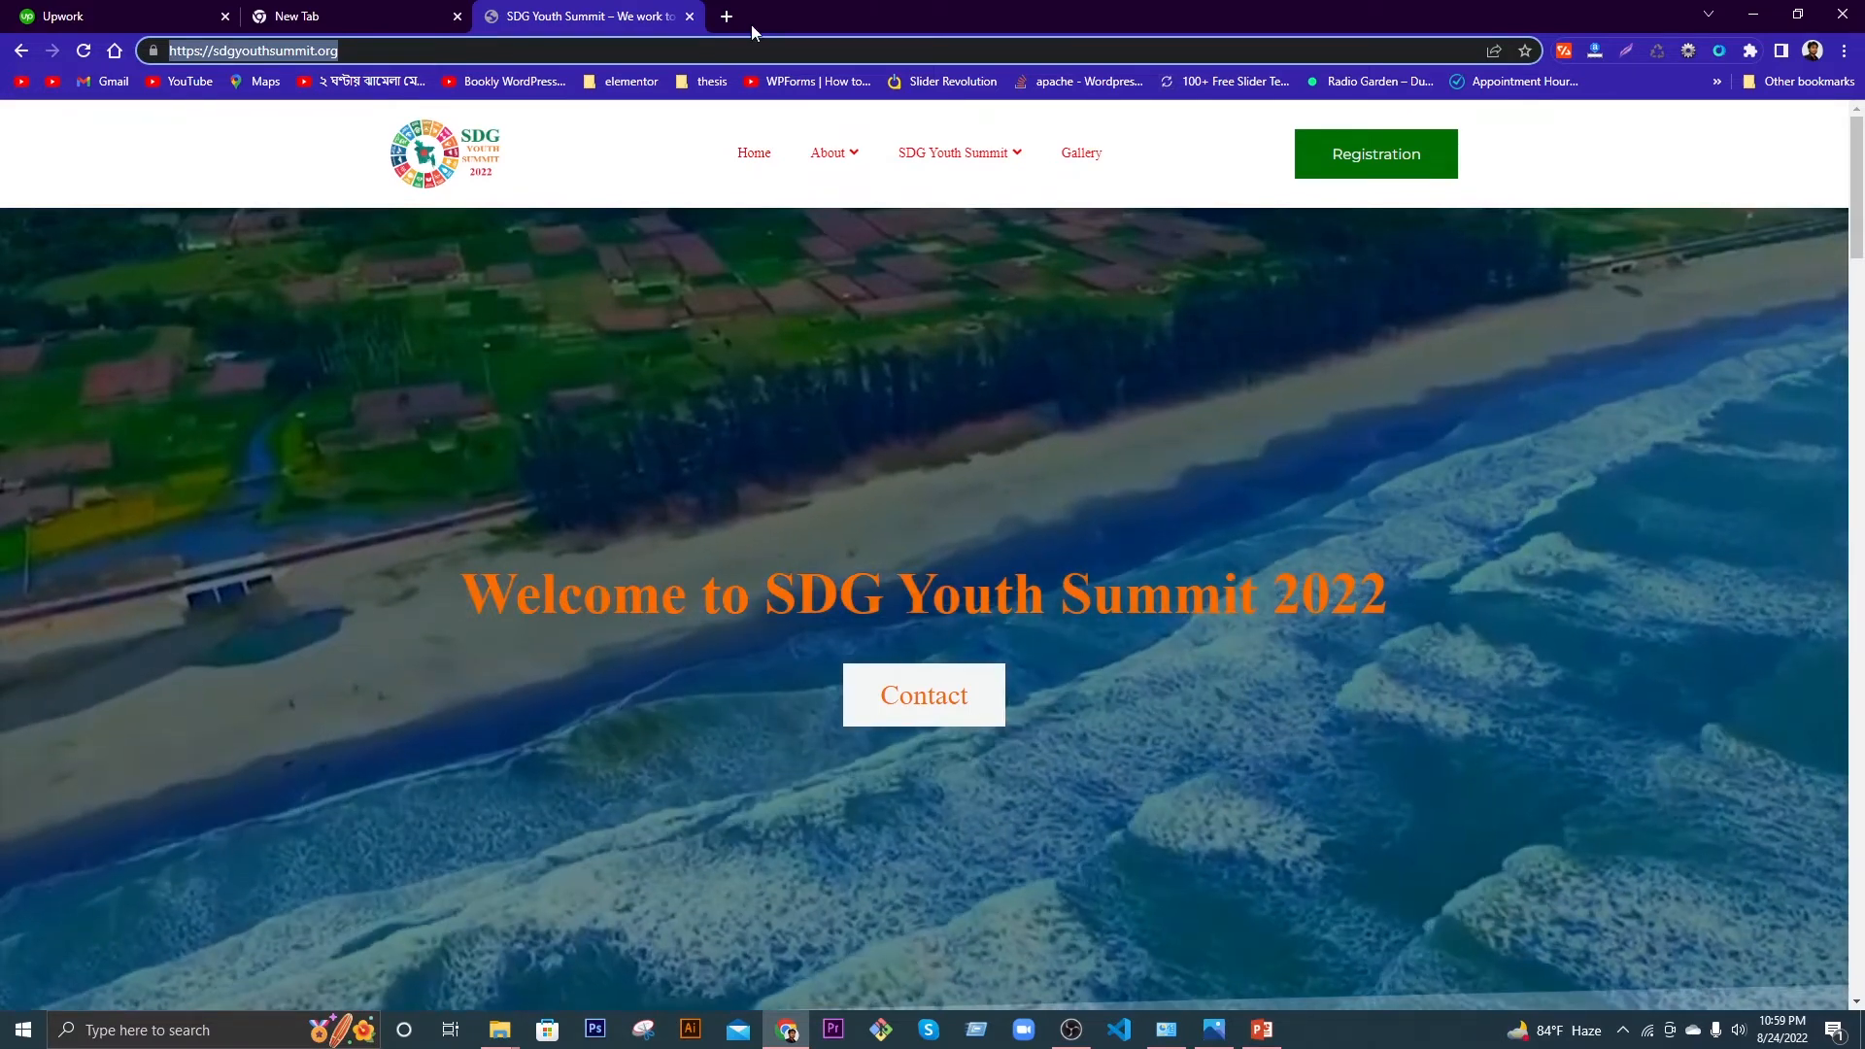
Step: Google 'xampp download' in a new tab and open the Apache Friends download page
click(729, 17)
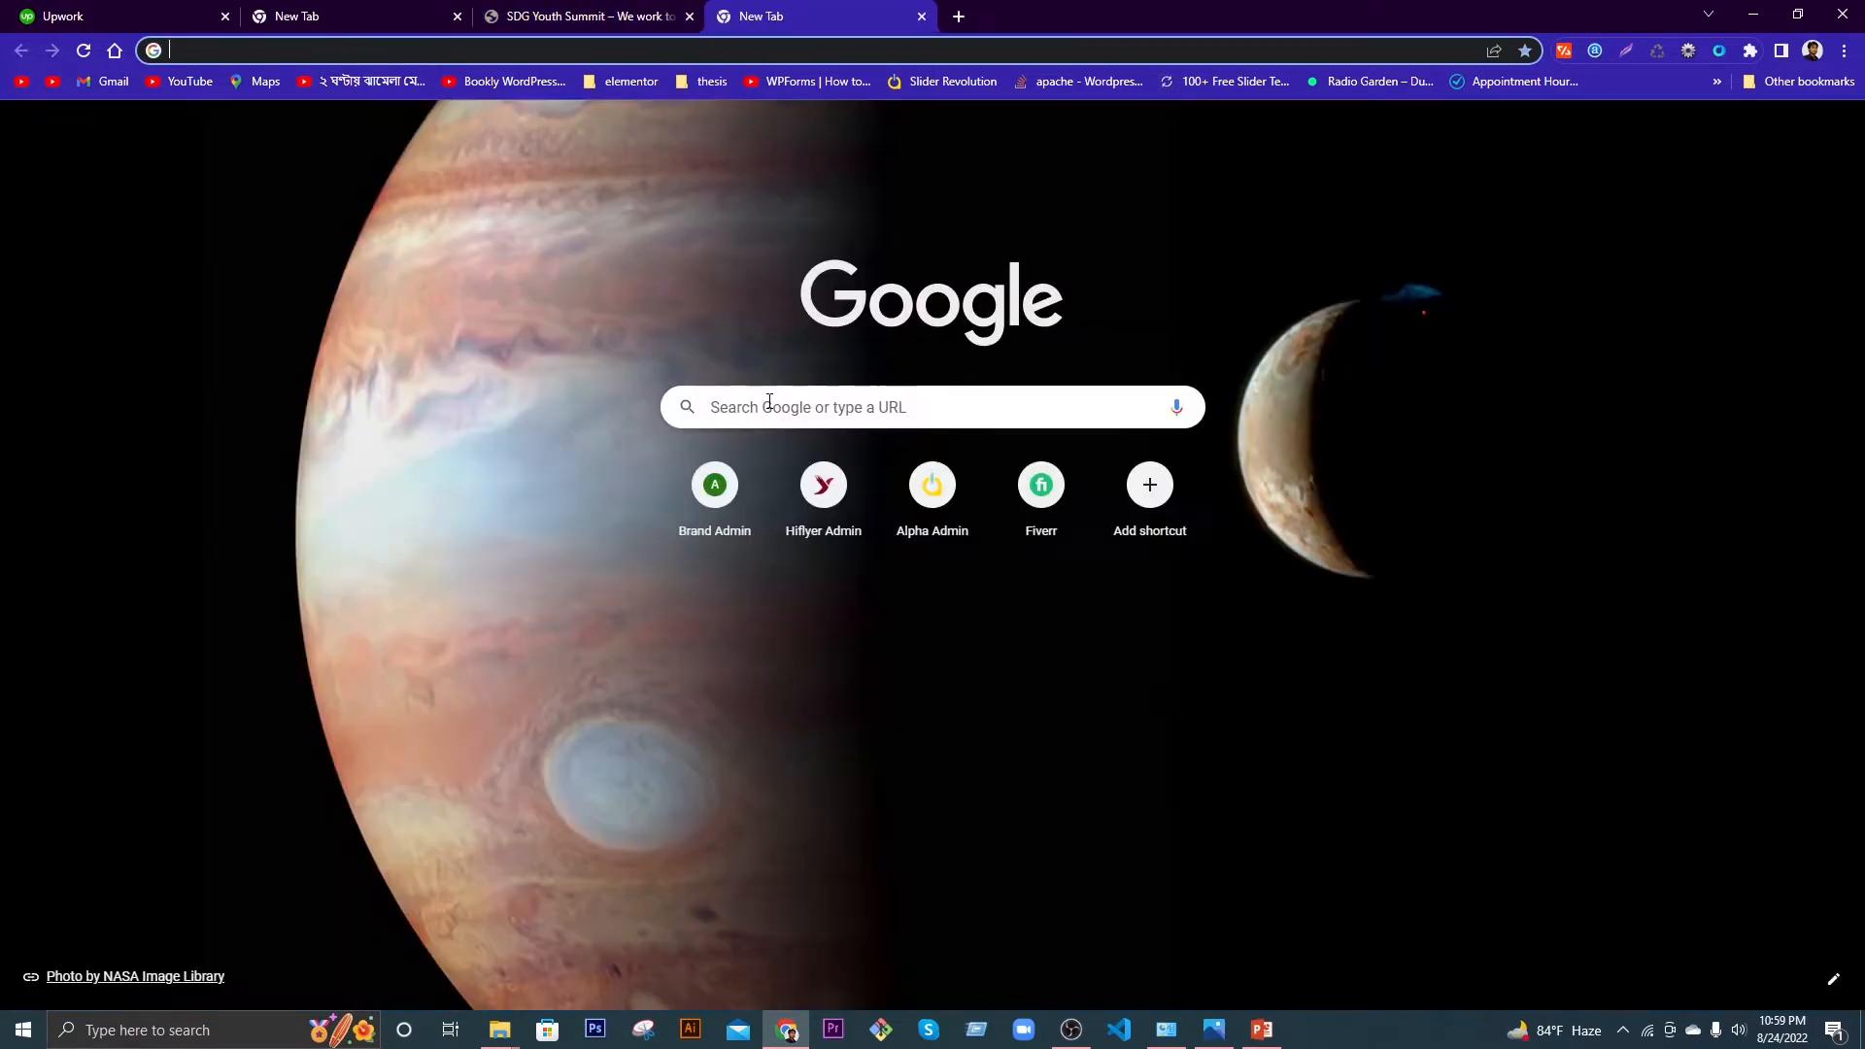
click(764, 403)
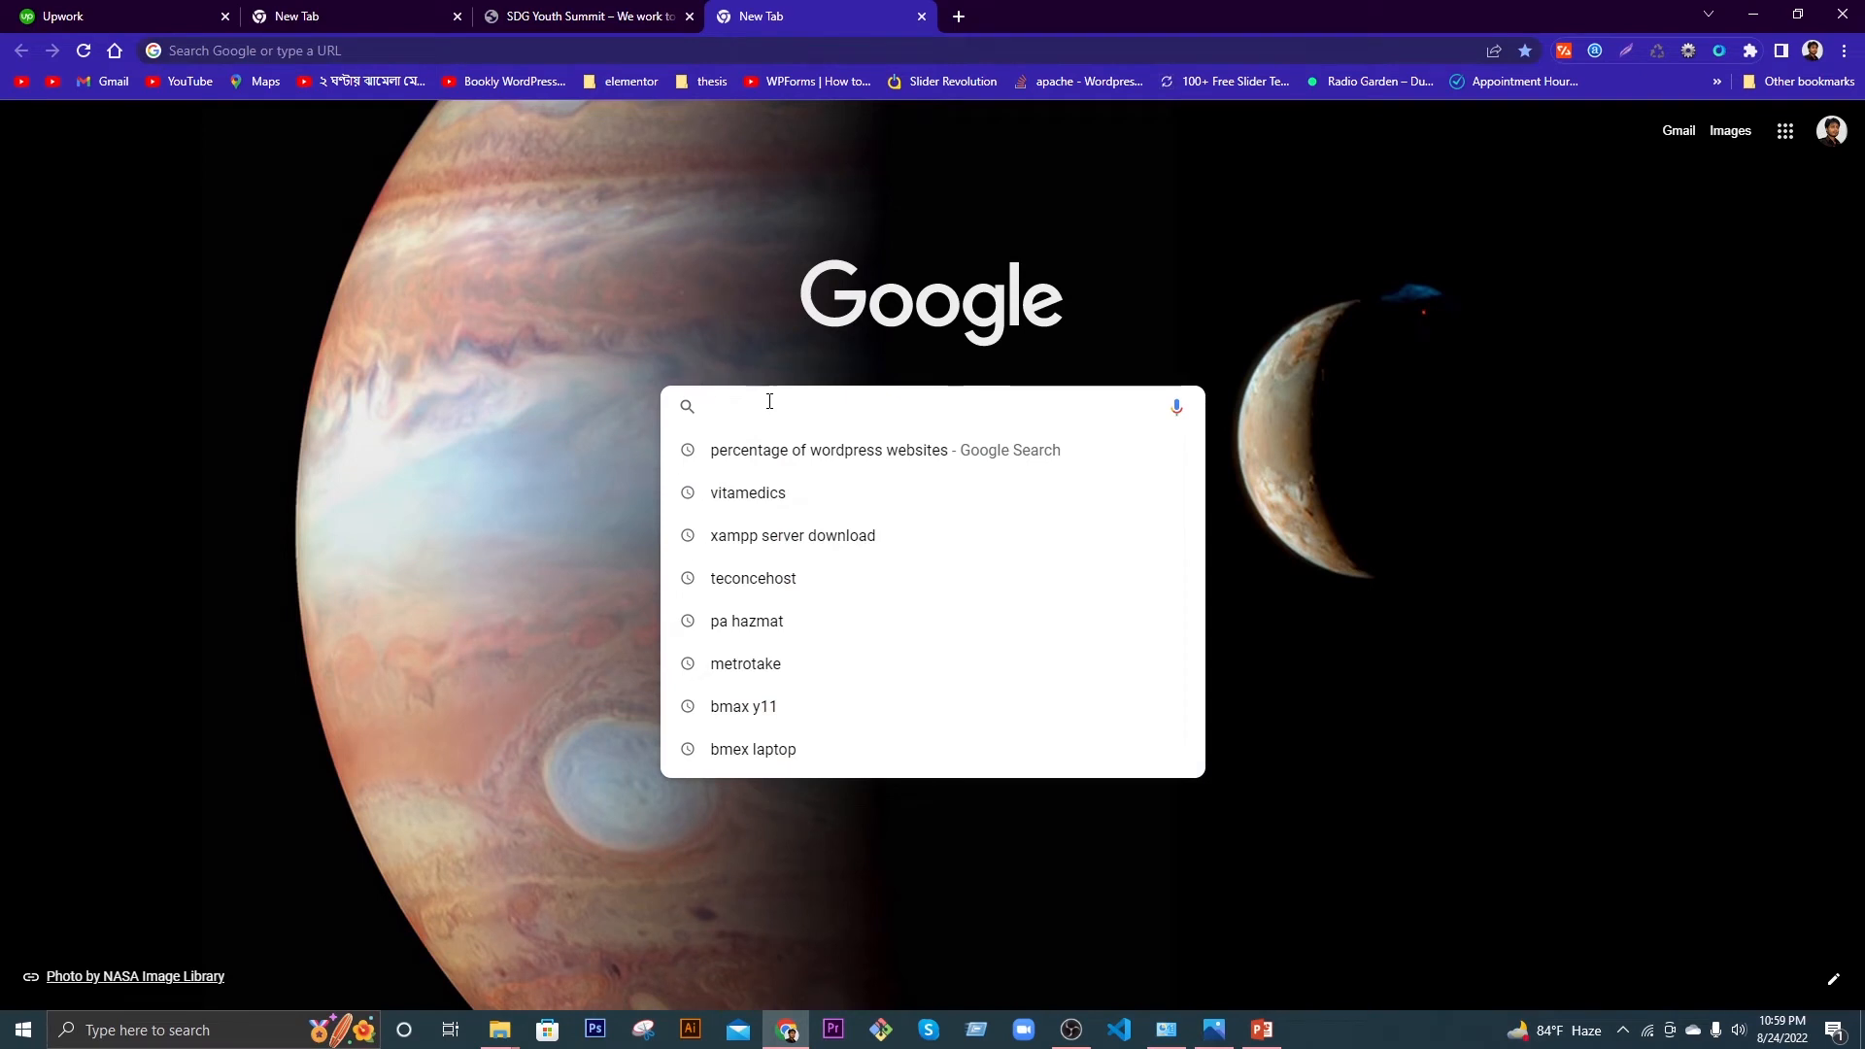
text(xamp)
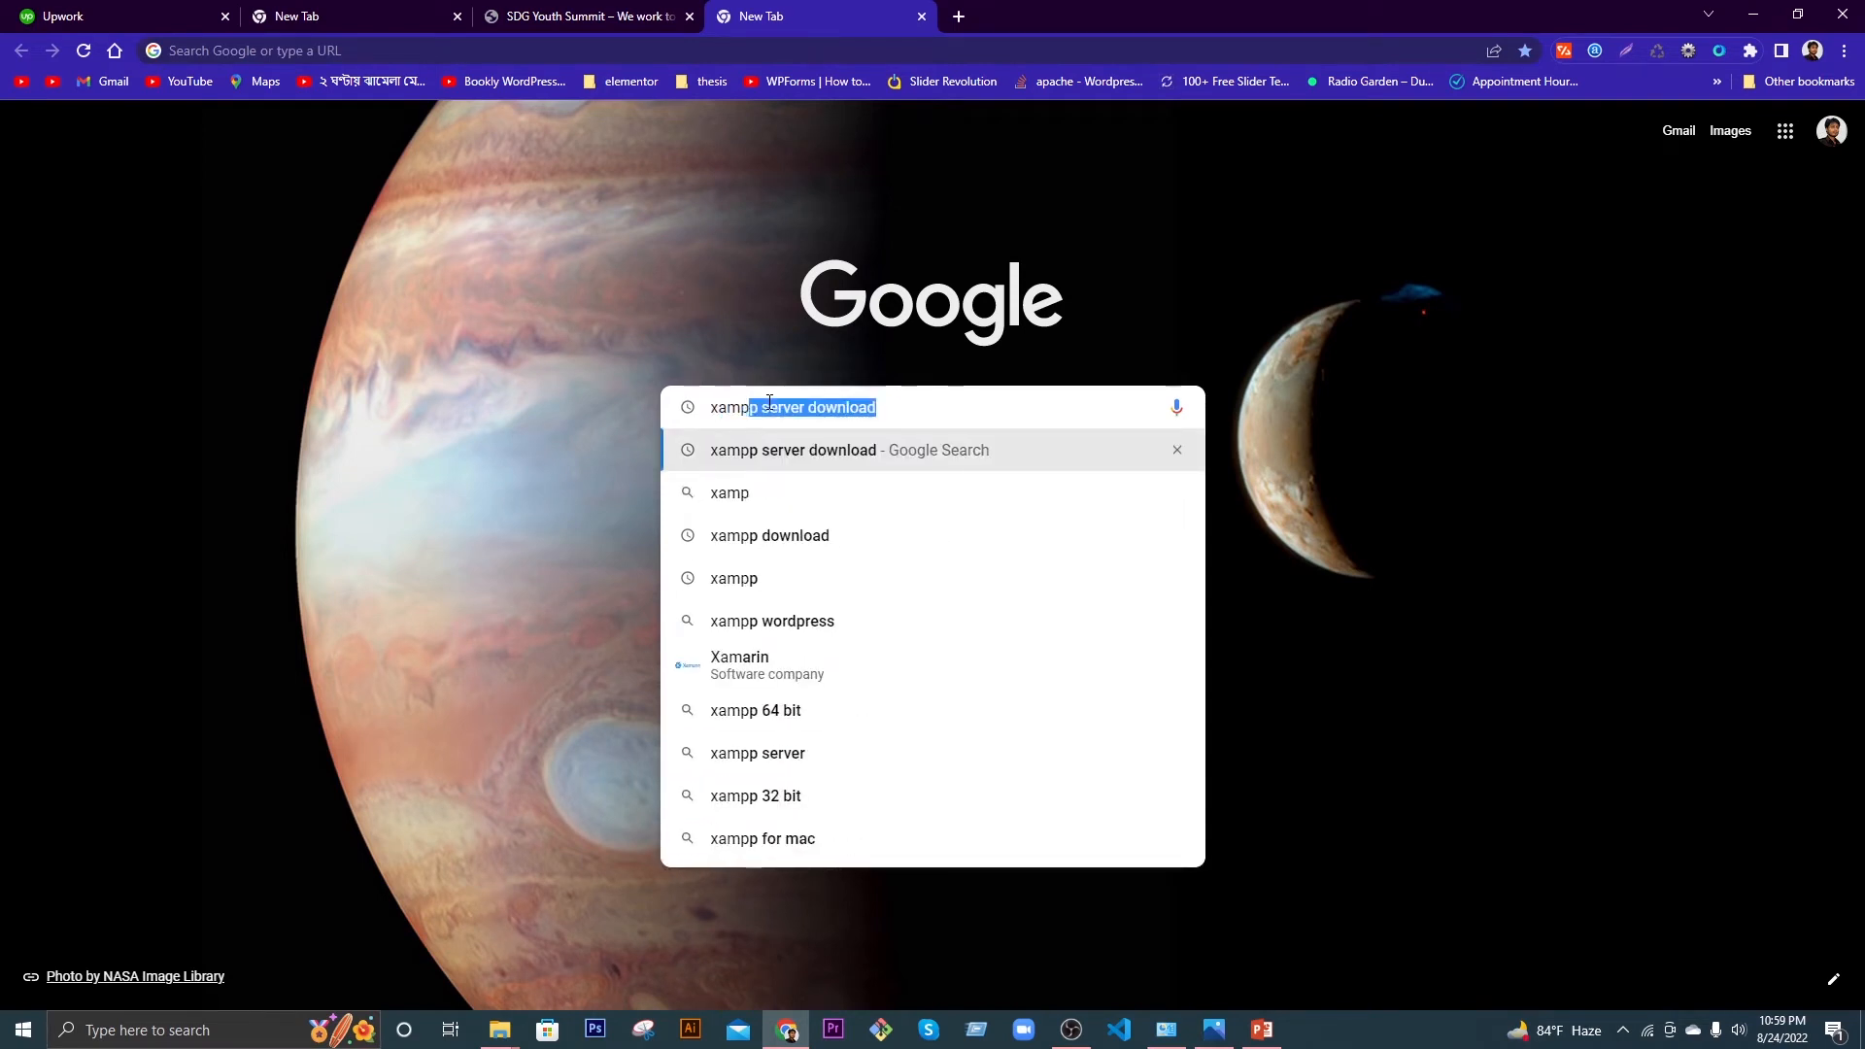
text(p do)
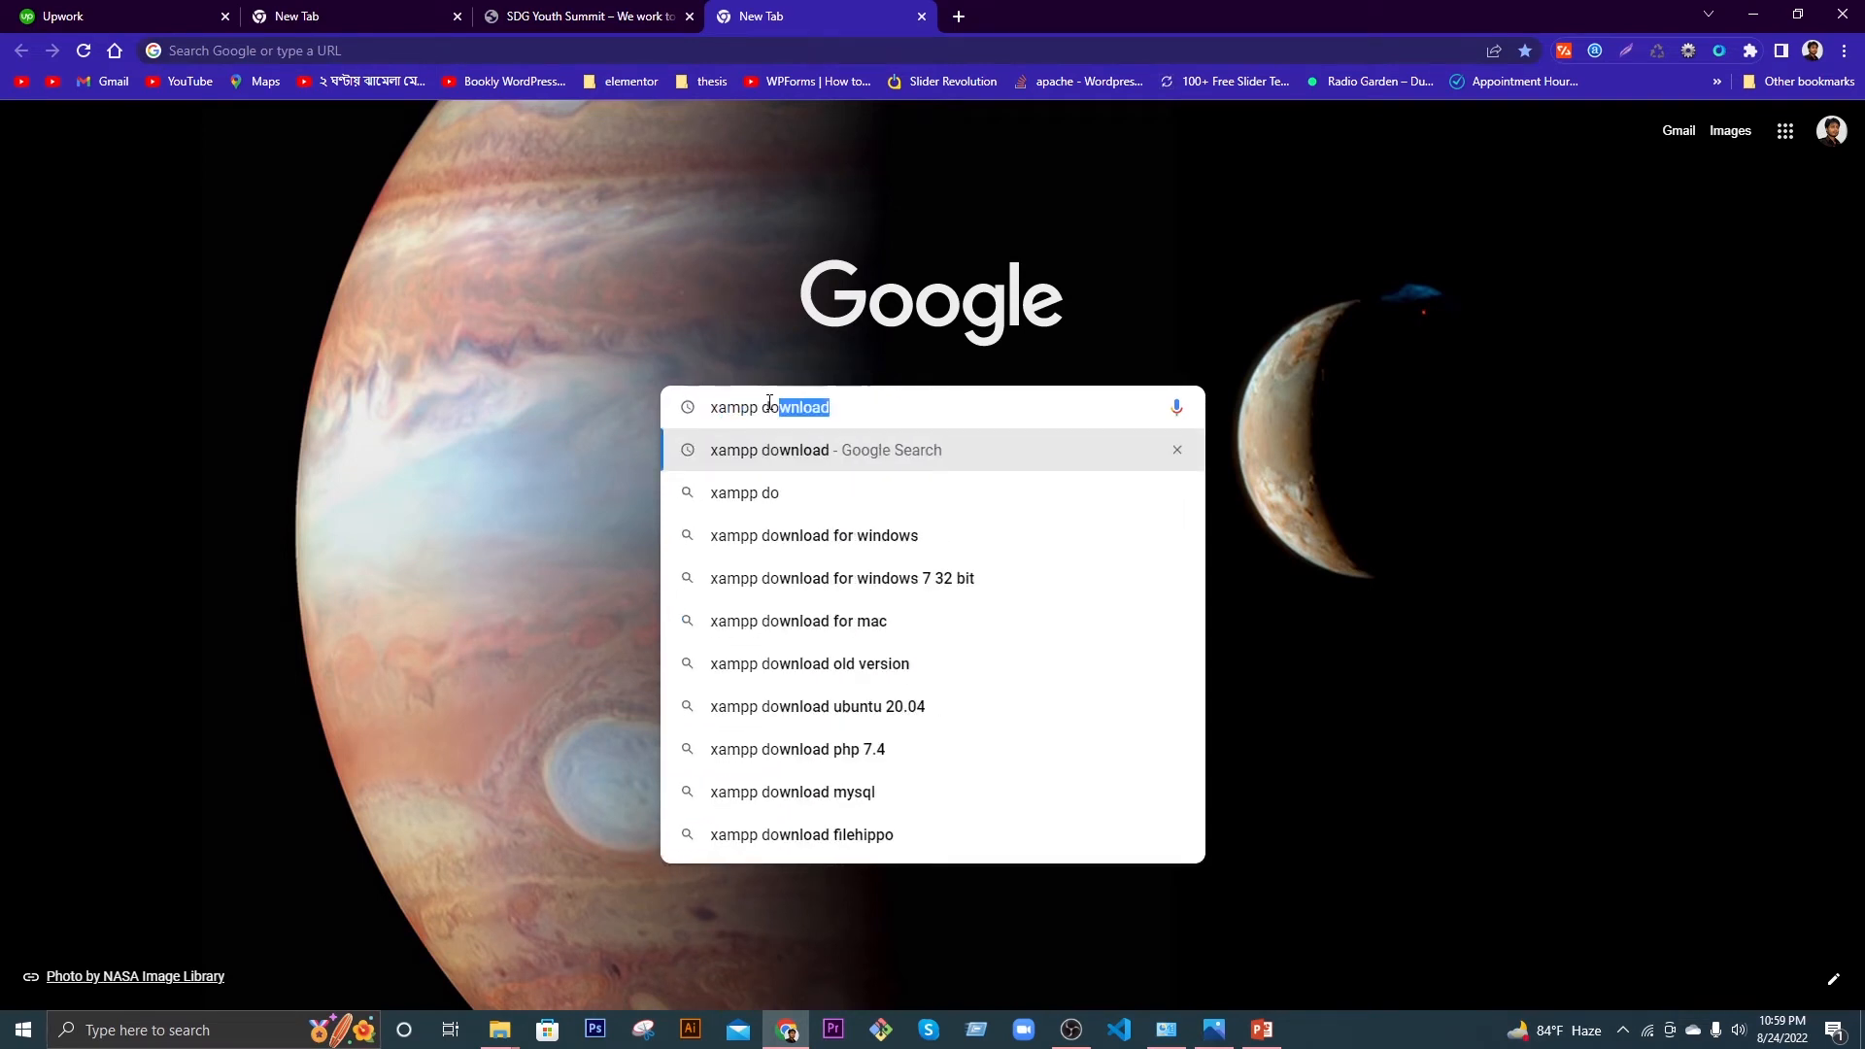
click(790, 450)
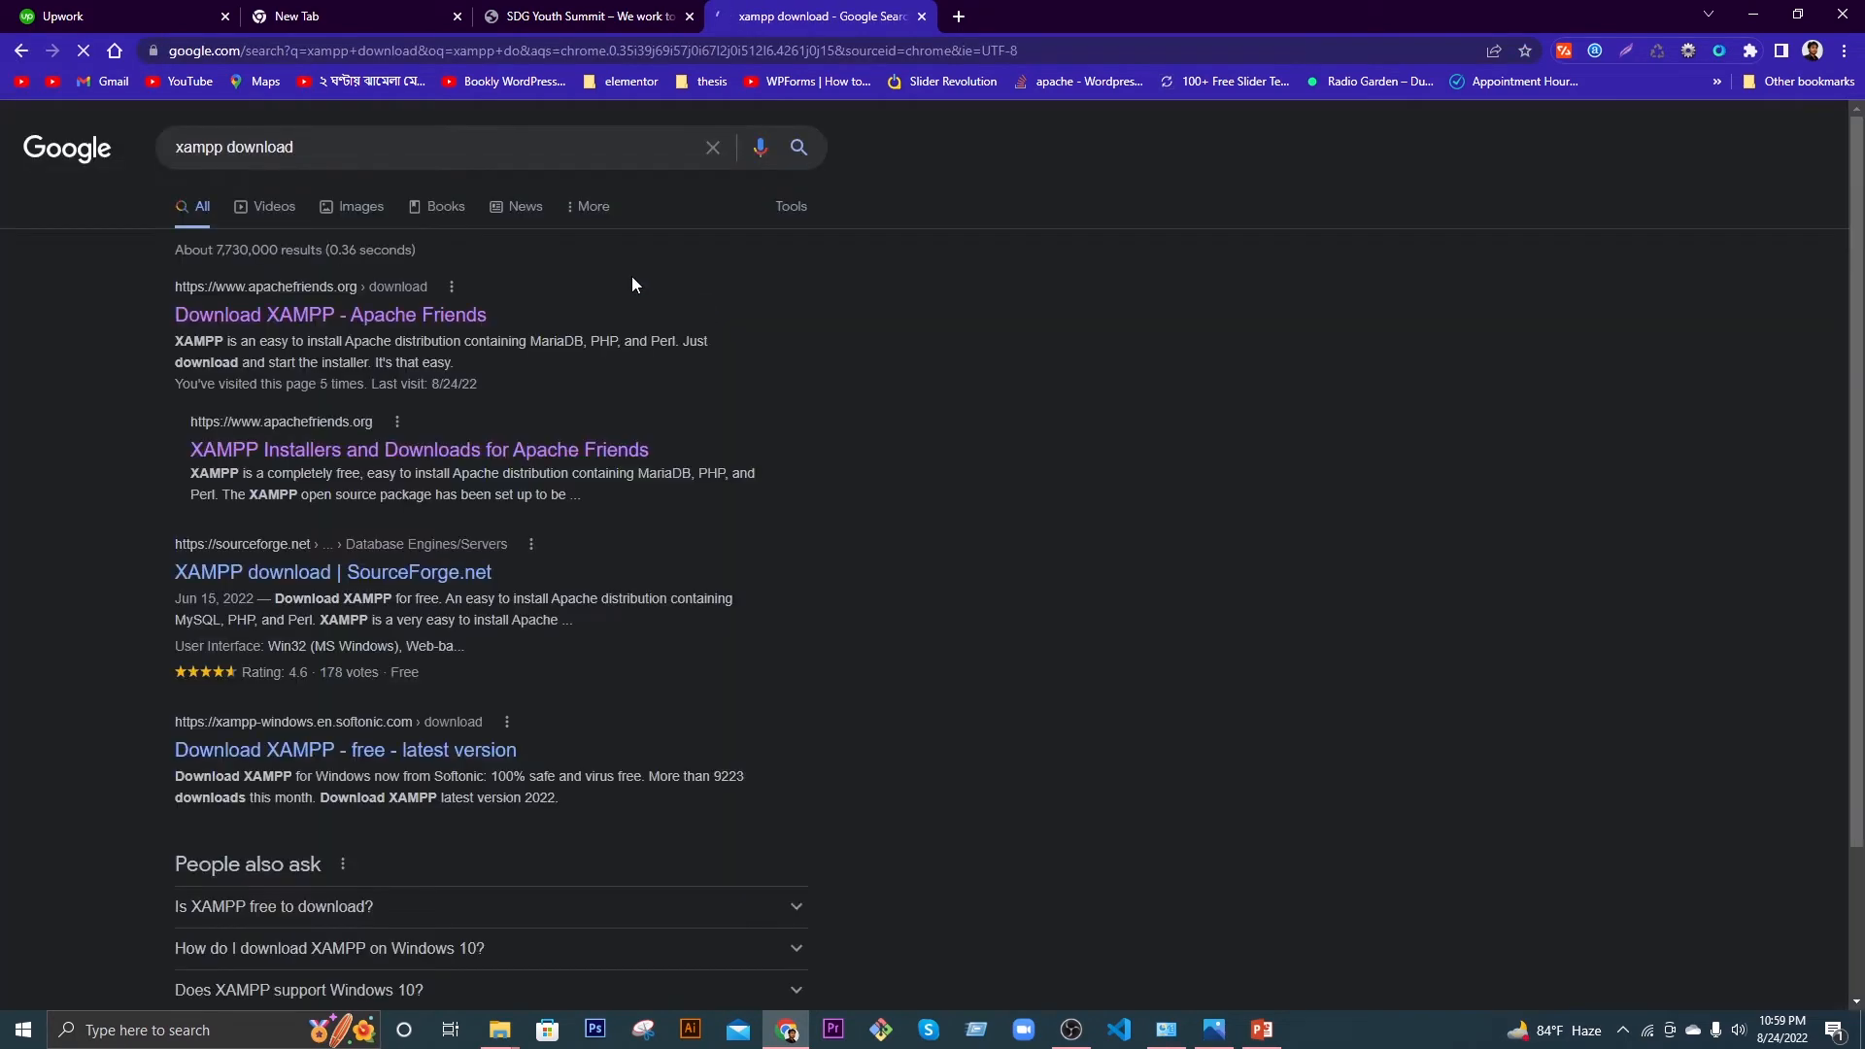
click(311, 320)
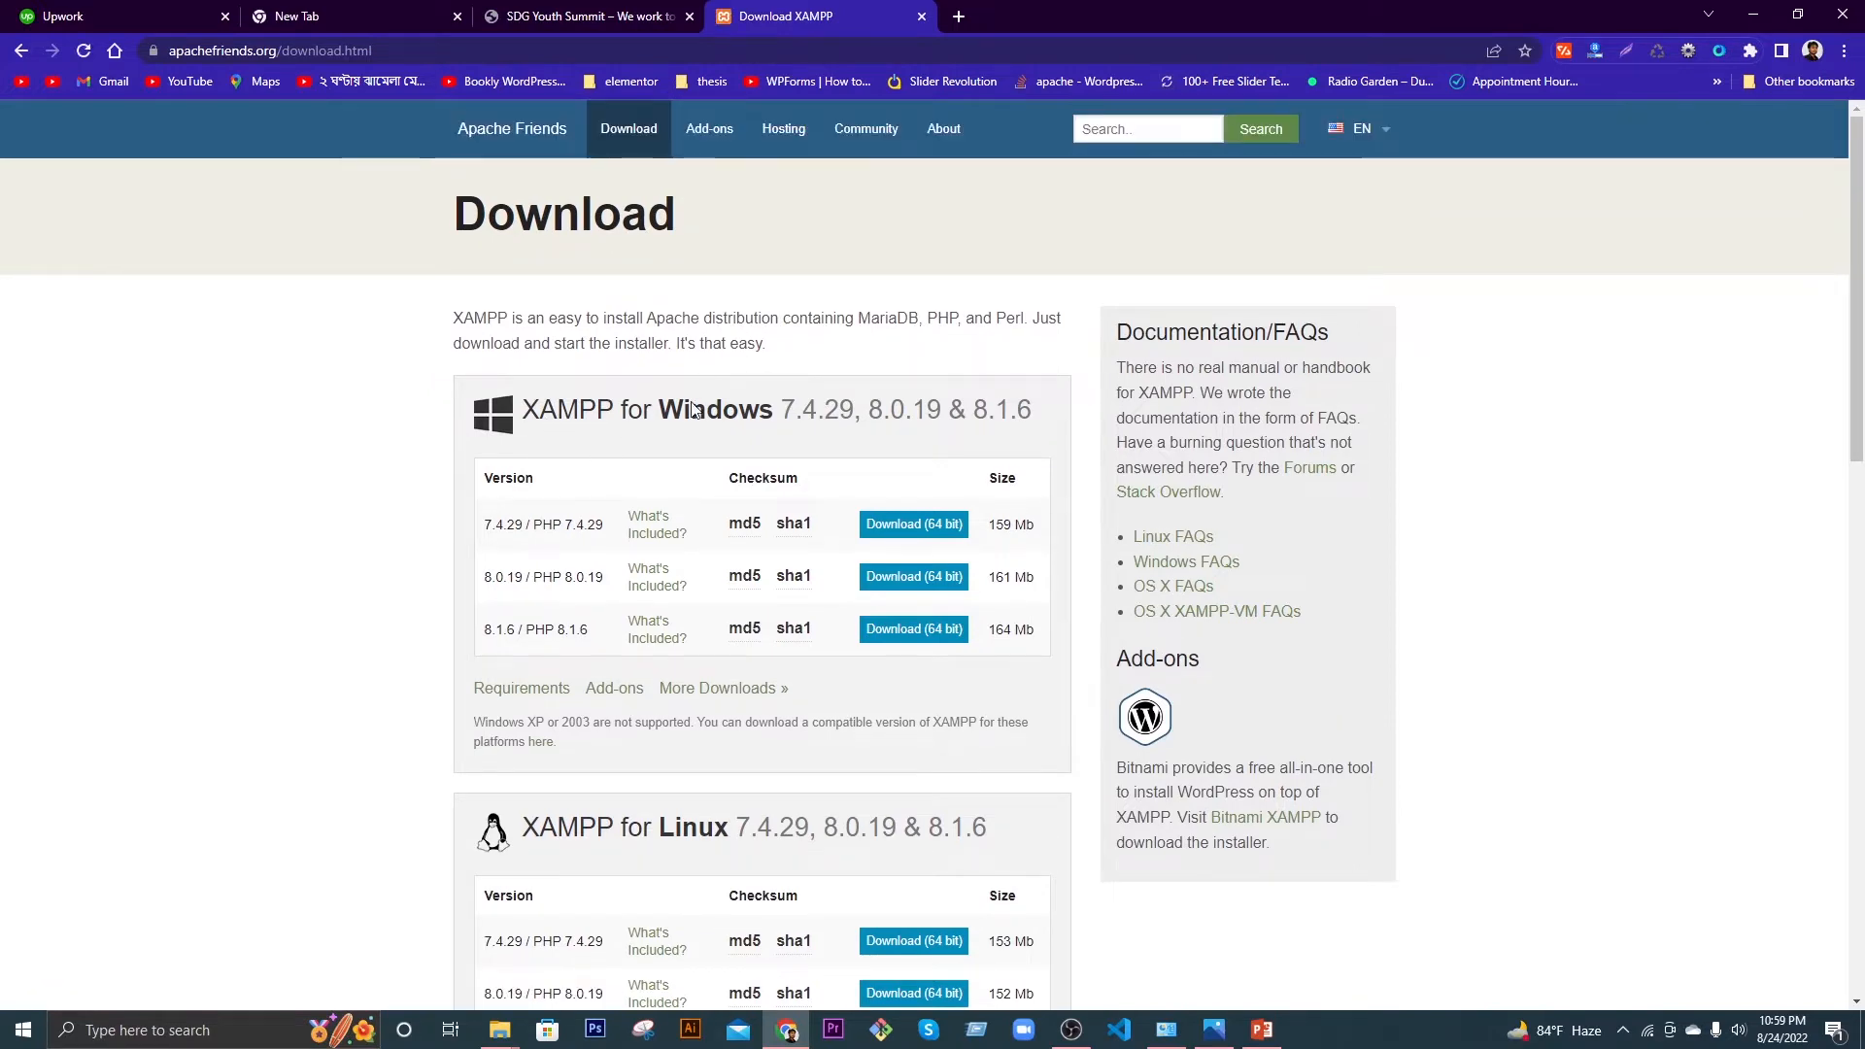
scroll(631, 452, down, 6)
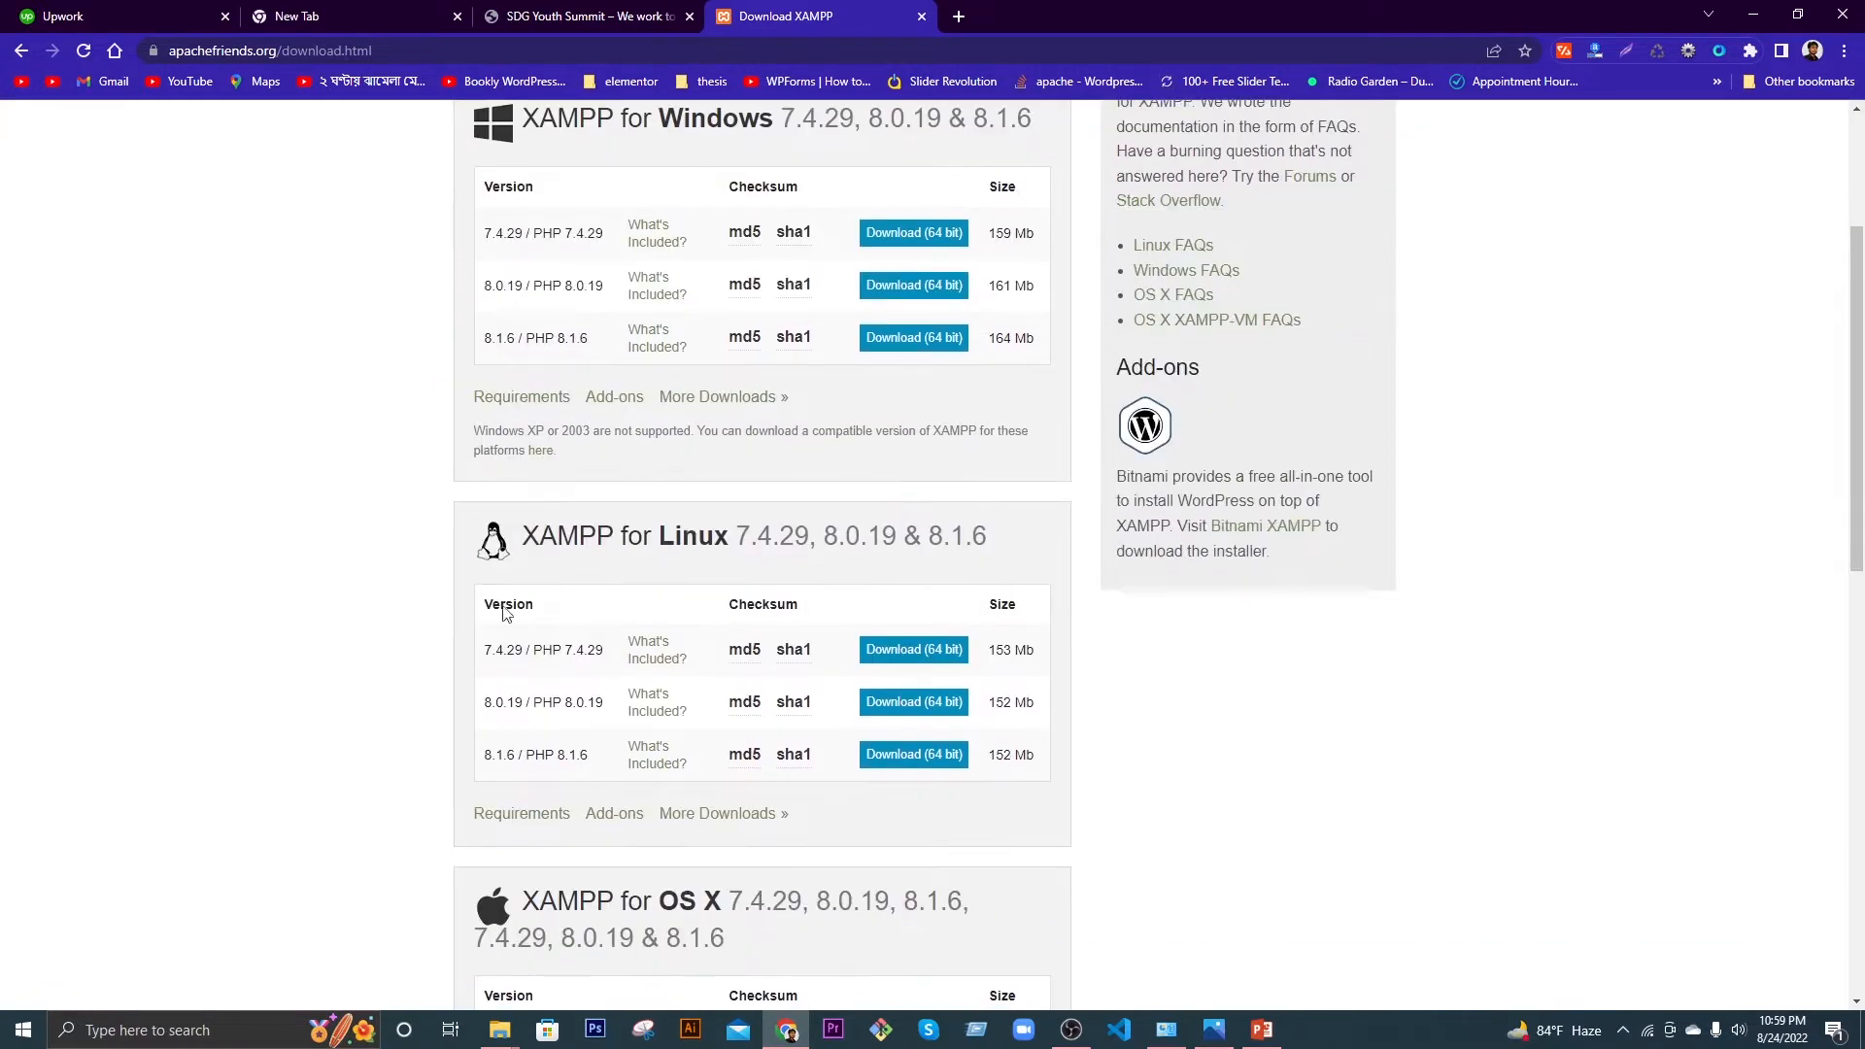
scroll(681, 688, up, 6)
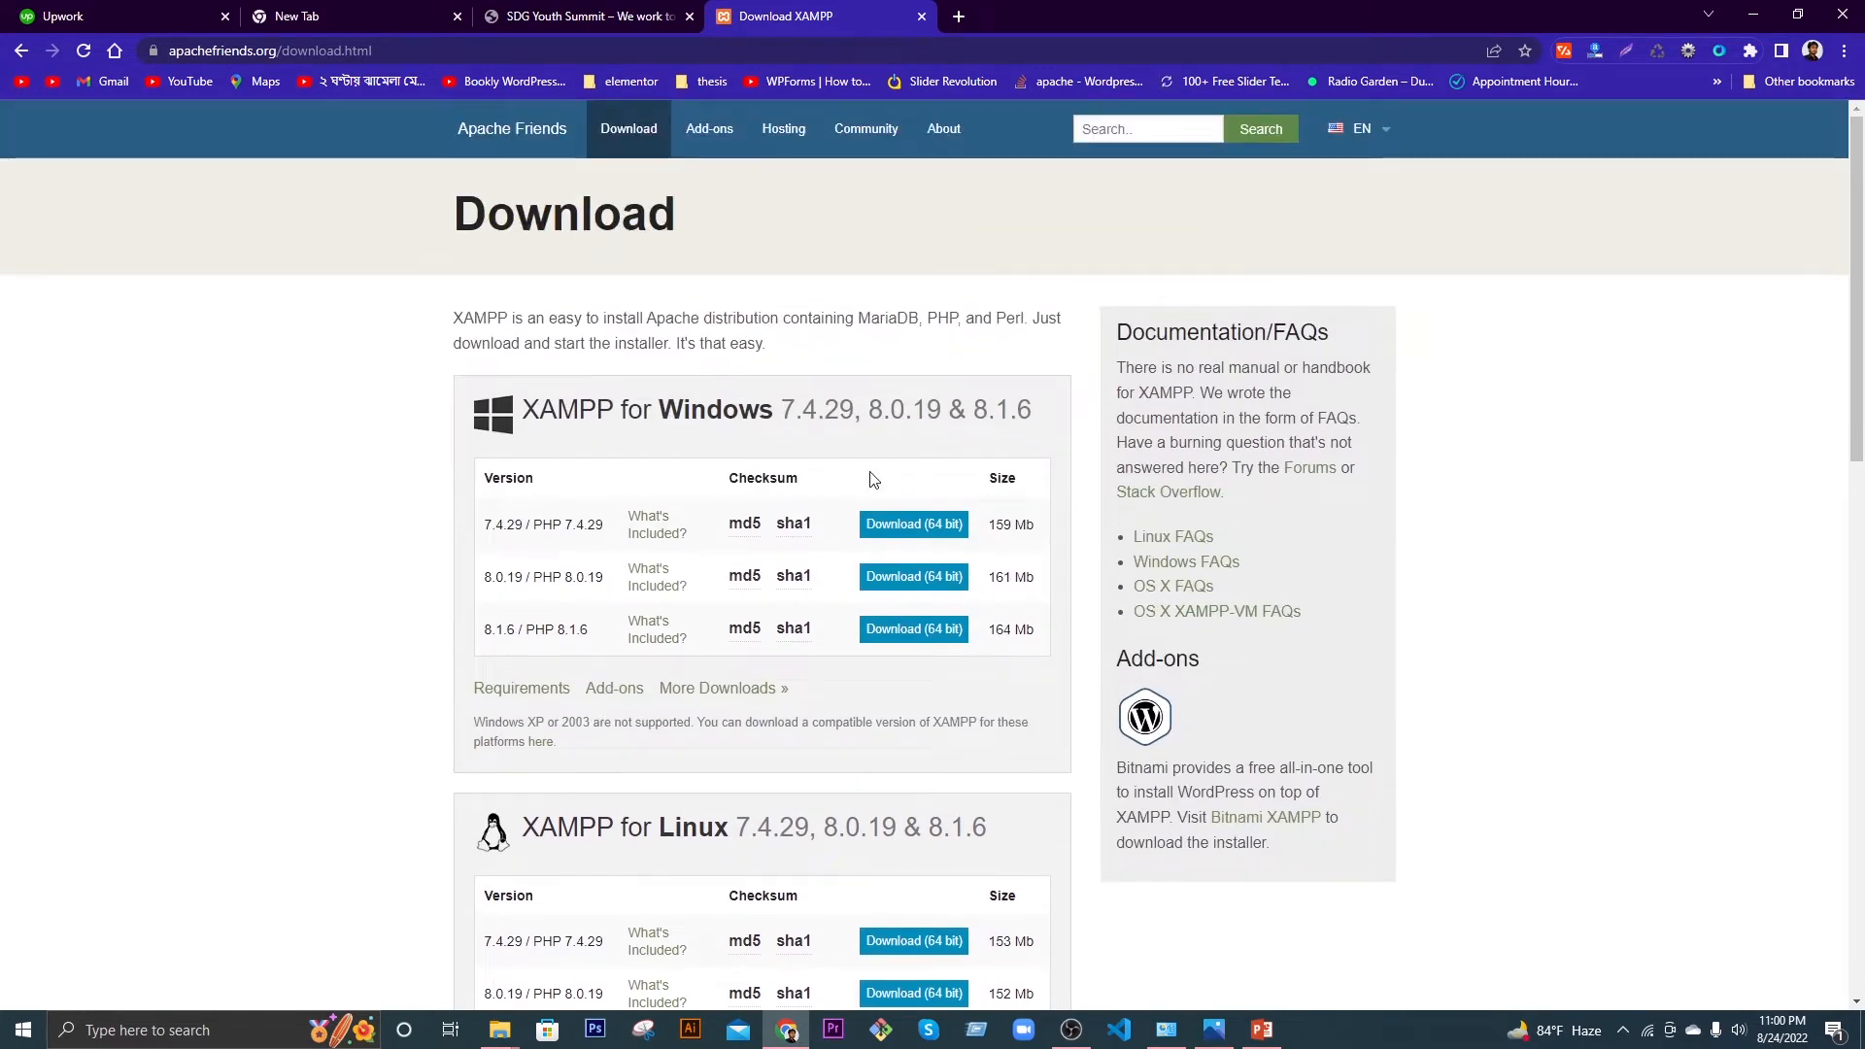
scroll(598, 619, down, 3)
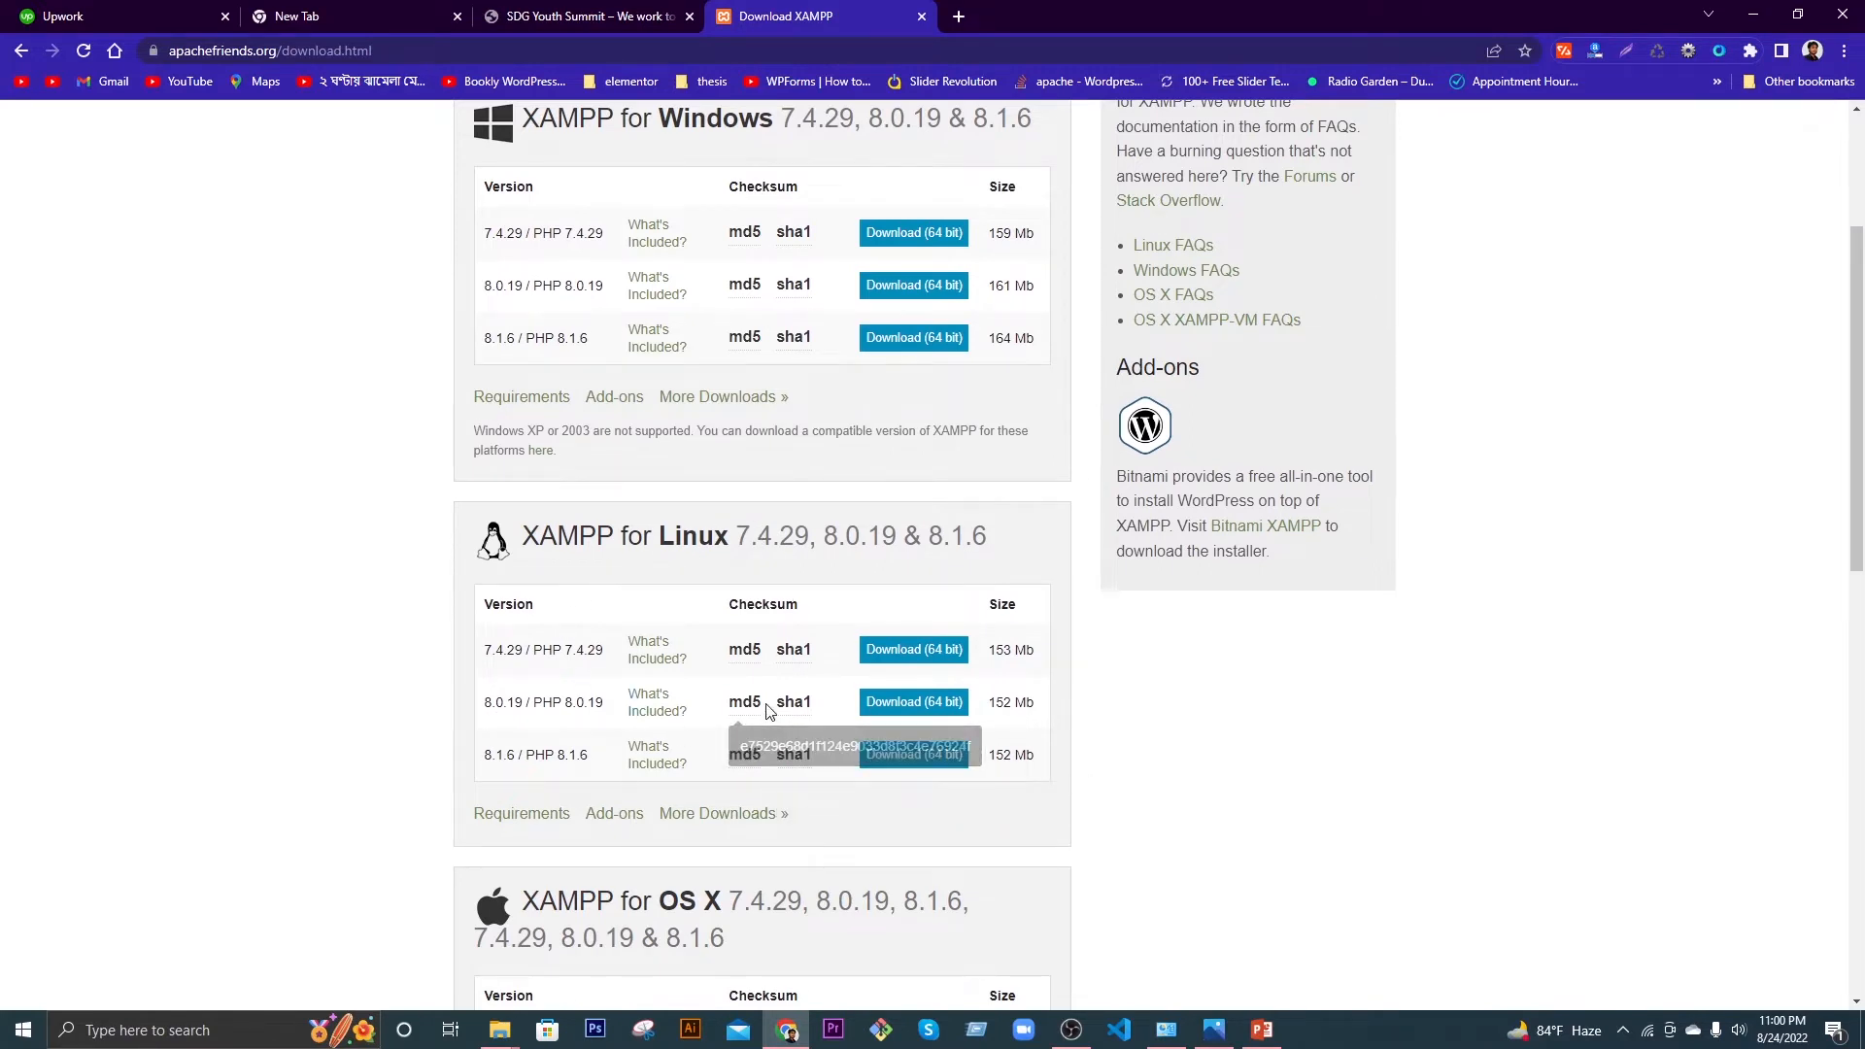
scroll(583, 756, down, 4)
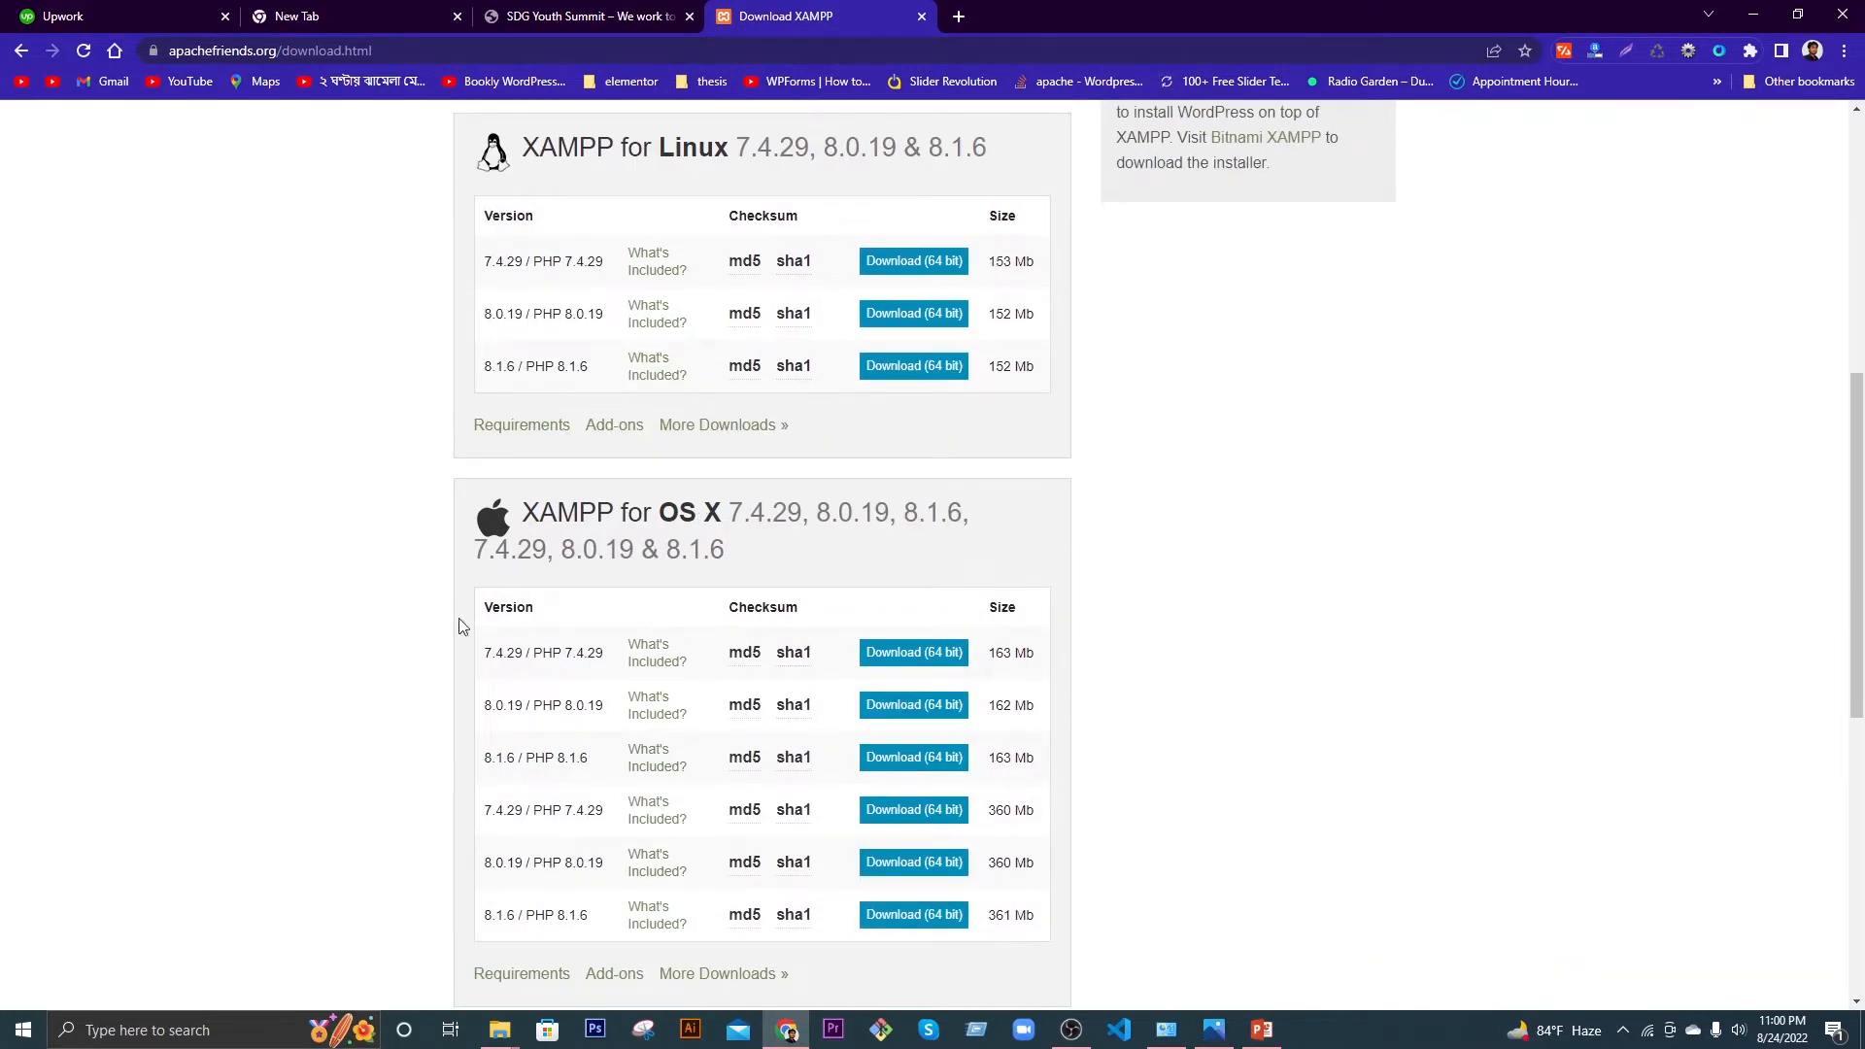
scroll(704, 631, up, 6)
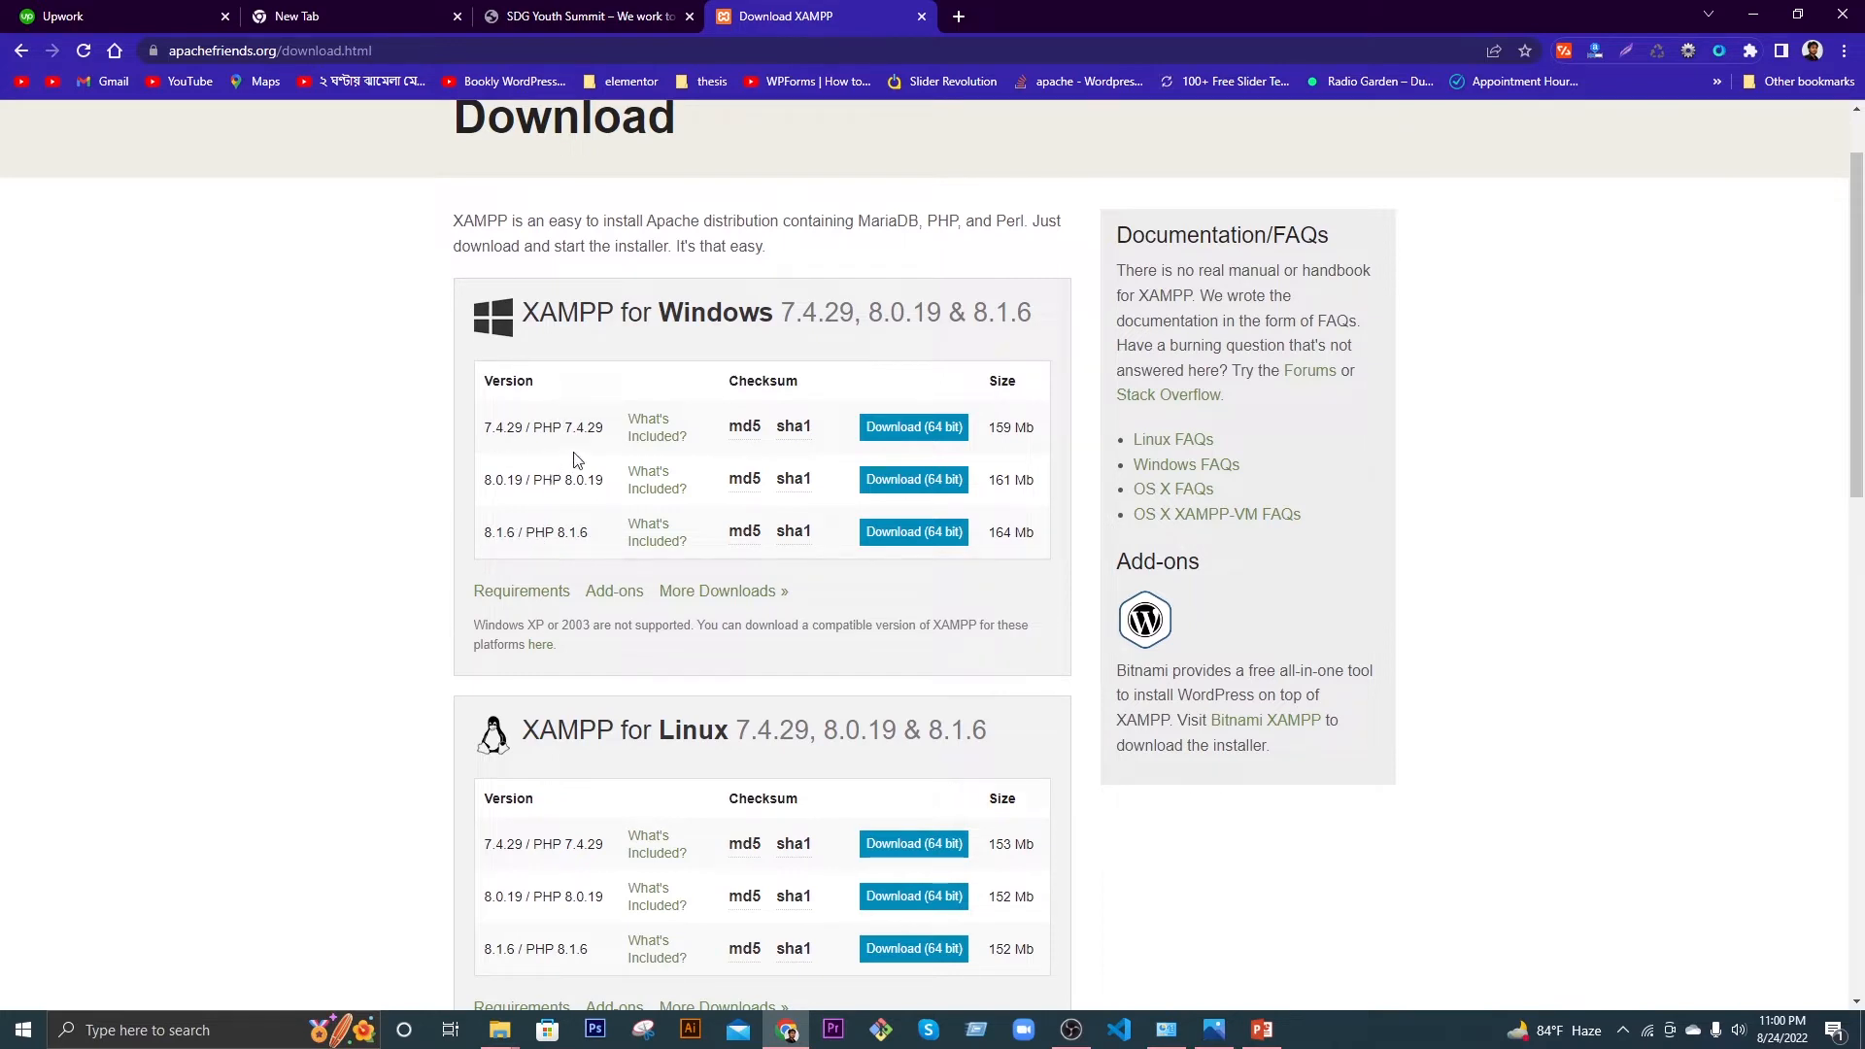
Step: Save the XAMPP 8.1.6 Windows installer to the Desktop, then cancel that download
click(913, 532)
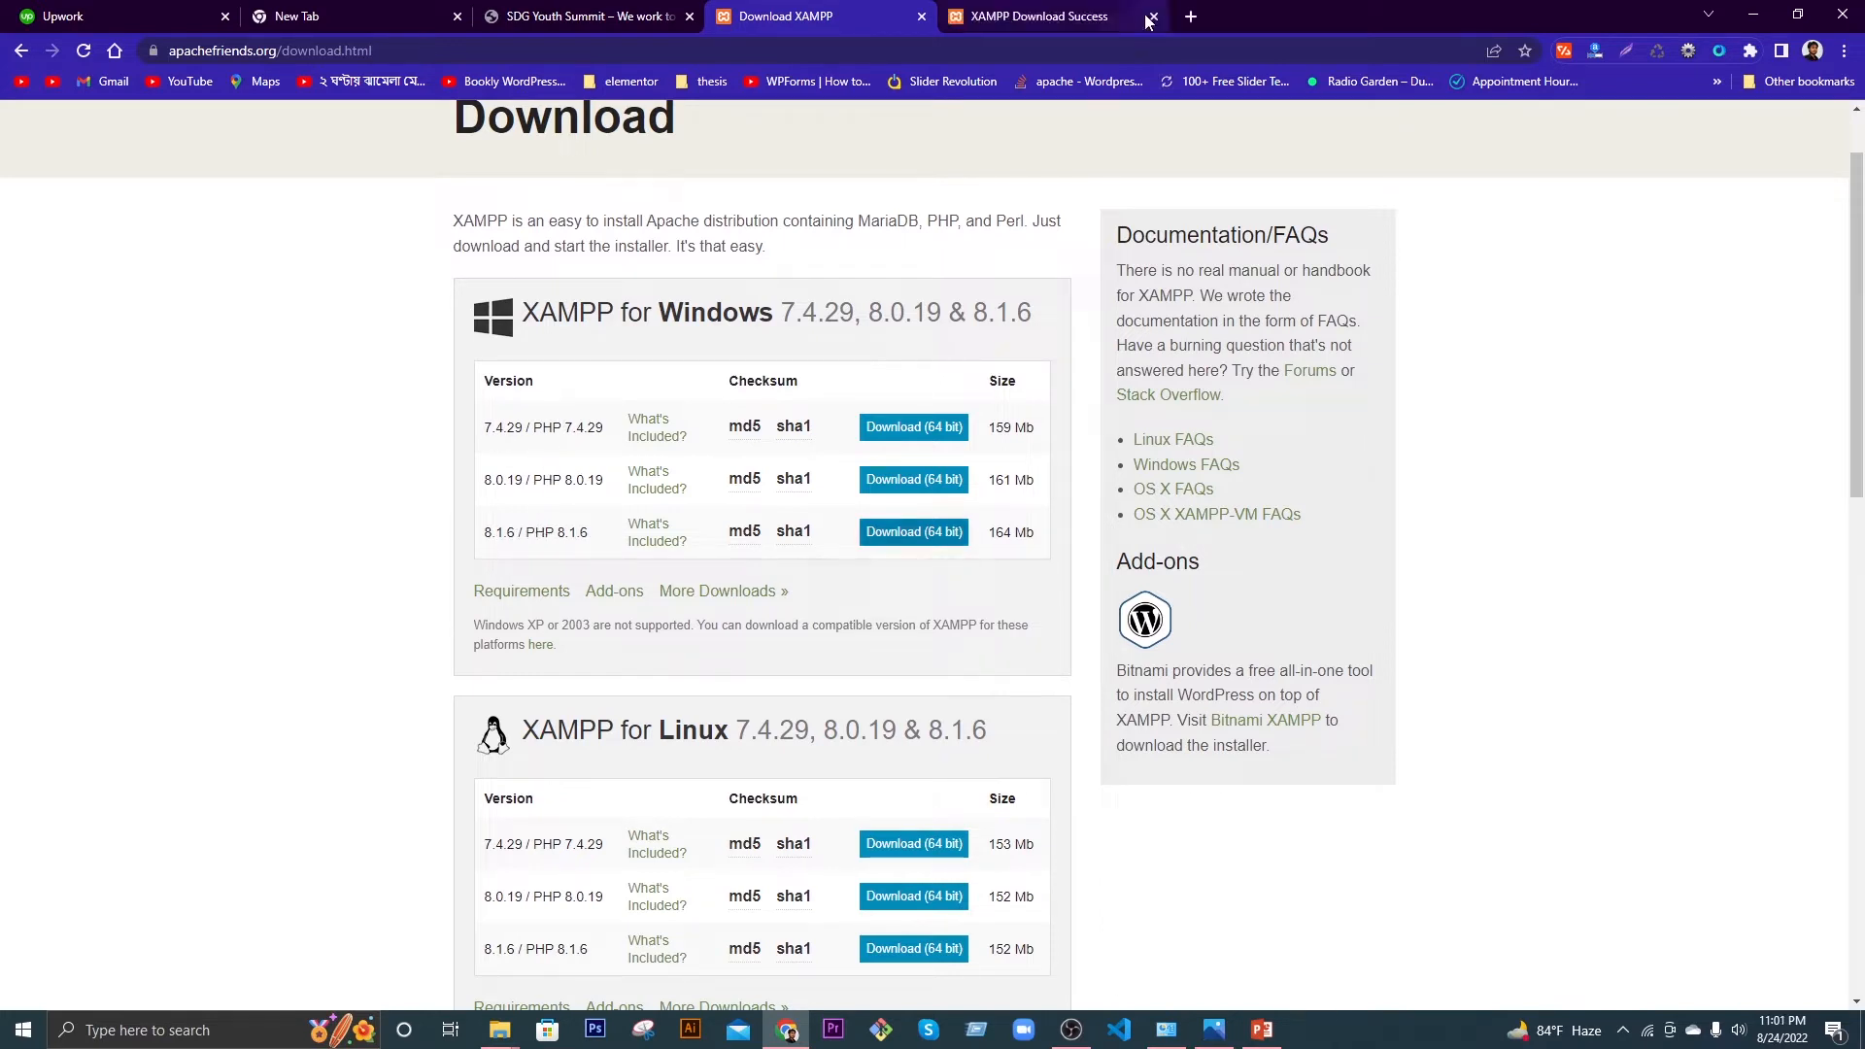
click(1151, 17)
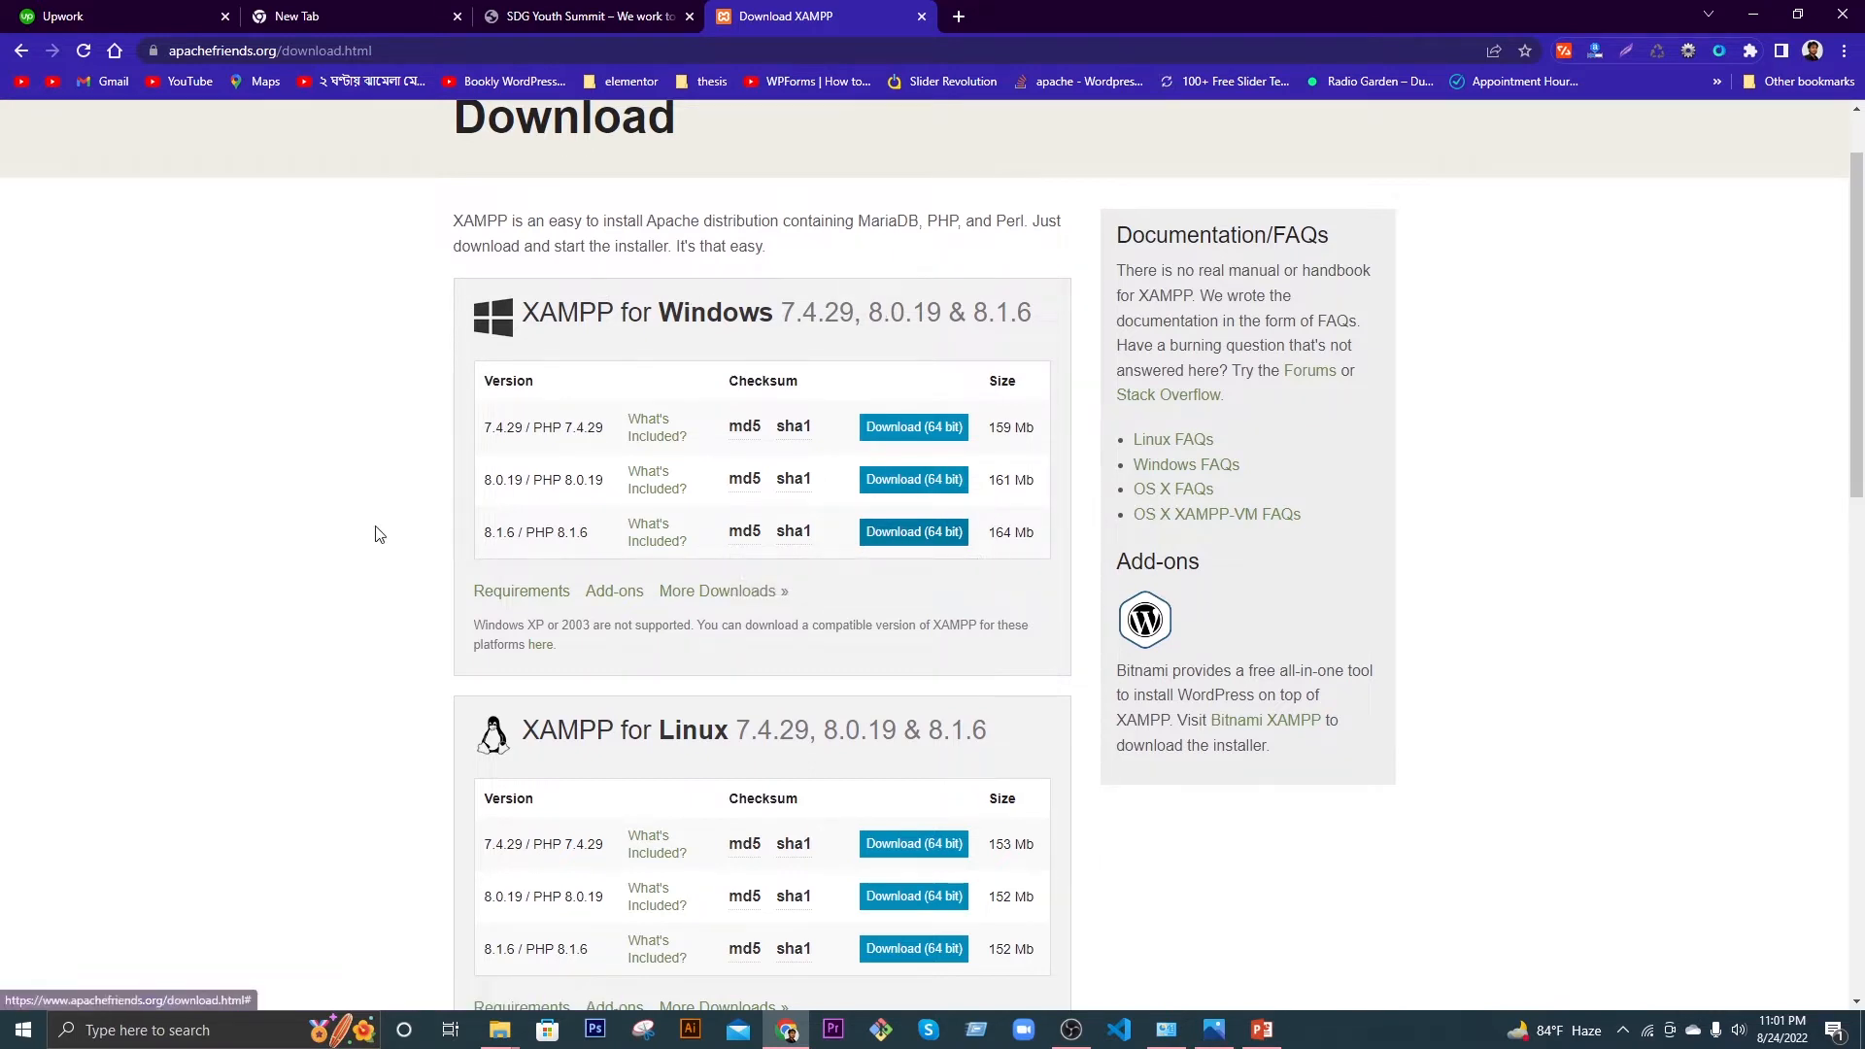
click(903, 537)
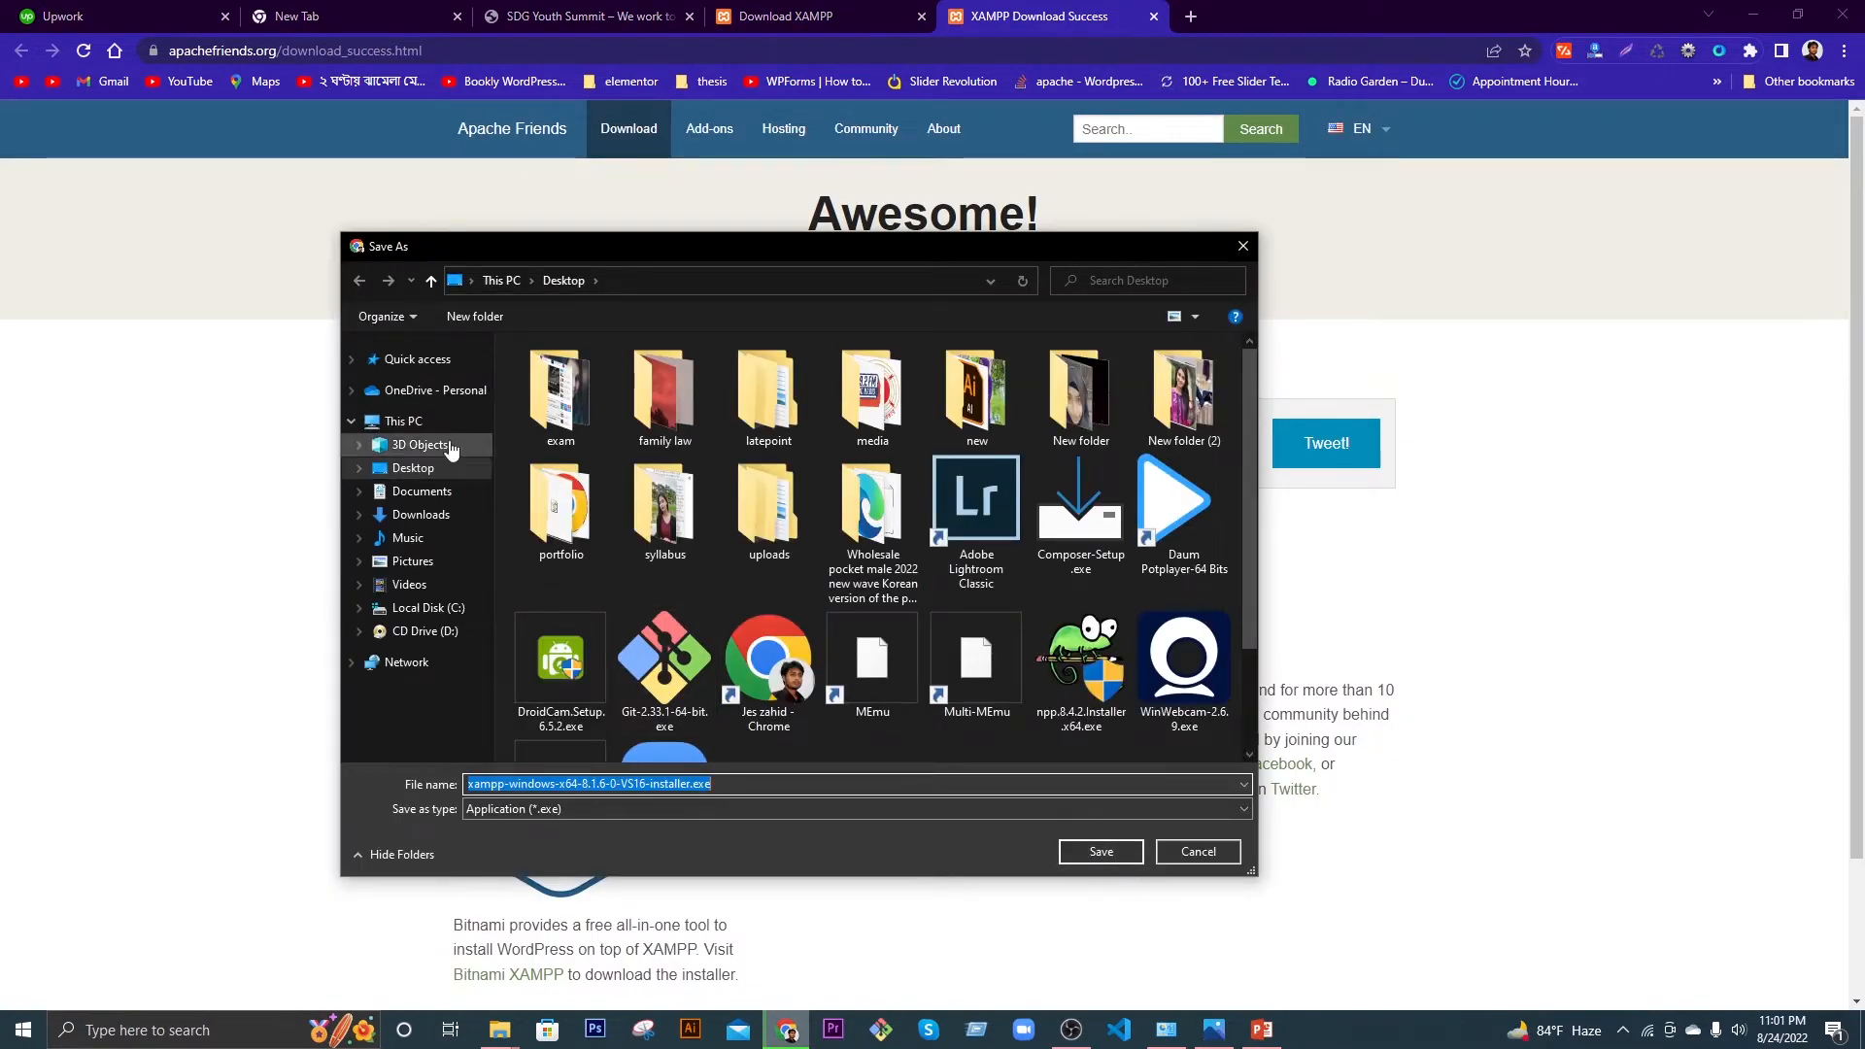
click(1100, 851)
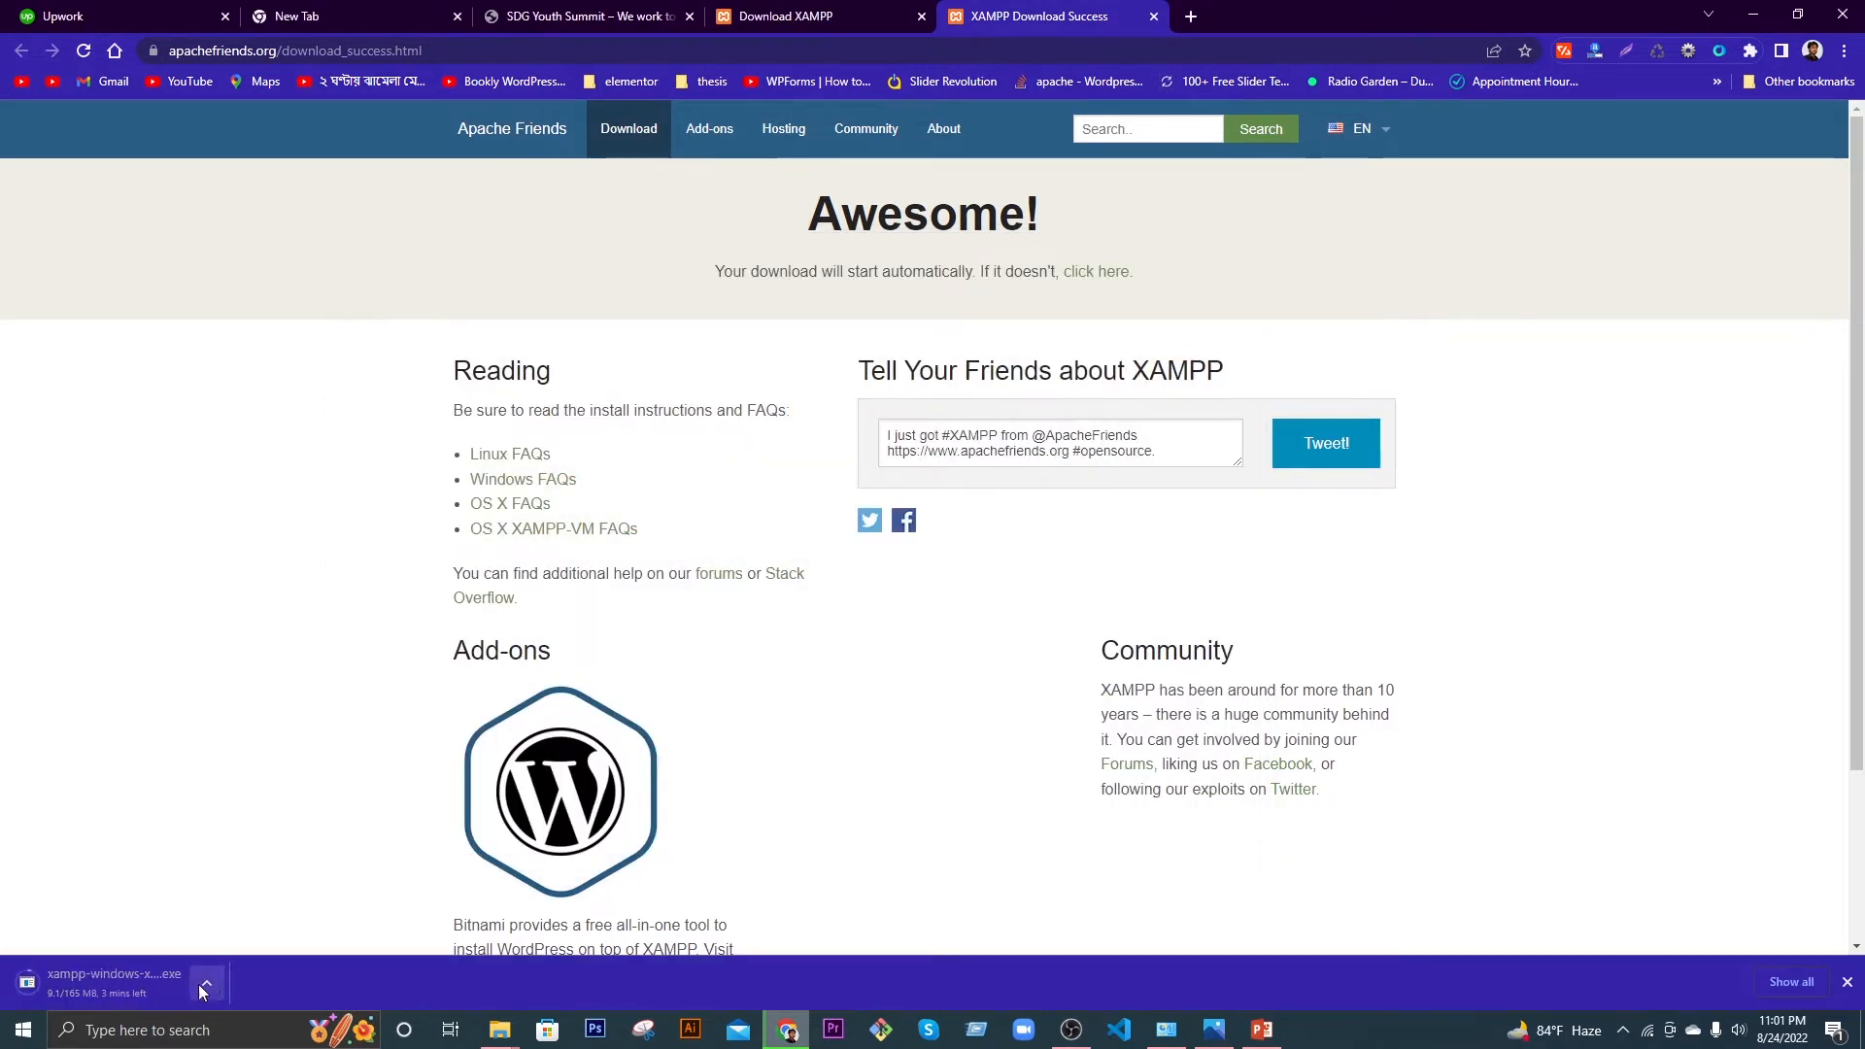
click(204, 989)
click(217, 955)
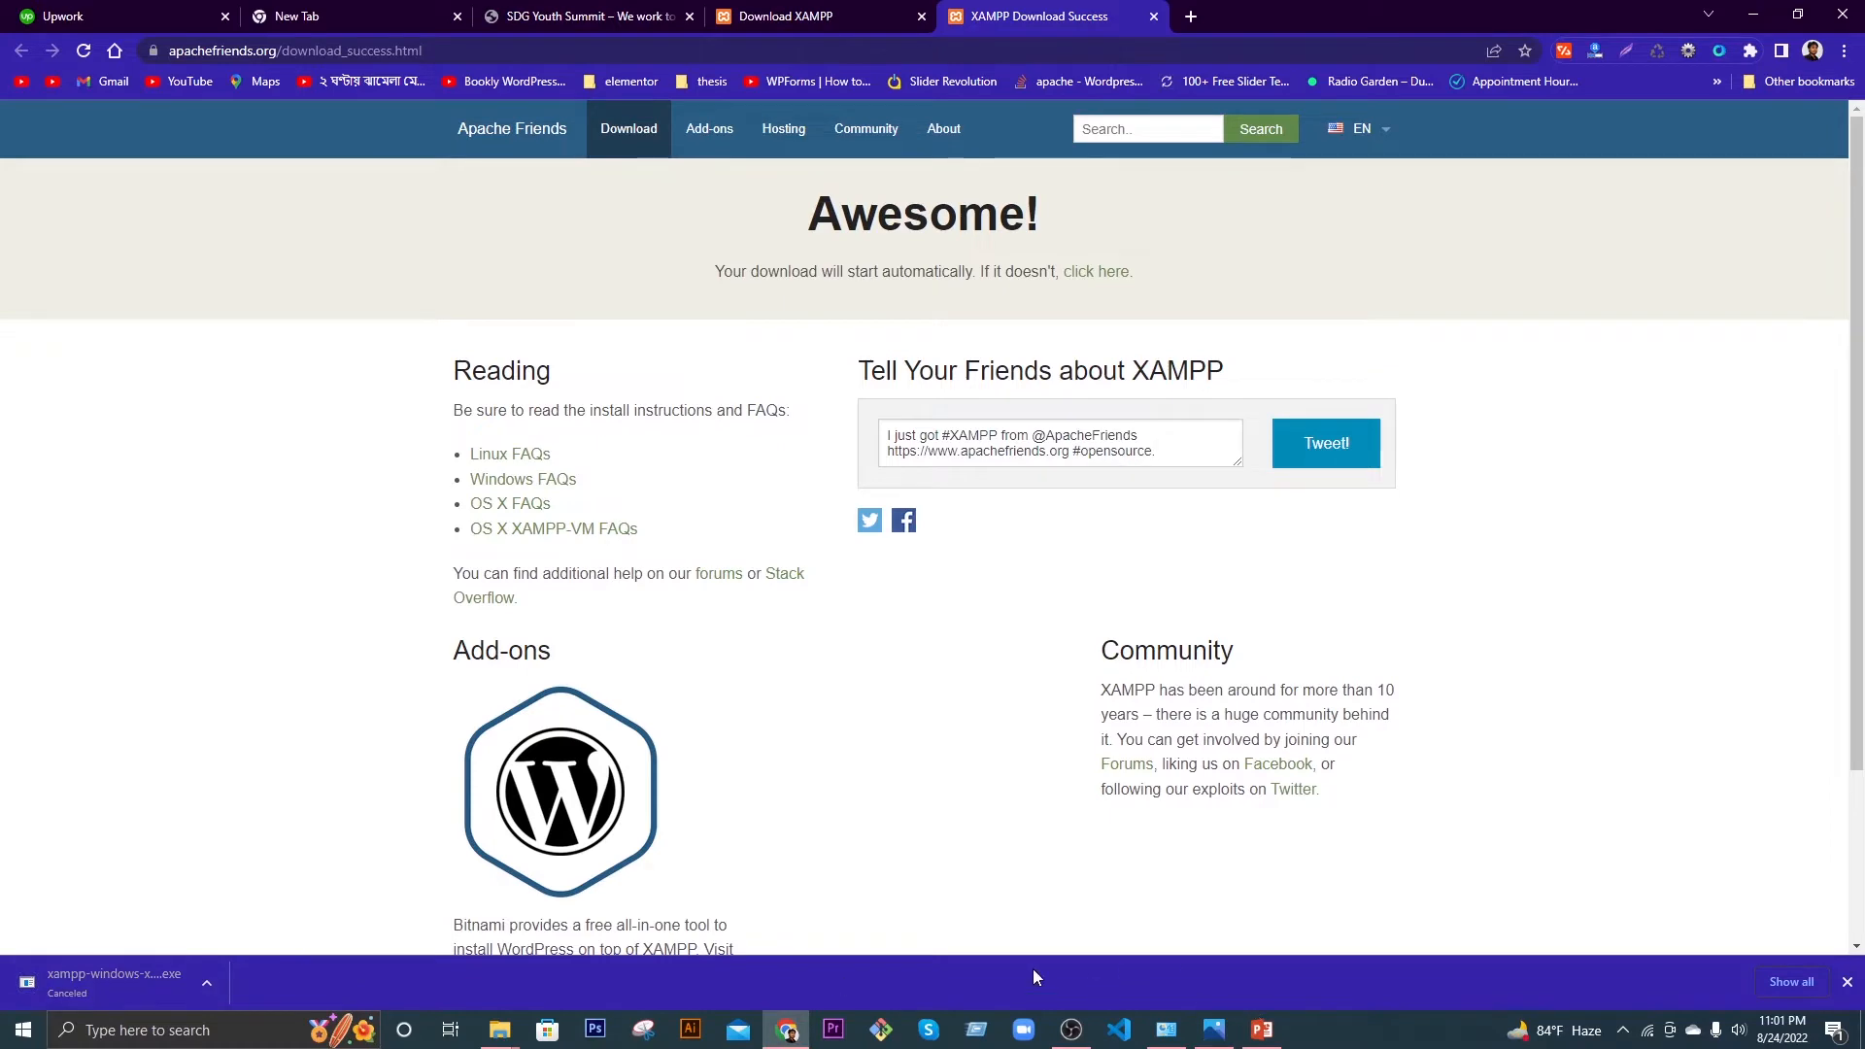
Step: Close the downloads bar and minimize Chrome and the PowerPoint window
click(1846, 982)
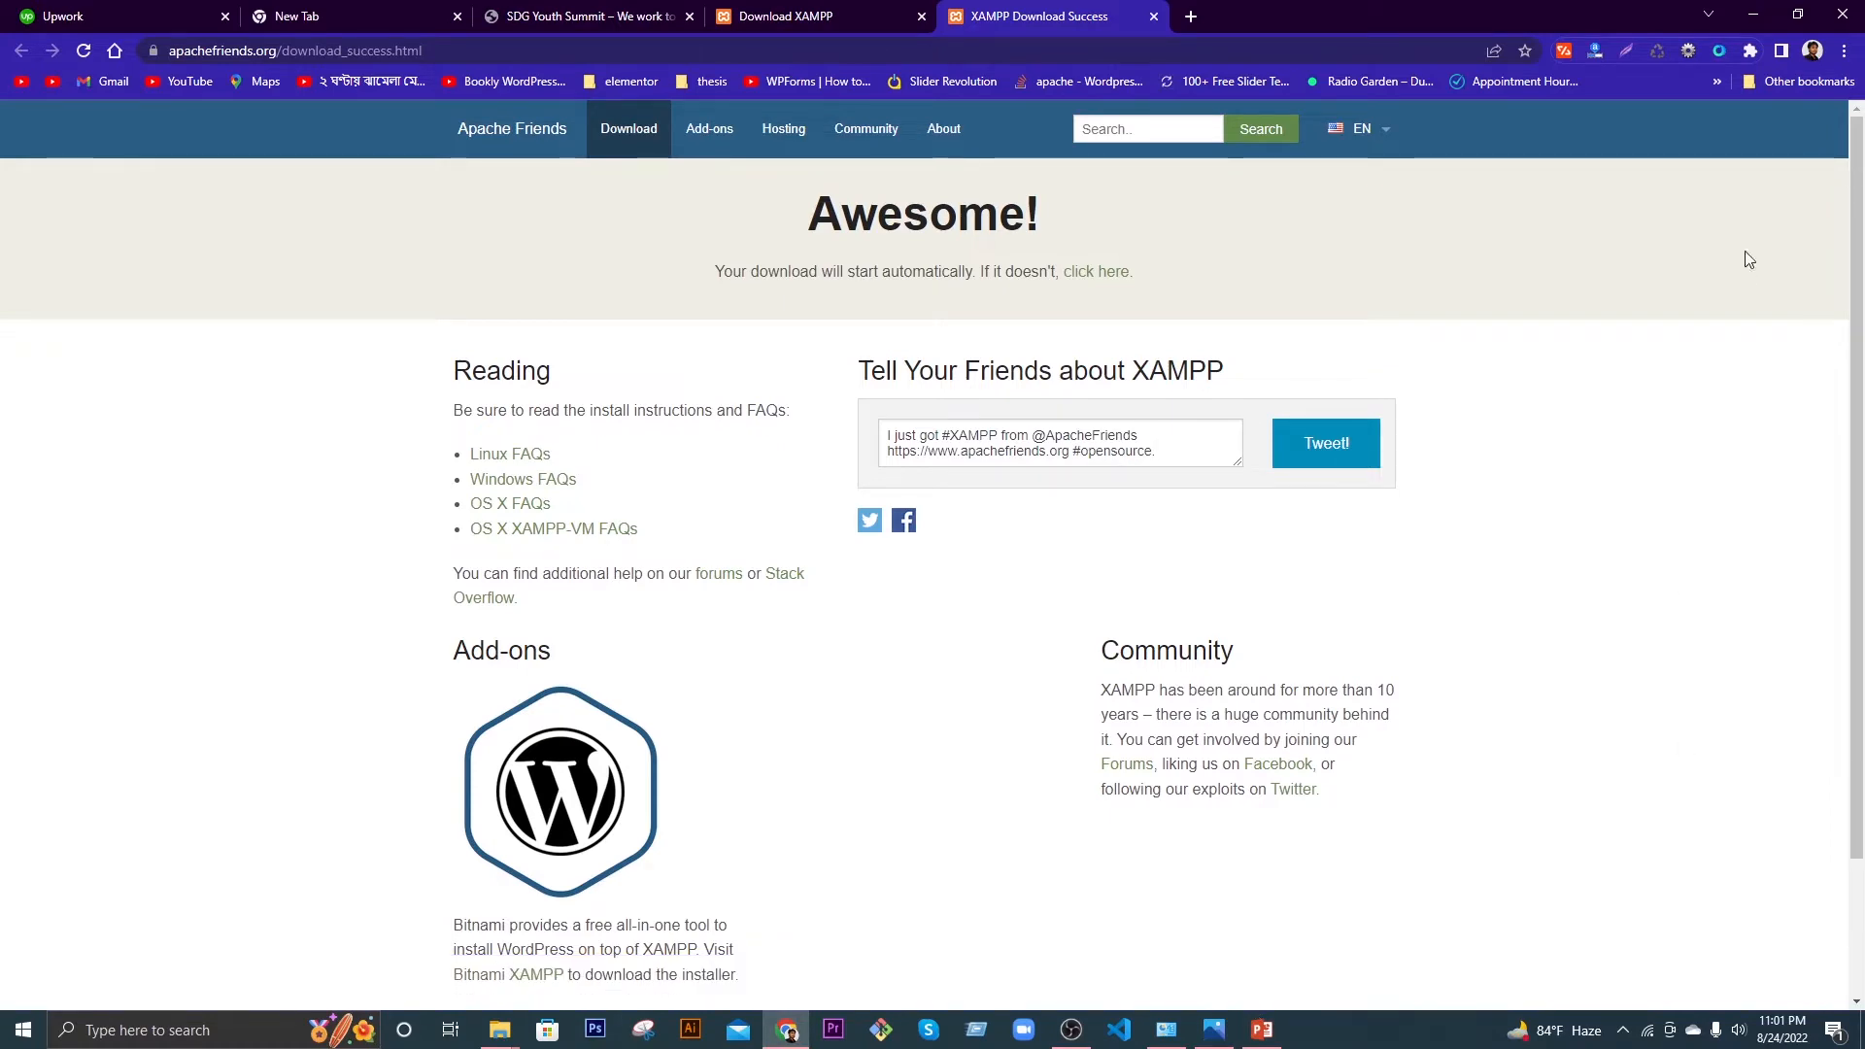
click(1754, 17)
click(1753, 14)
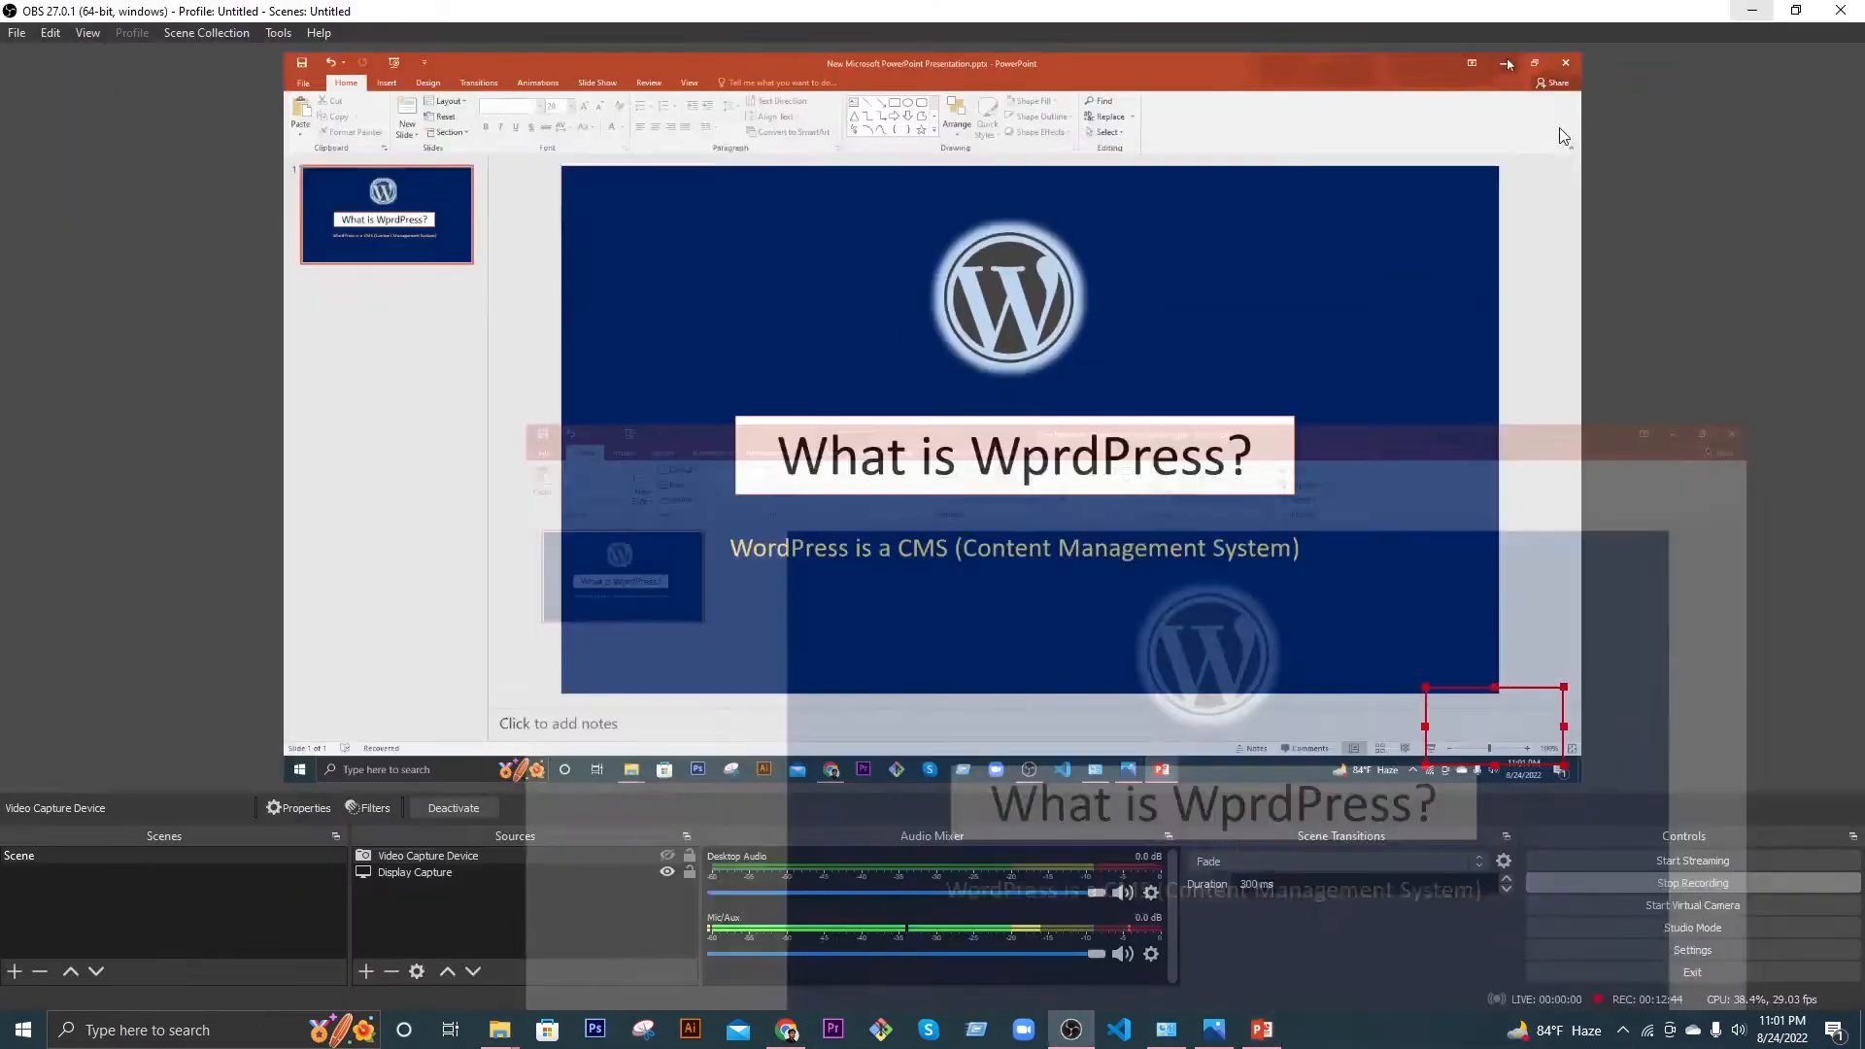
click(1752, 11)
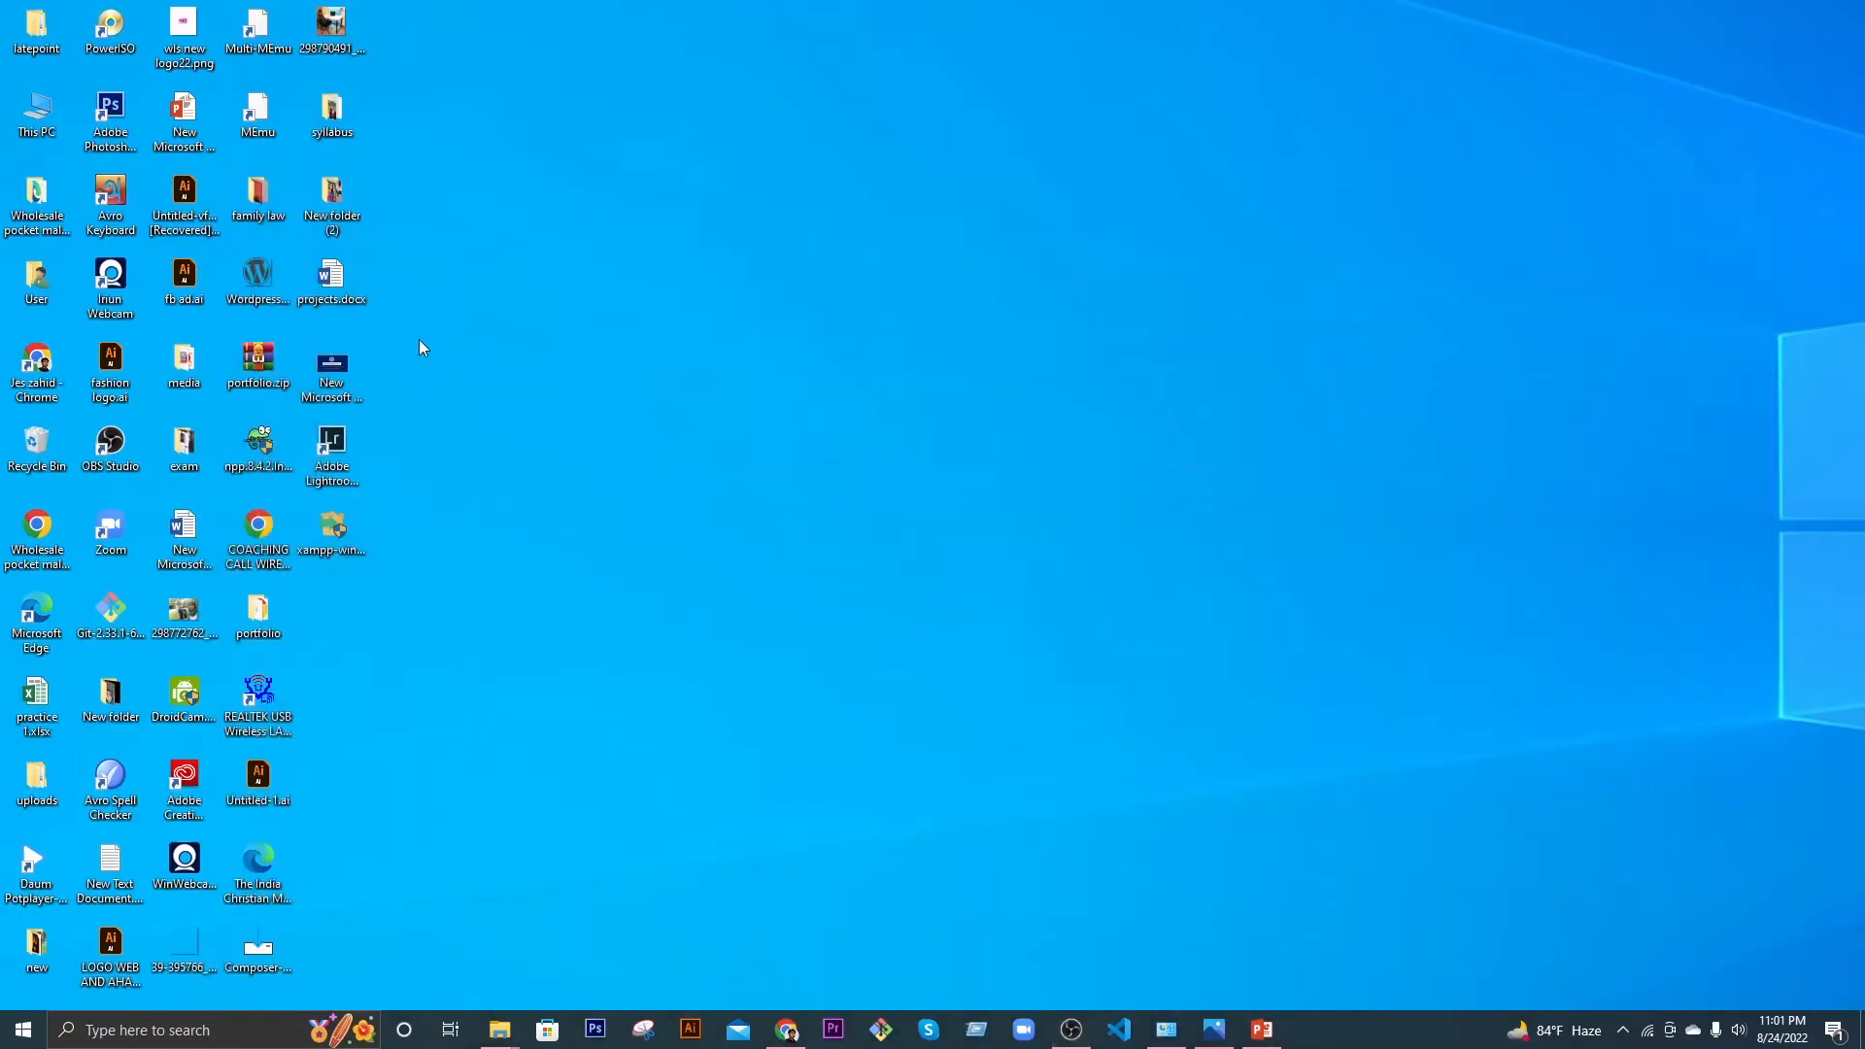
Step: Run the XAMPP installer with default components and C:\xampp as the folder, then finish setup
double_click(332, 529)
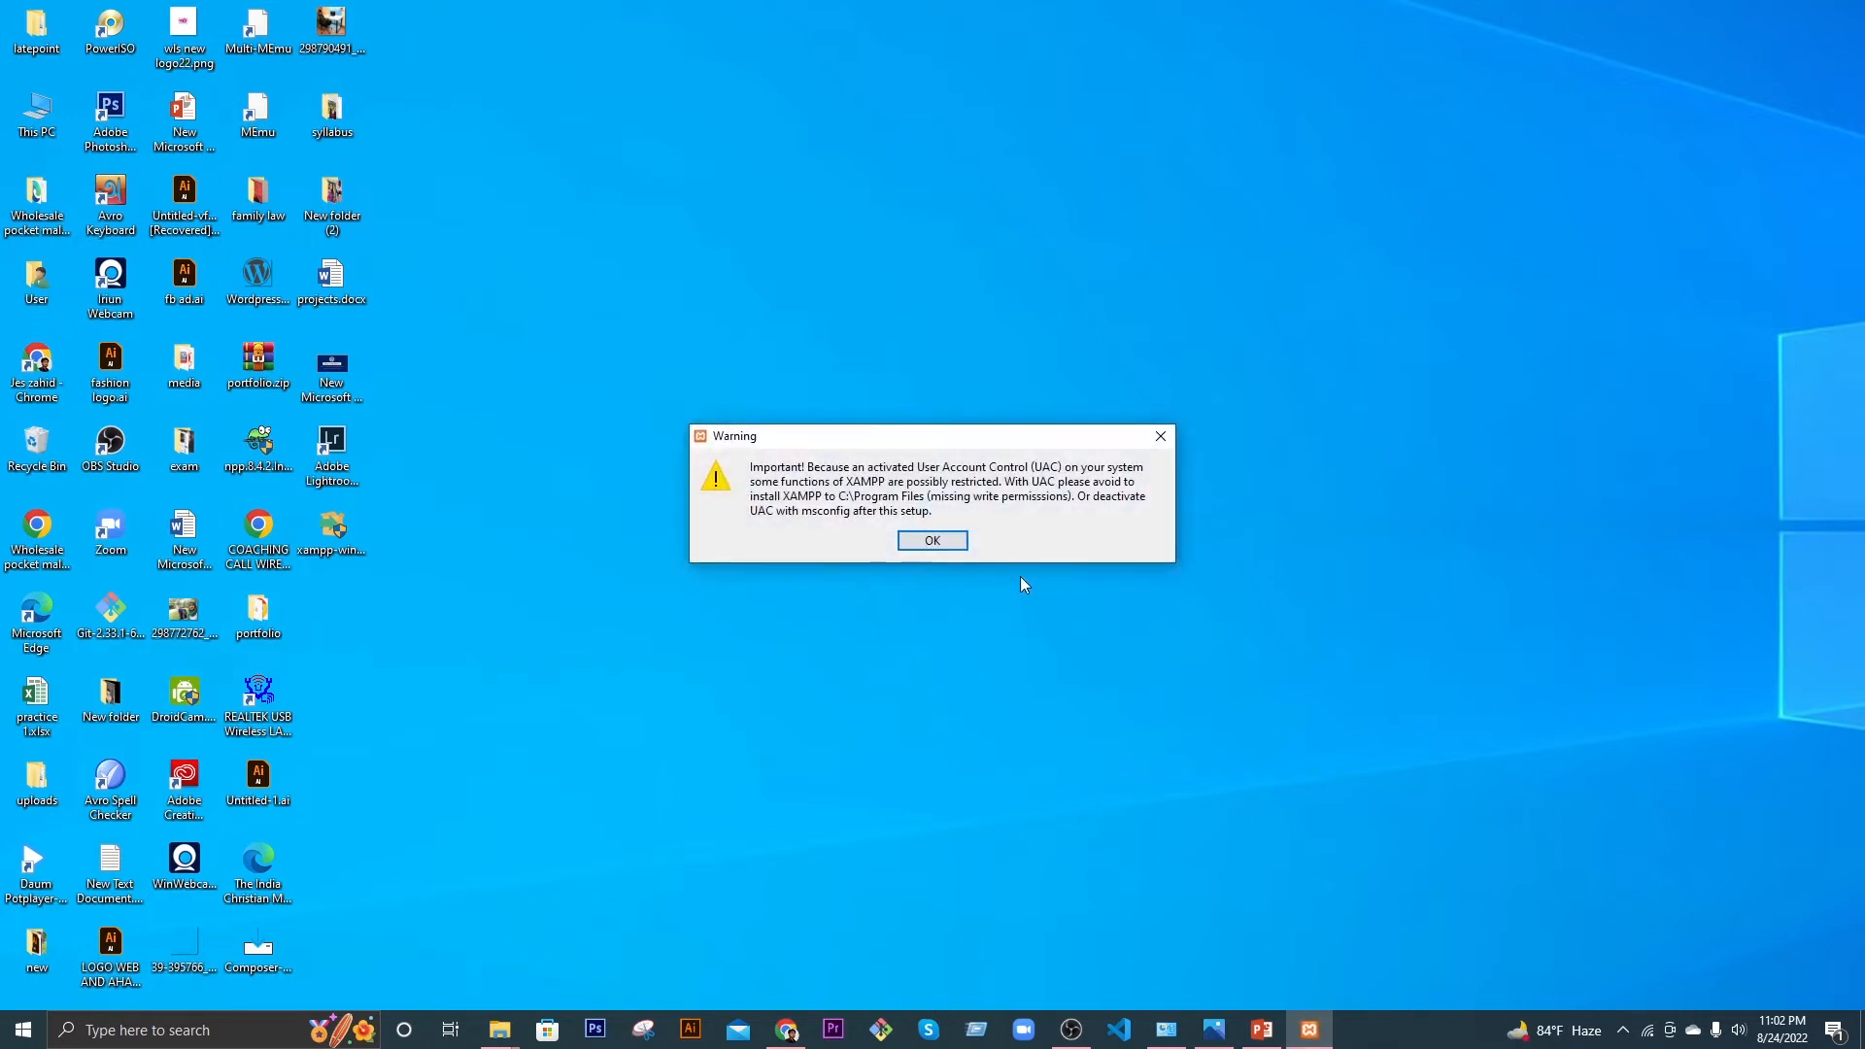
click(932, 541)
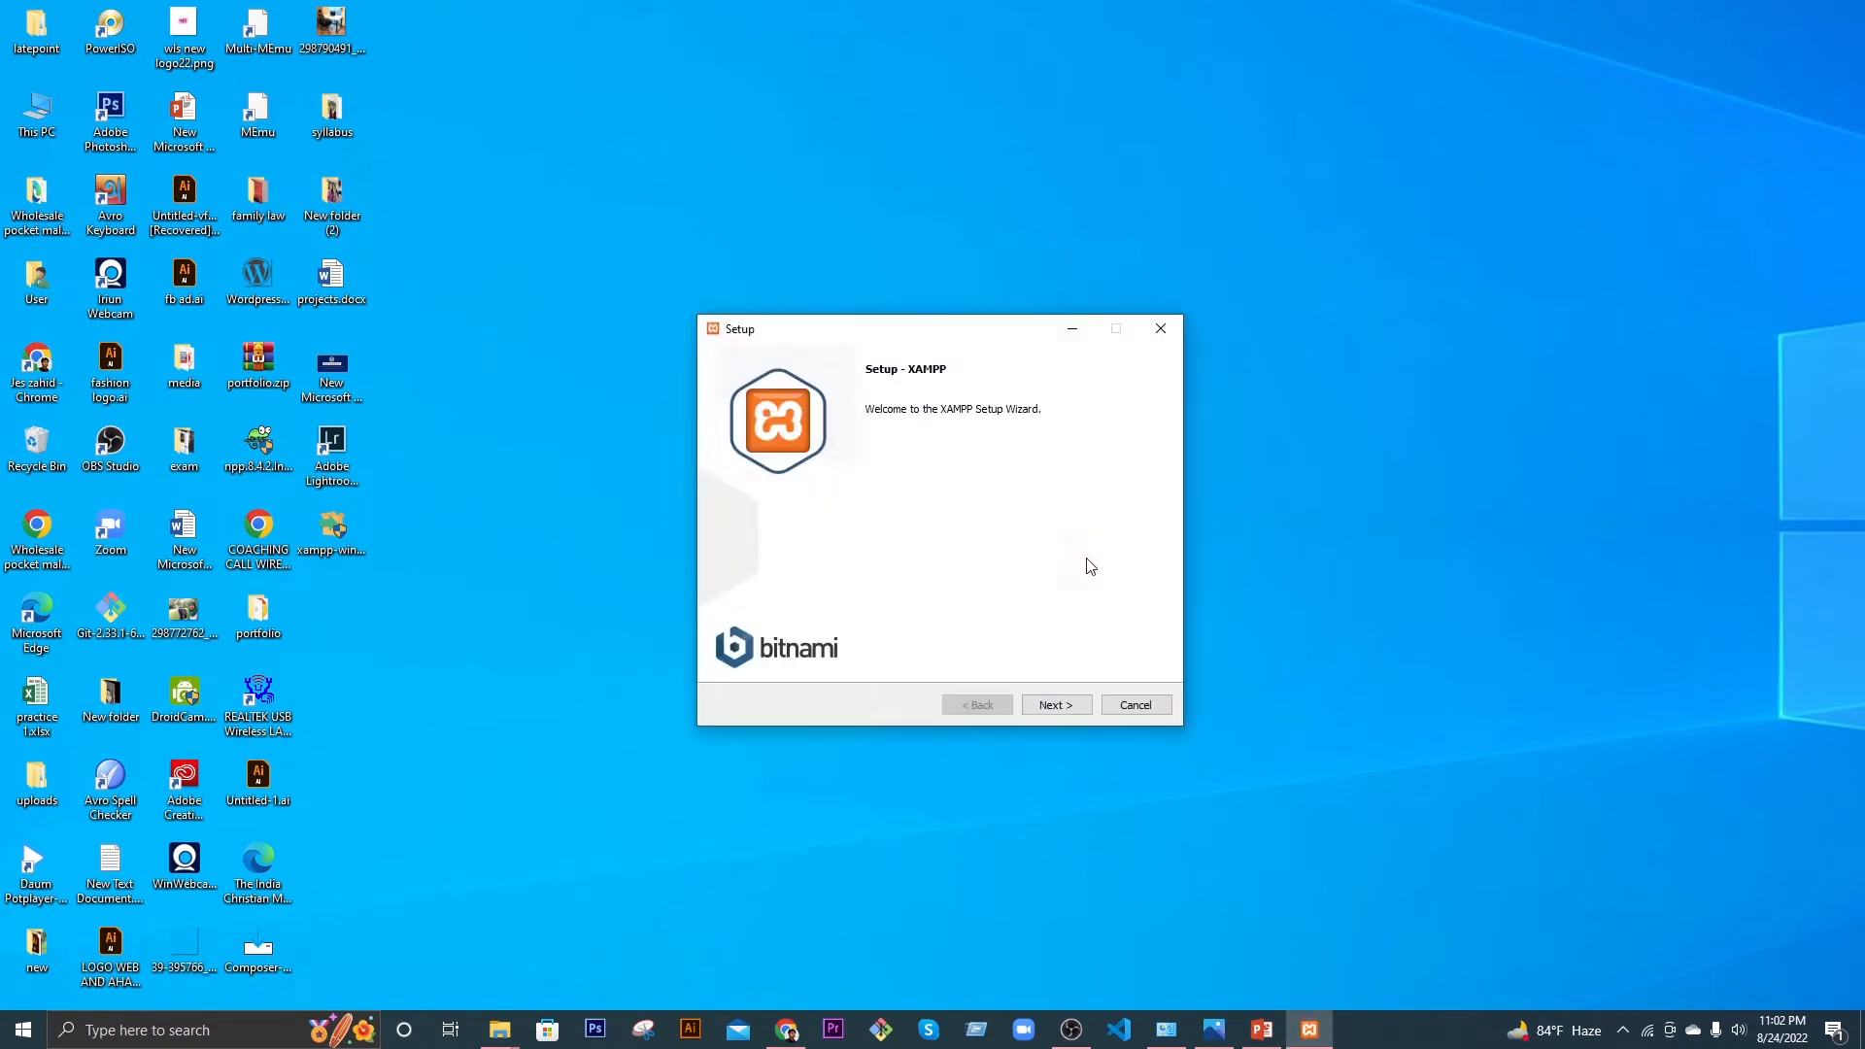
click(1066, 706)
click(1075, 710)
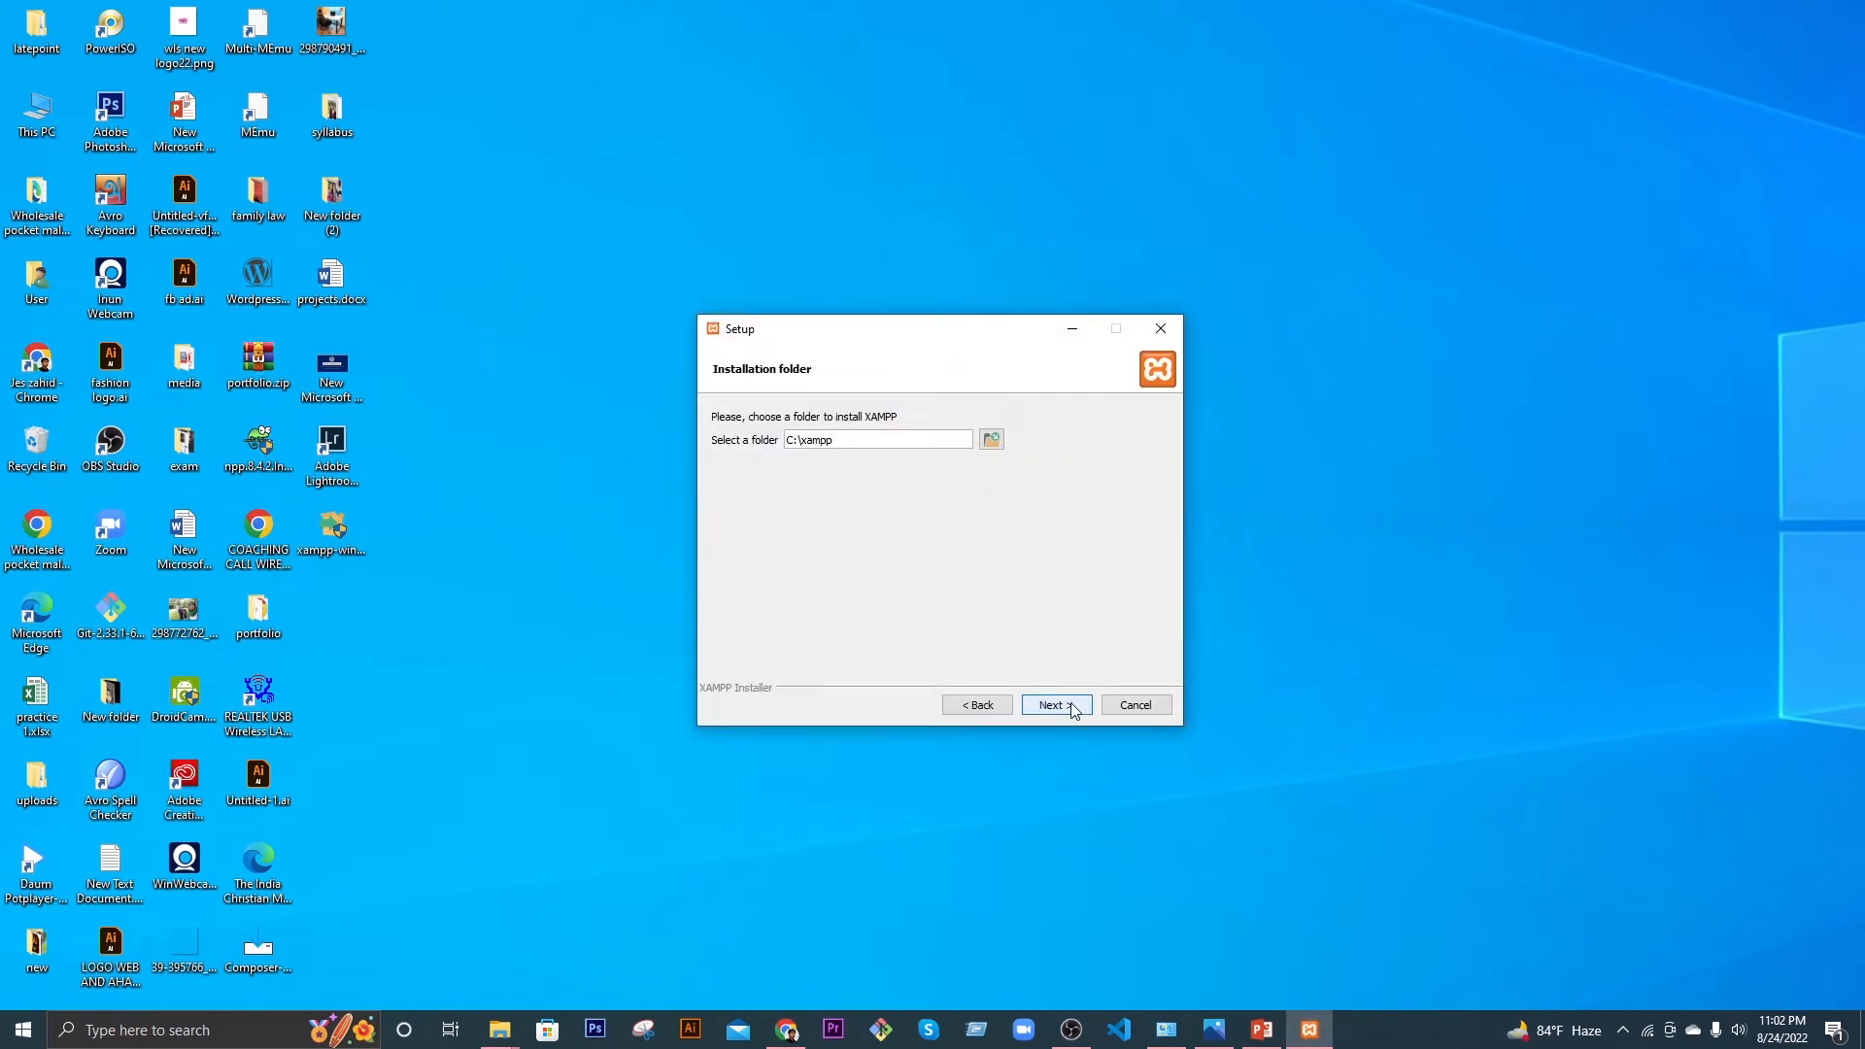
click(1074, 710)
click(1074, 710)
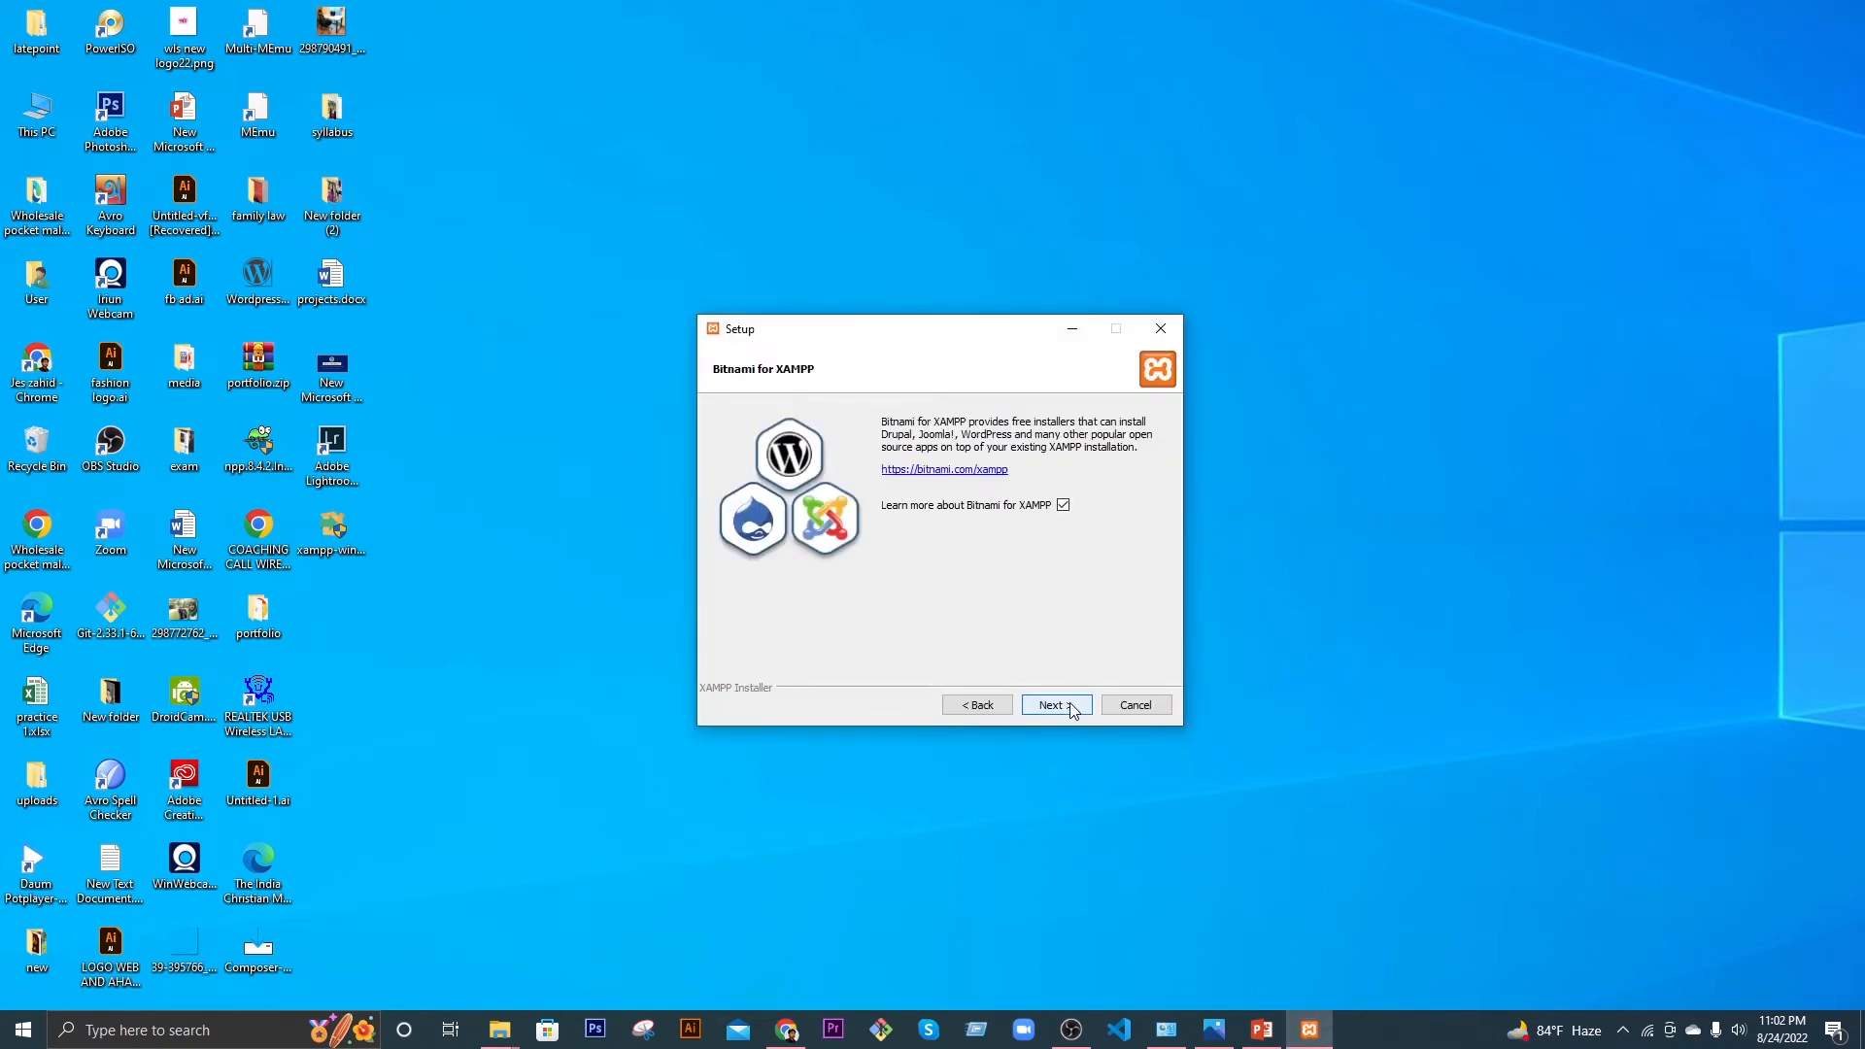
click(1075, 710)
click(1070, 705)
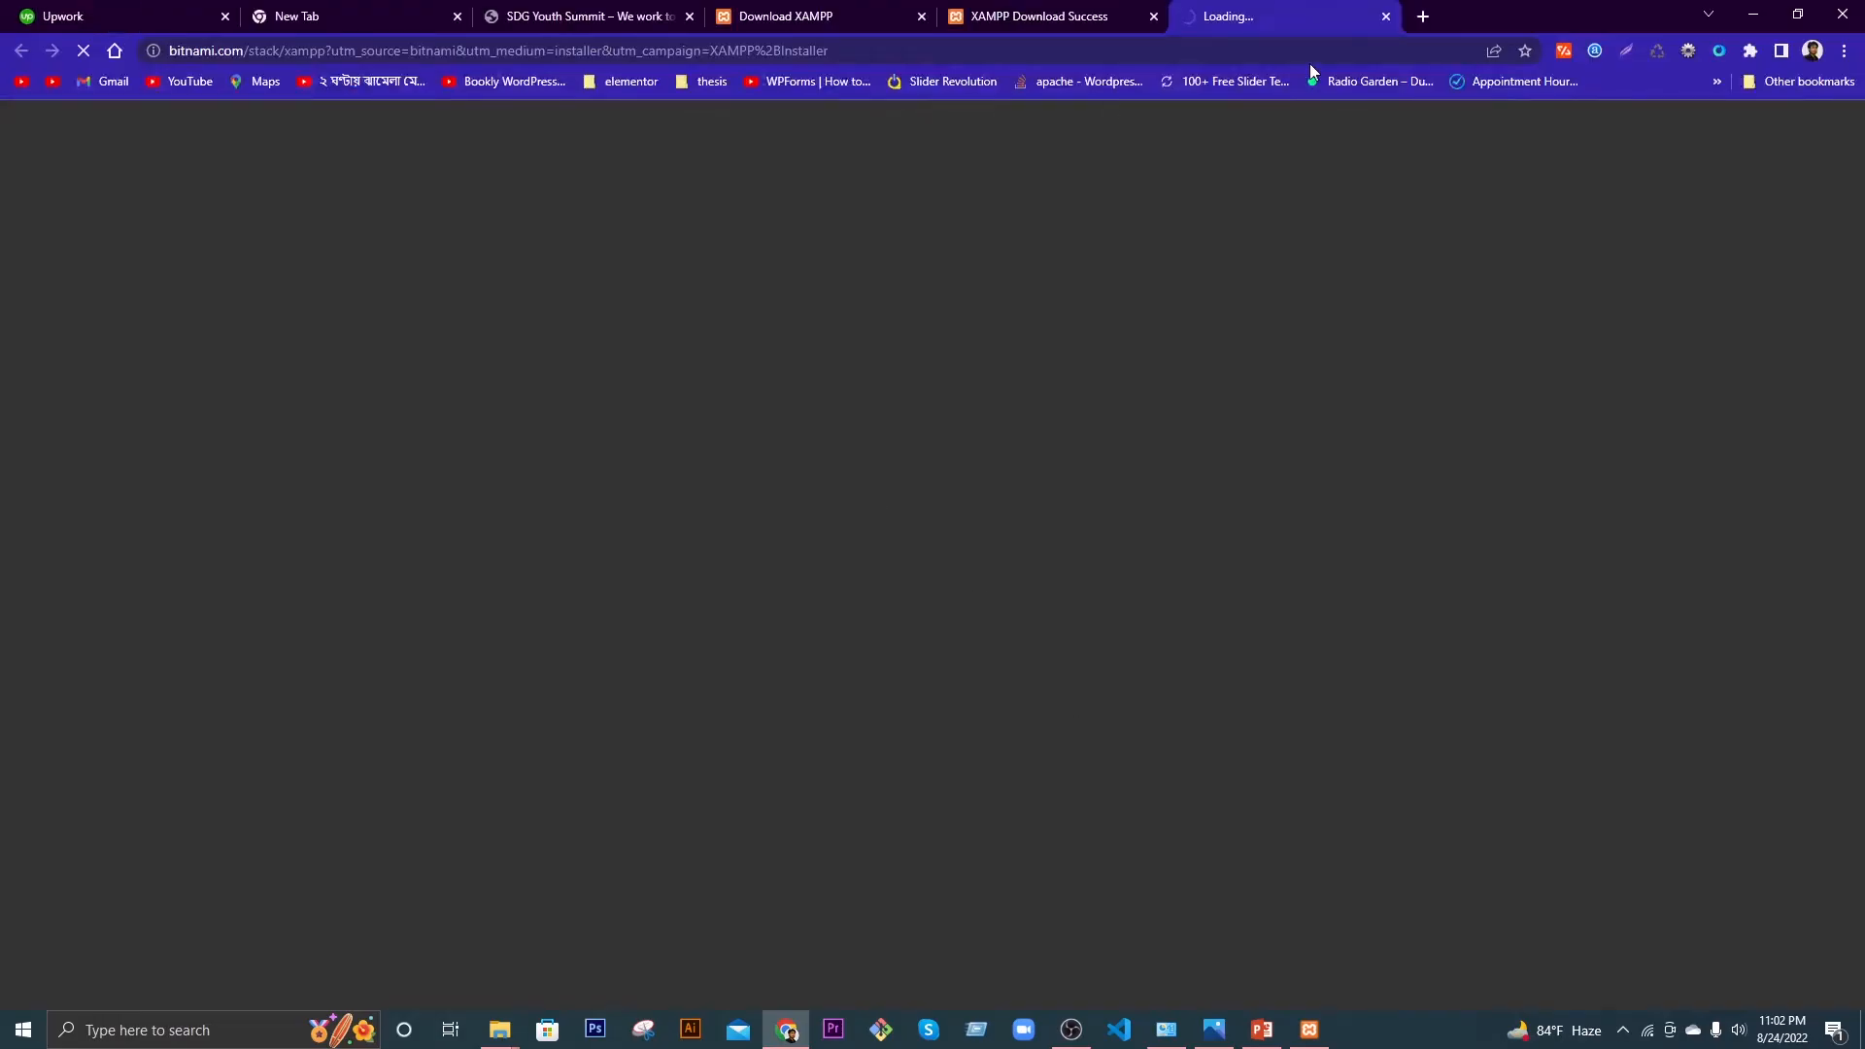
click(1385, 17)
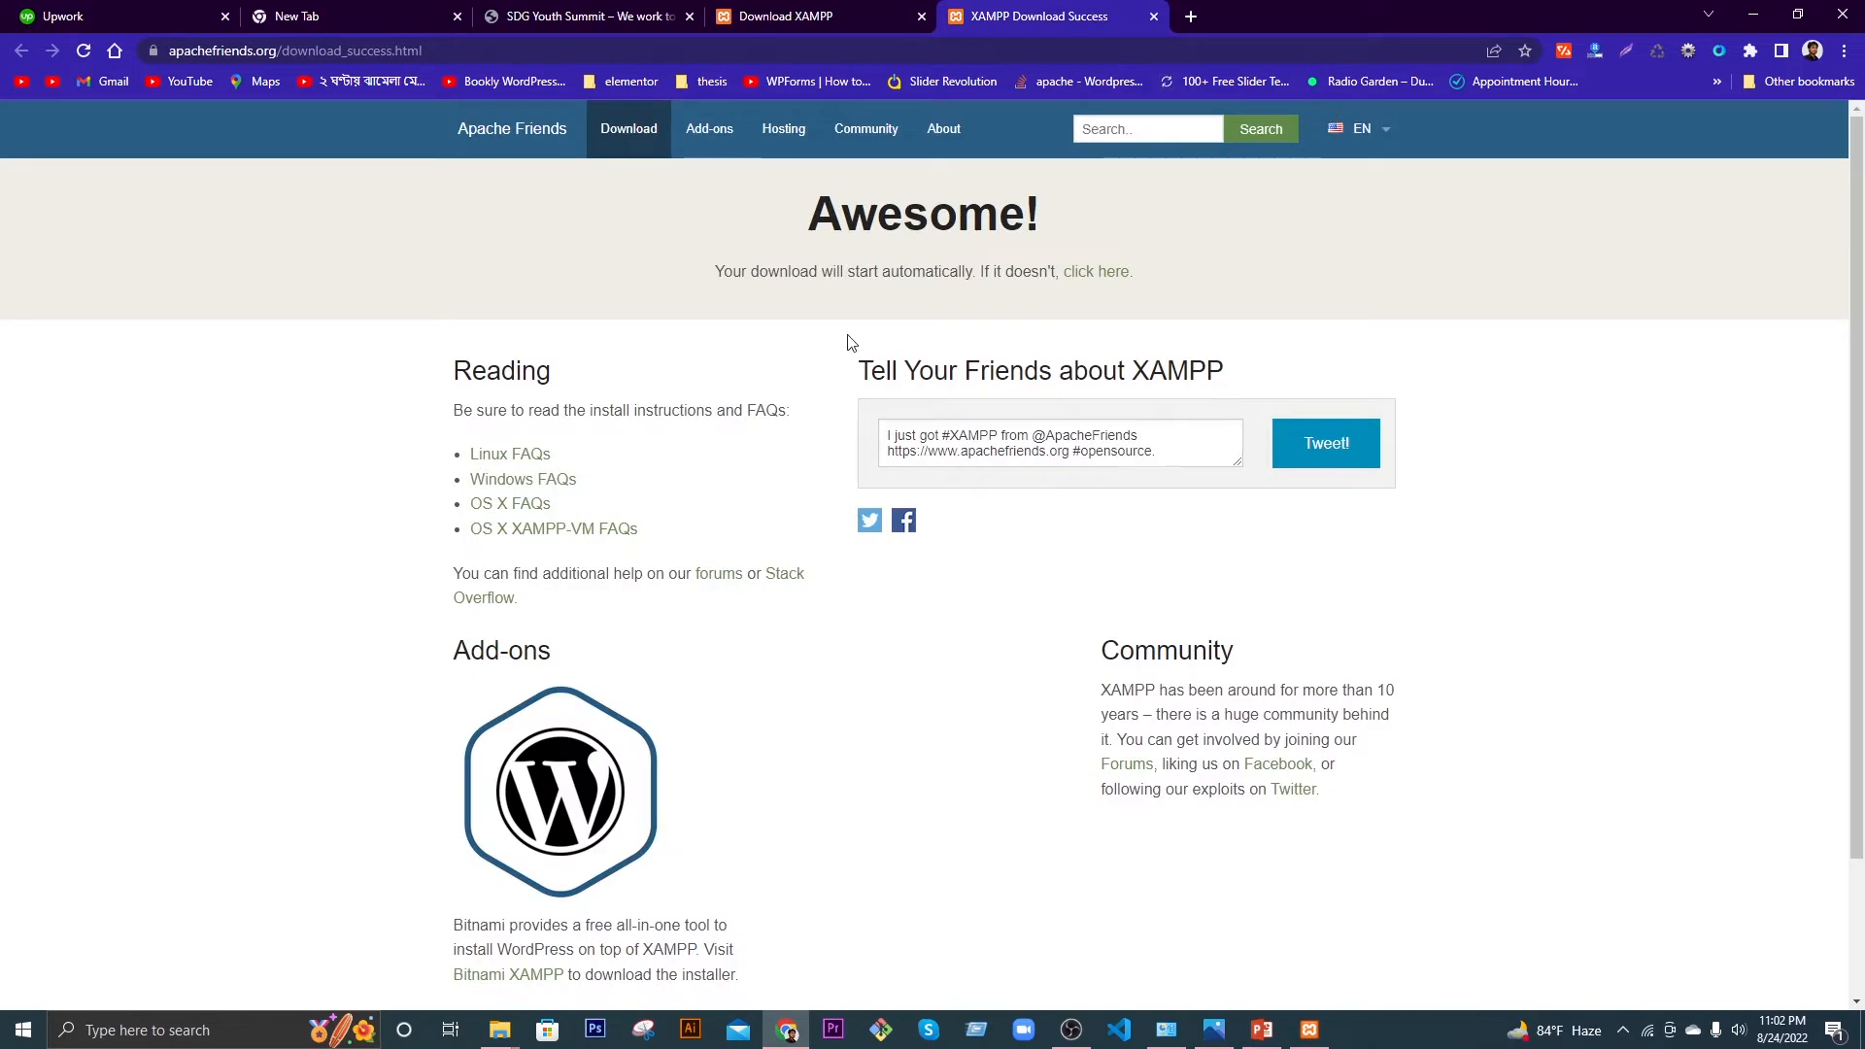
click(1753, 13)
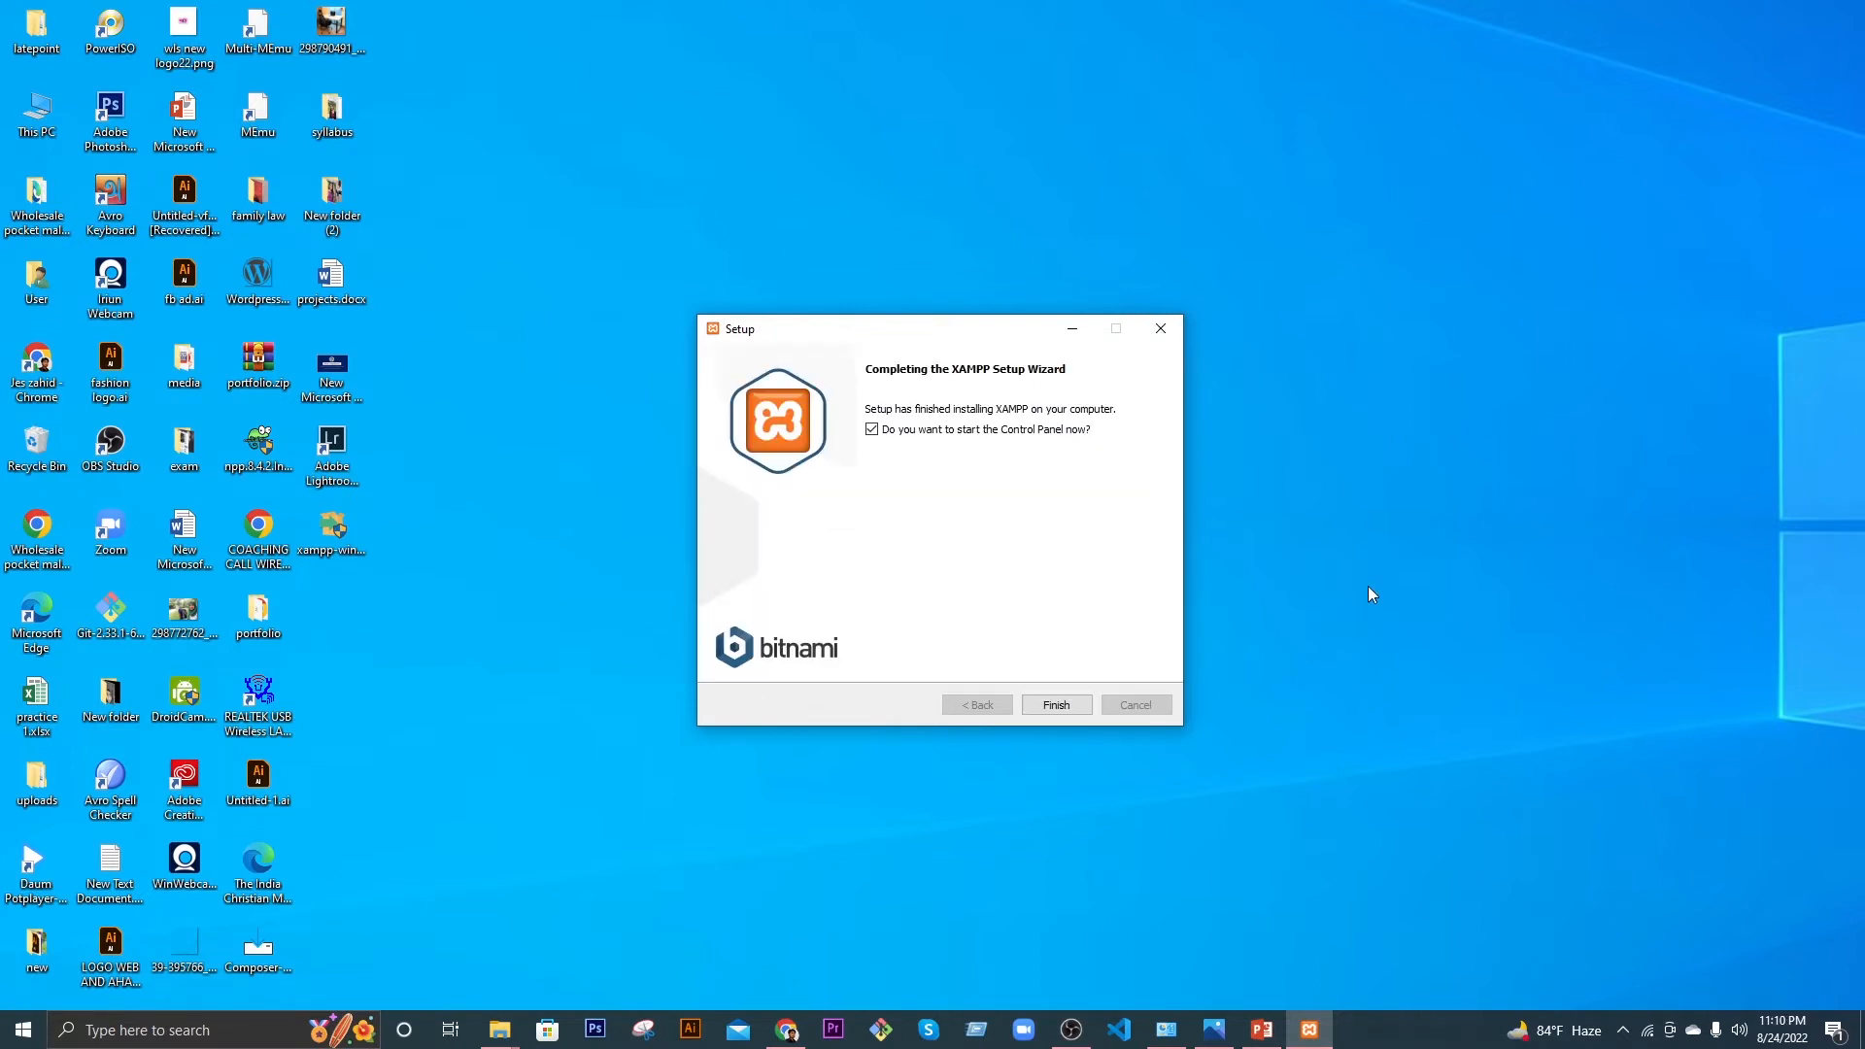
click(1049, 708)
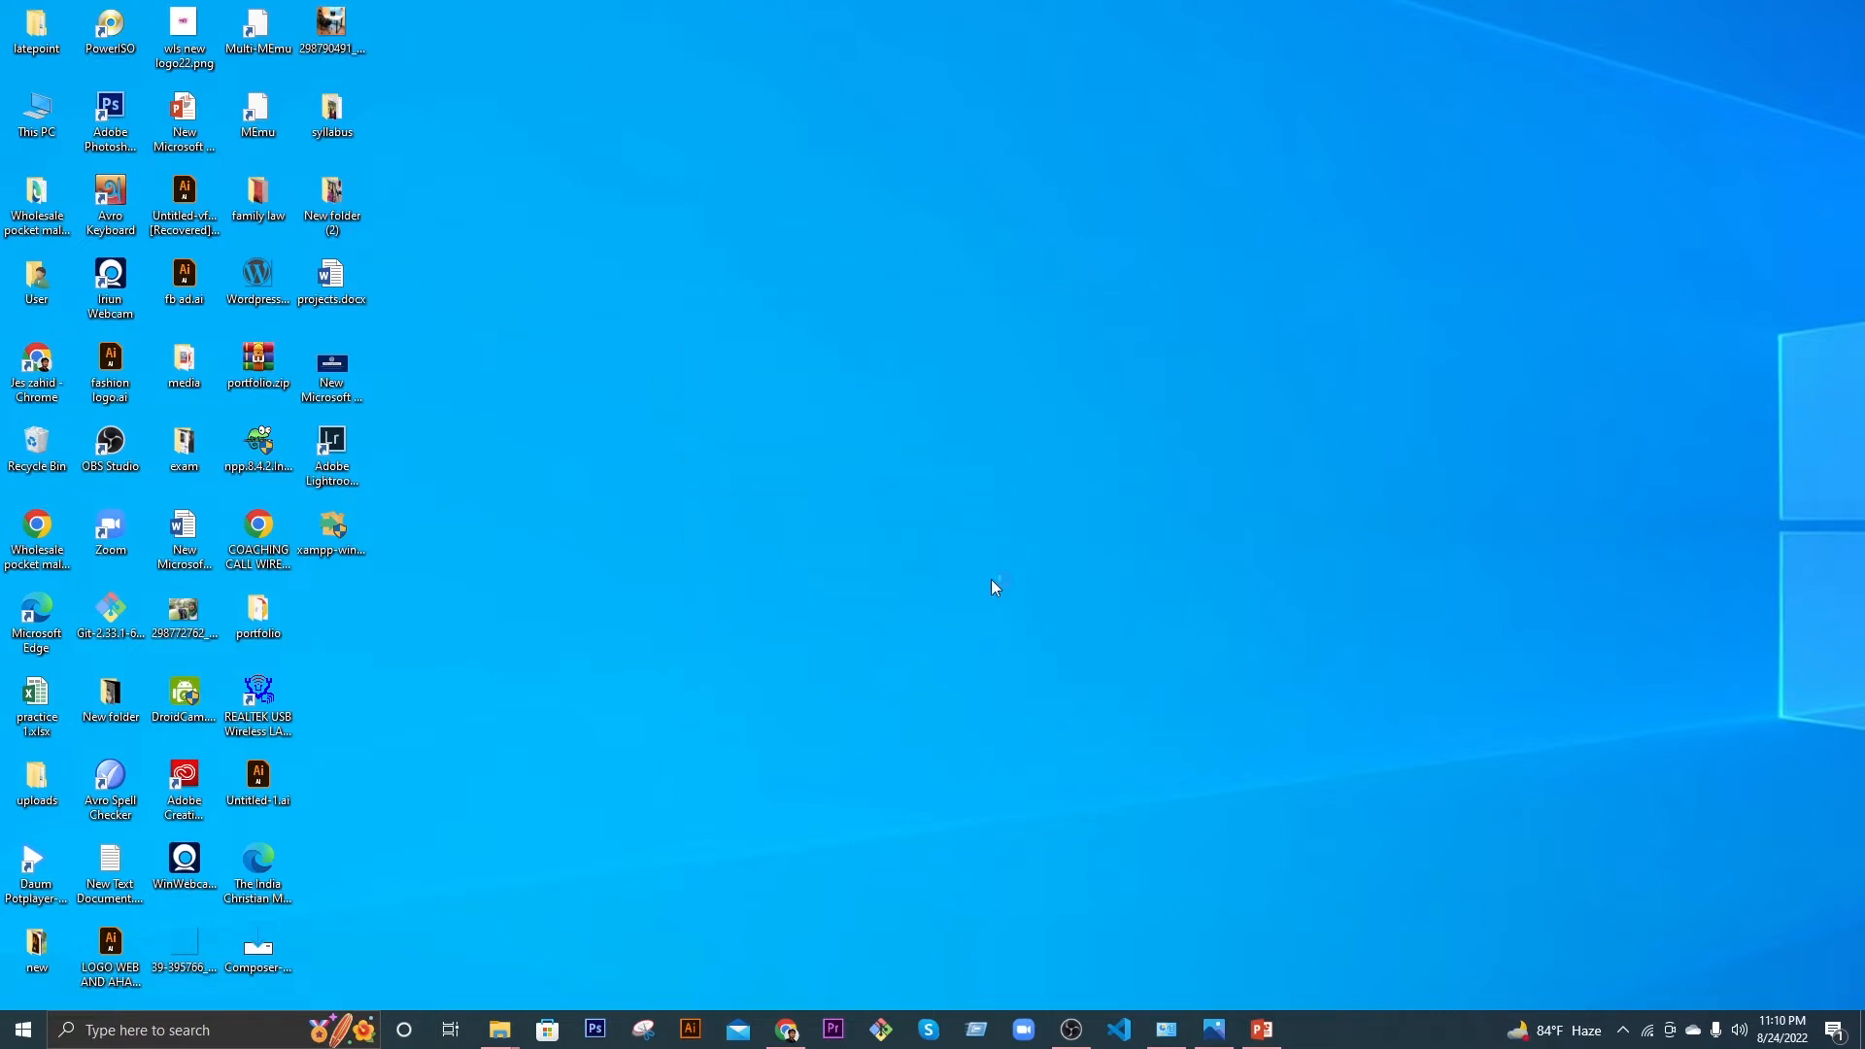
Step: Find XAMPP Control Panel through taskbar search for 'xampp' and pin it to the taskbar
click(170, 1028)
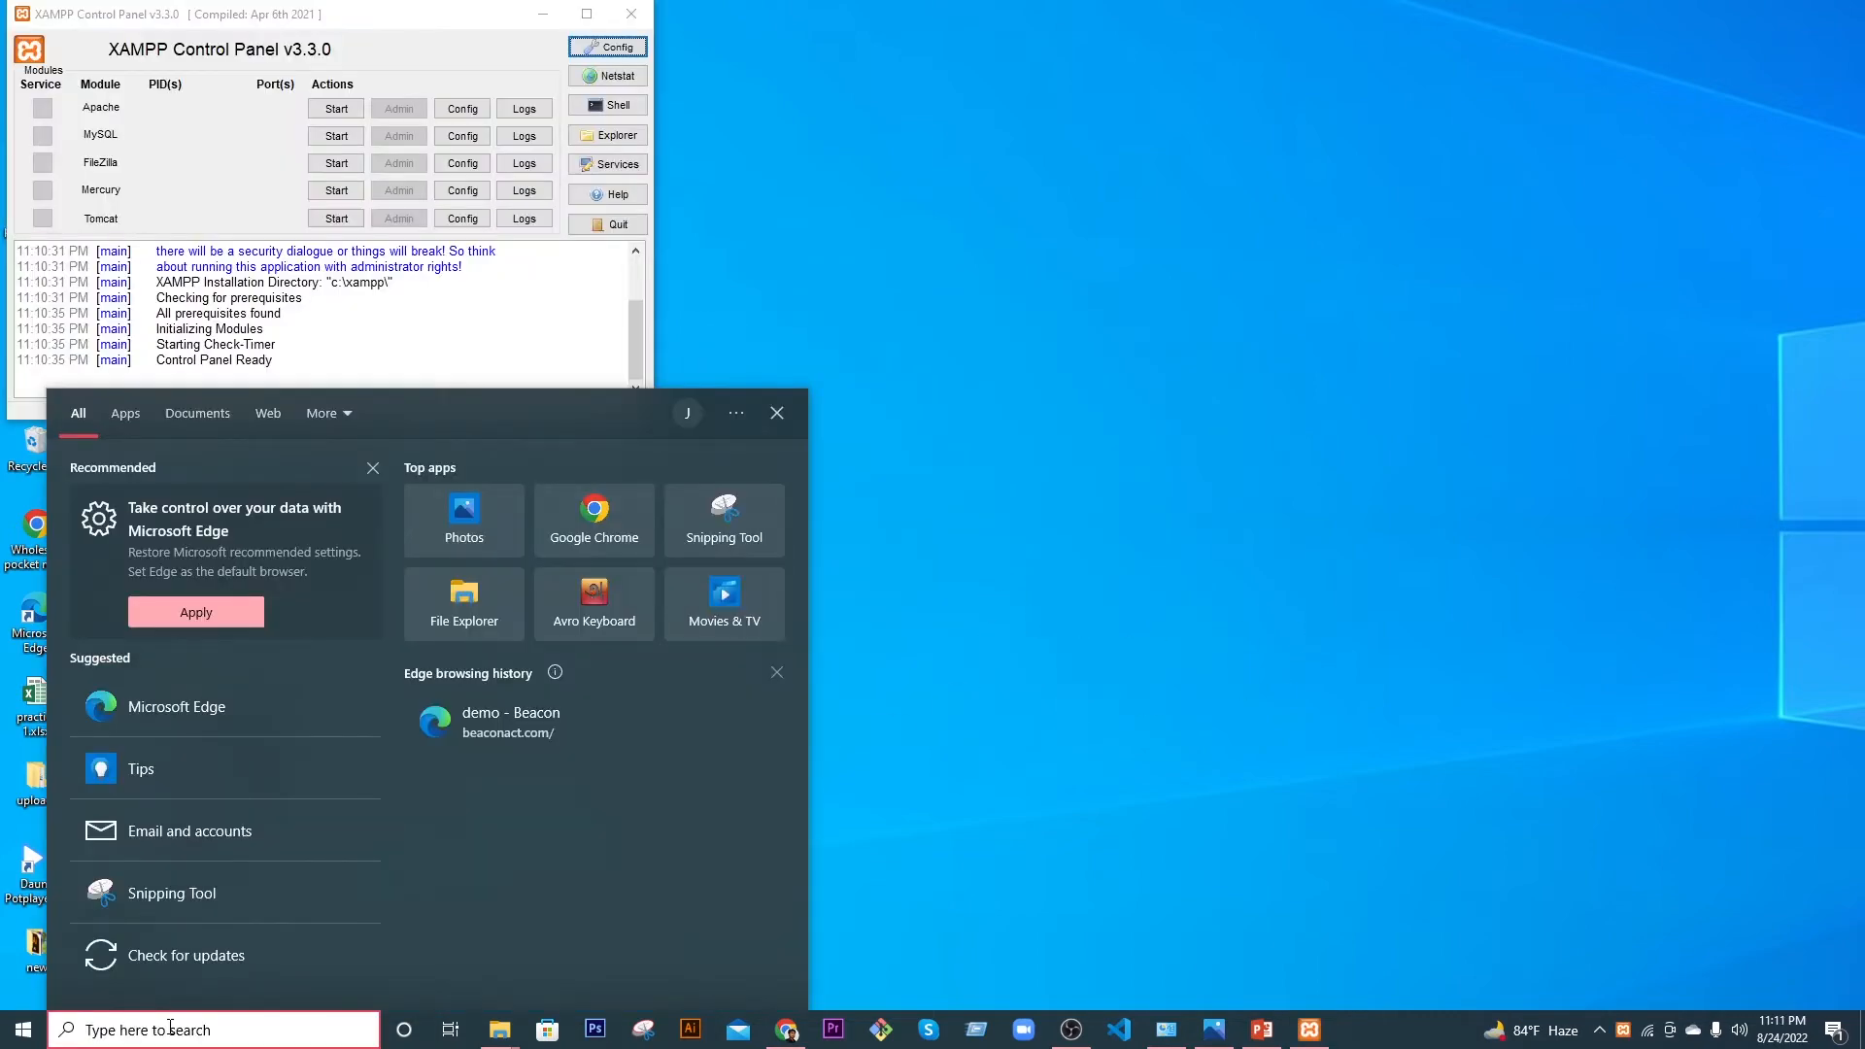
text(xa)
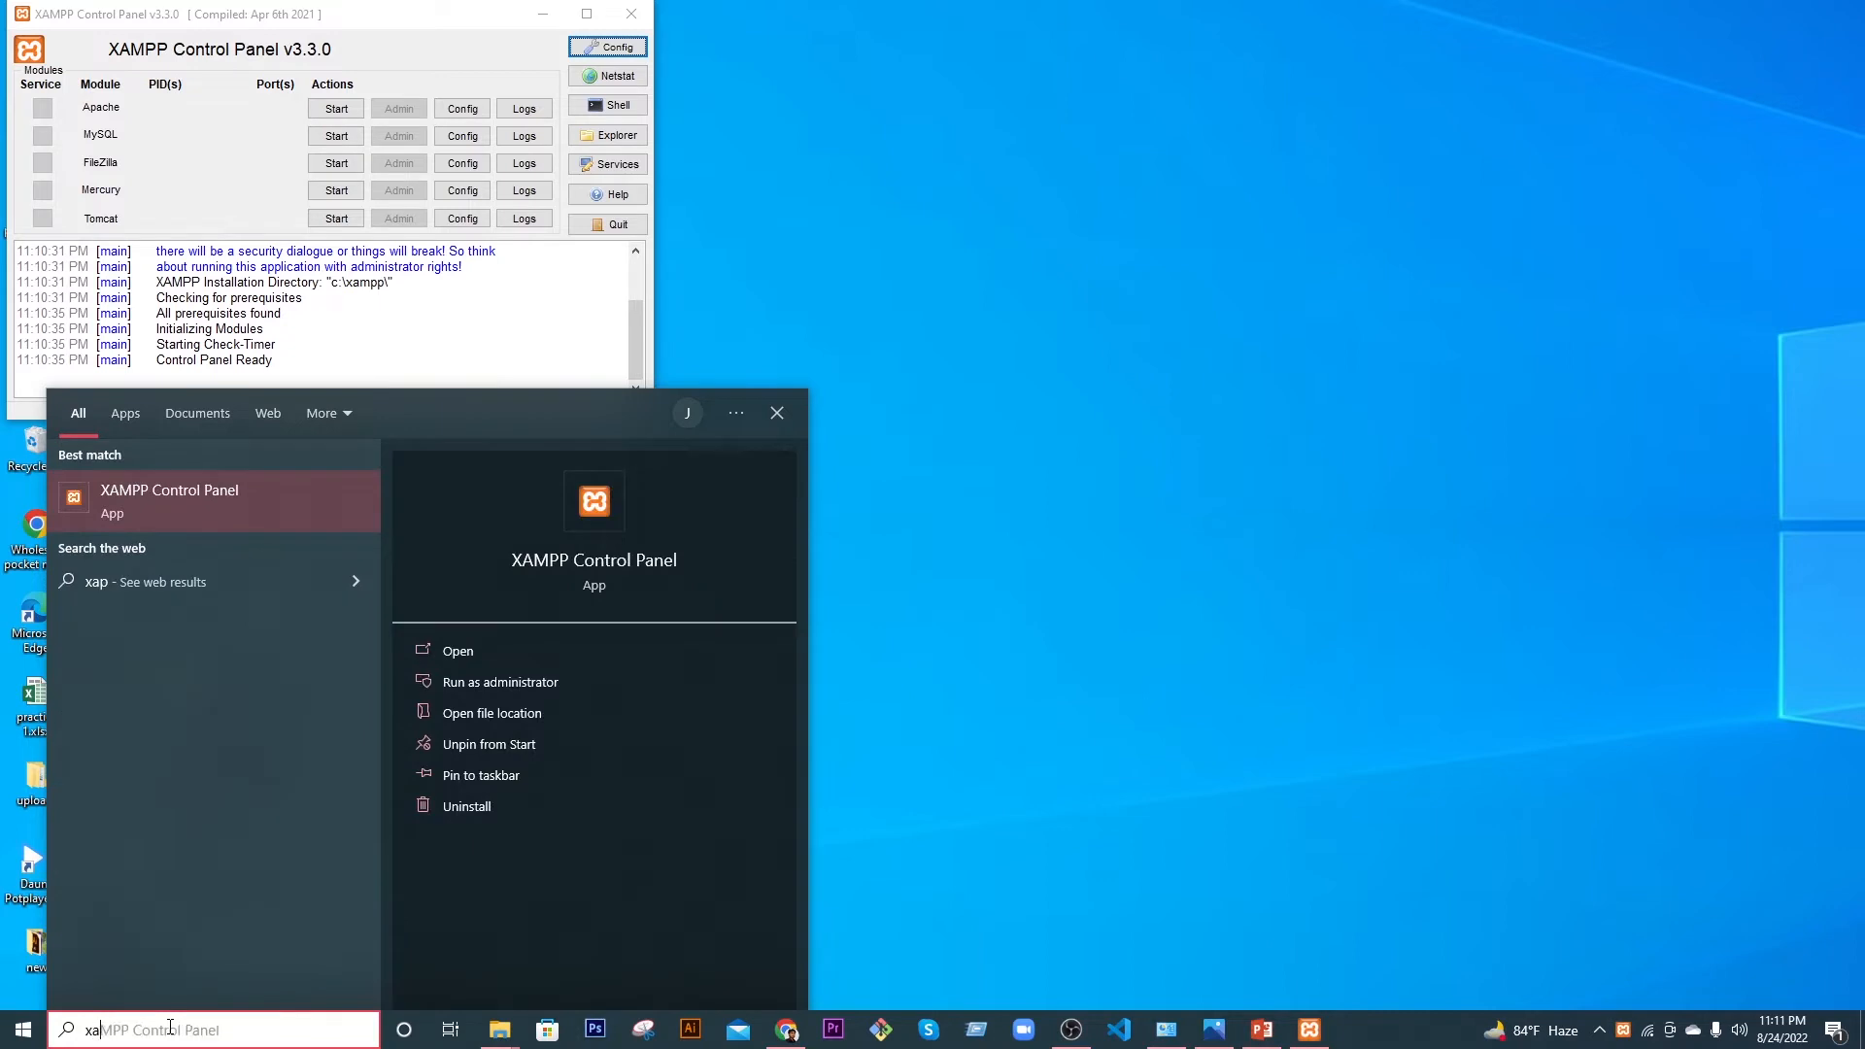
text(mpp)
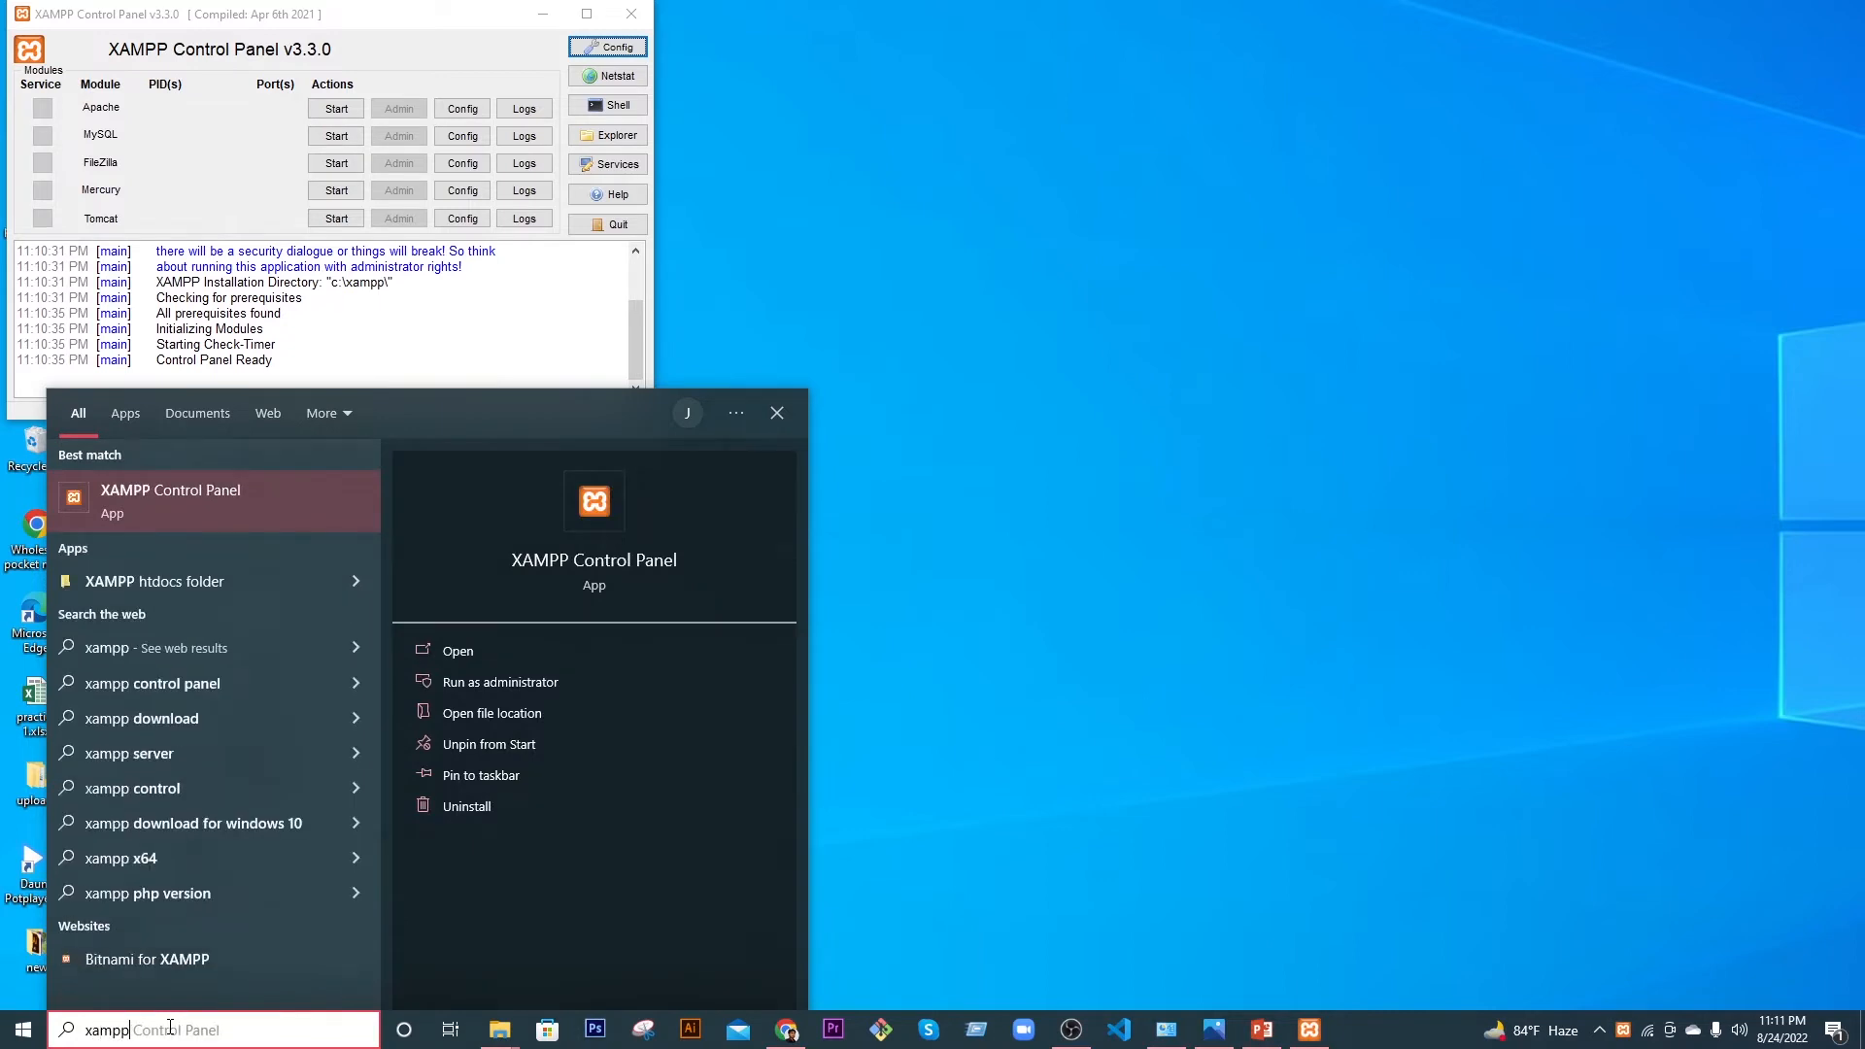
right_click(208, 503)
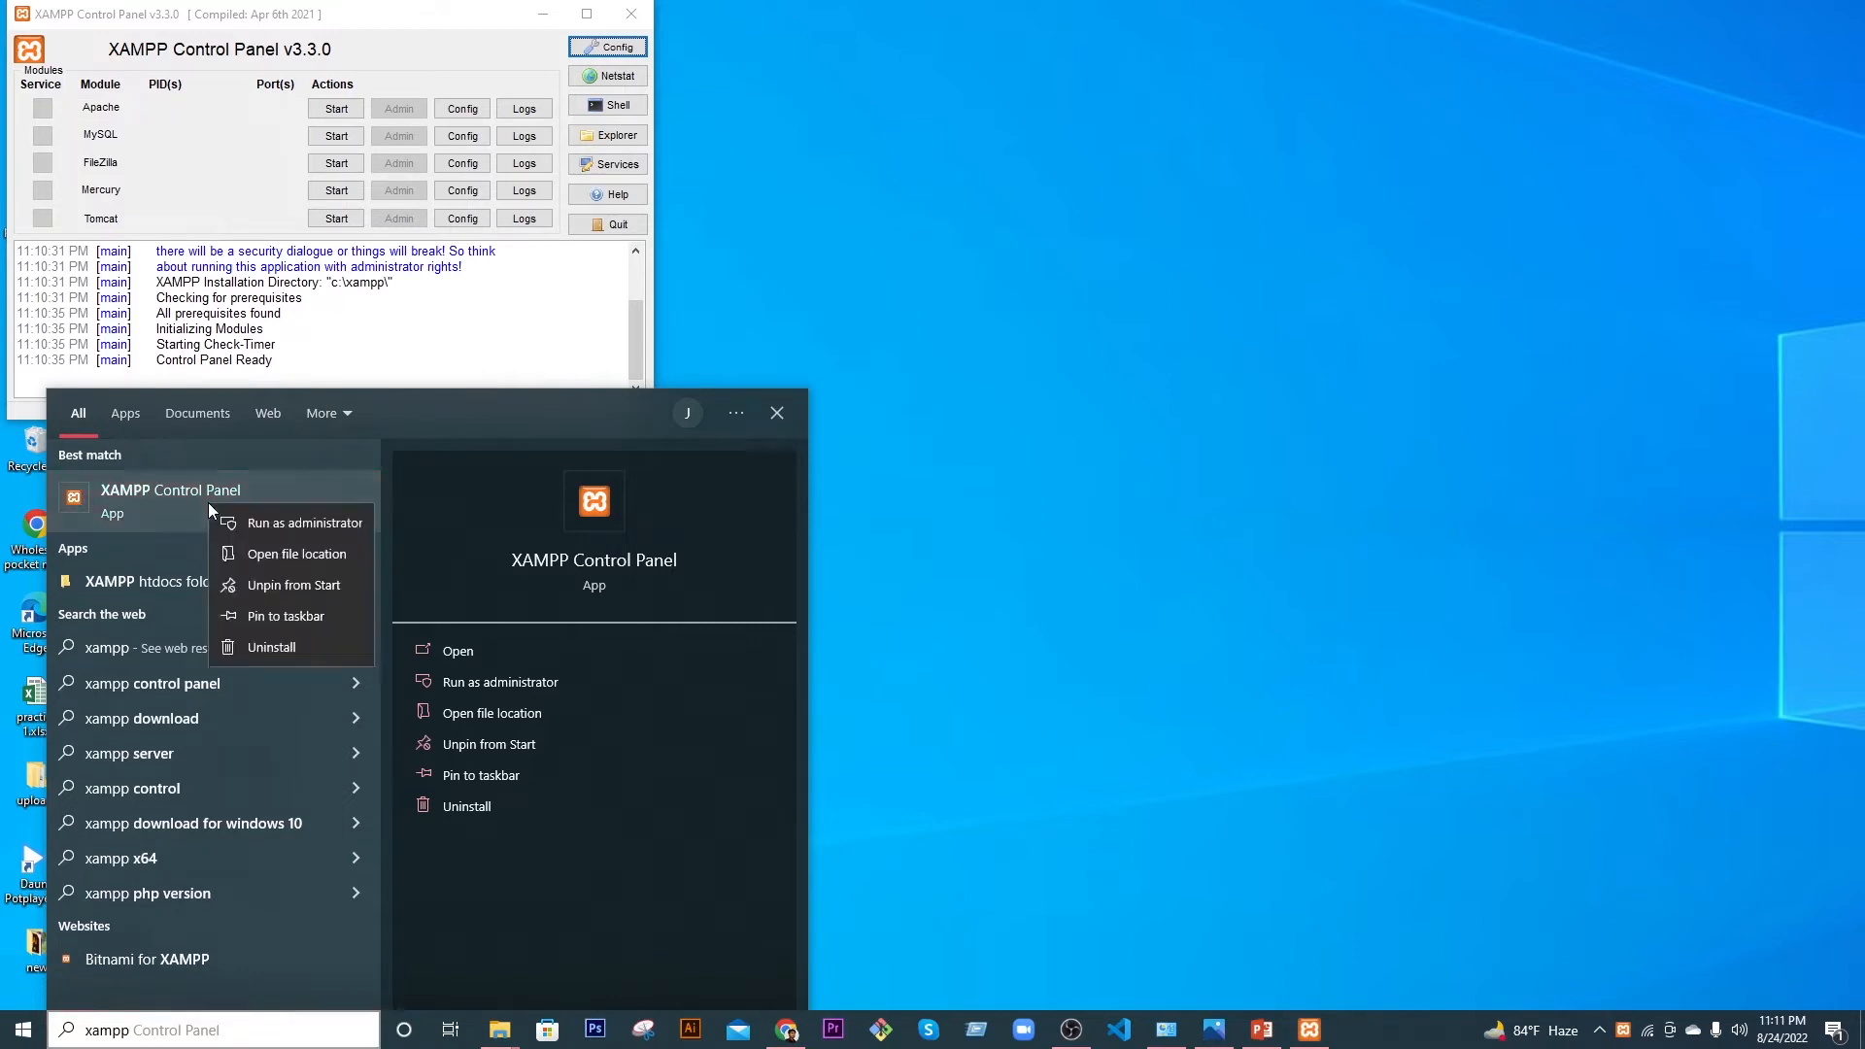
click(279, 618)
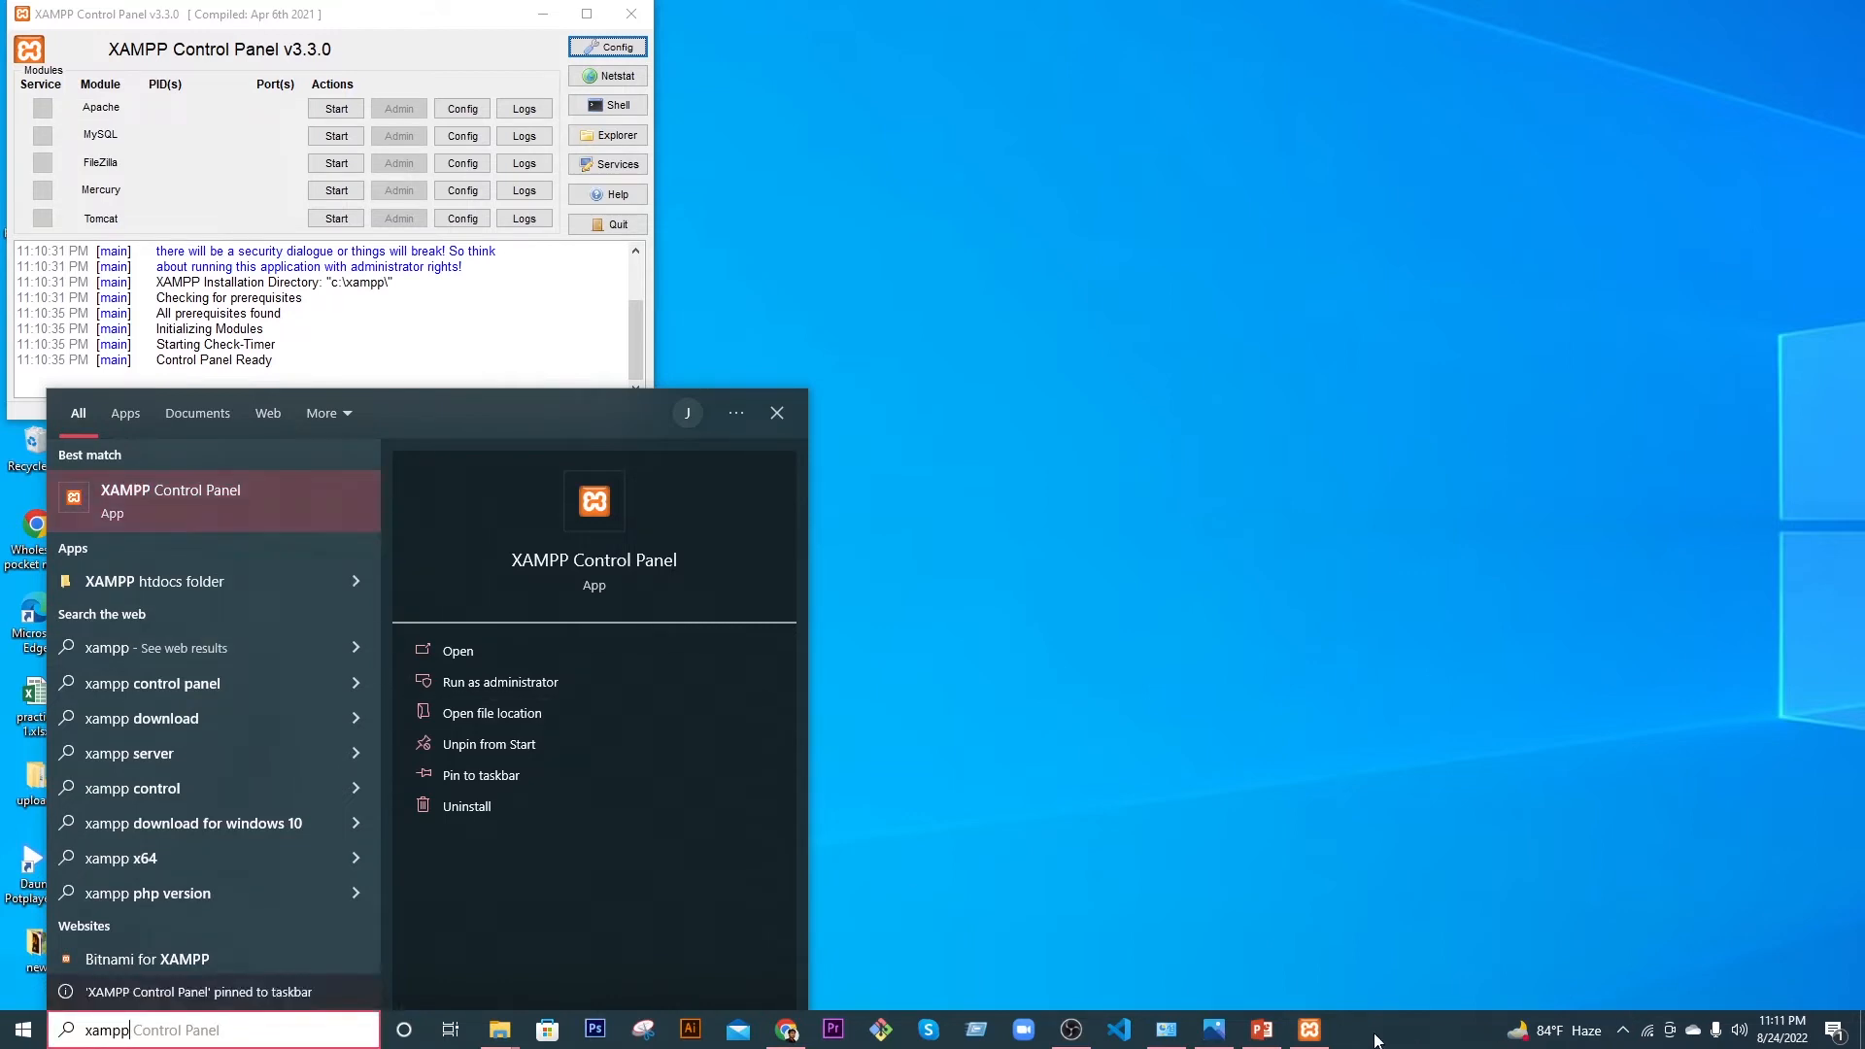
click(1302, 1037)
mouse_move(1312, 1040)
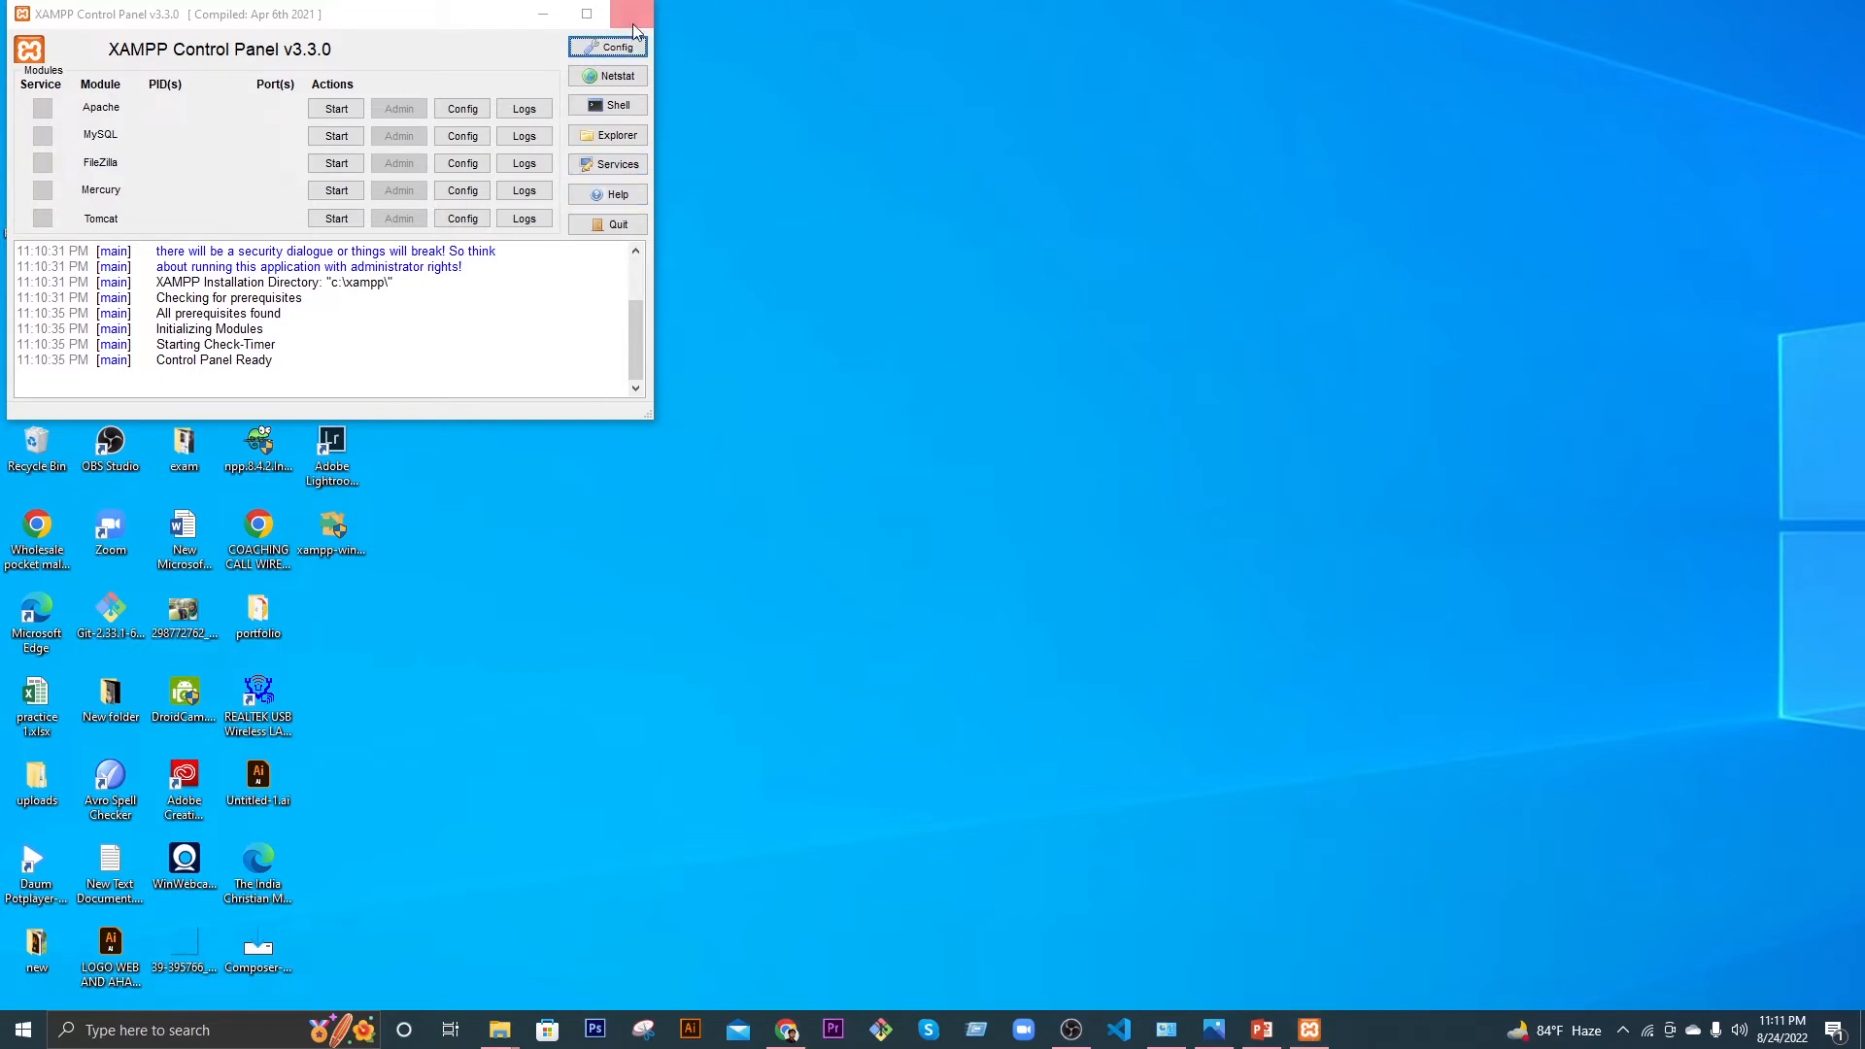
Step: Centre the XAMPP Control Panel window, reopening it from the pinned taskbar shortcut
drag(345, 25, 1004, 262)
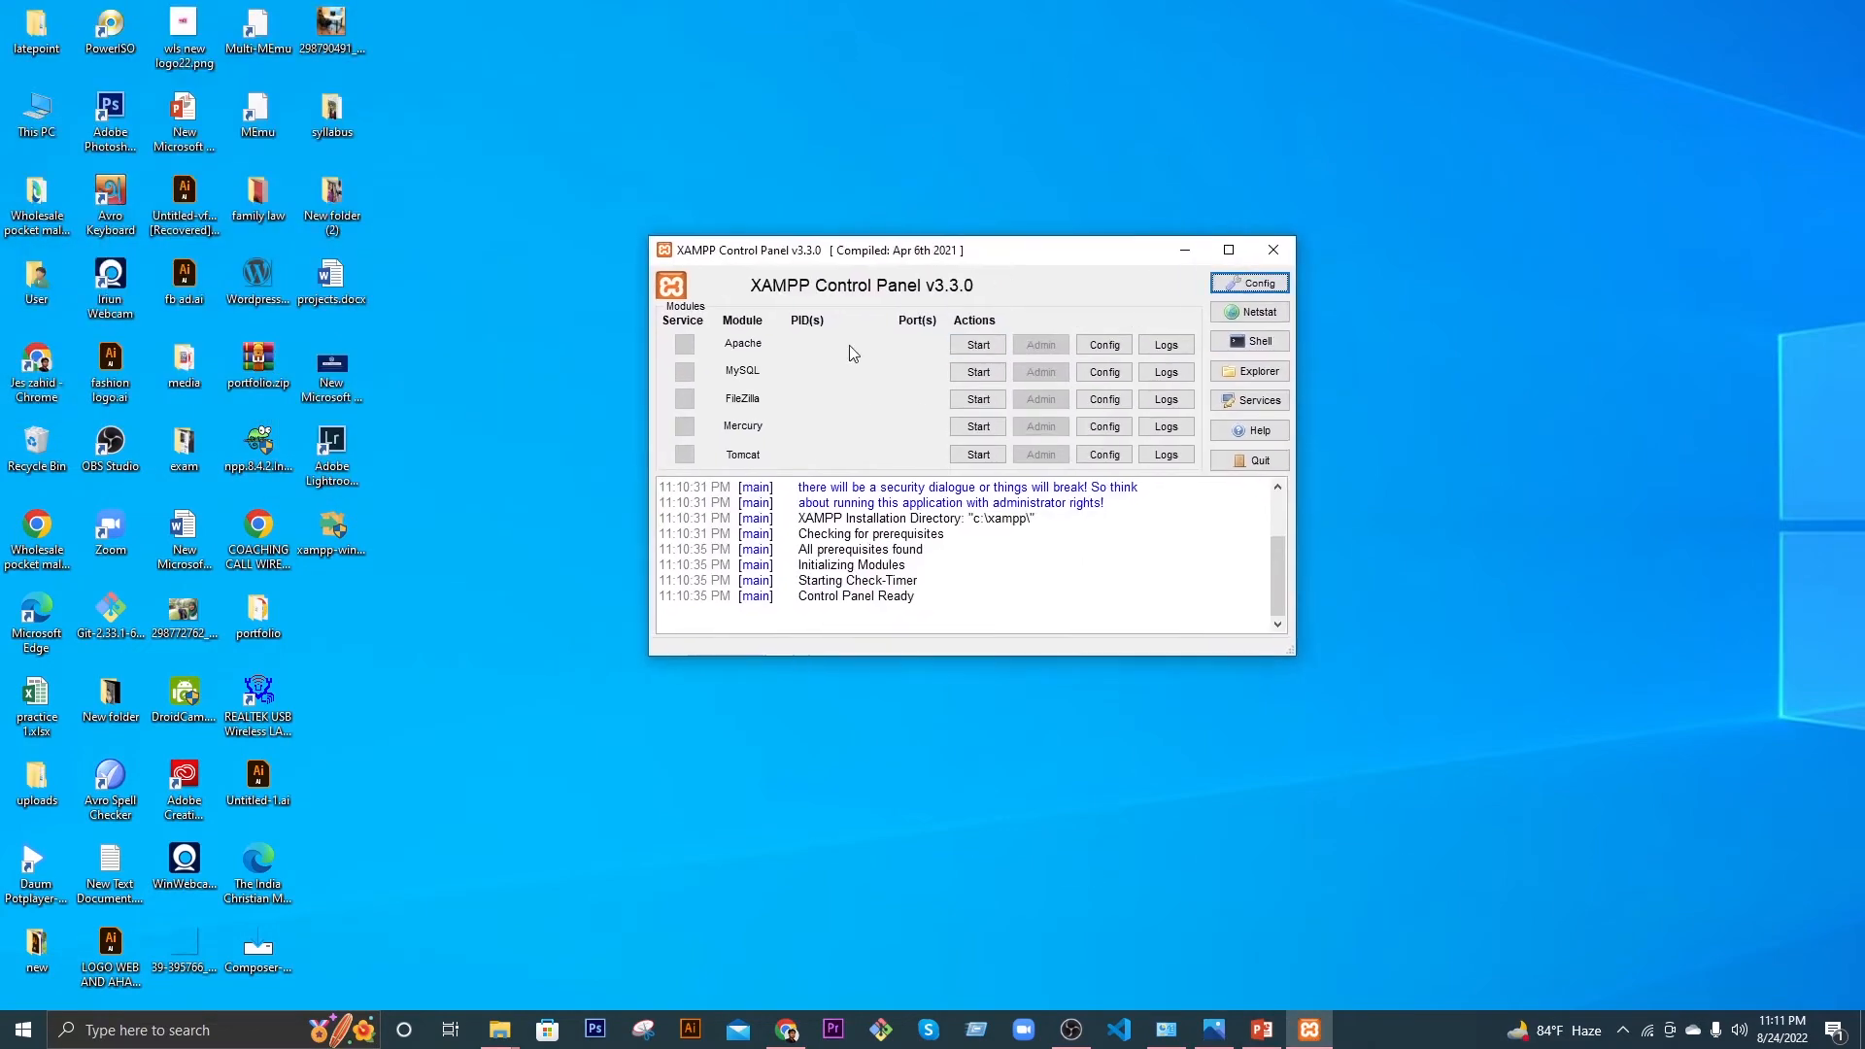
click(1269, 259)
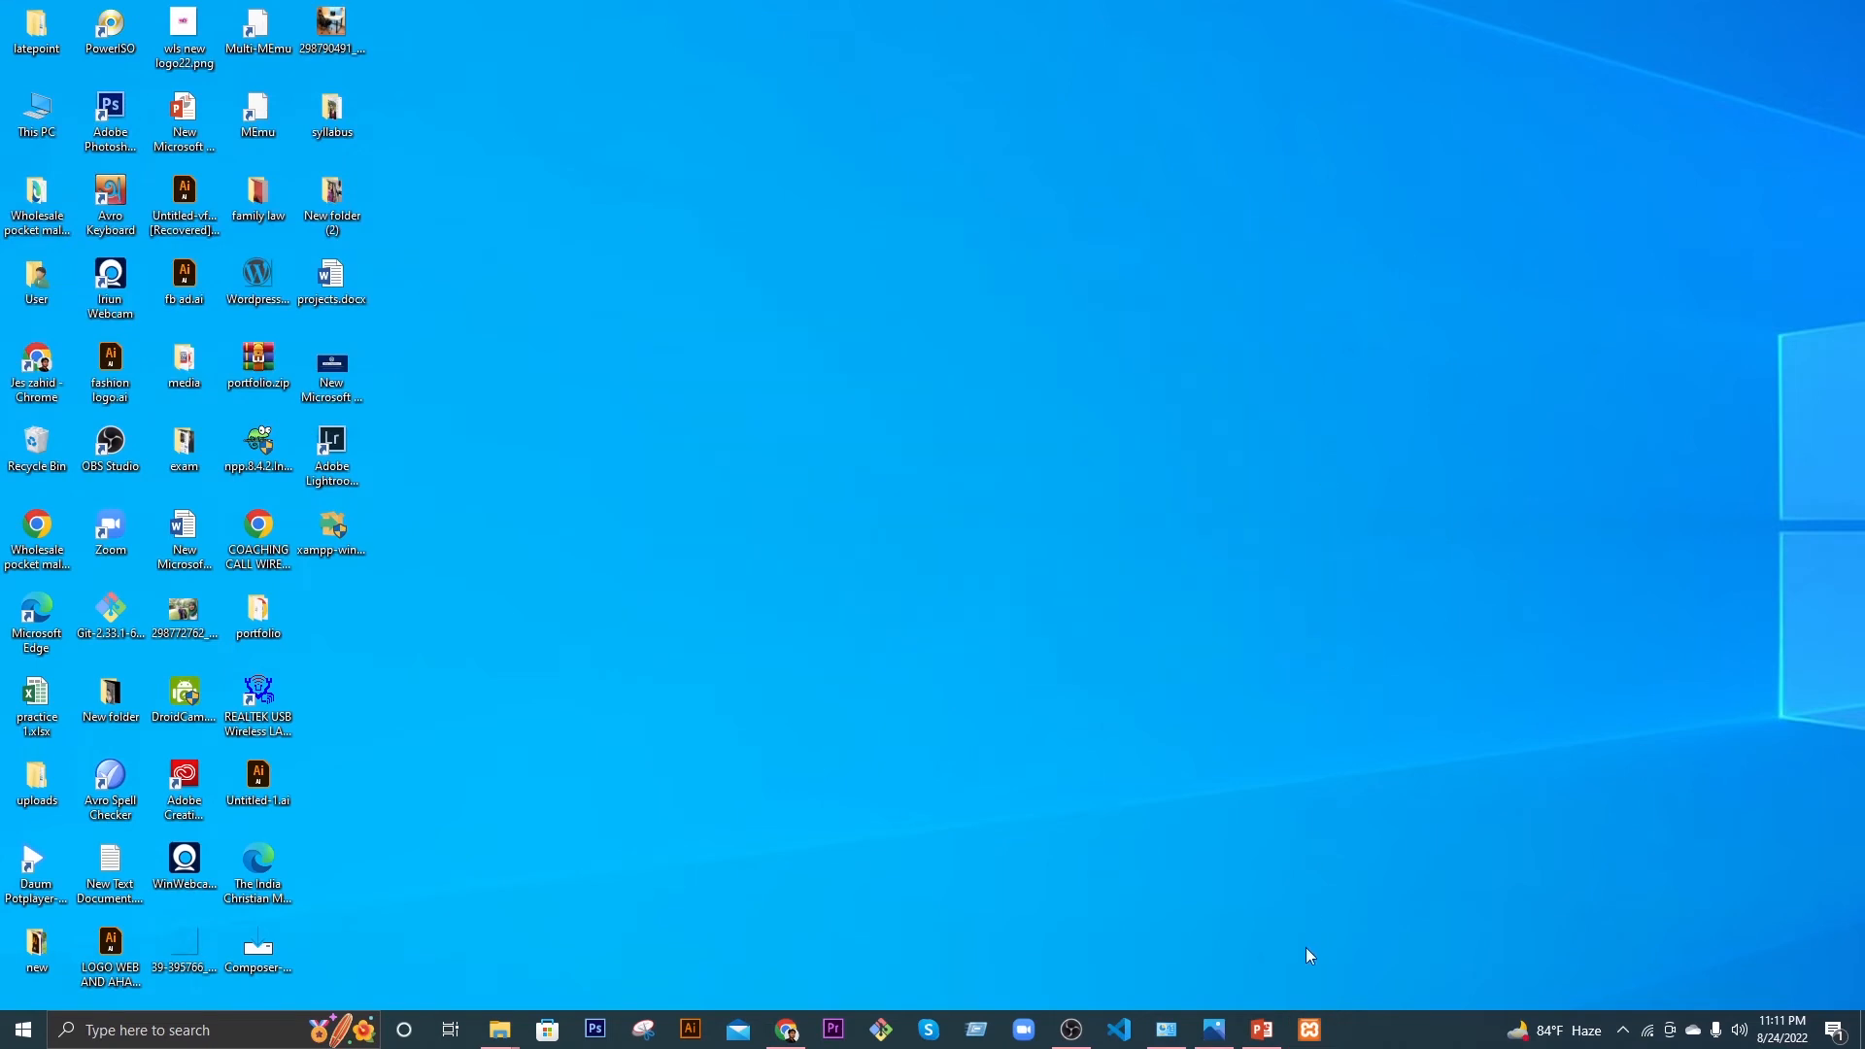
click(1312, 1032)
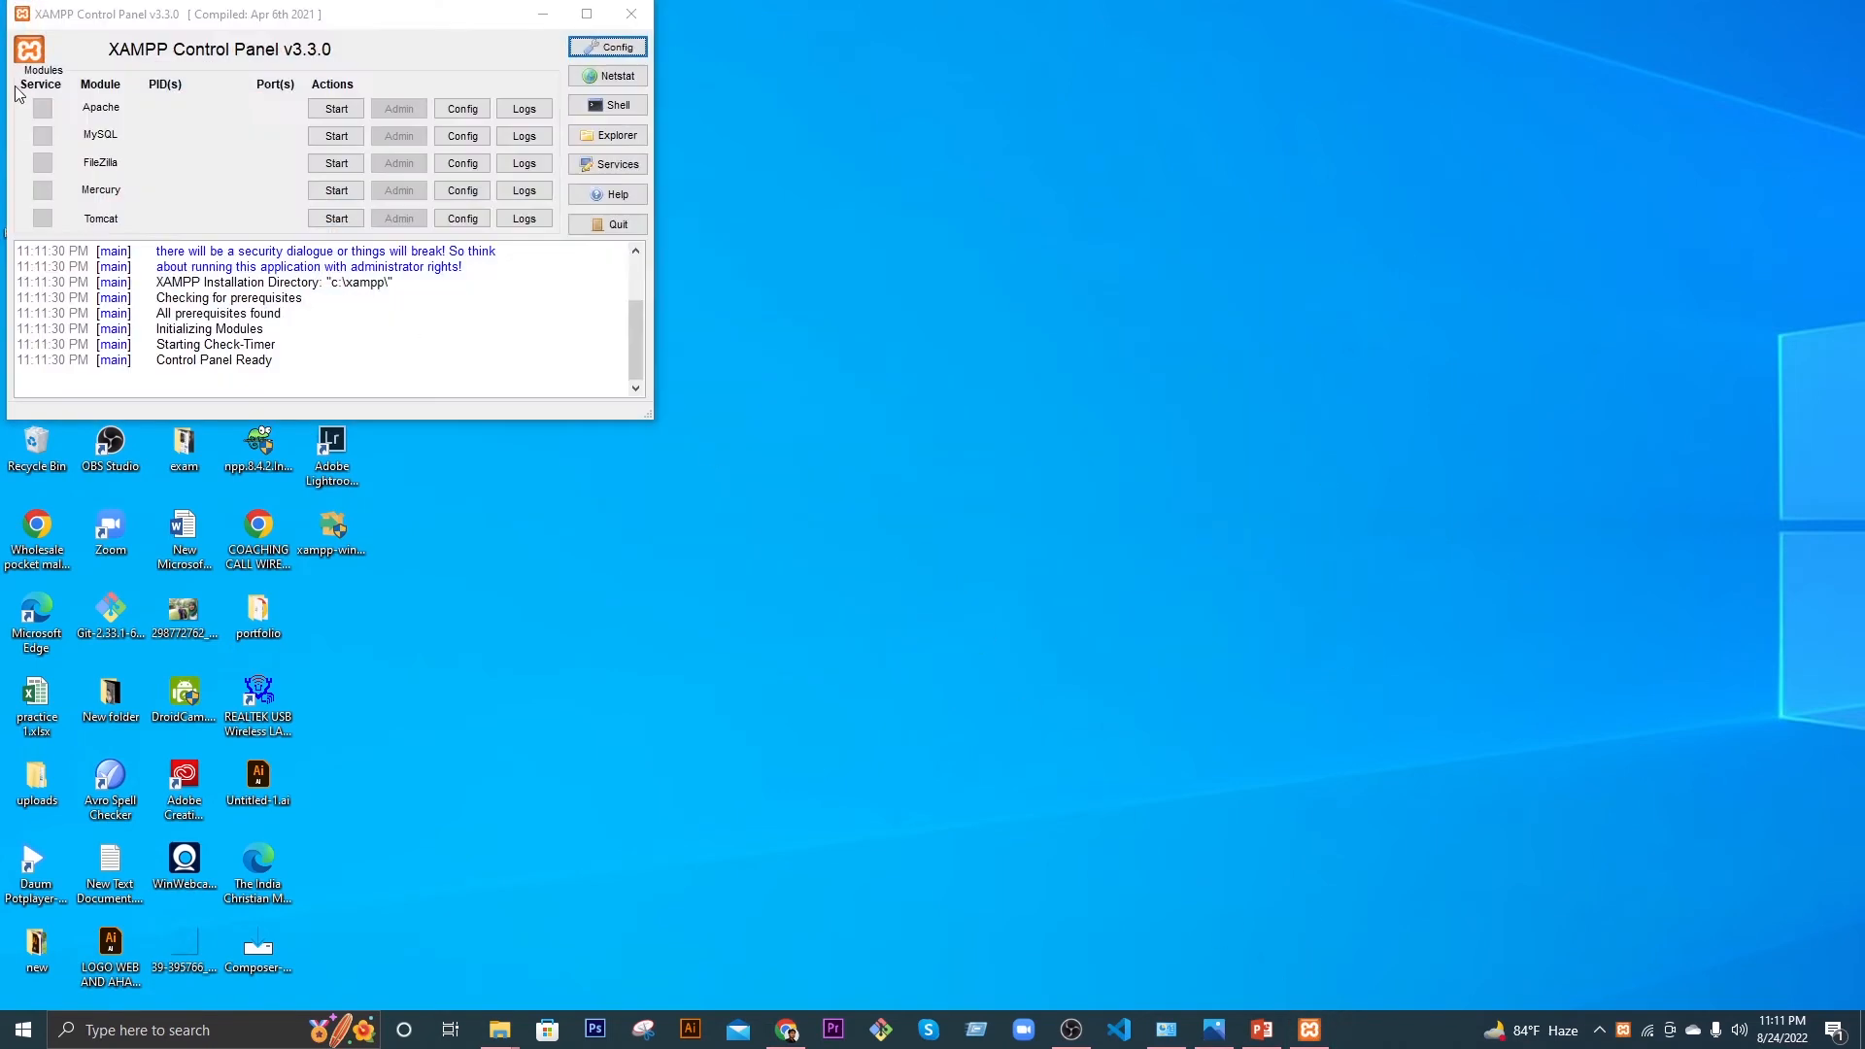
drag(195, 27, 857, 261)
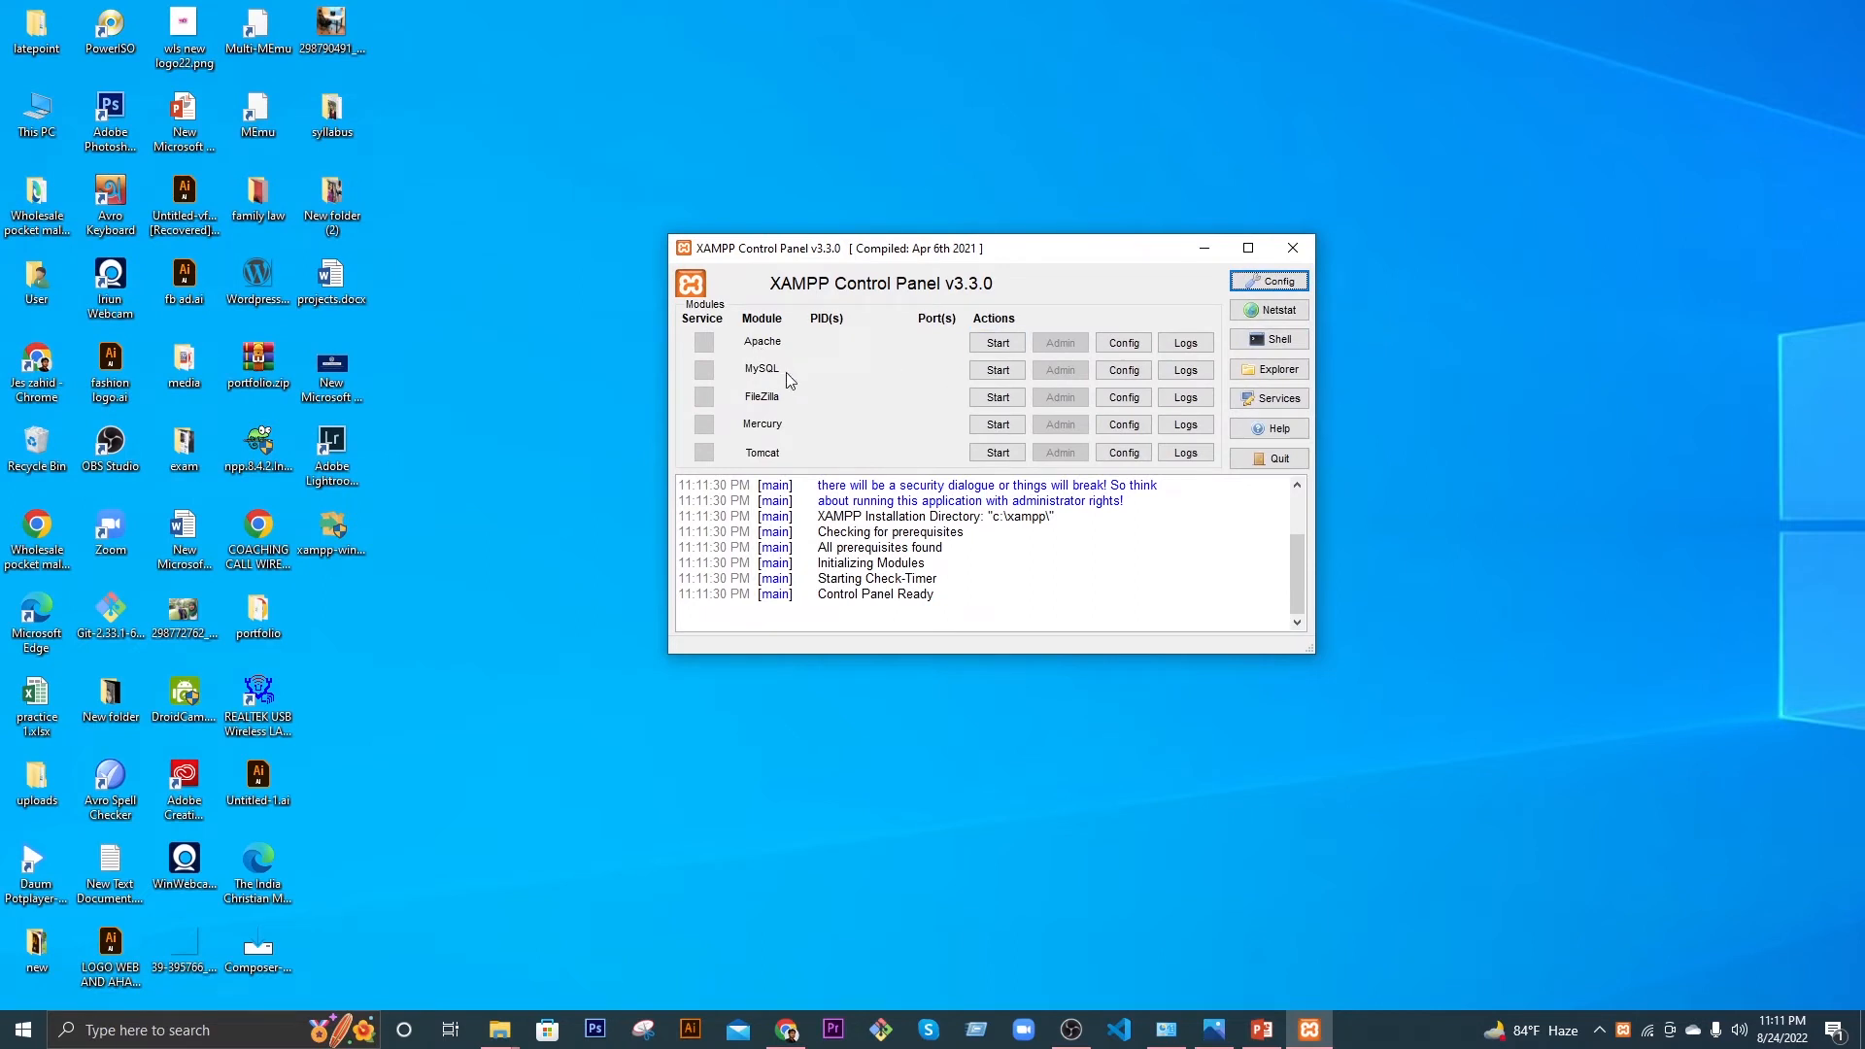
Step: Start the Apache and MySQL servers, then minimize the control panel
click(998, 343)
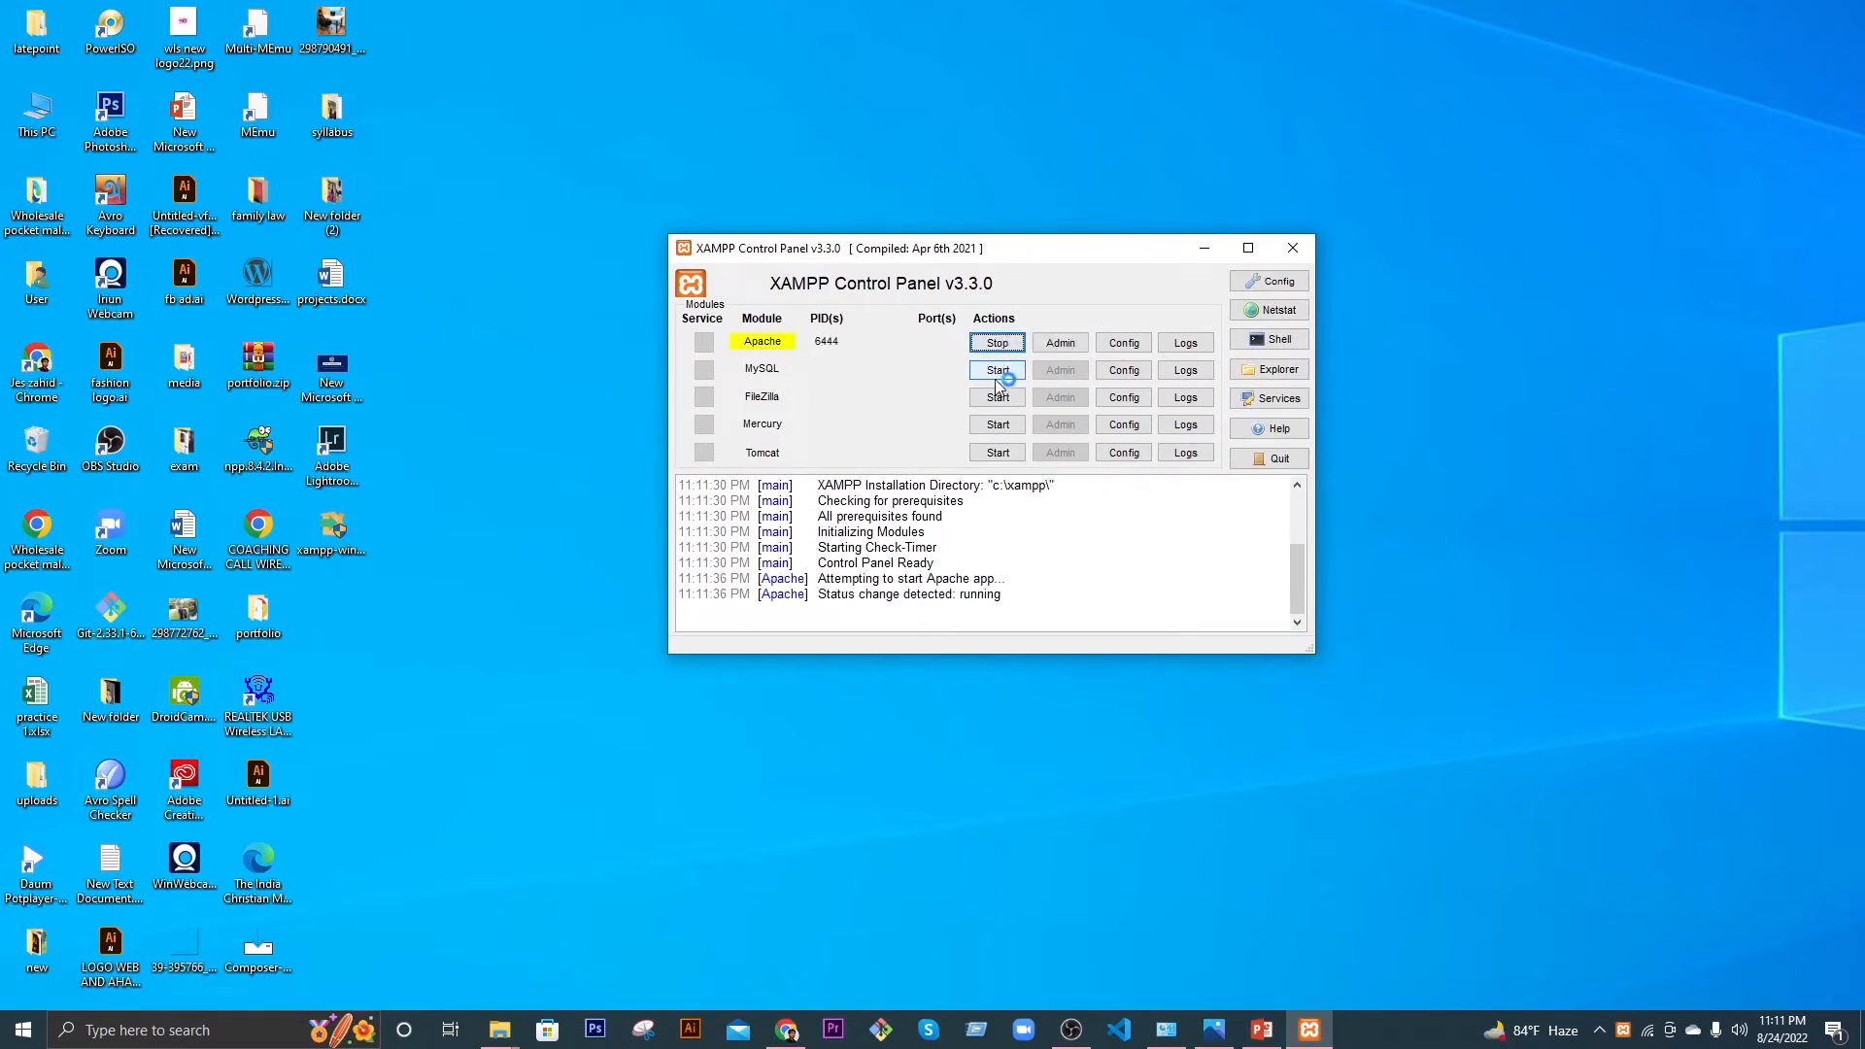
click(998, 372)
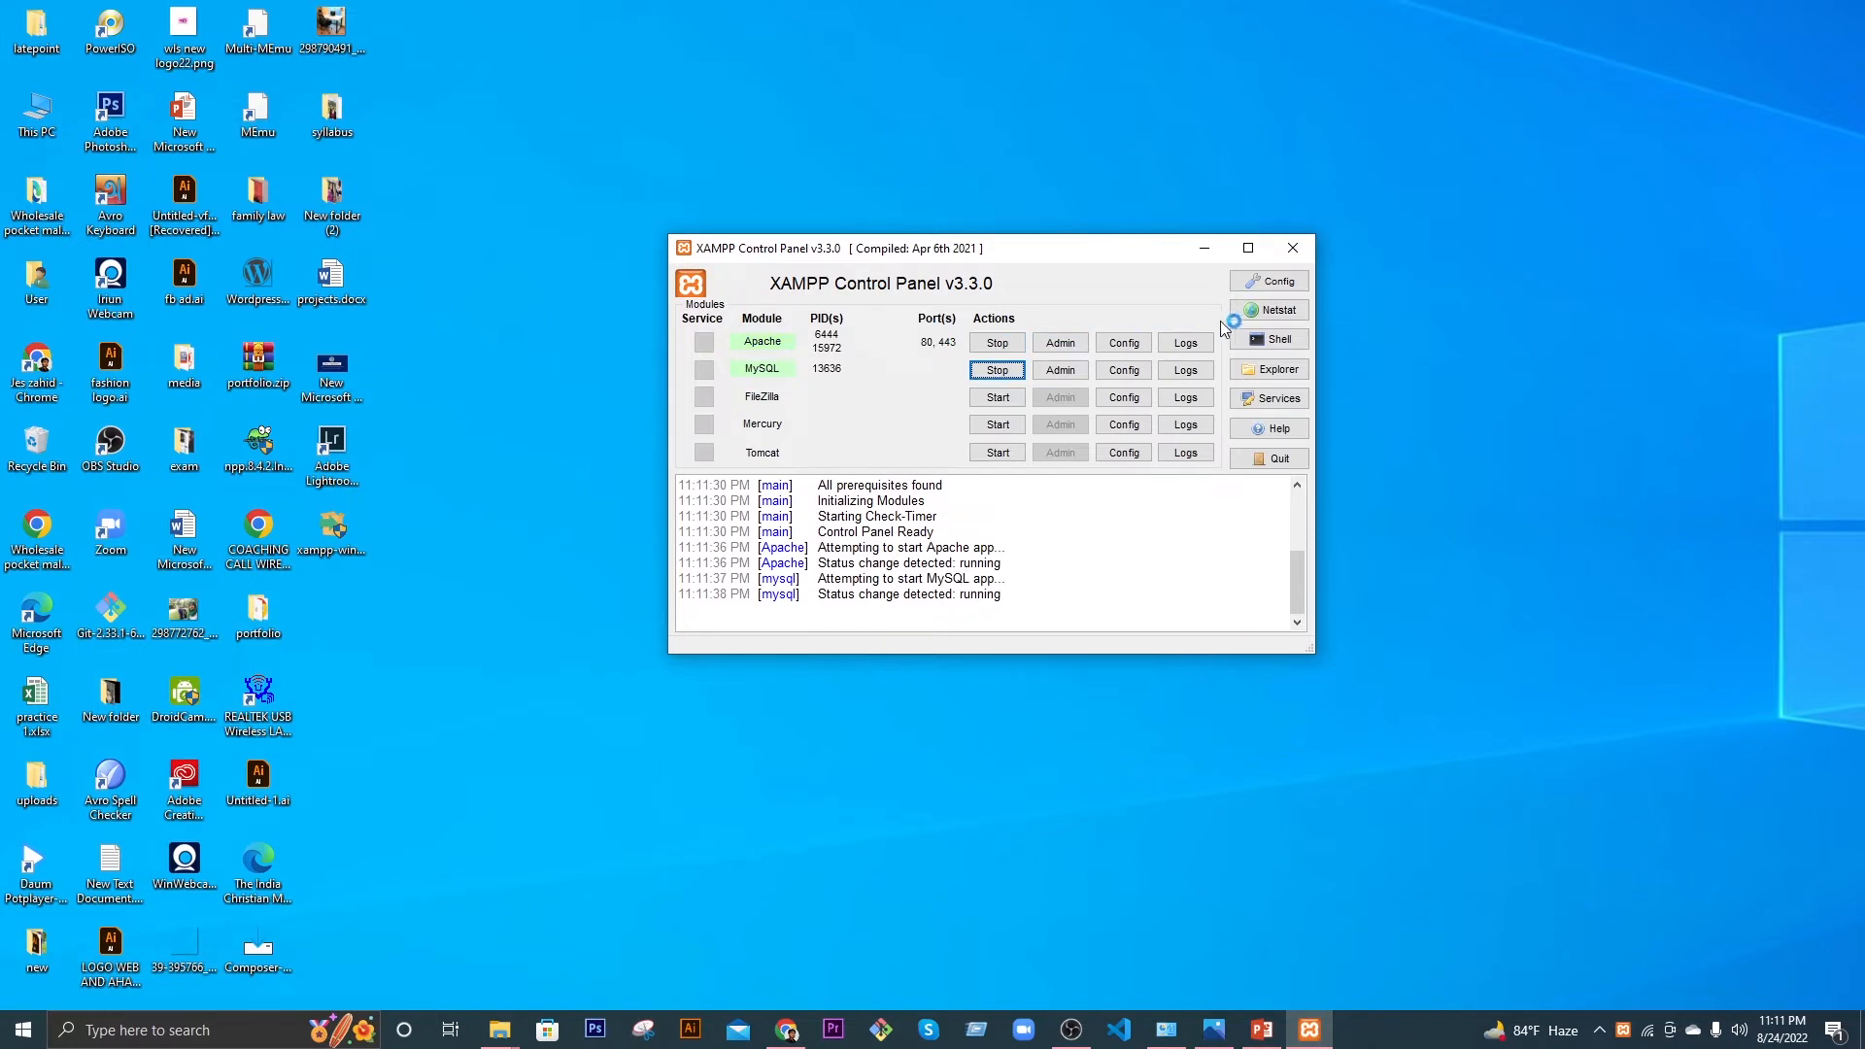
click(1204, 250)
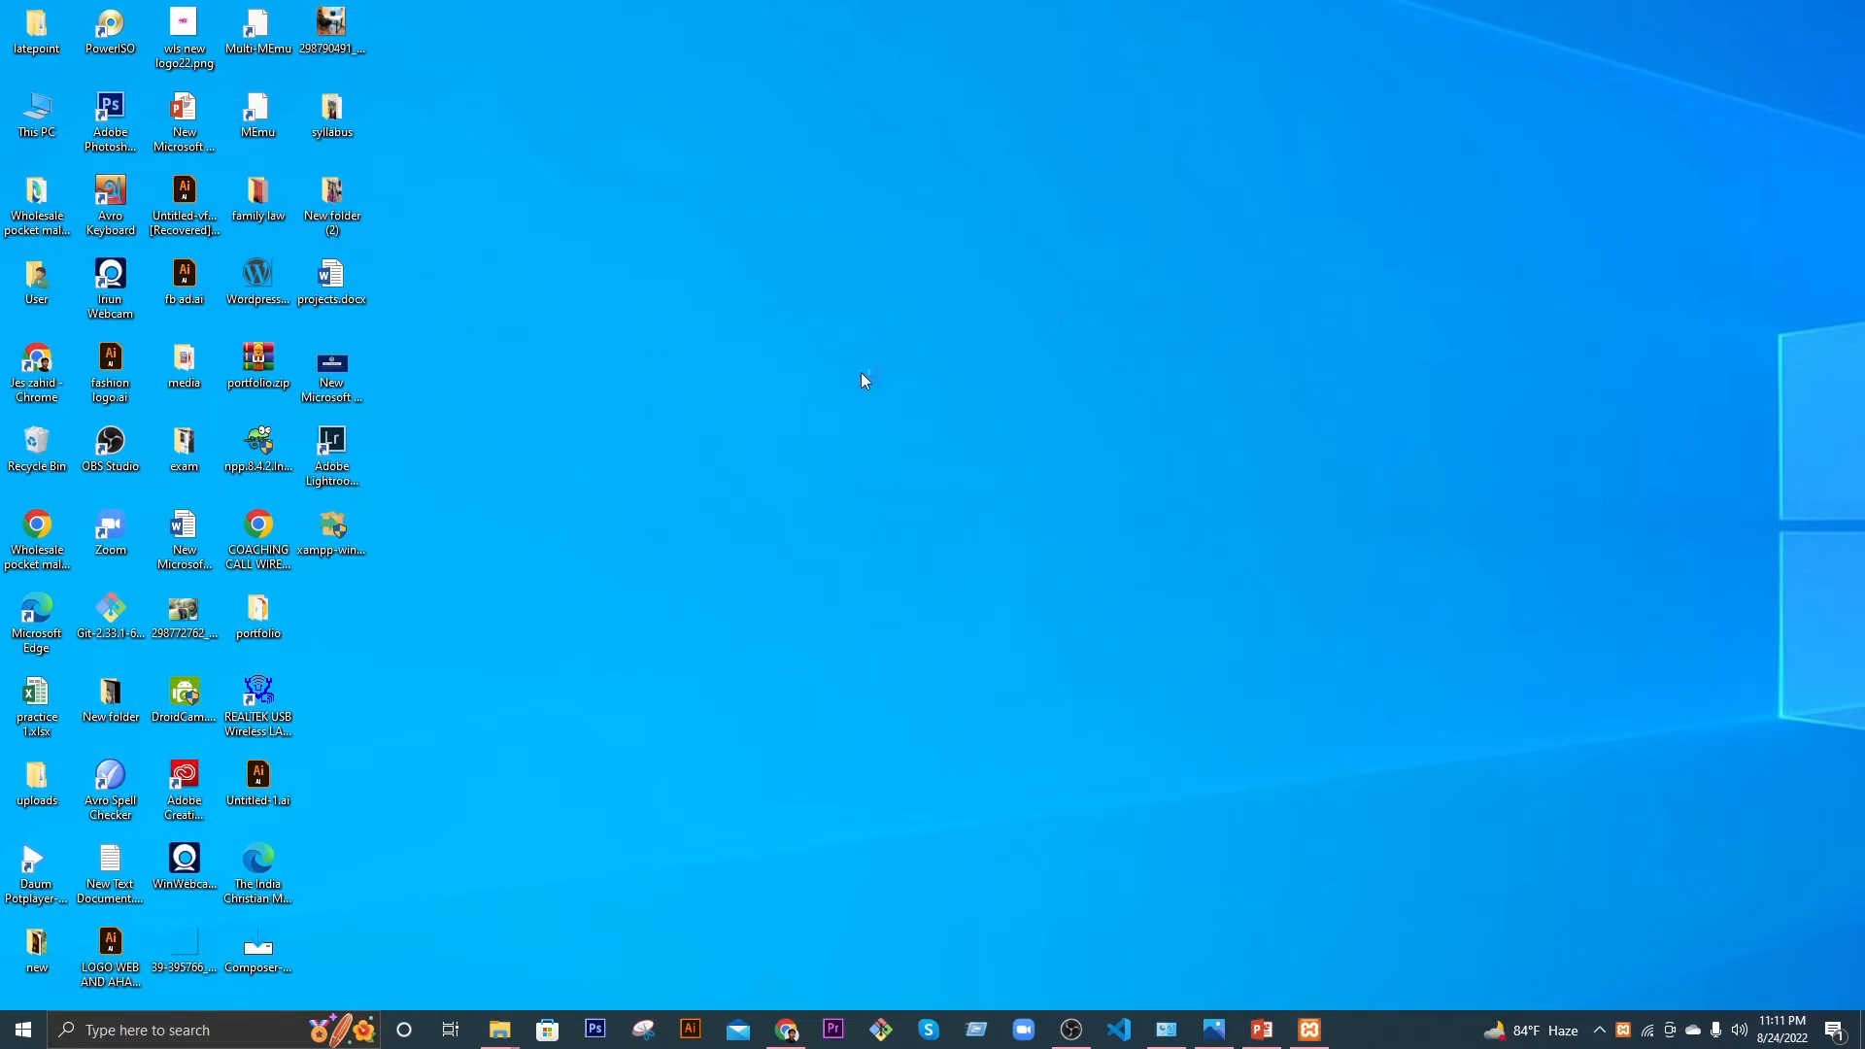
Step: Load localhost in a new Chrome tab to view the XAMPP dashboard
click(787, 1030)
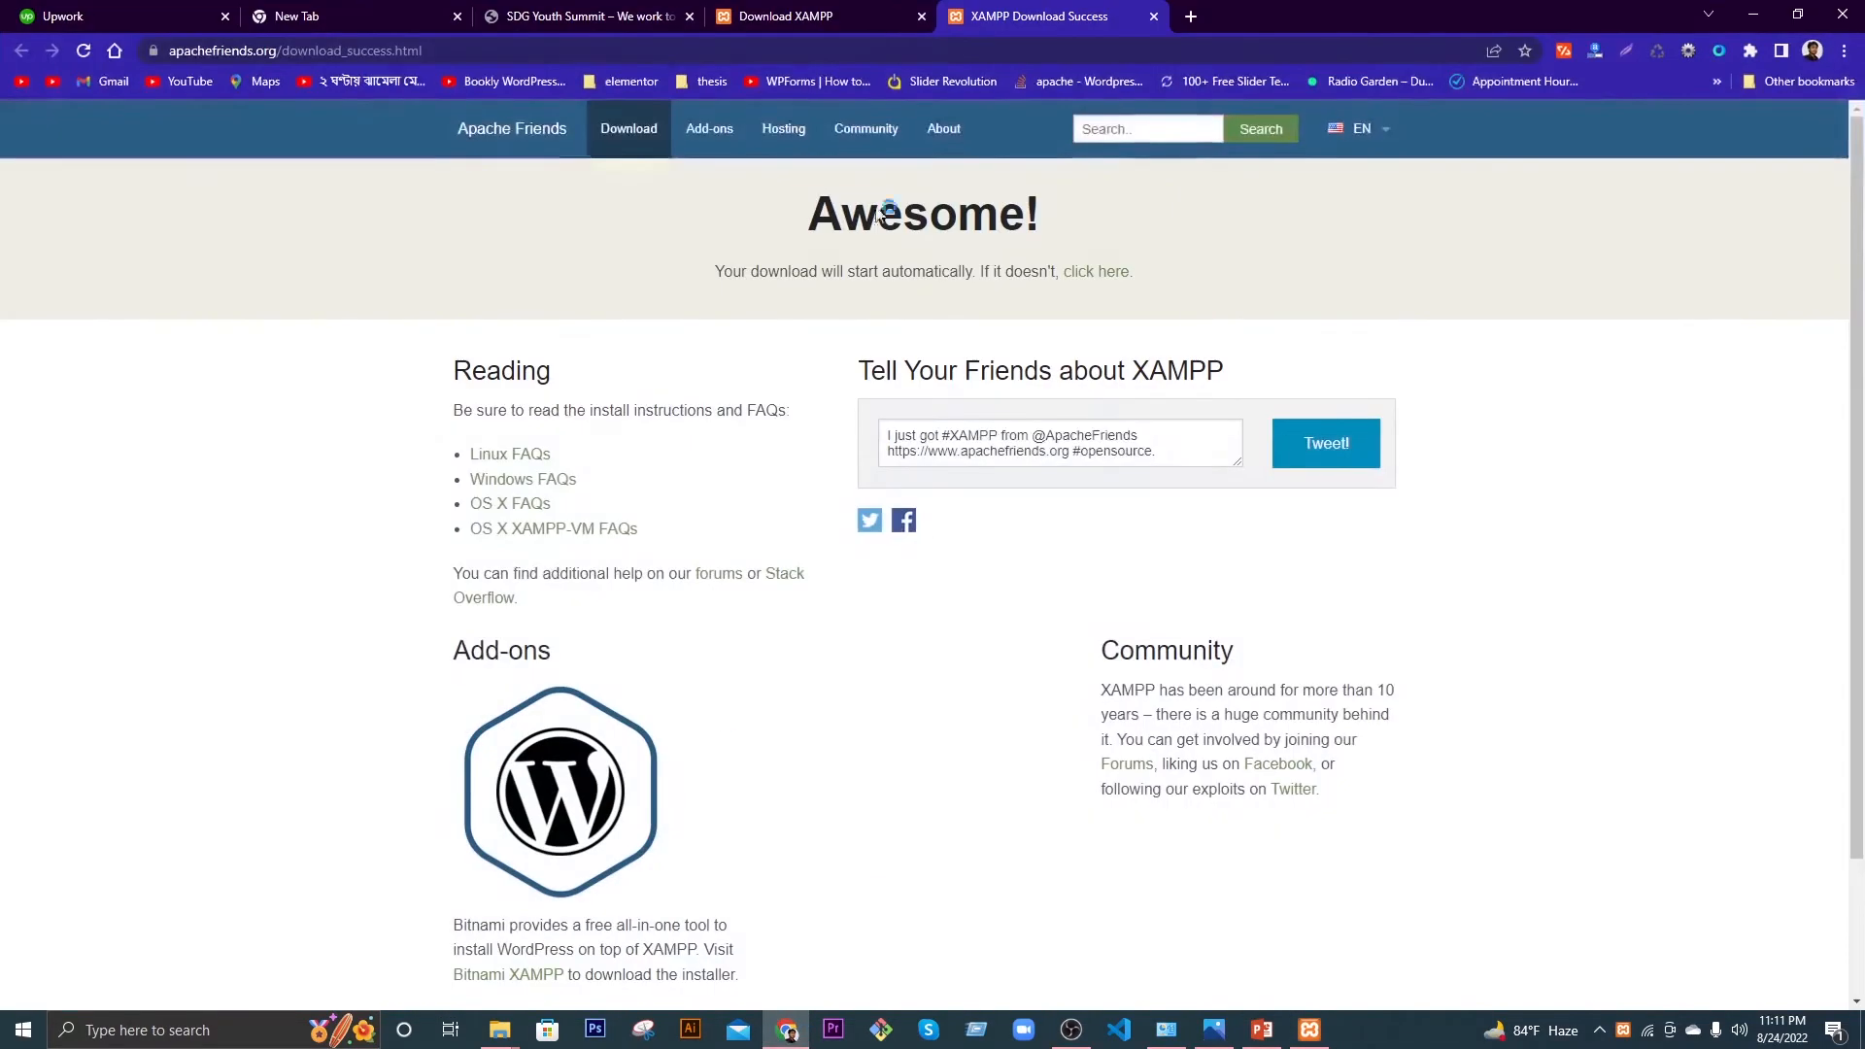
click(1192, 16)
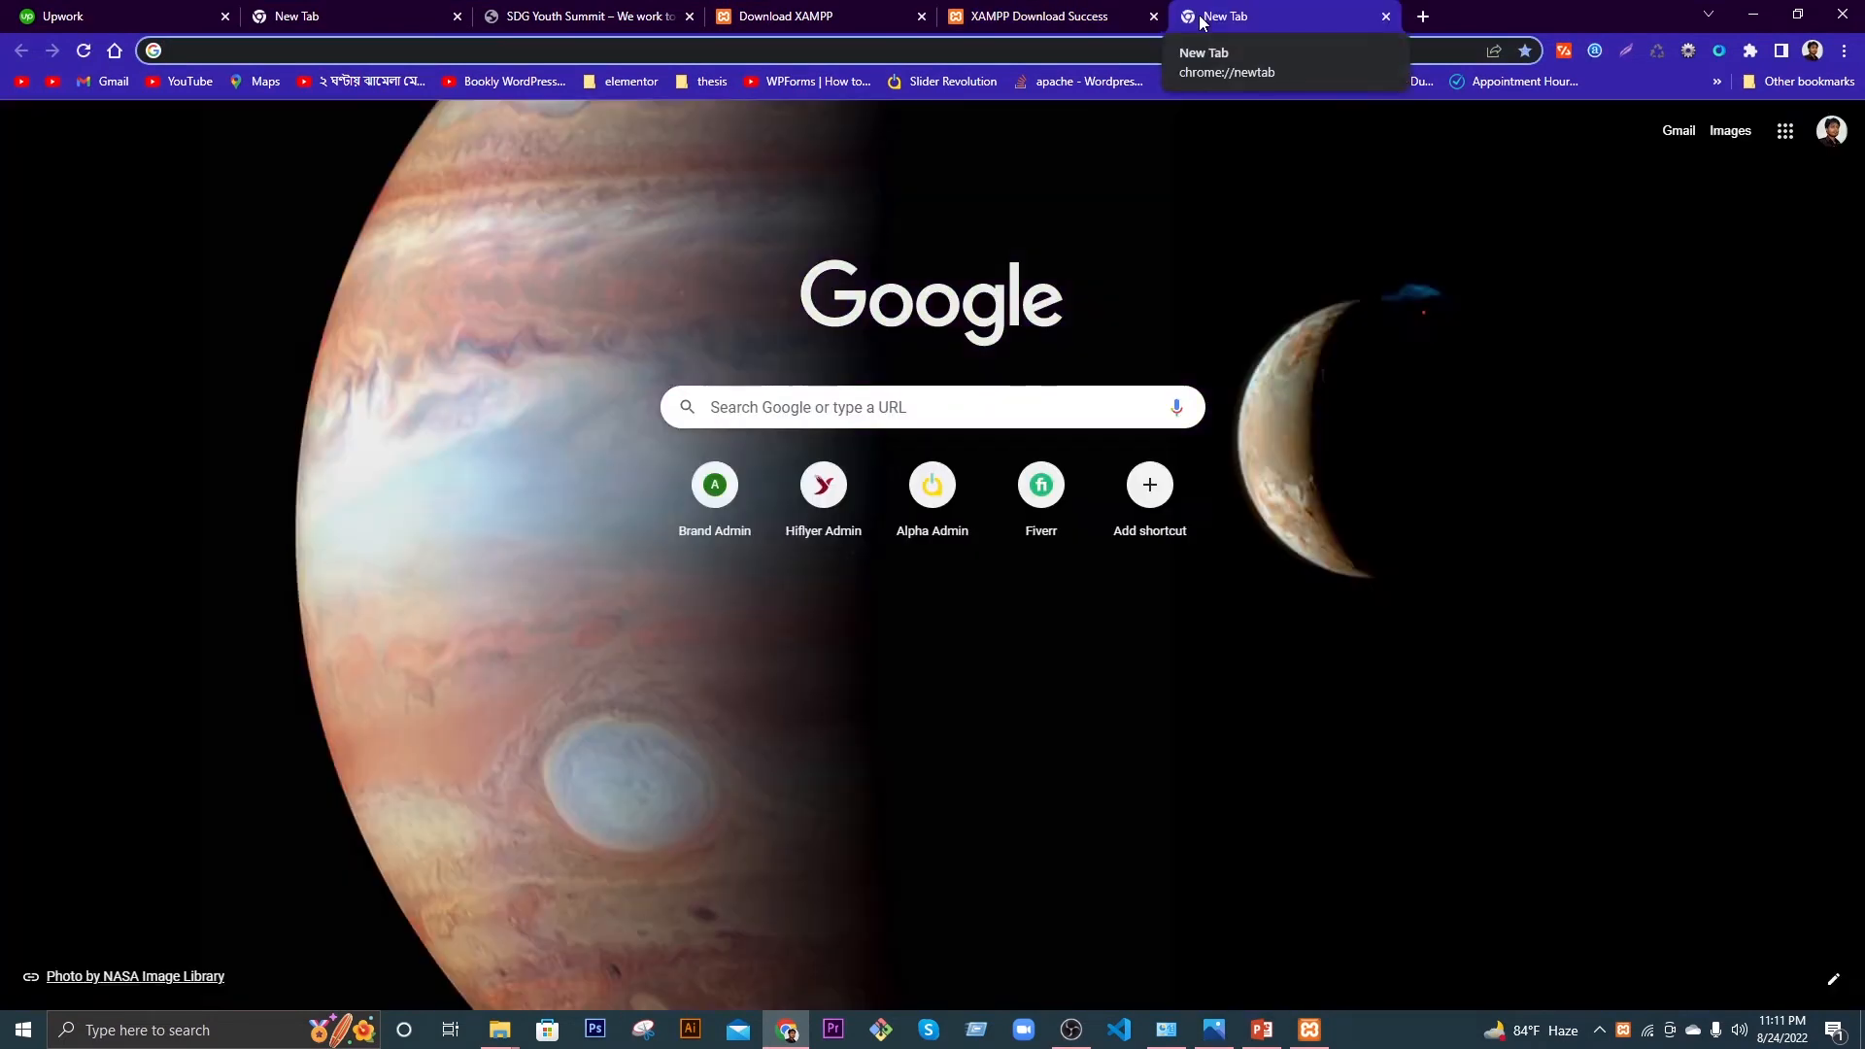
text(l)
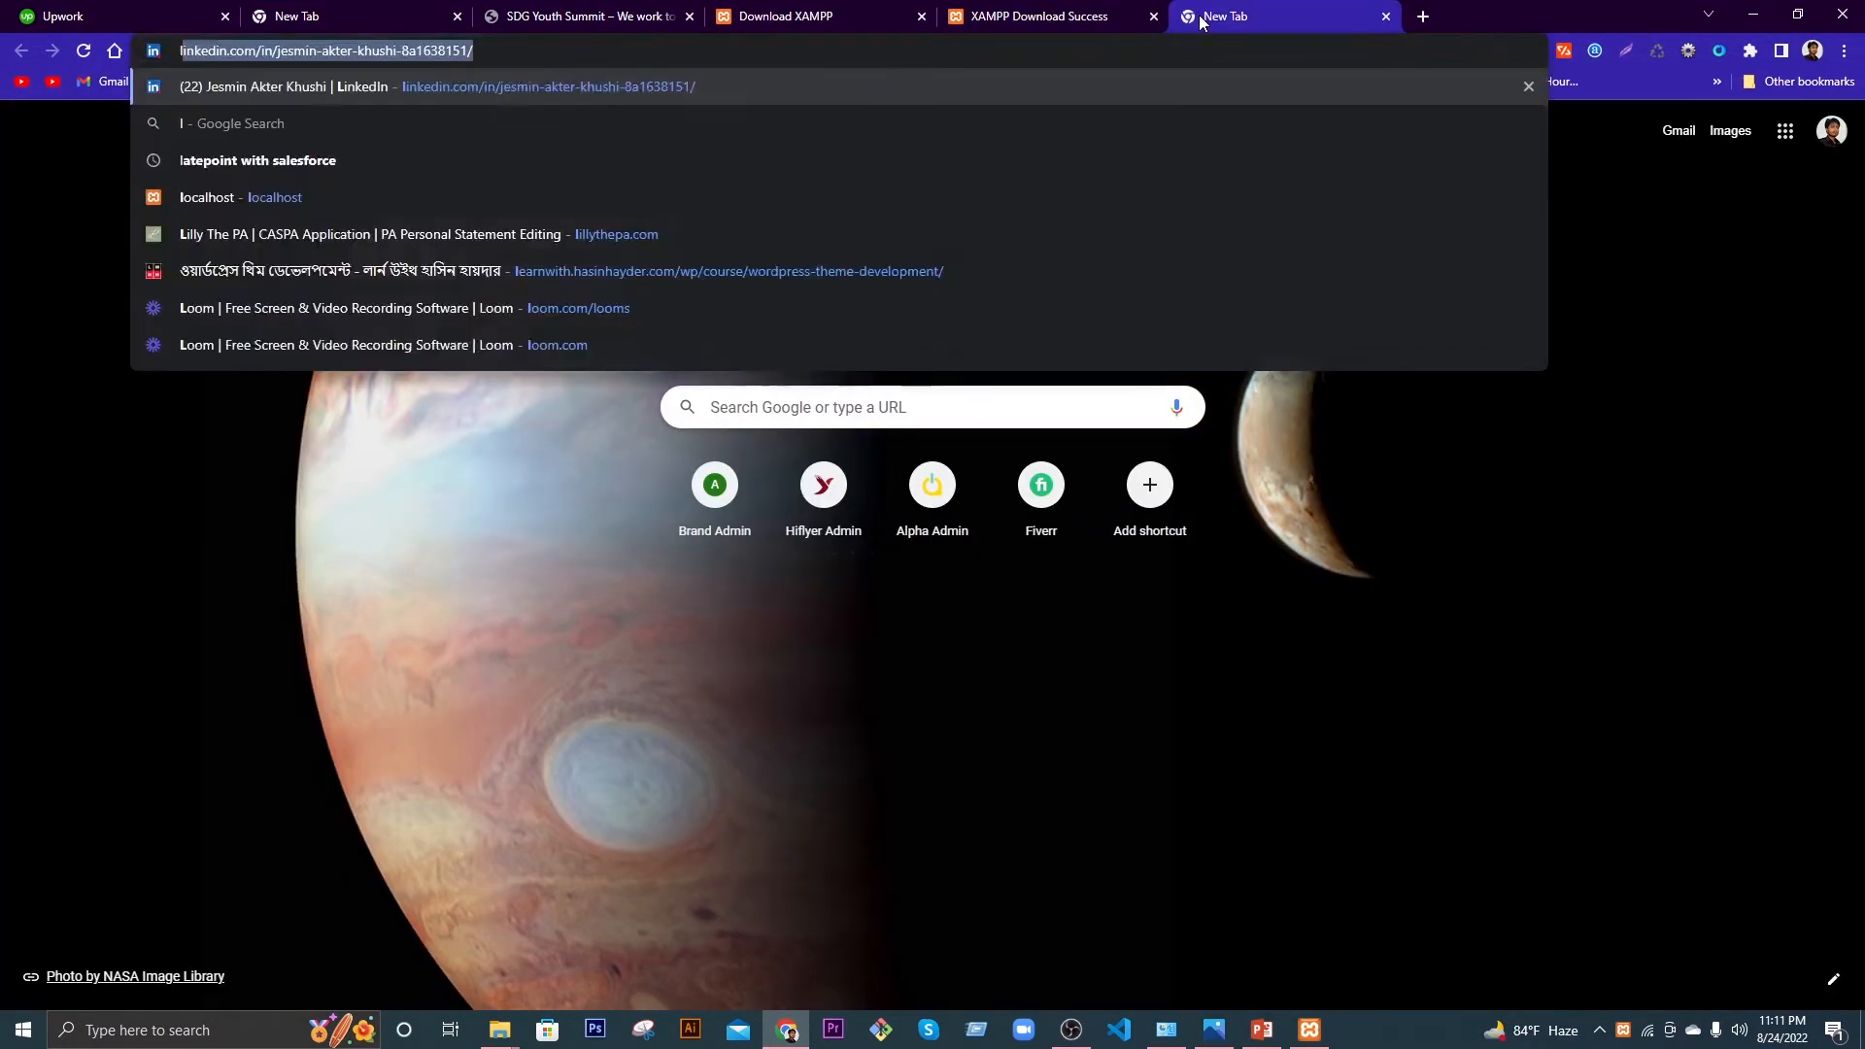
text(ocal)
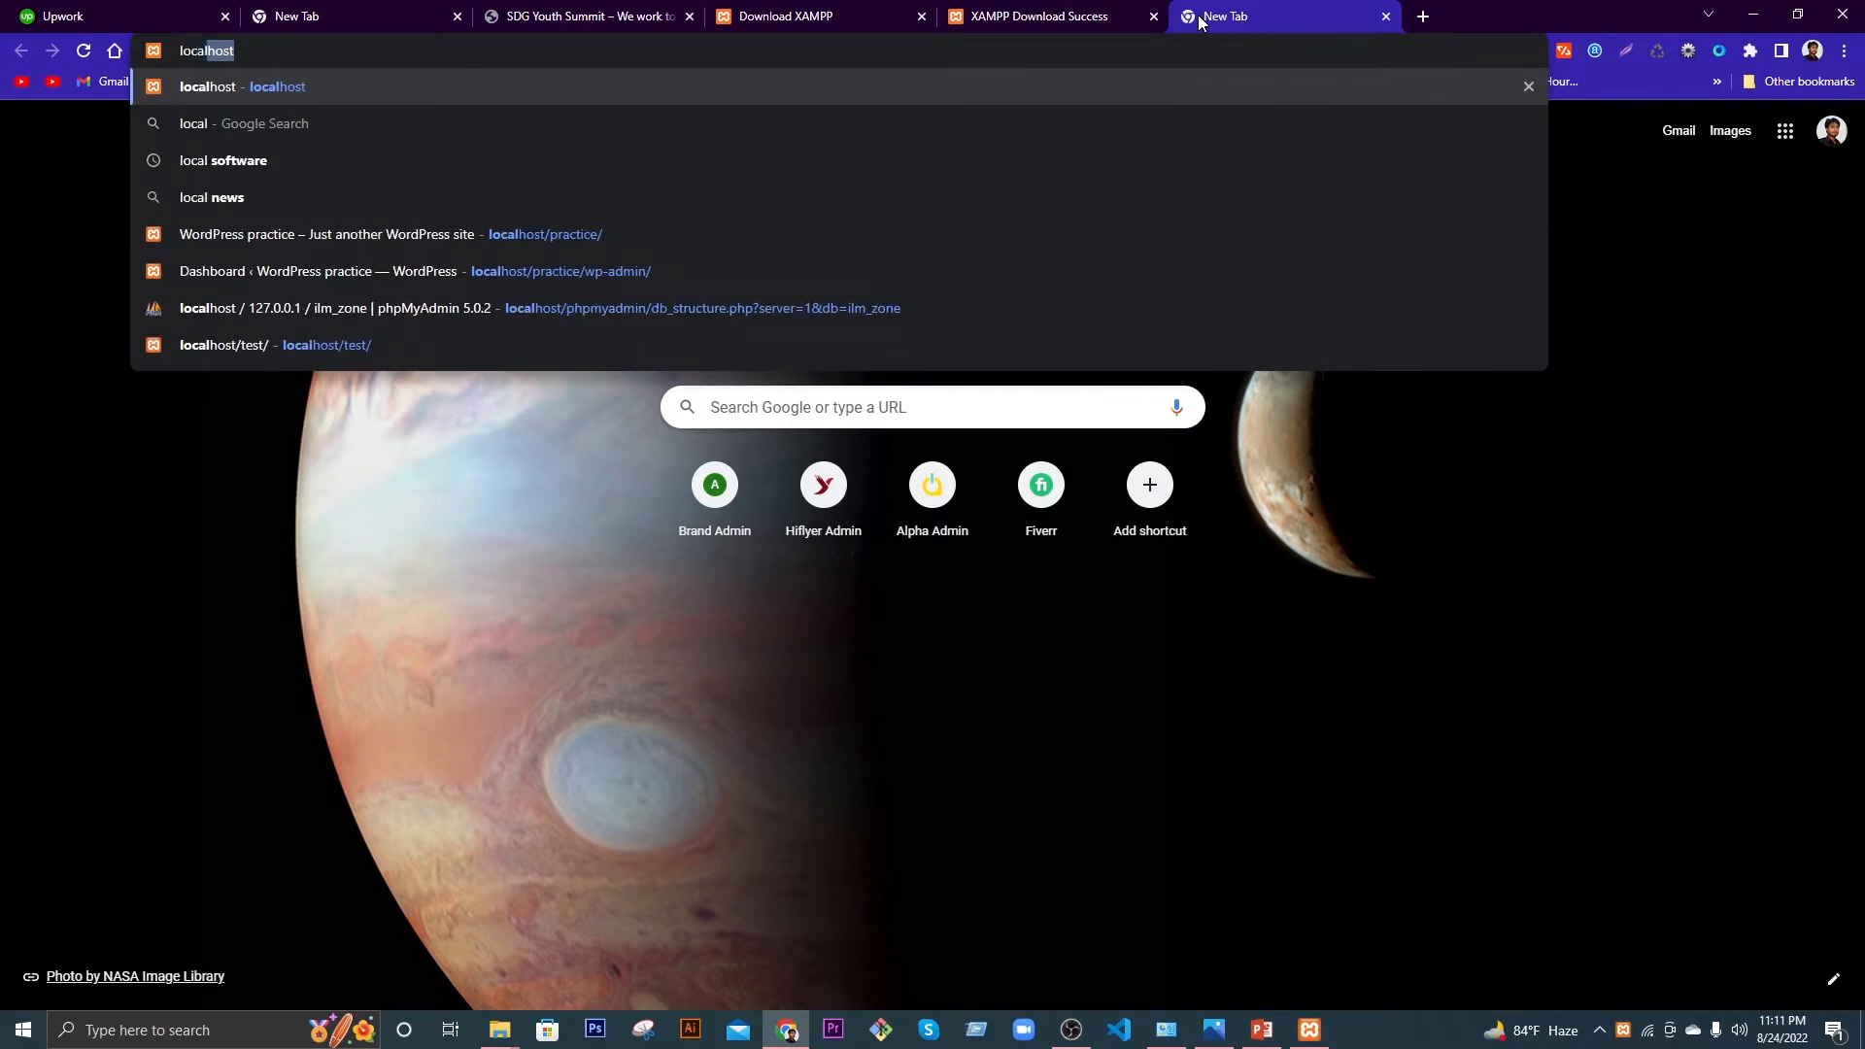
key(Return)
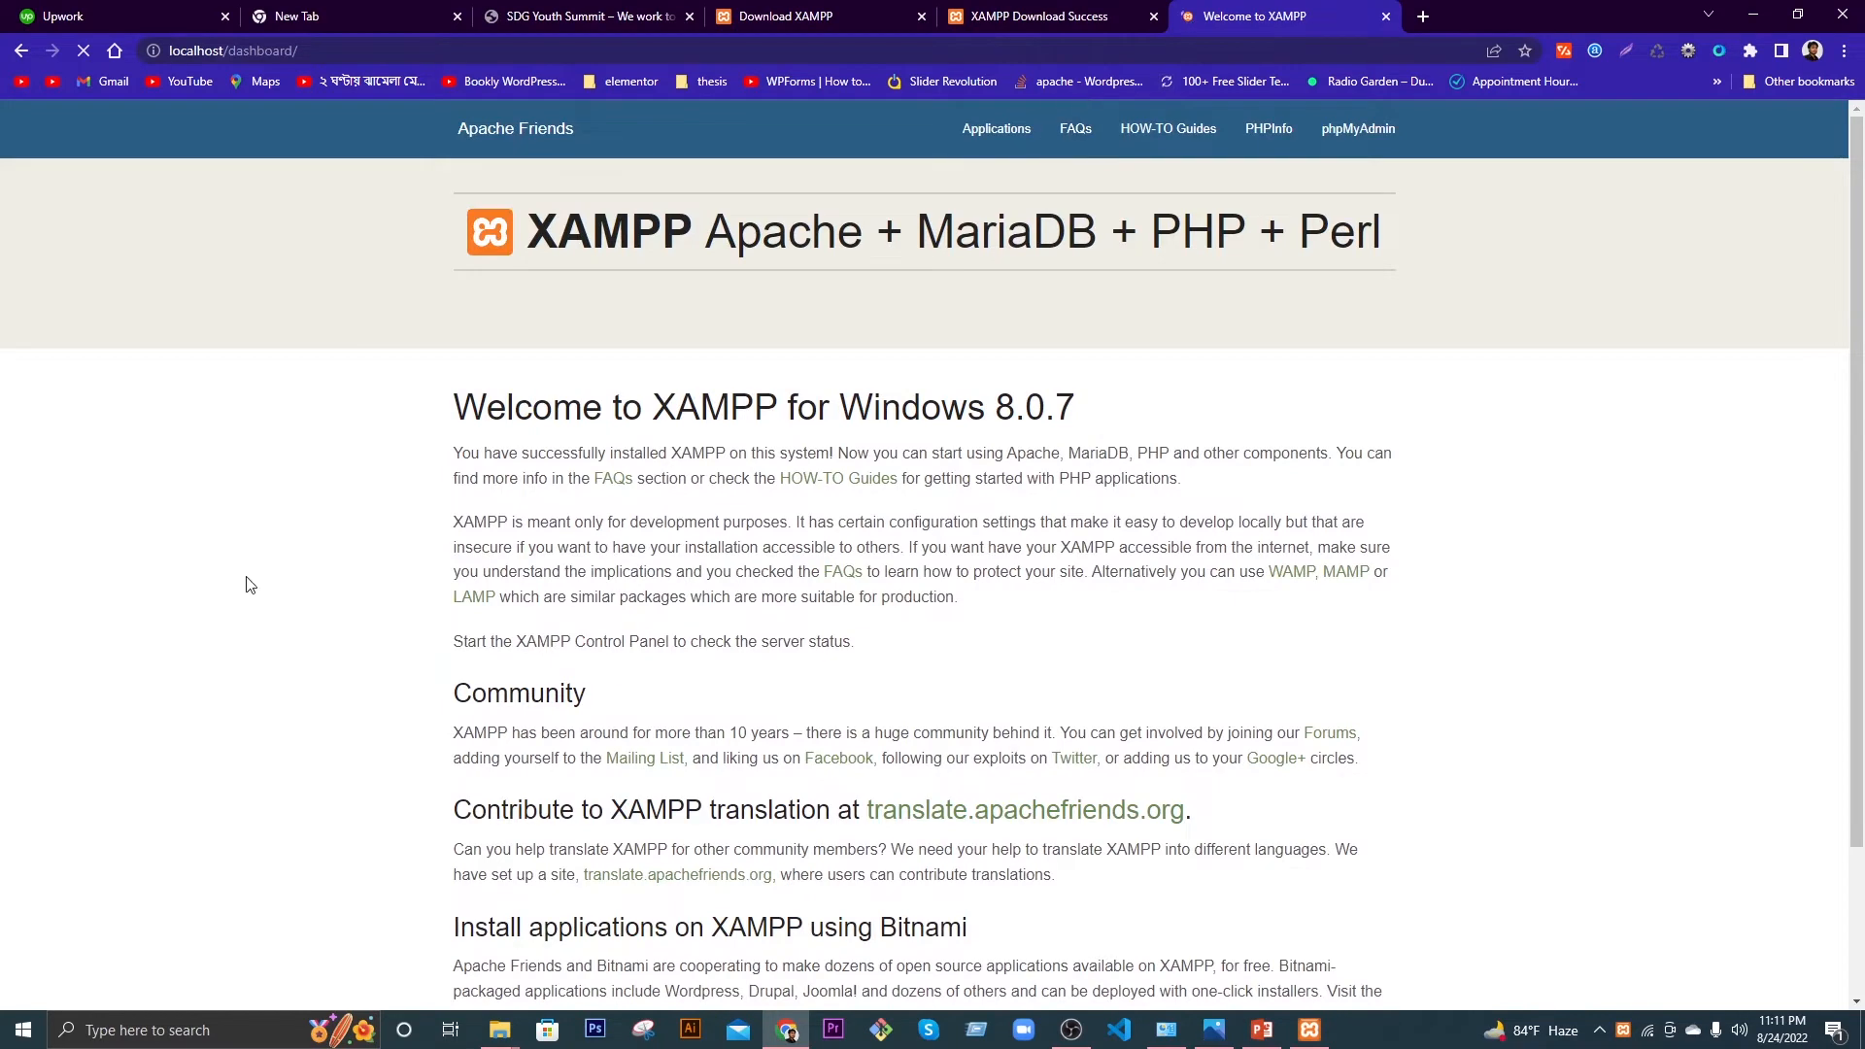
scroll(255, 583, down, 3)
scroll(420, 171, up, 3)
scroll(332, 630, down, 5)
scroll(331, 630, up, 5)
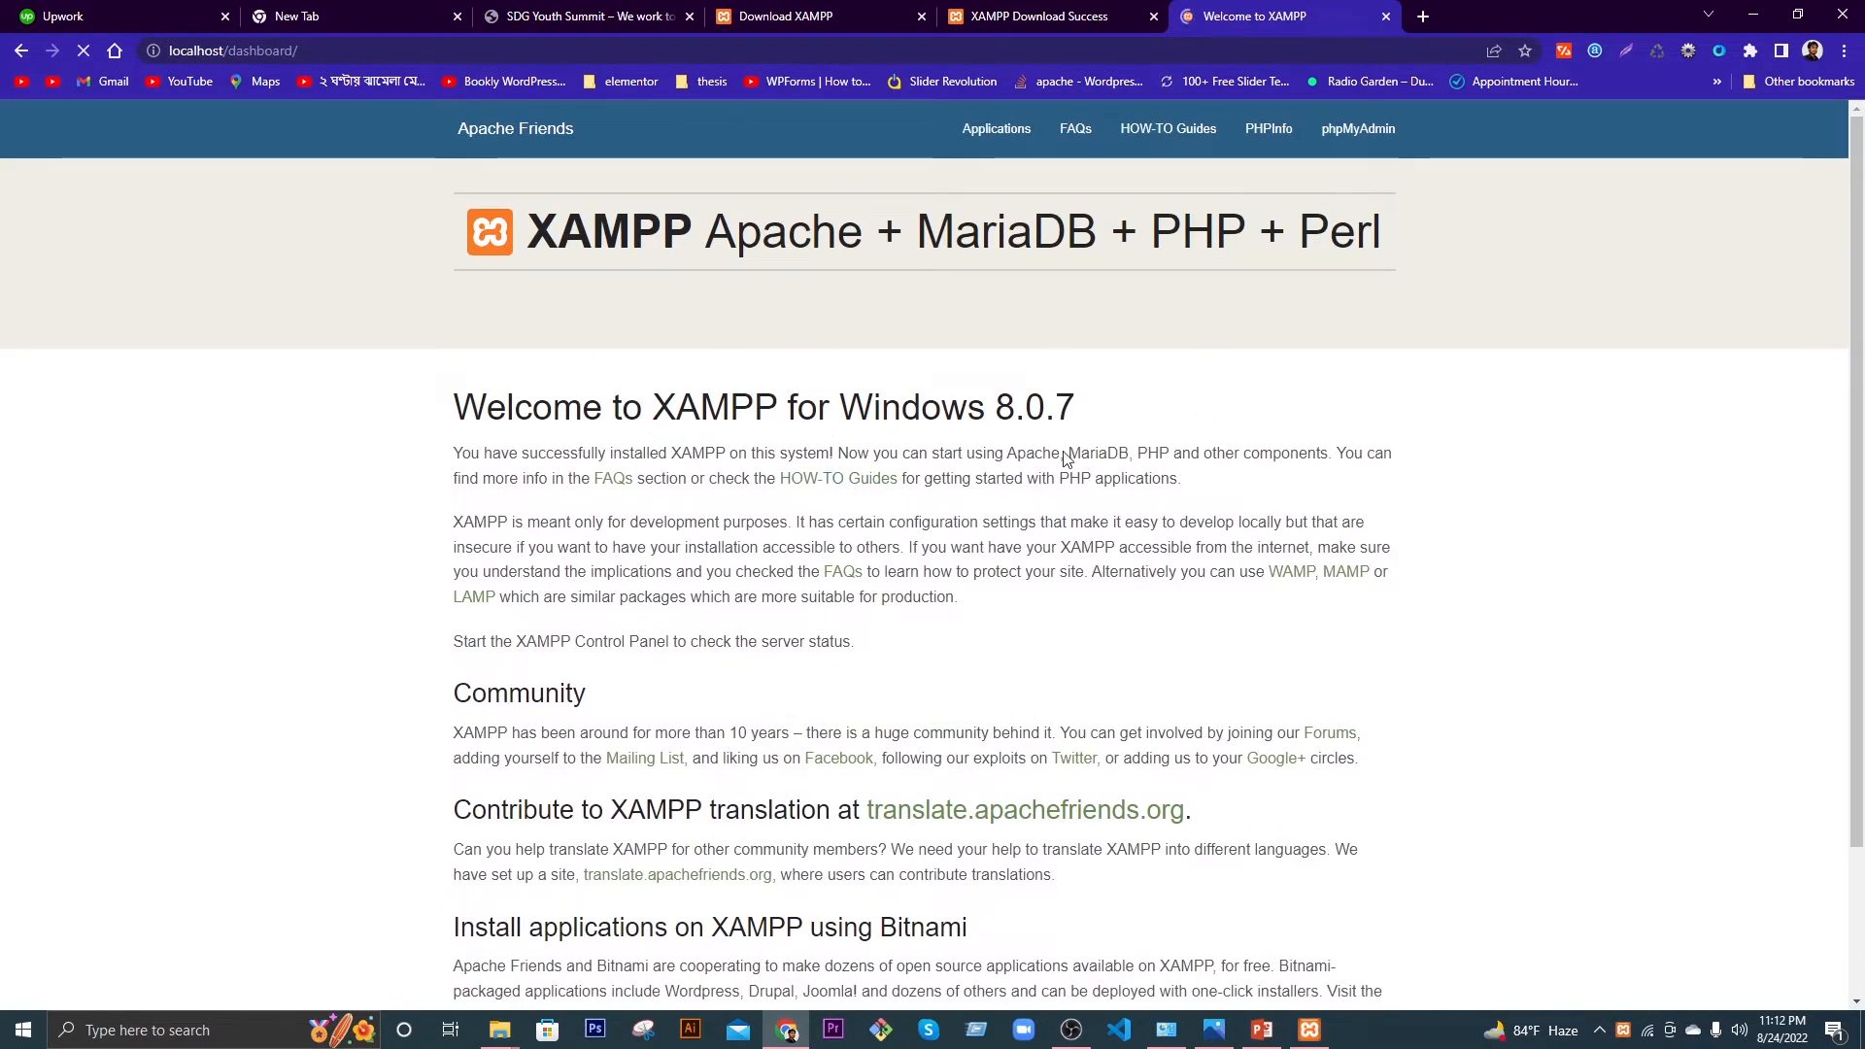
scroll(1037, 528, down, 5)
scroll(1075, 399, up, 5)
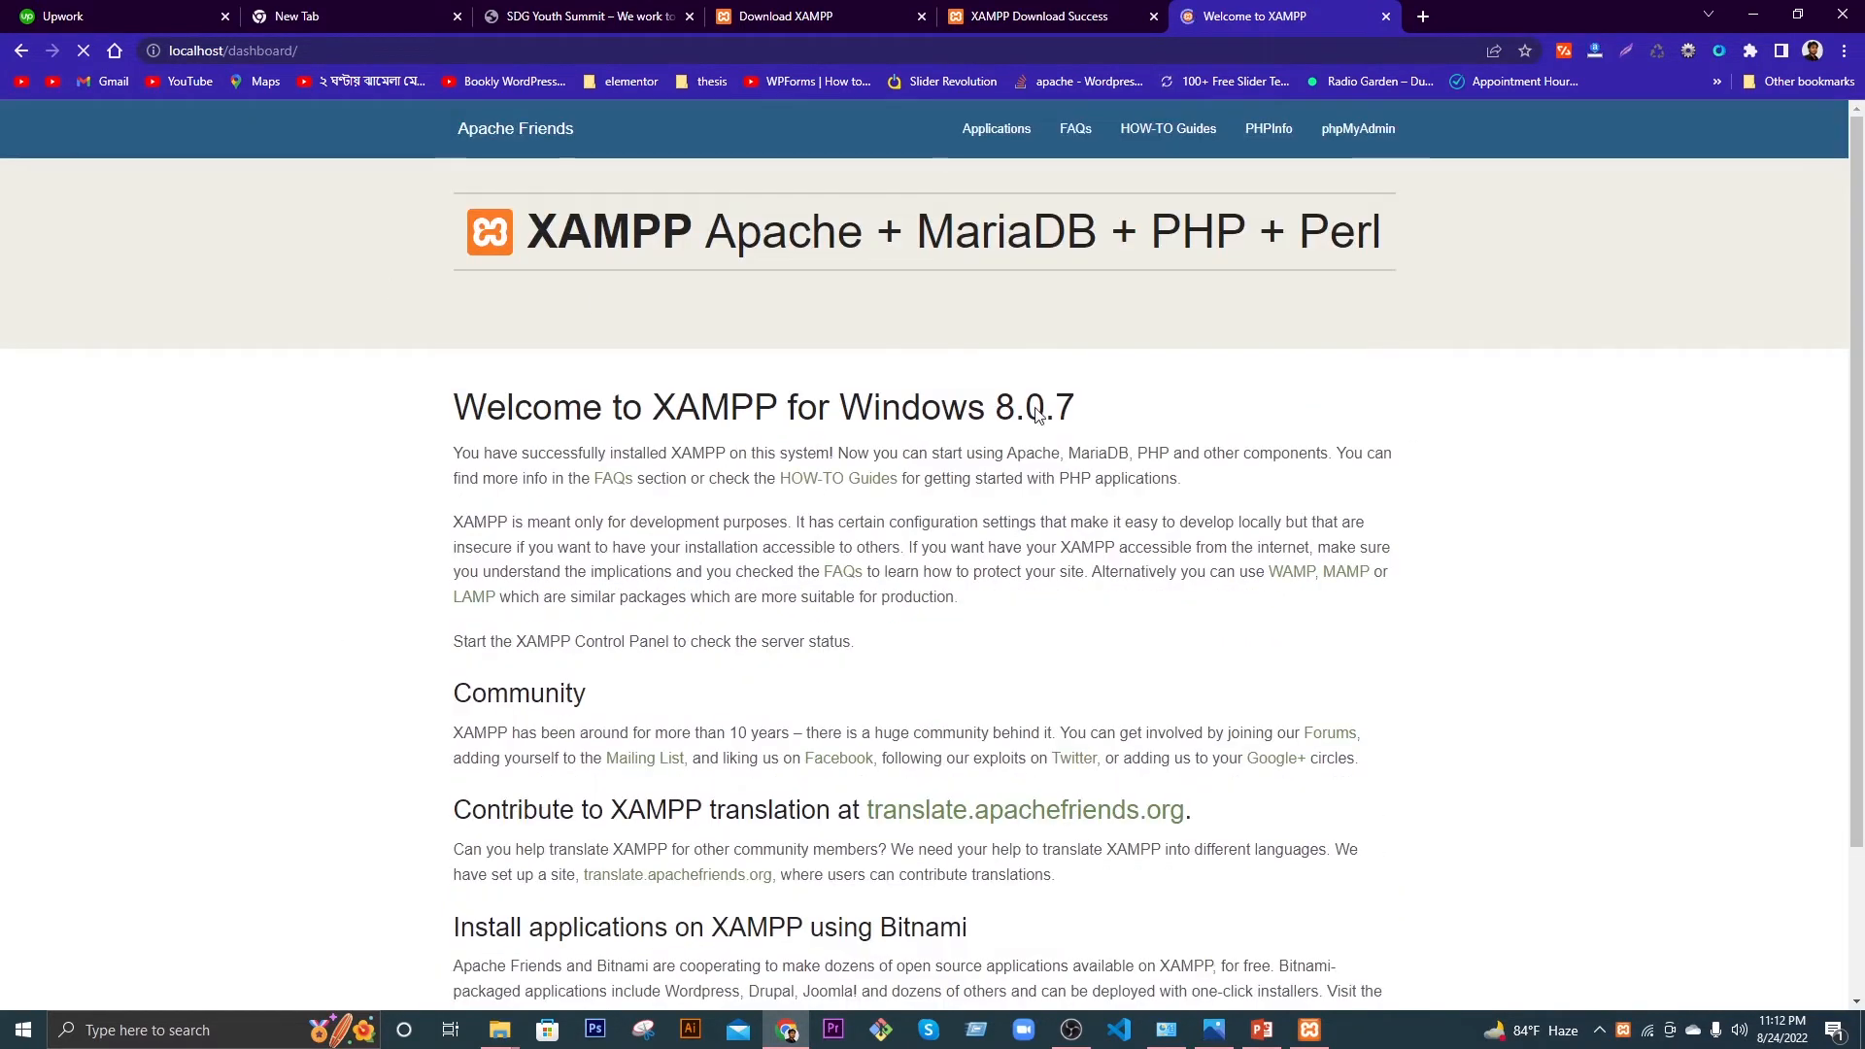
scroll(1638, 669, down, 3)
scroll(1638, 669, up, 3)
Step: Stop Apache and MySQL, then reload the localhost dashboard
click(1309, 1030)
click(997, 343)
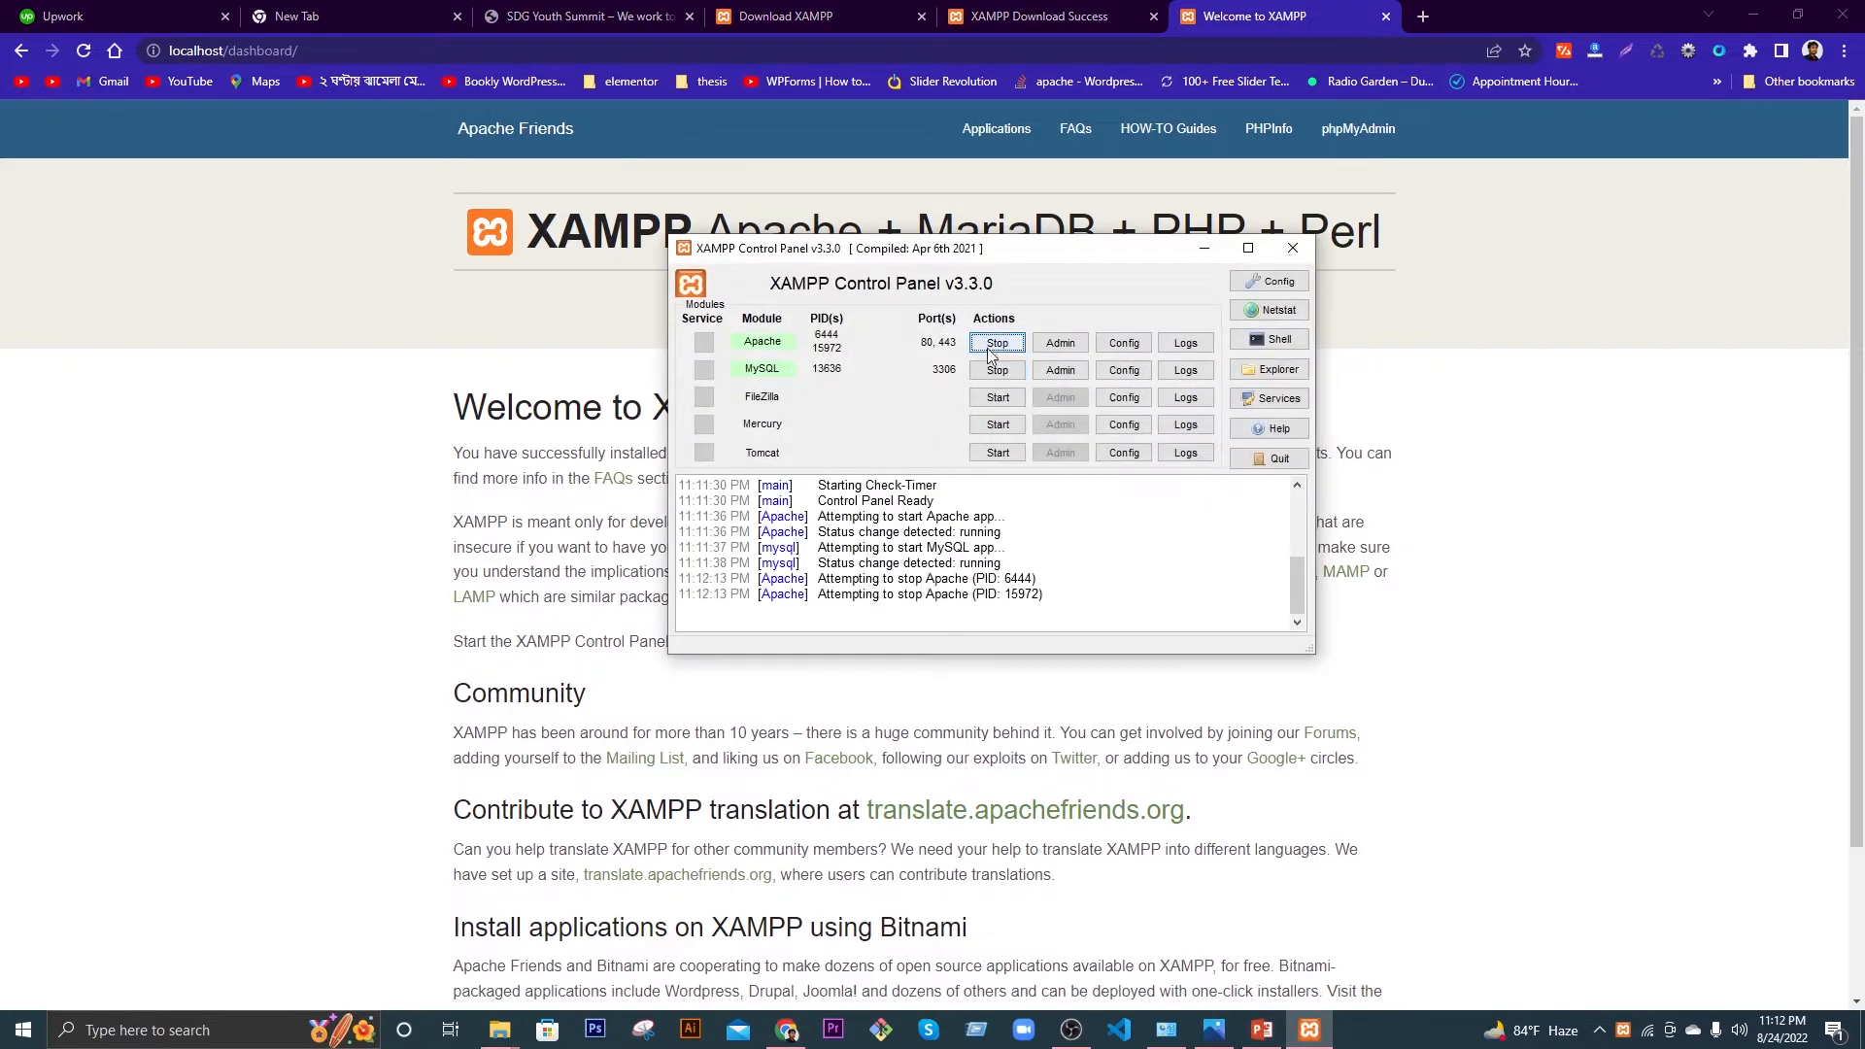
click(998, 370)
click(1203, 248)
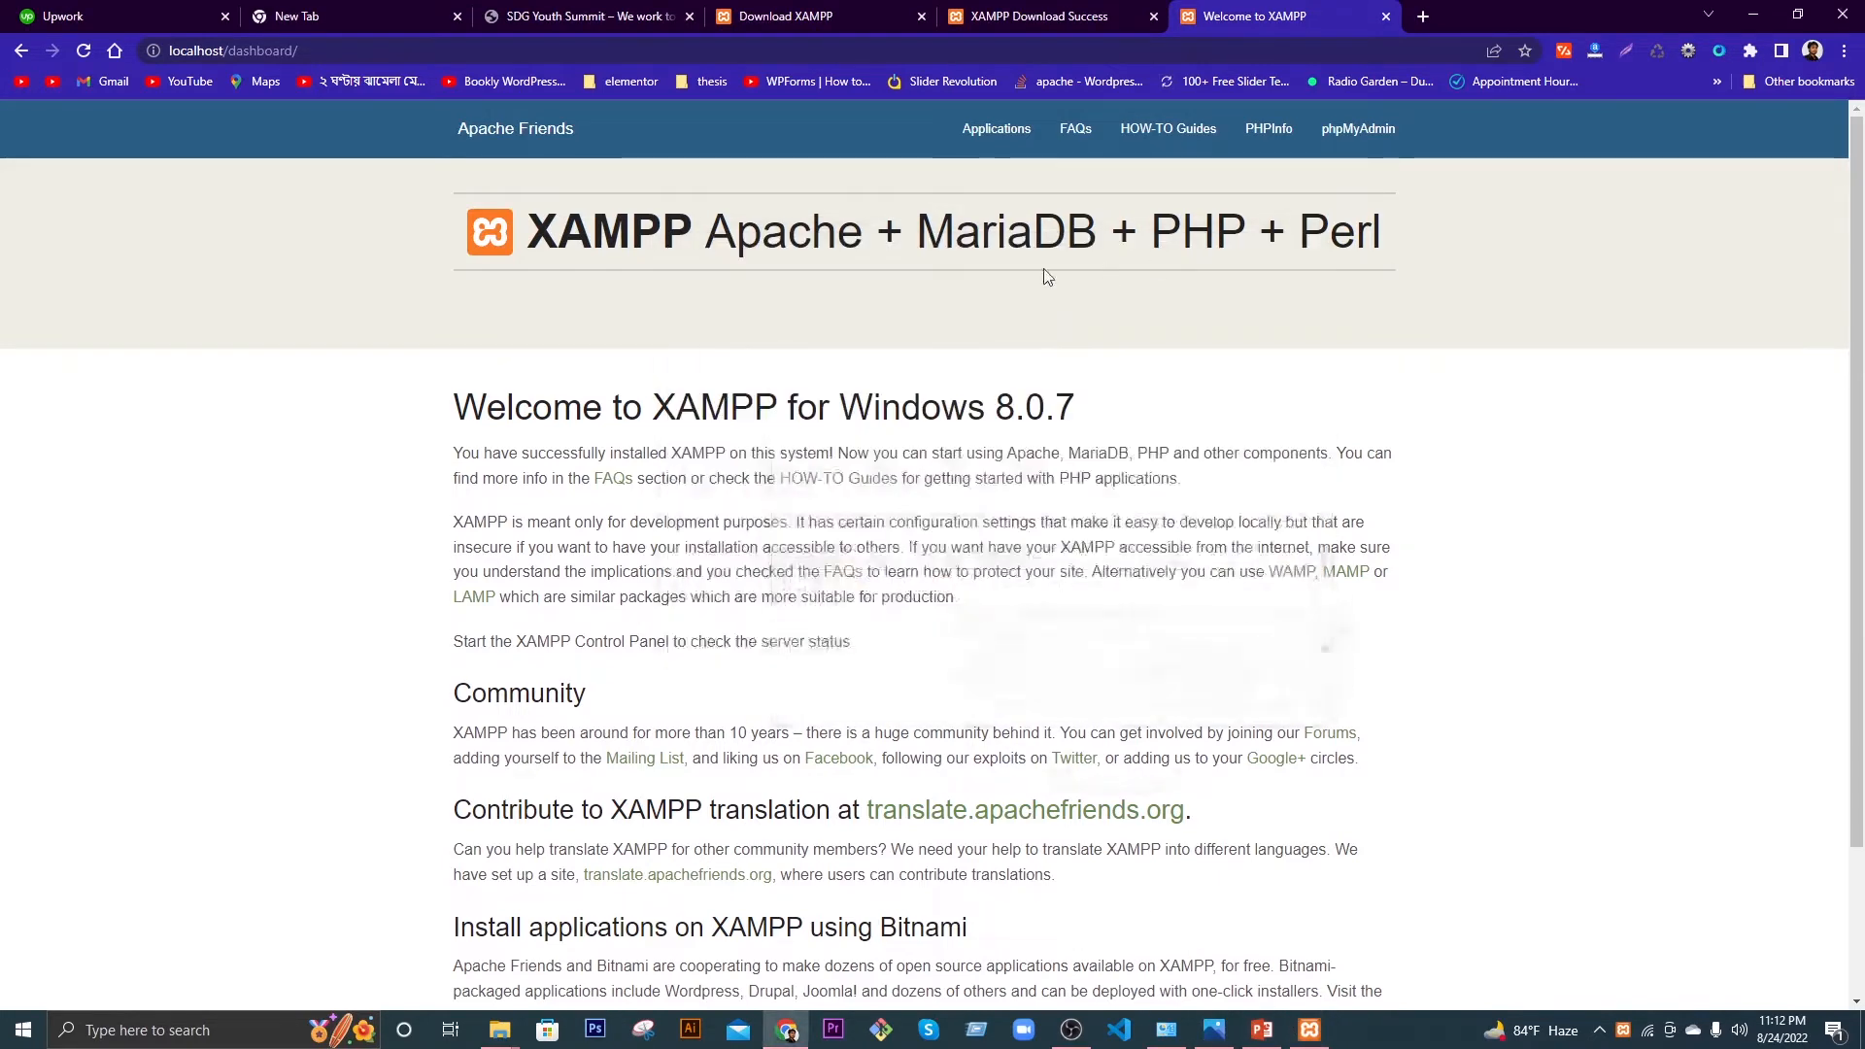
click(238, 53)
key(Return)
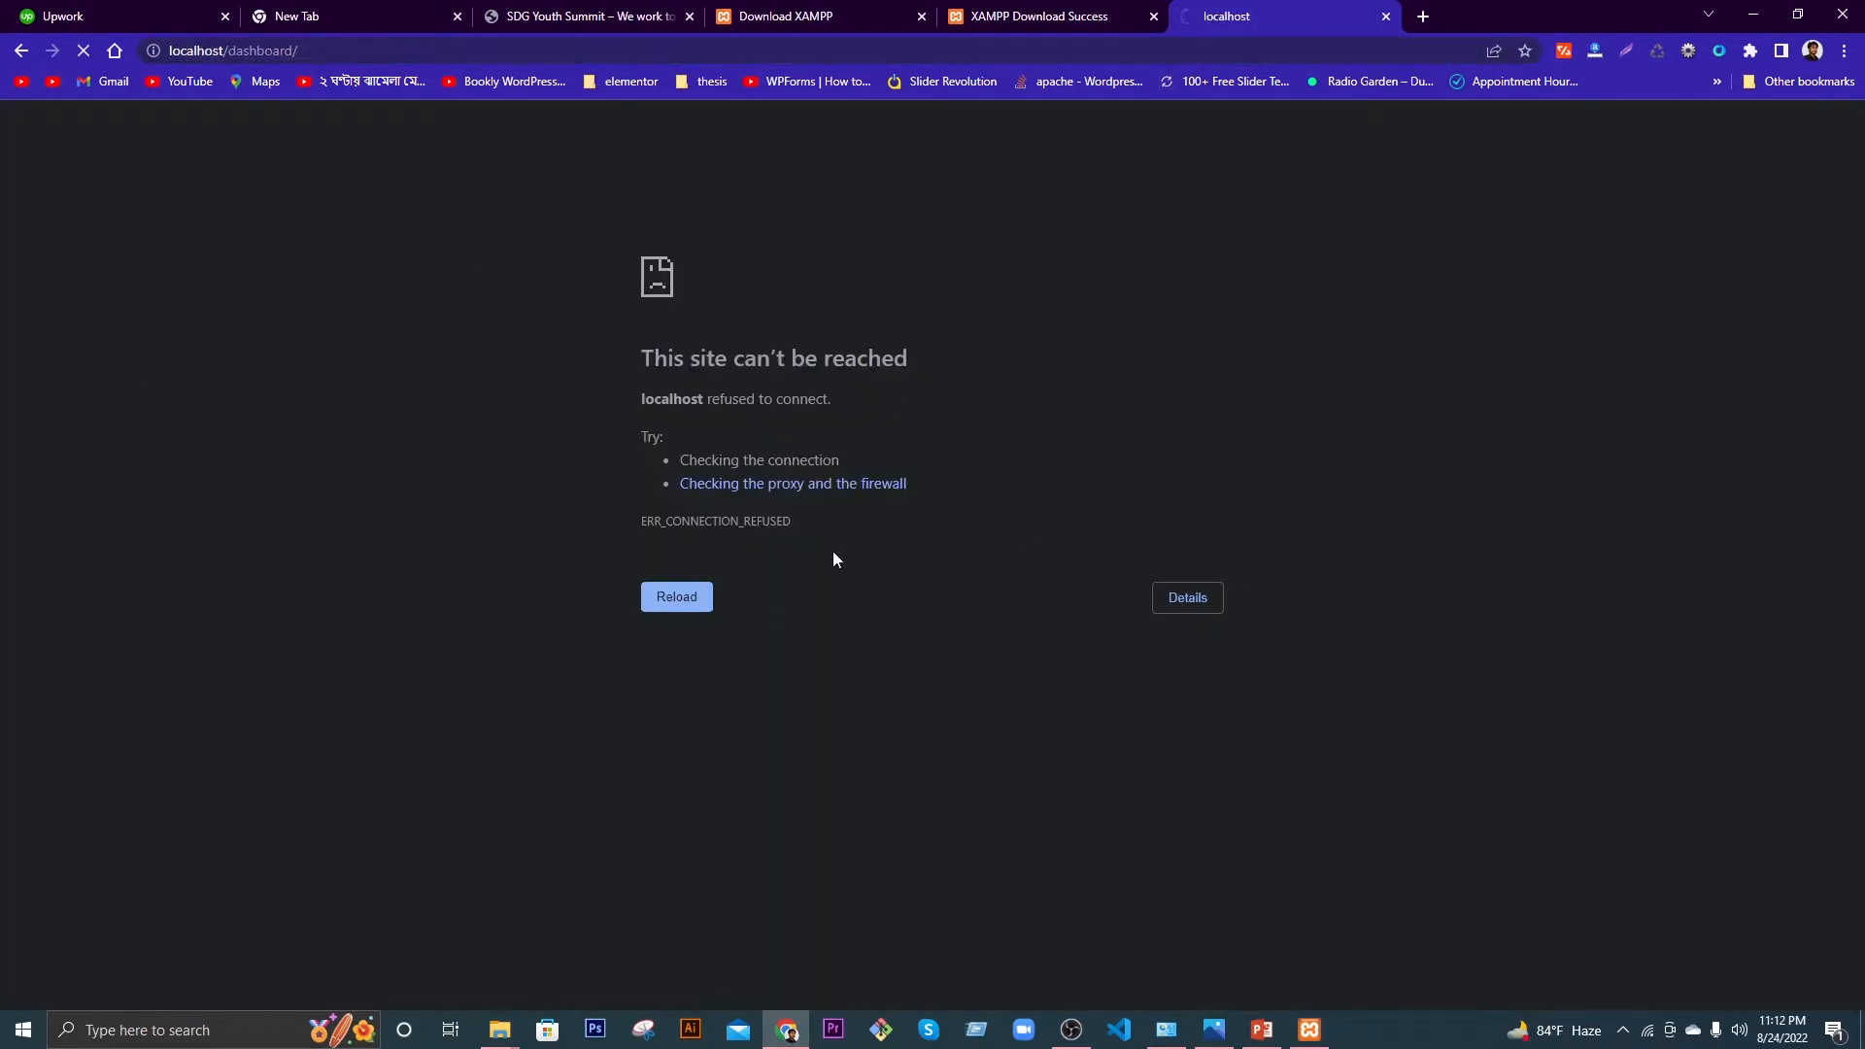
Step: Start Apache and MySQL again and return to the XAMPP dashboard
click(1309, 1030)
click(997, 343)
click(999, 371)
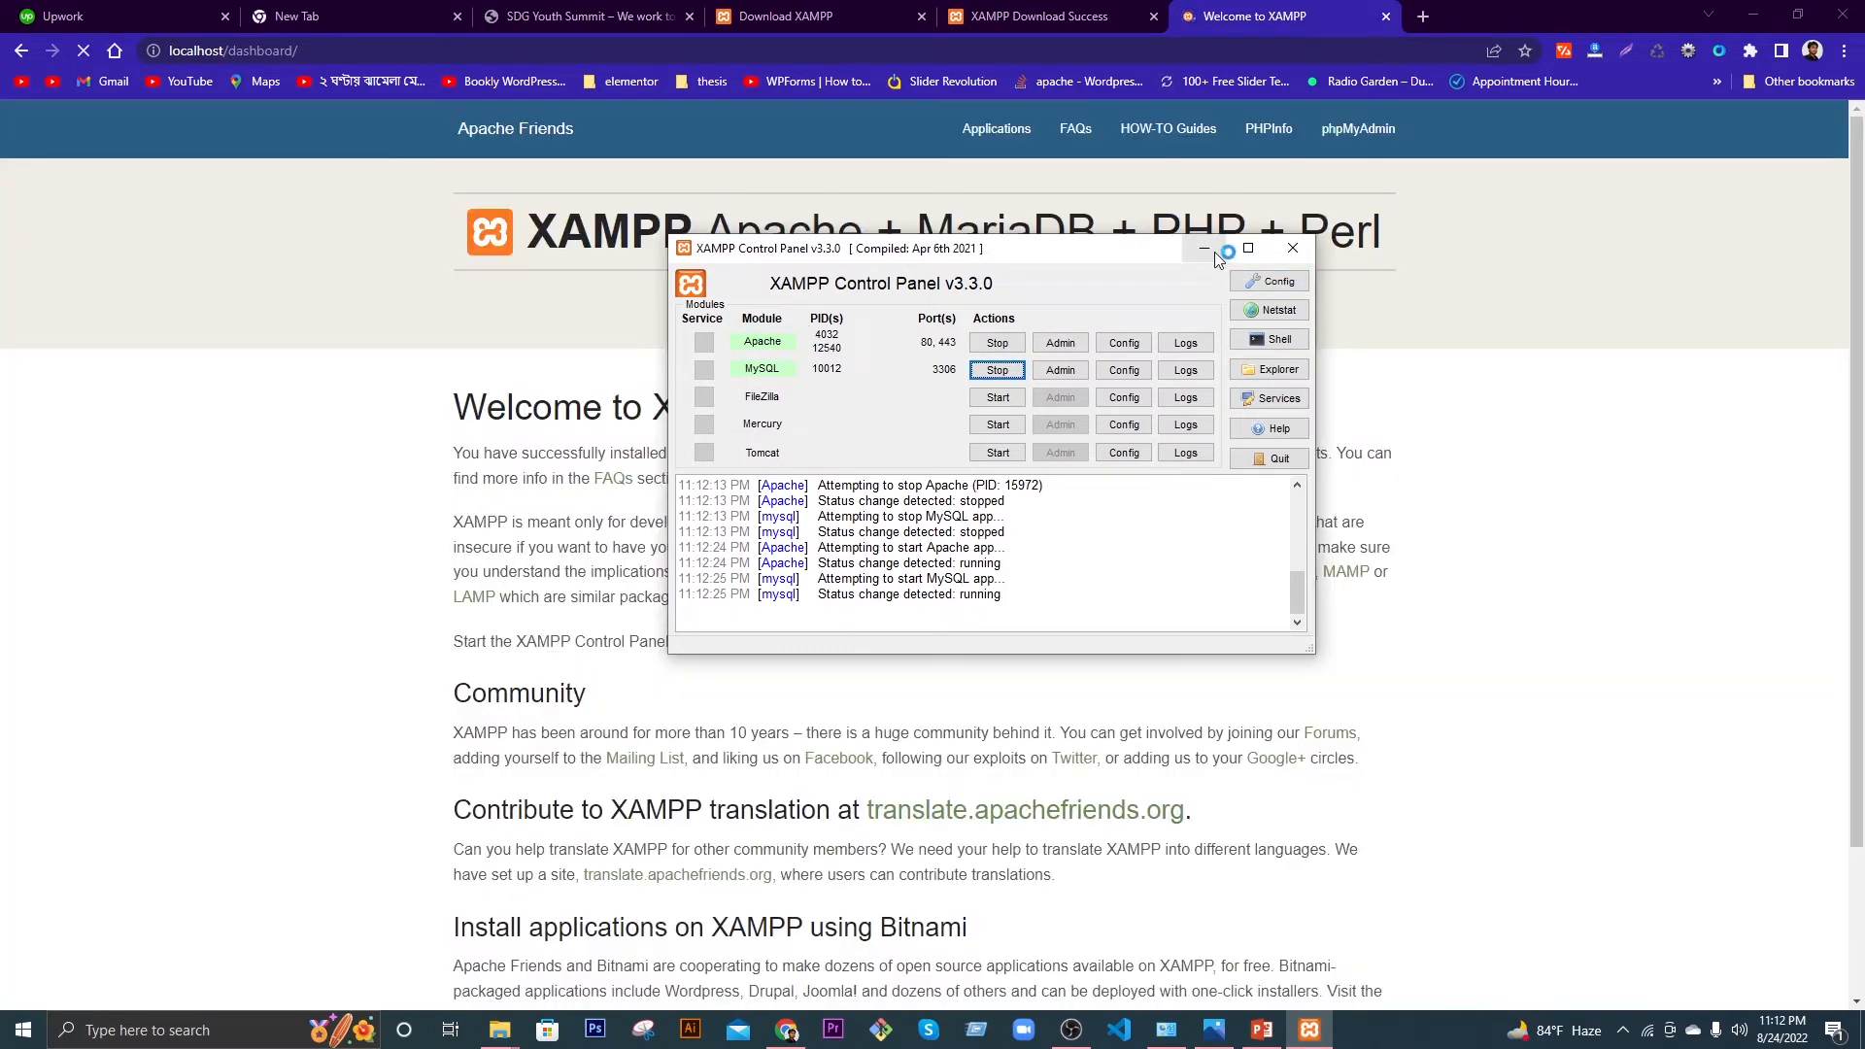
click(1205, 248)
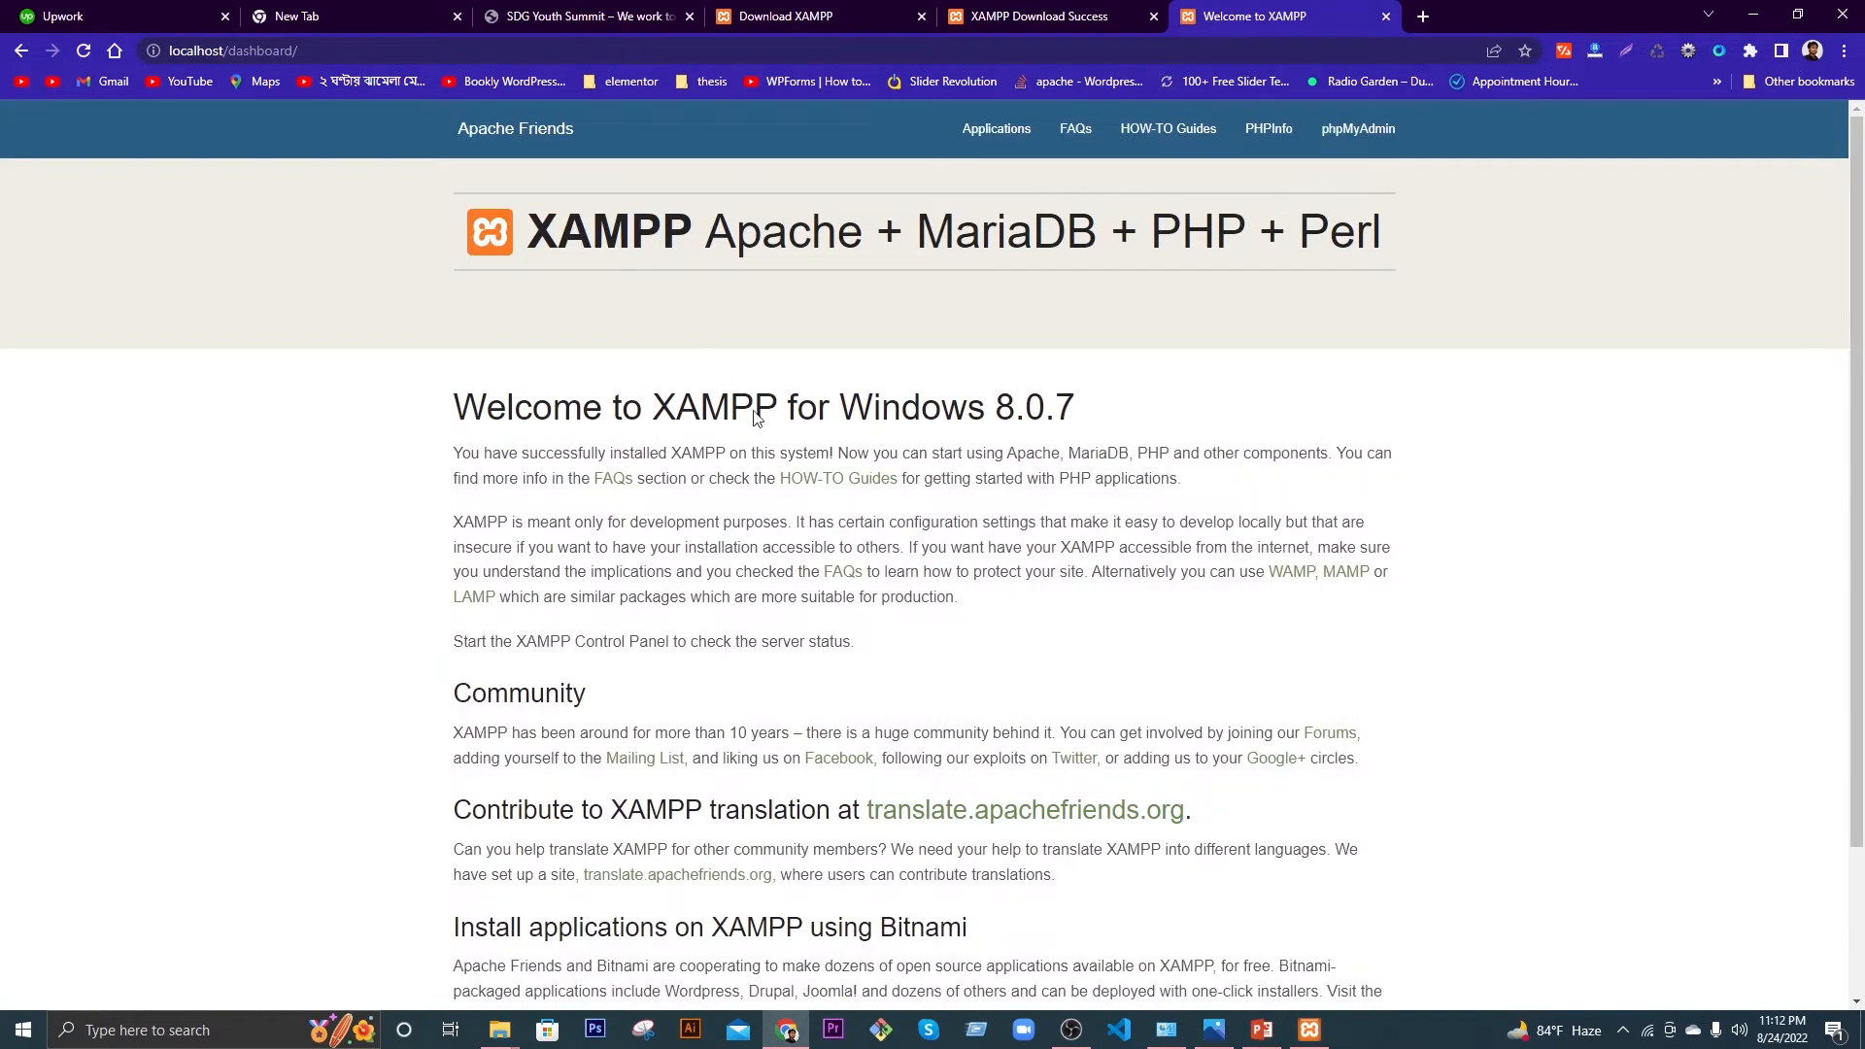
scroll(728, 562, down, 2)
scroll(349, 383, up, 2)
Step: Close the download, SDG Youth Summit, Upwork and empty tabs, entering wordpress.org in a new tab
click(1423, 17)
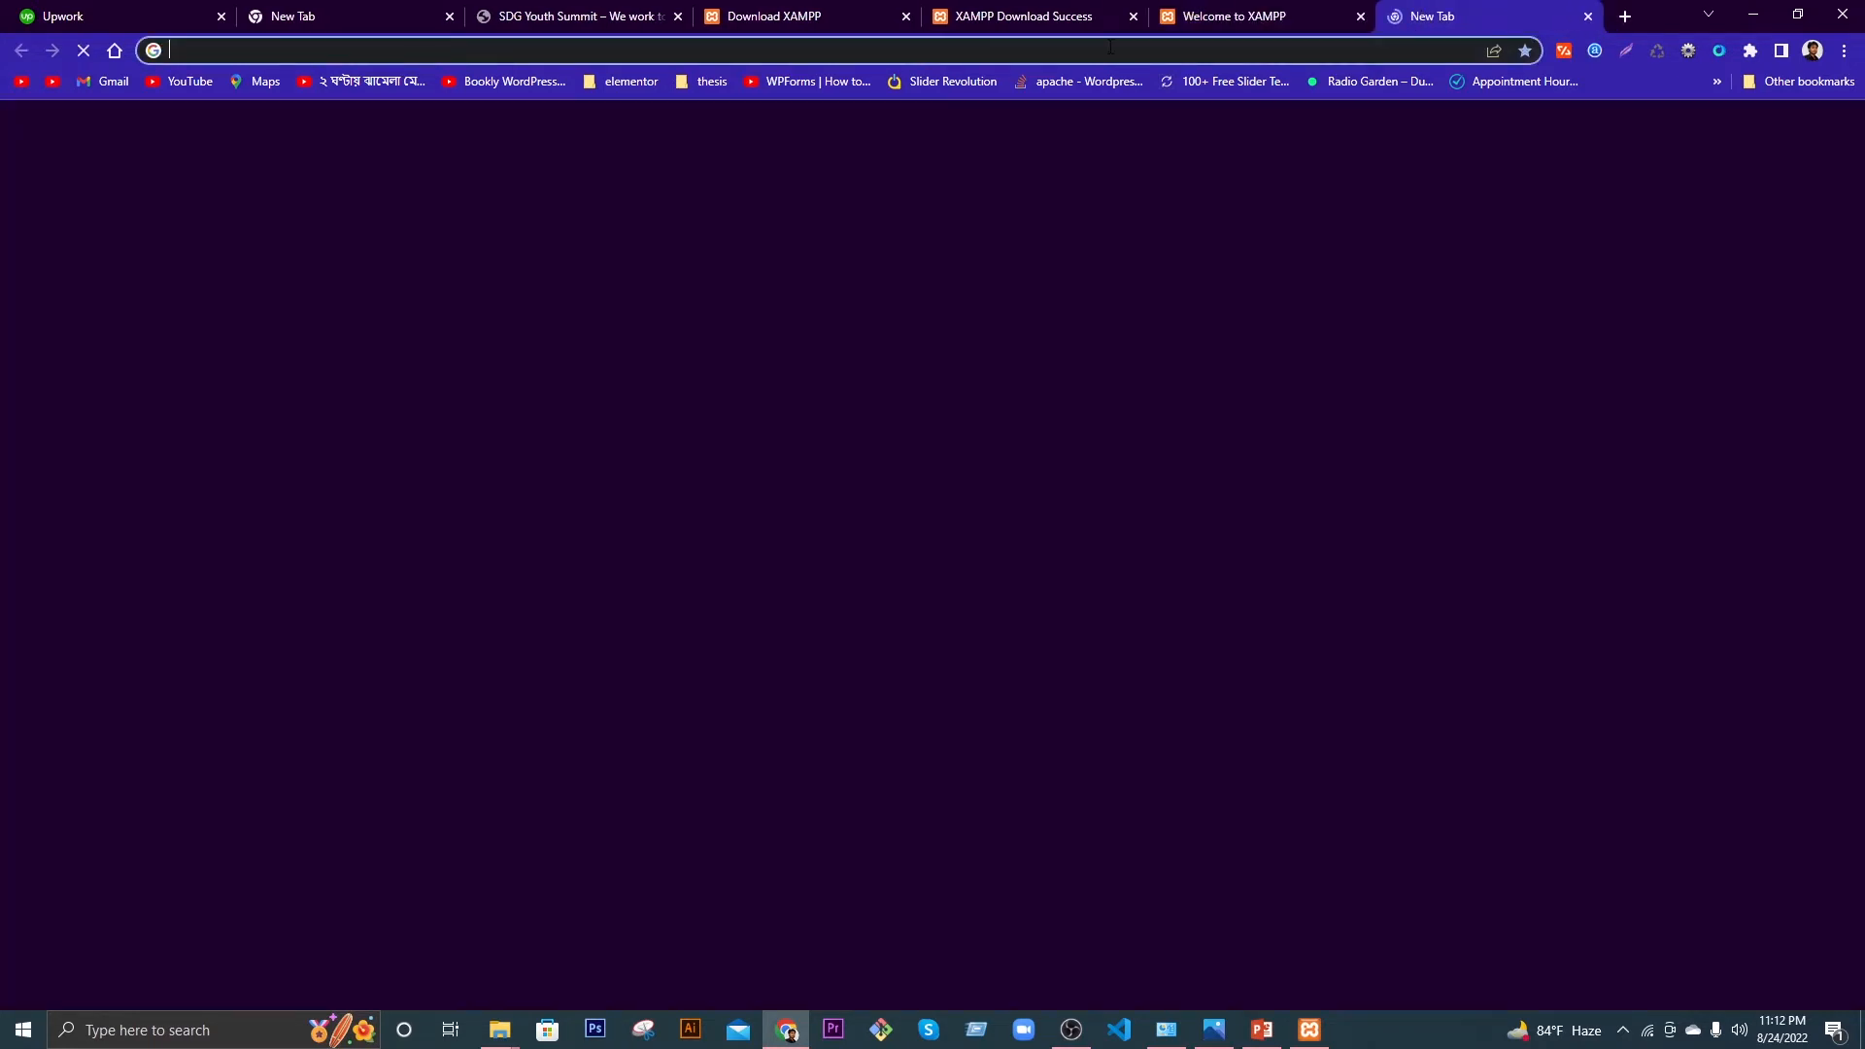
click(1110, 47)
click(1133, 17)
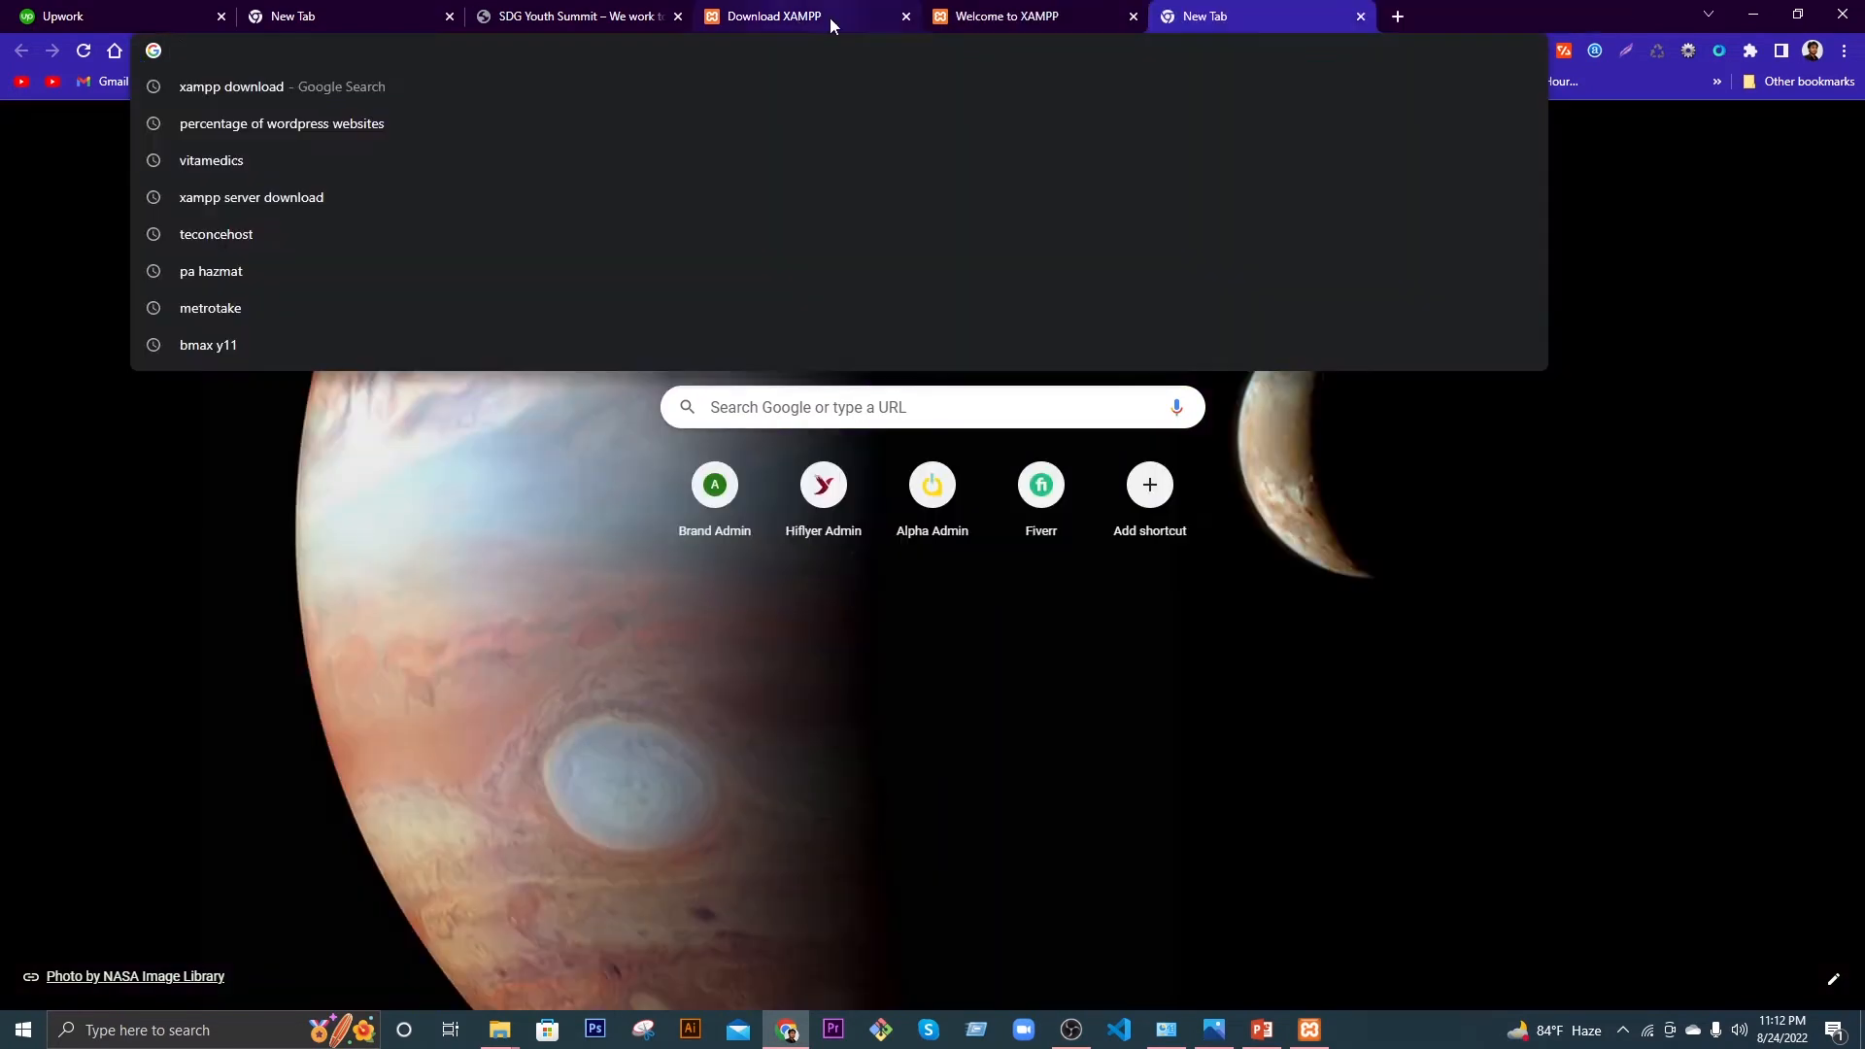
click(906, 16)
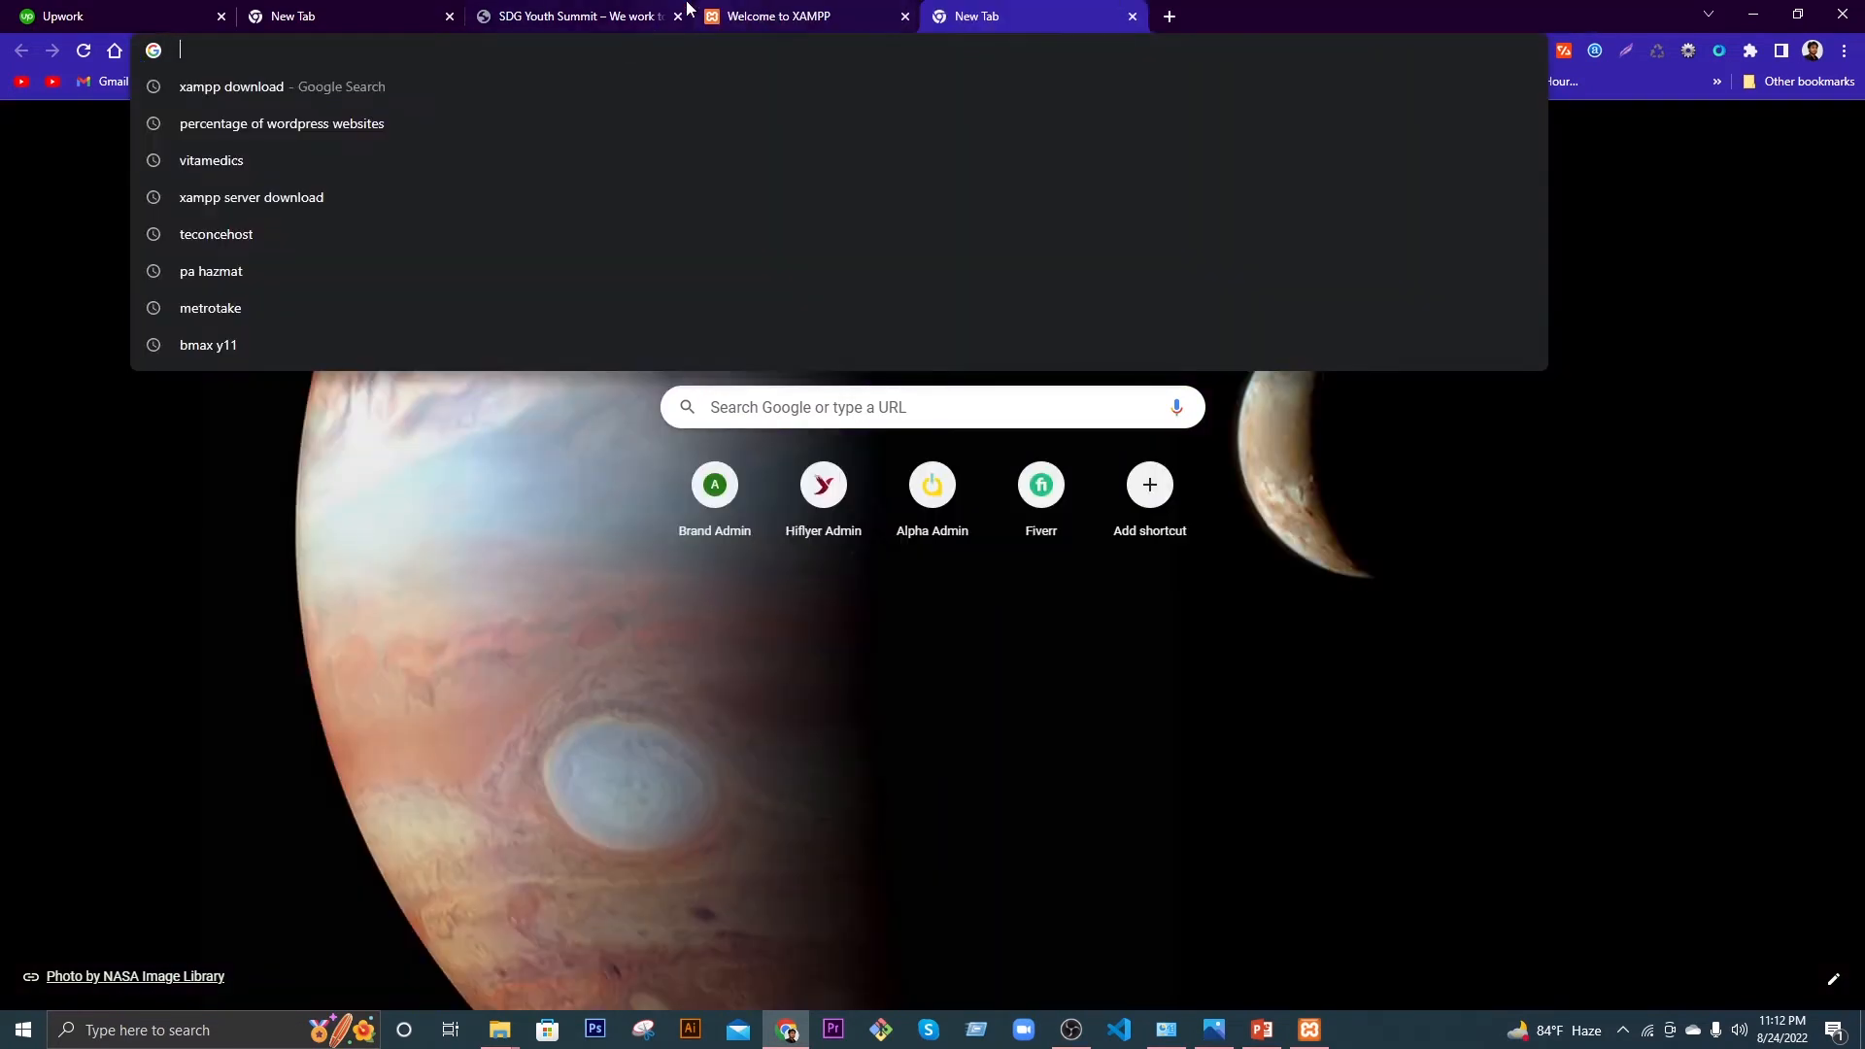
click(678, 17)
click(449, 16)
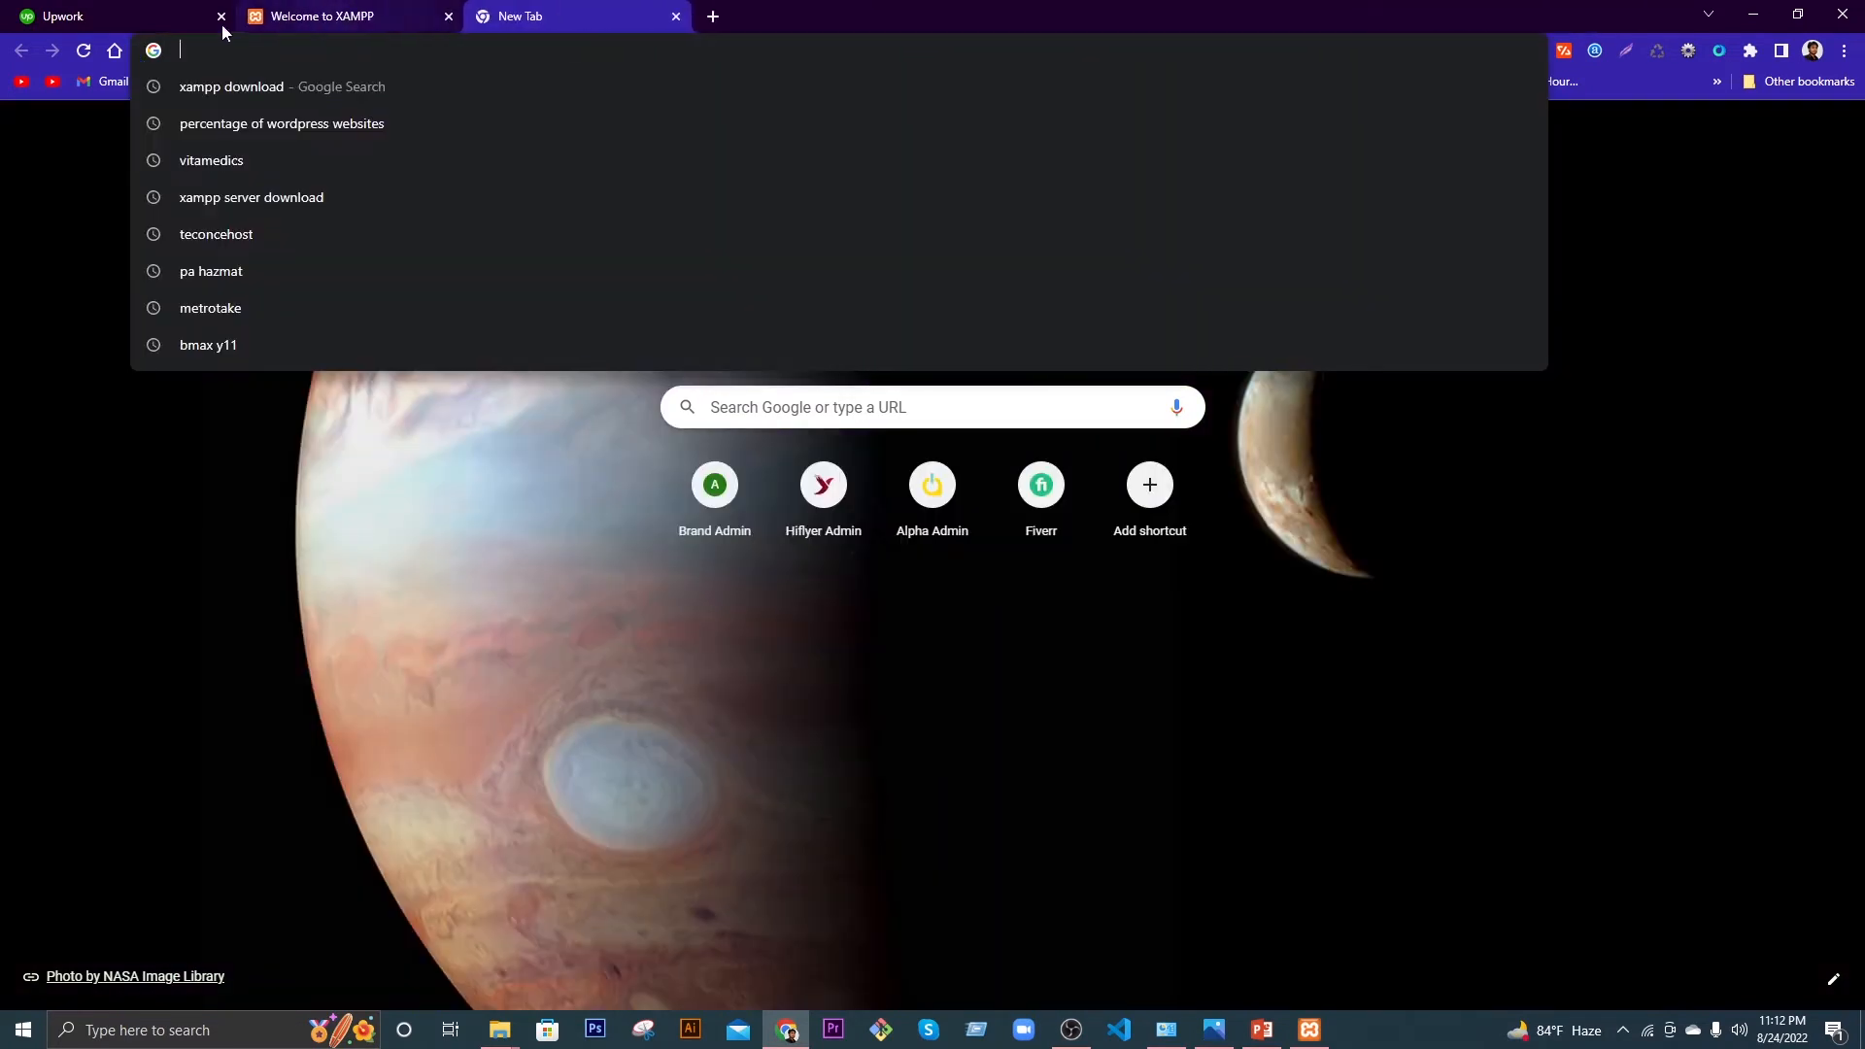
click(221, 16)
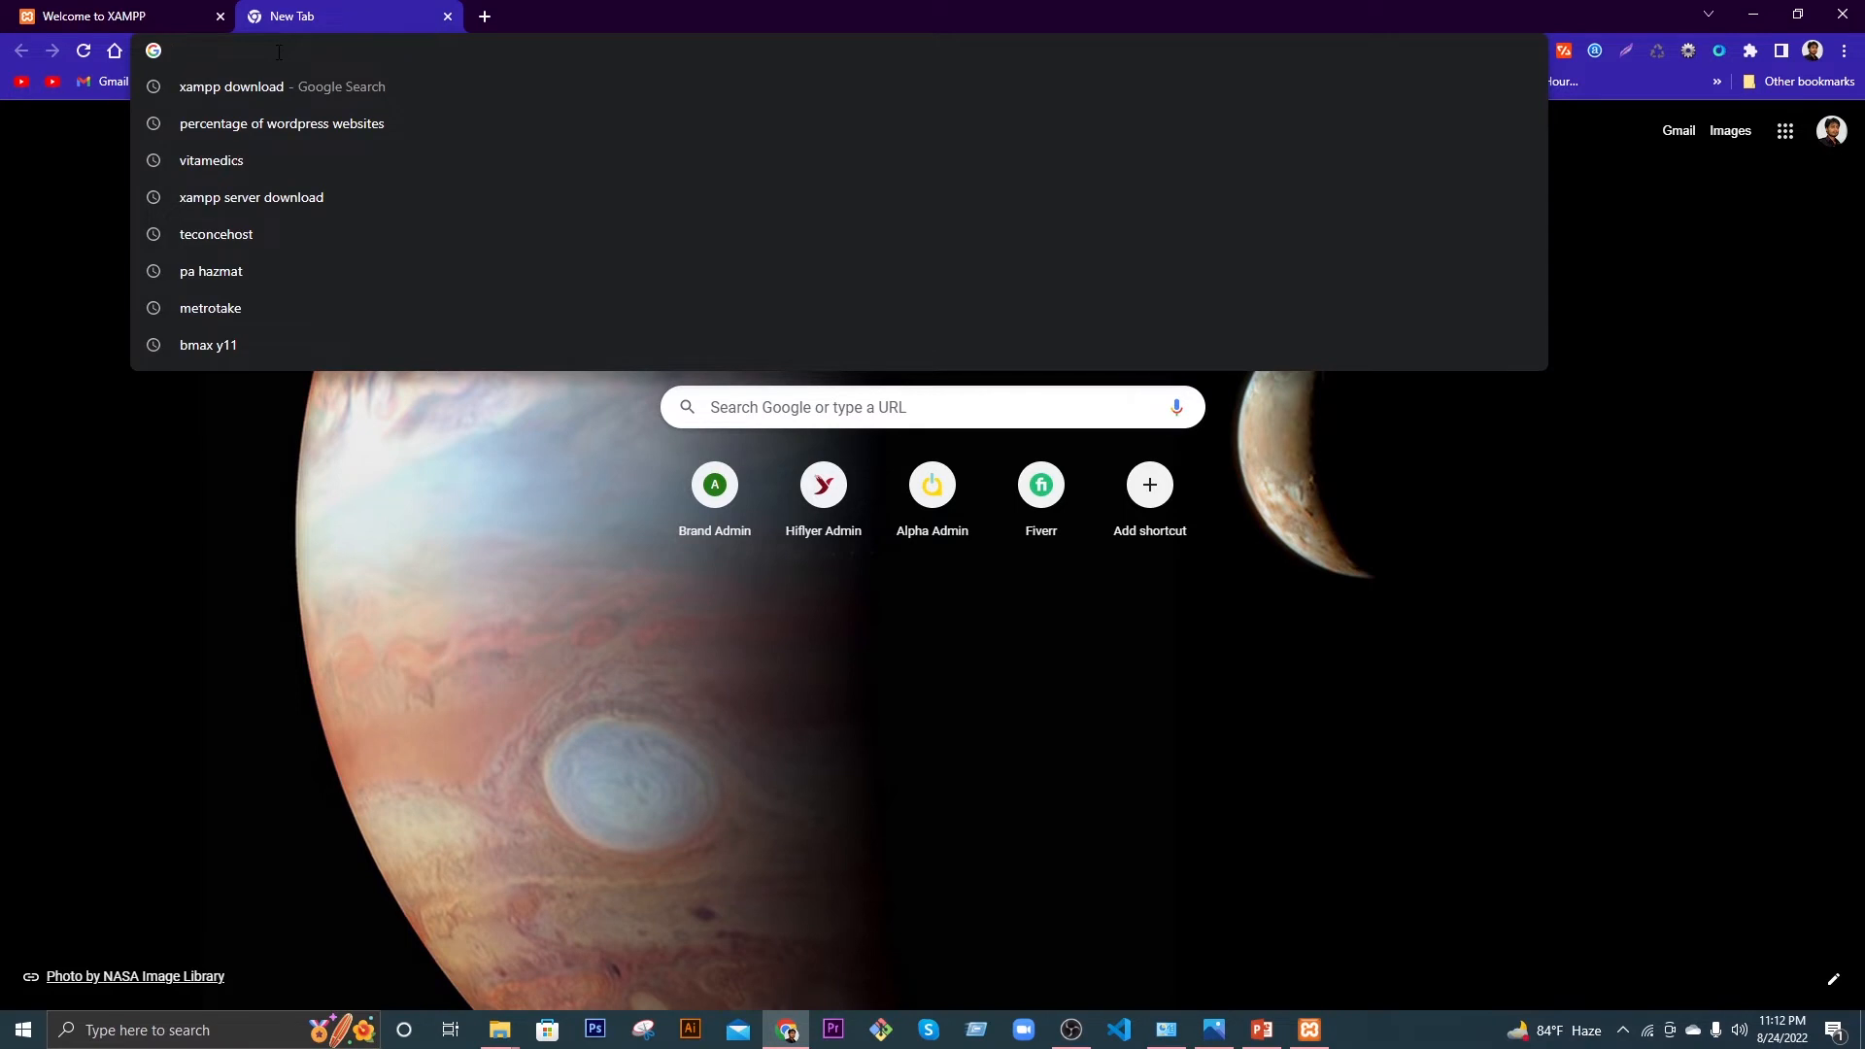
text(wordpres)
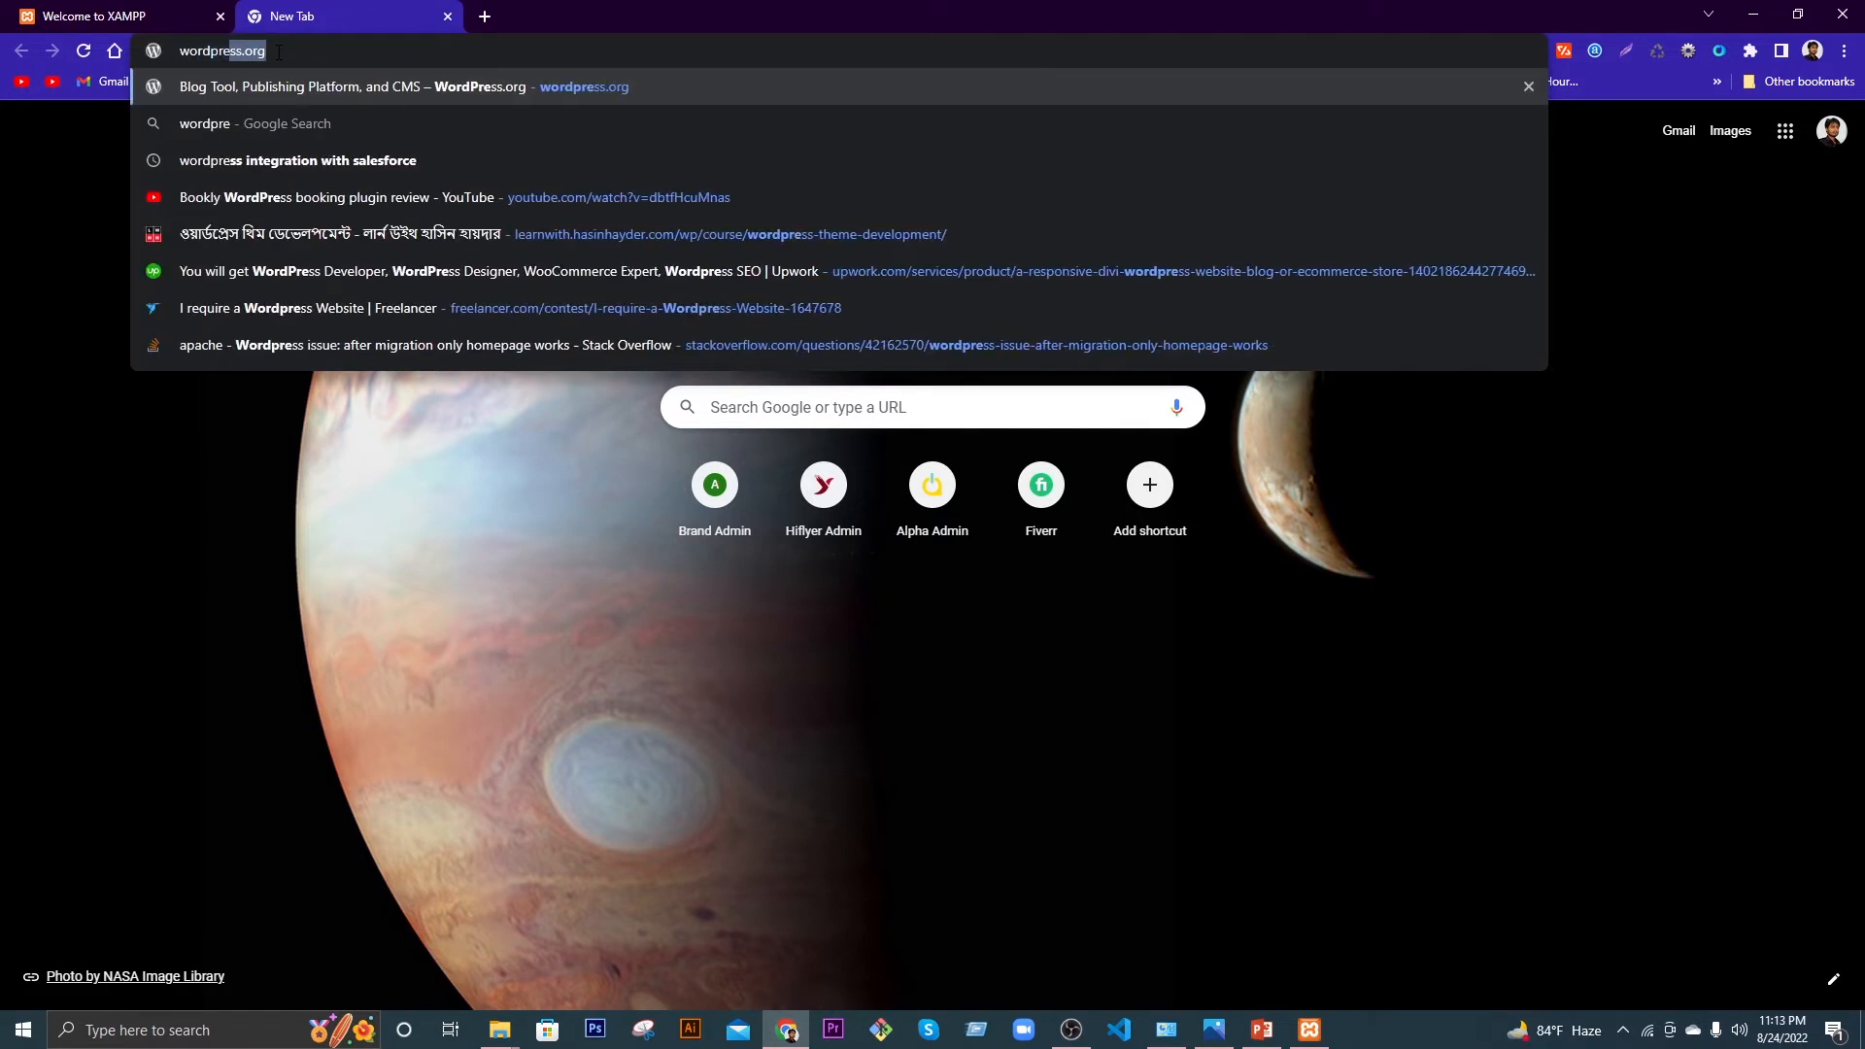
text(s.org)
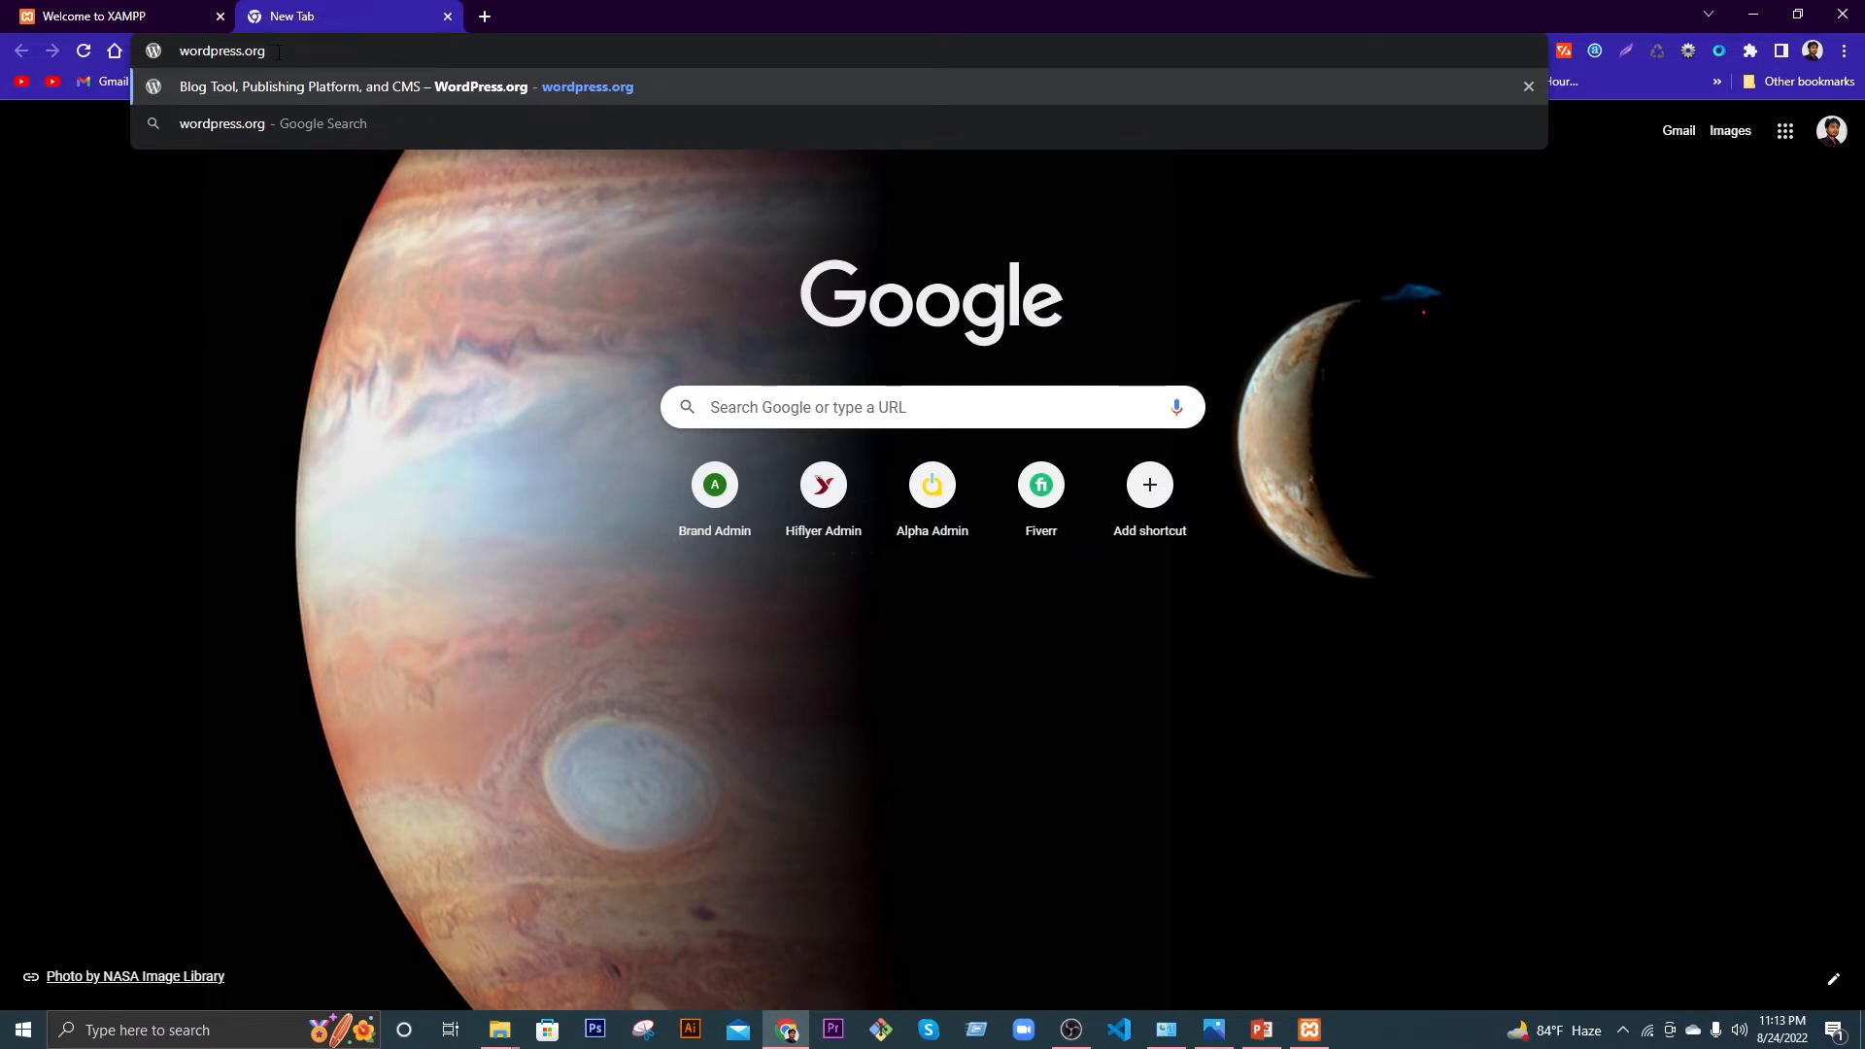
Step: Go to wordpress.com in another new tab
click(482, 16)
click(492, 49)
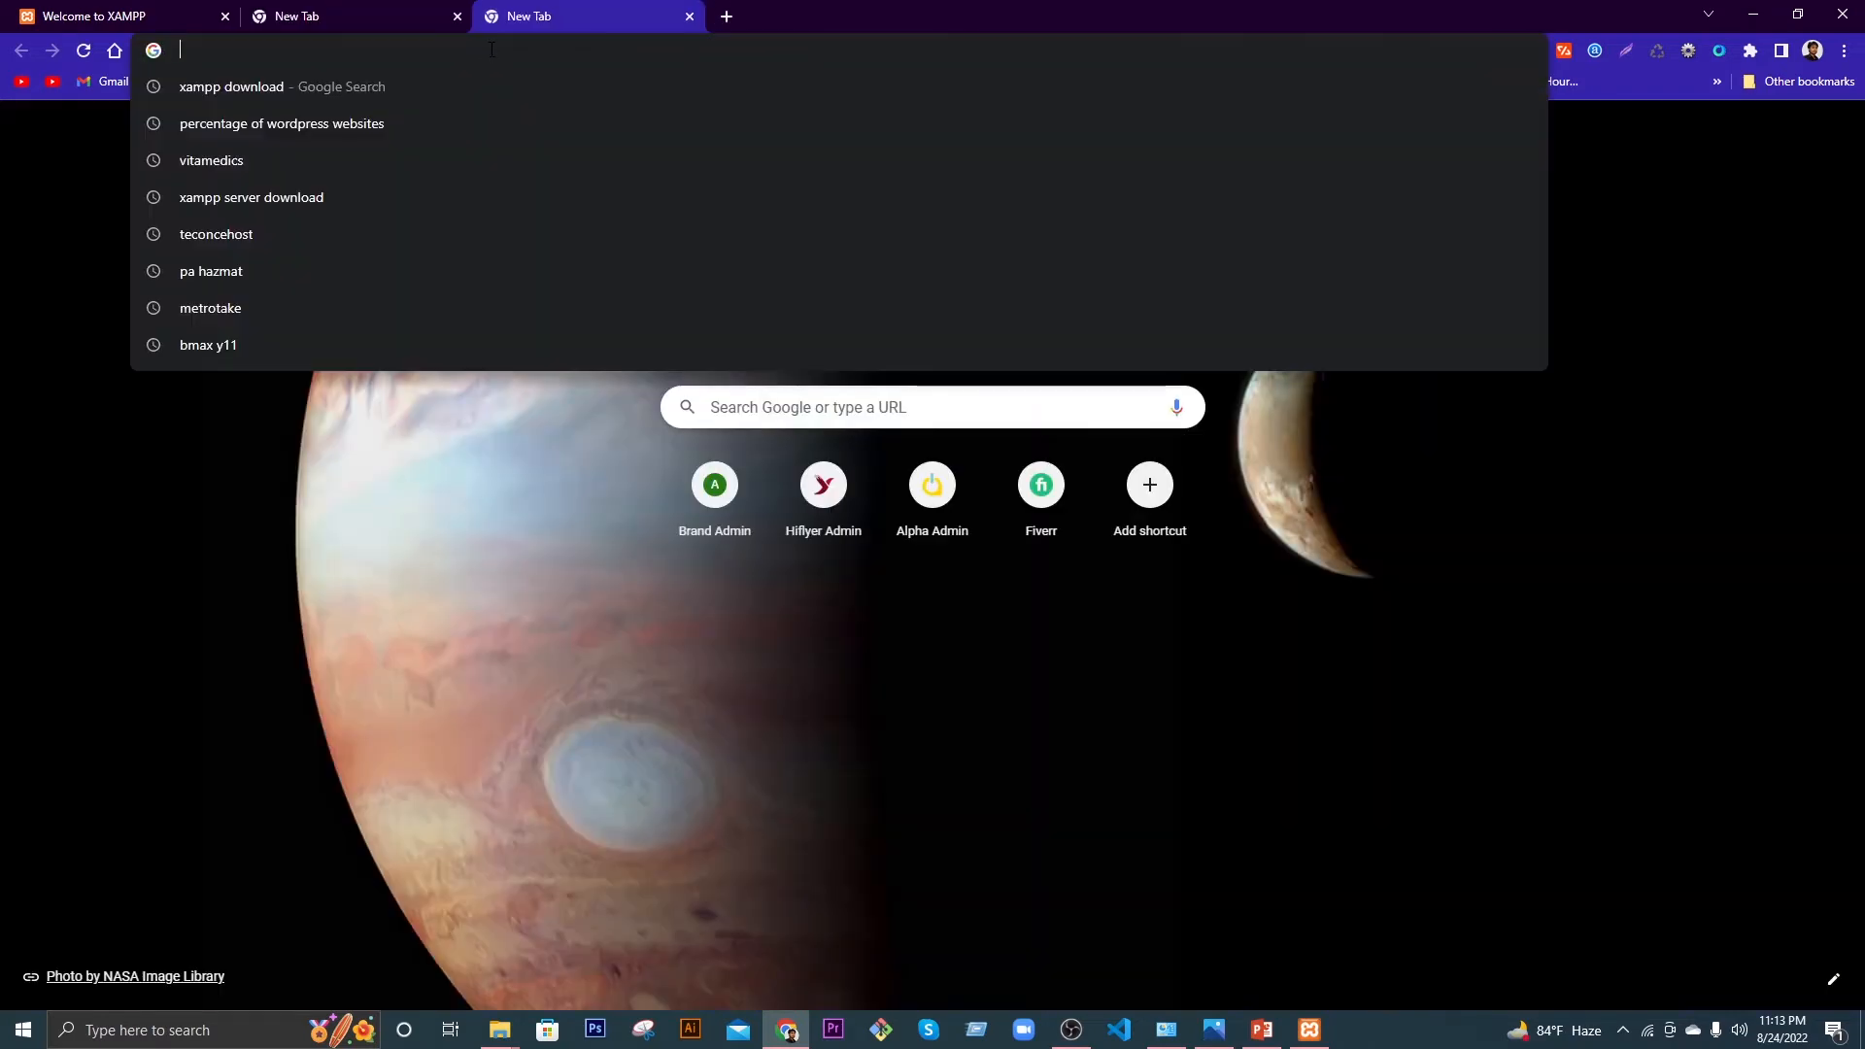
text(wordpredd)
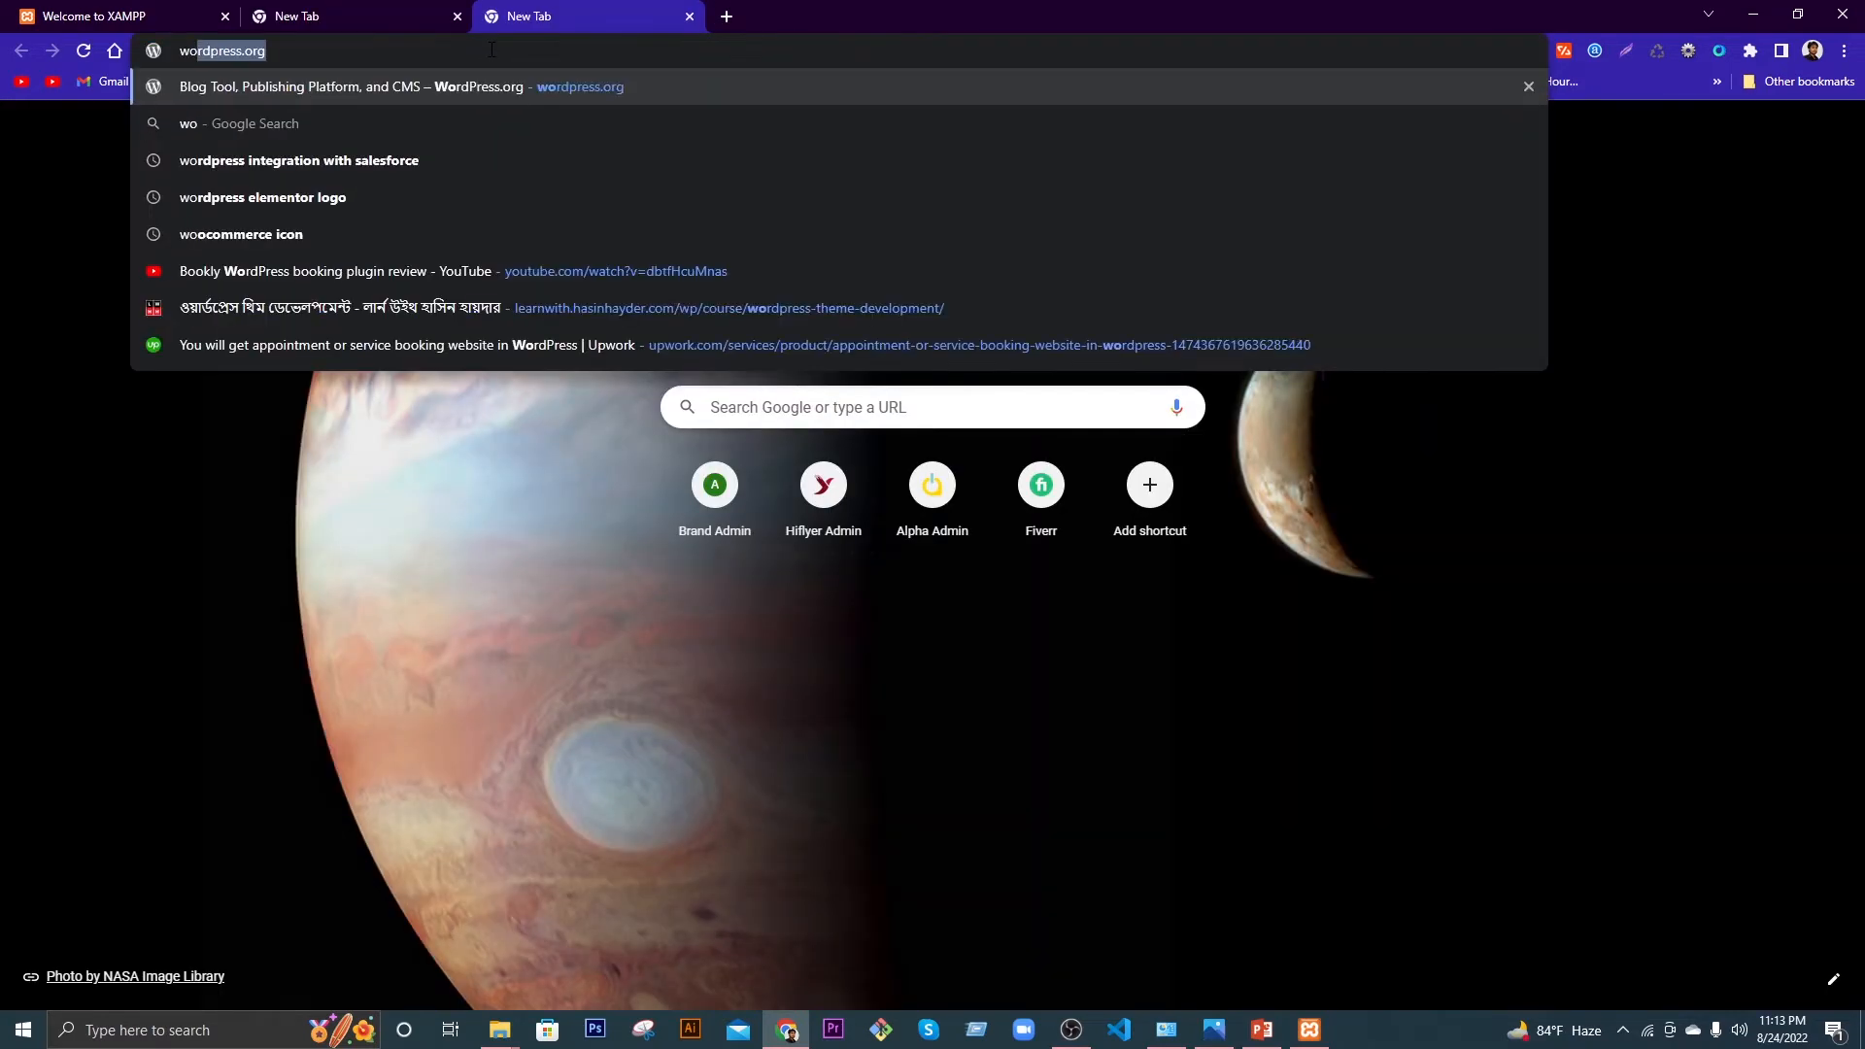
key(BackSpace)
key(BackSpace)
text(ss)
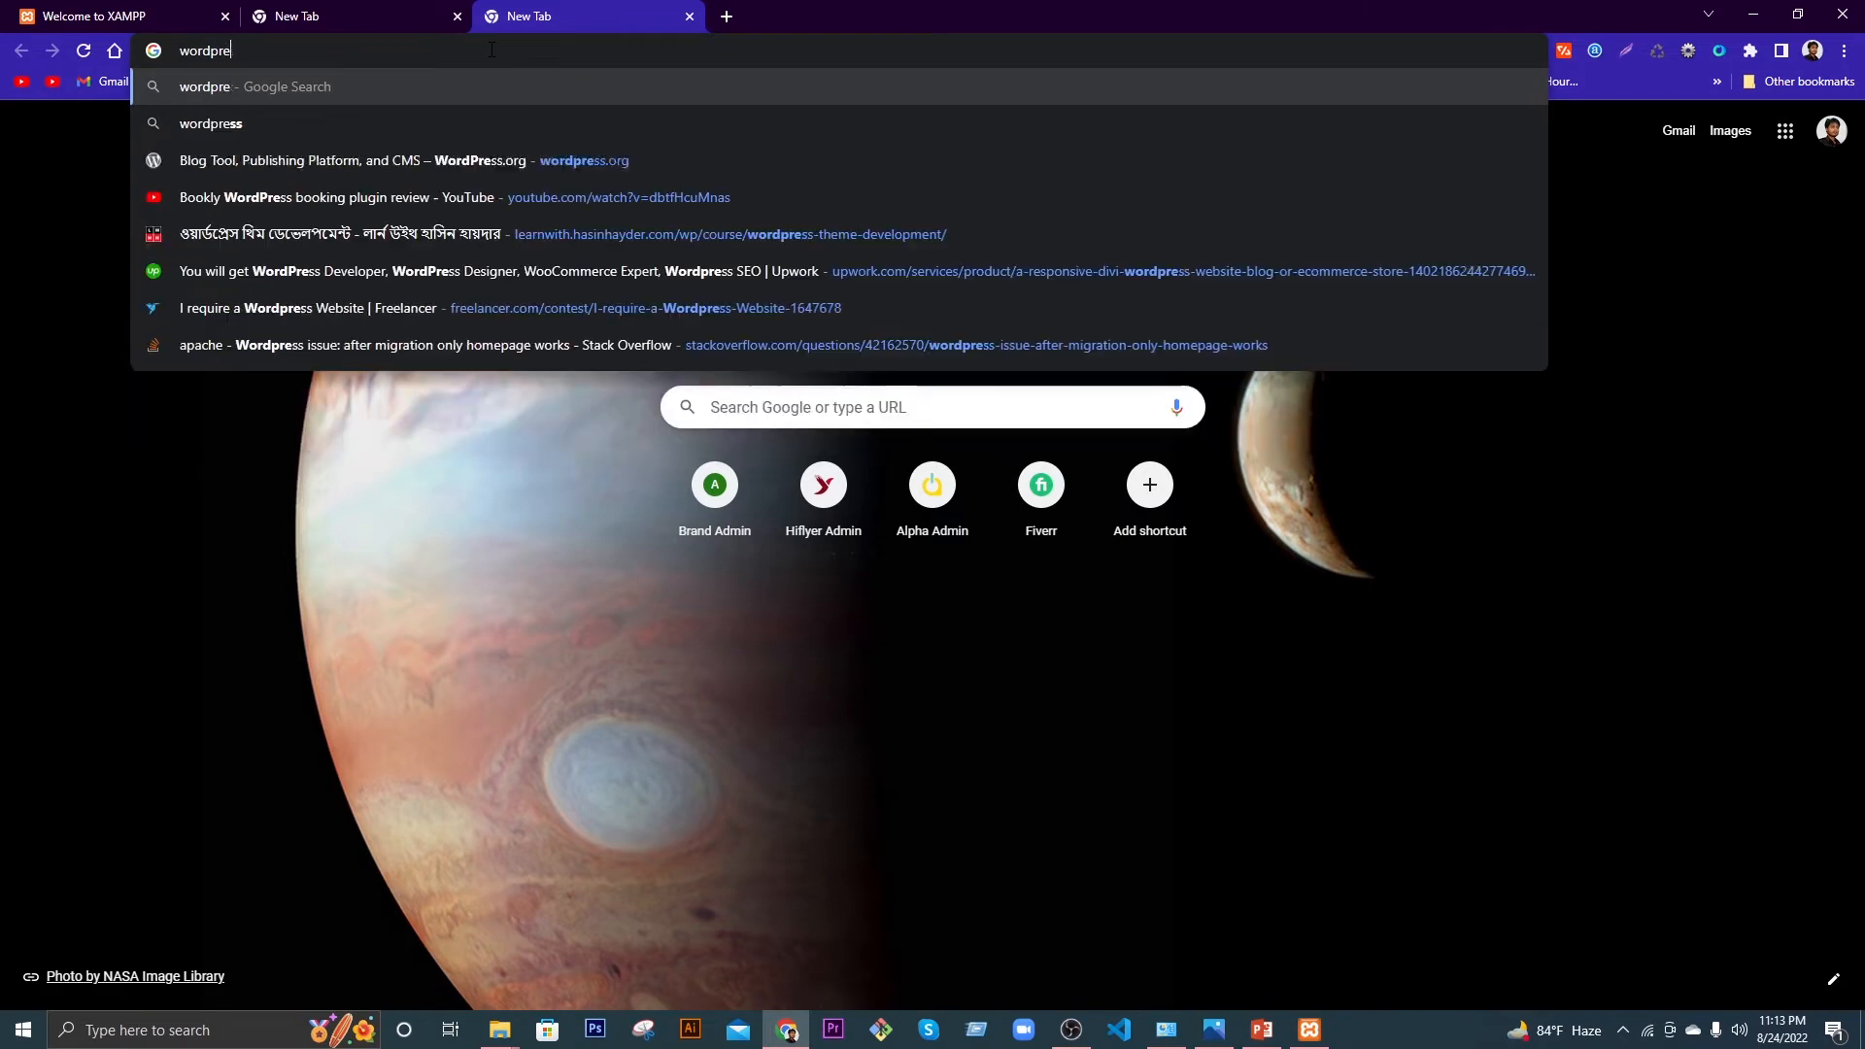
text(.com)
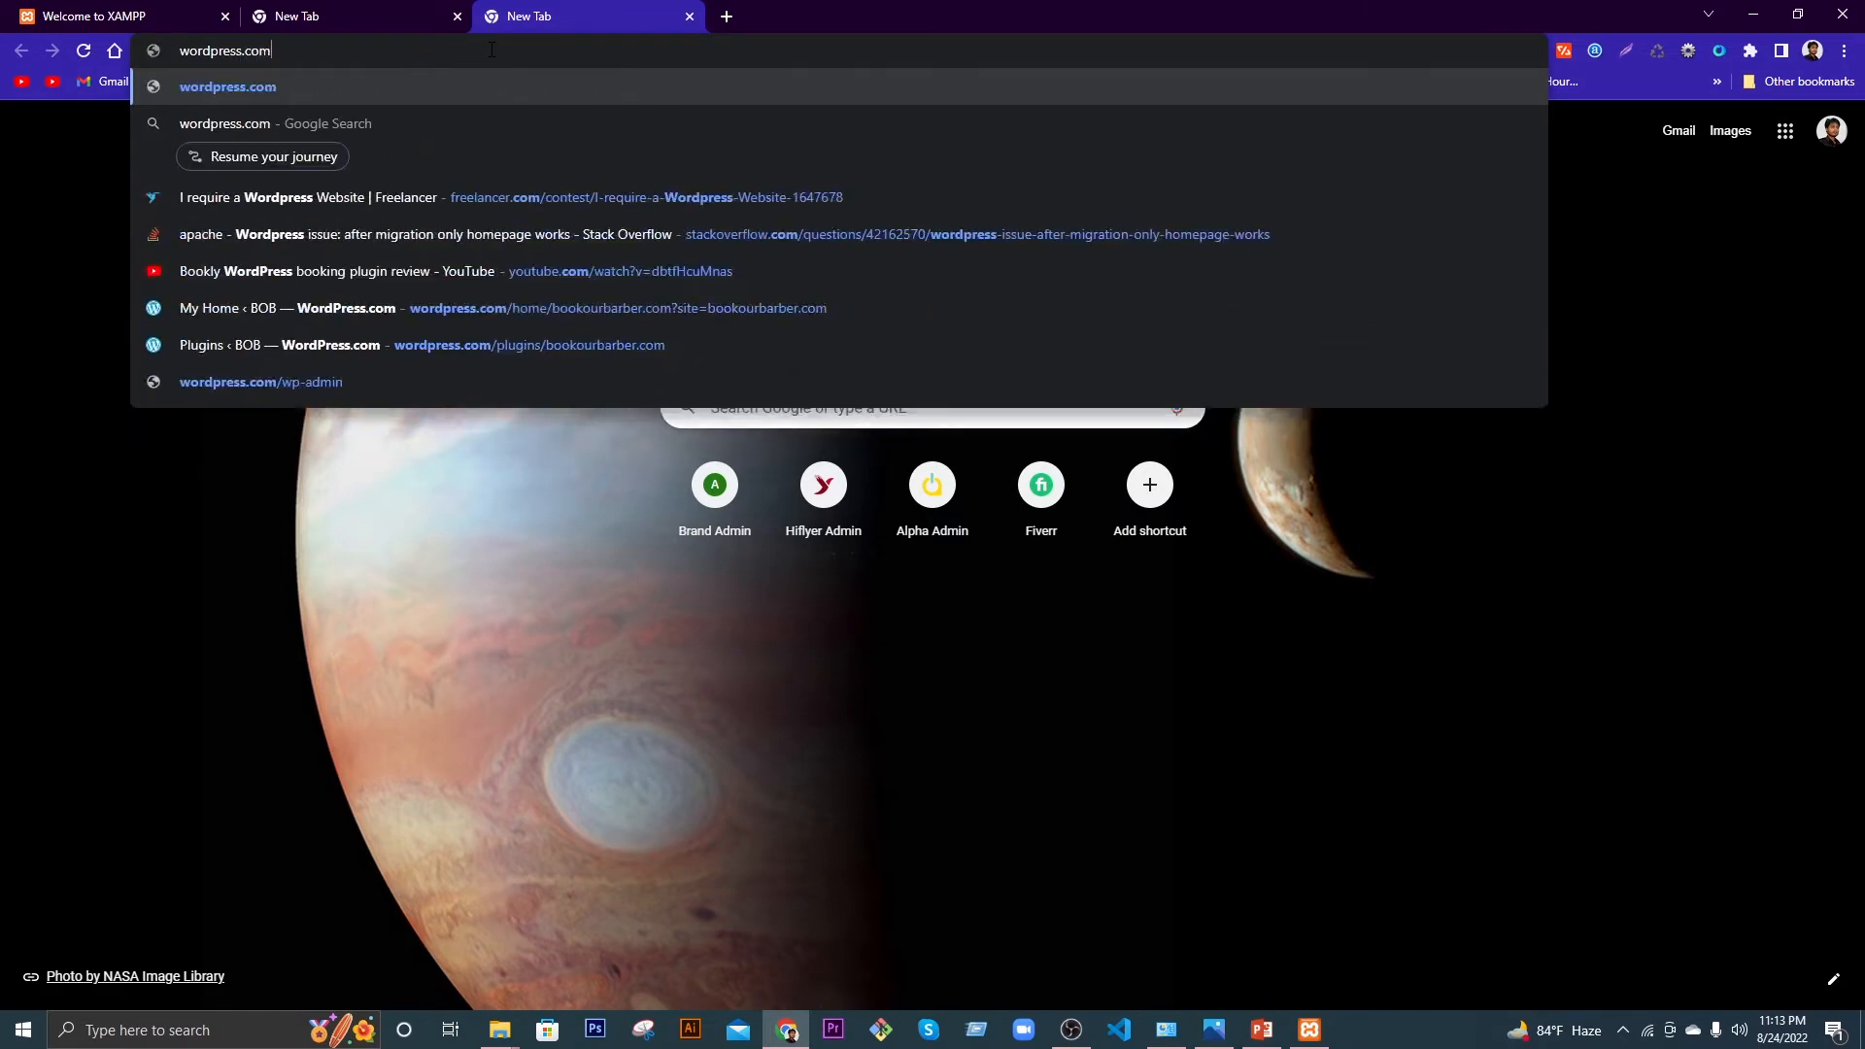
key(Return)
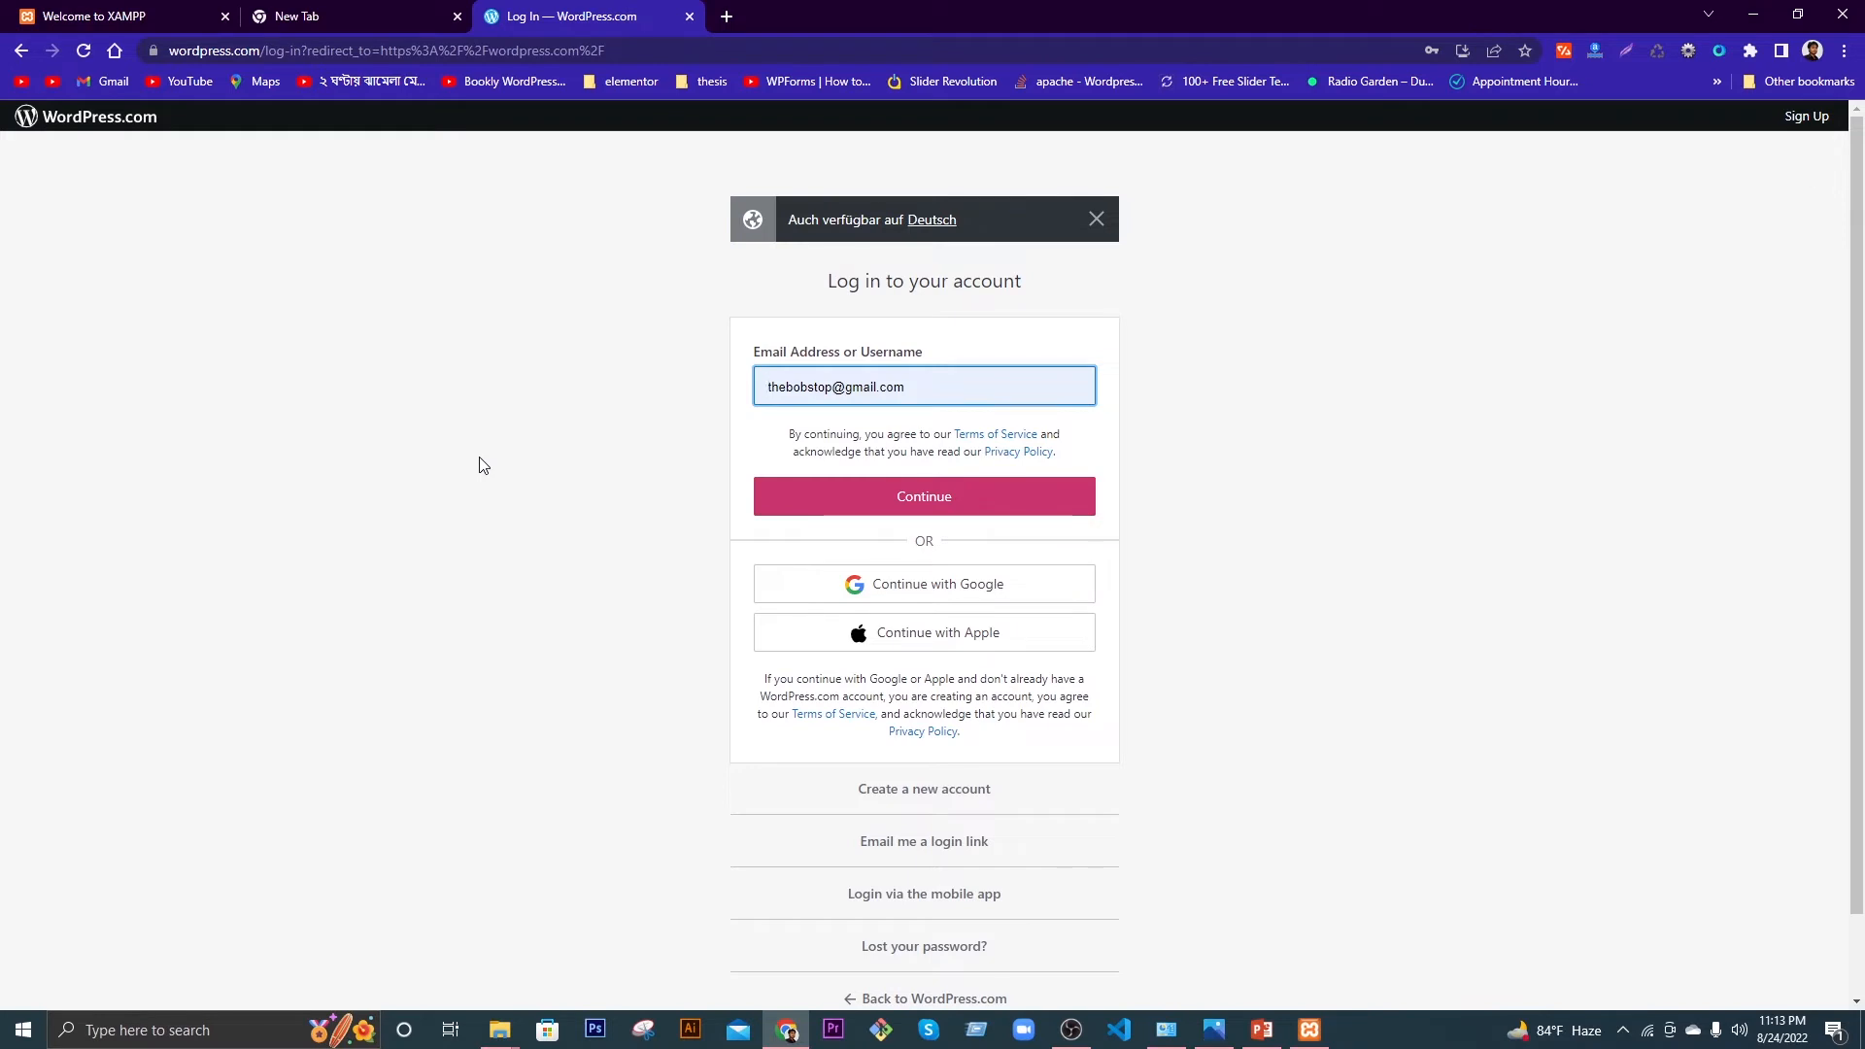
Step: Load the typed wordpress.org address in its tab and close the WordPress.com login tab
click(375, 16)
key(Return)
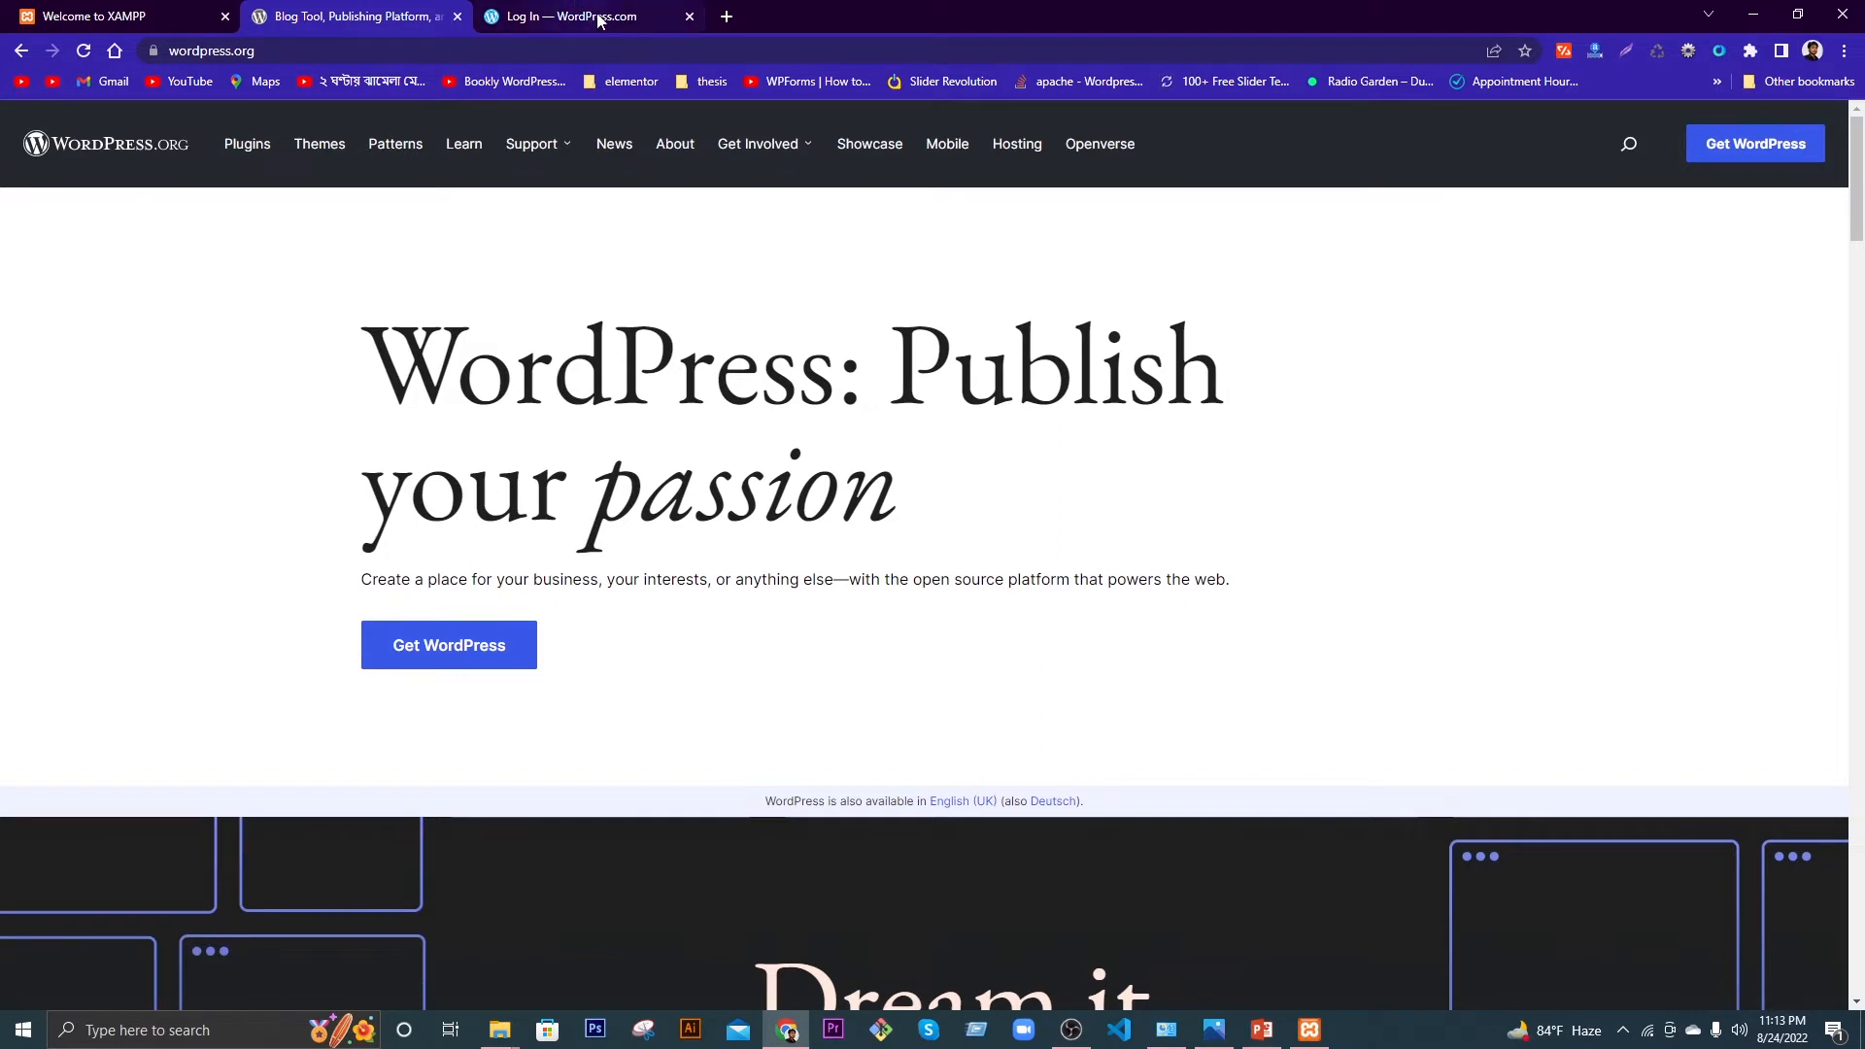
click(689, 18)
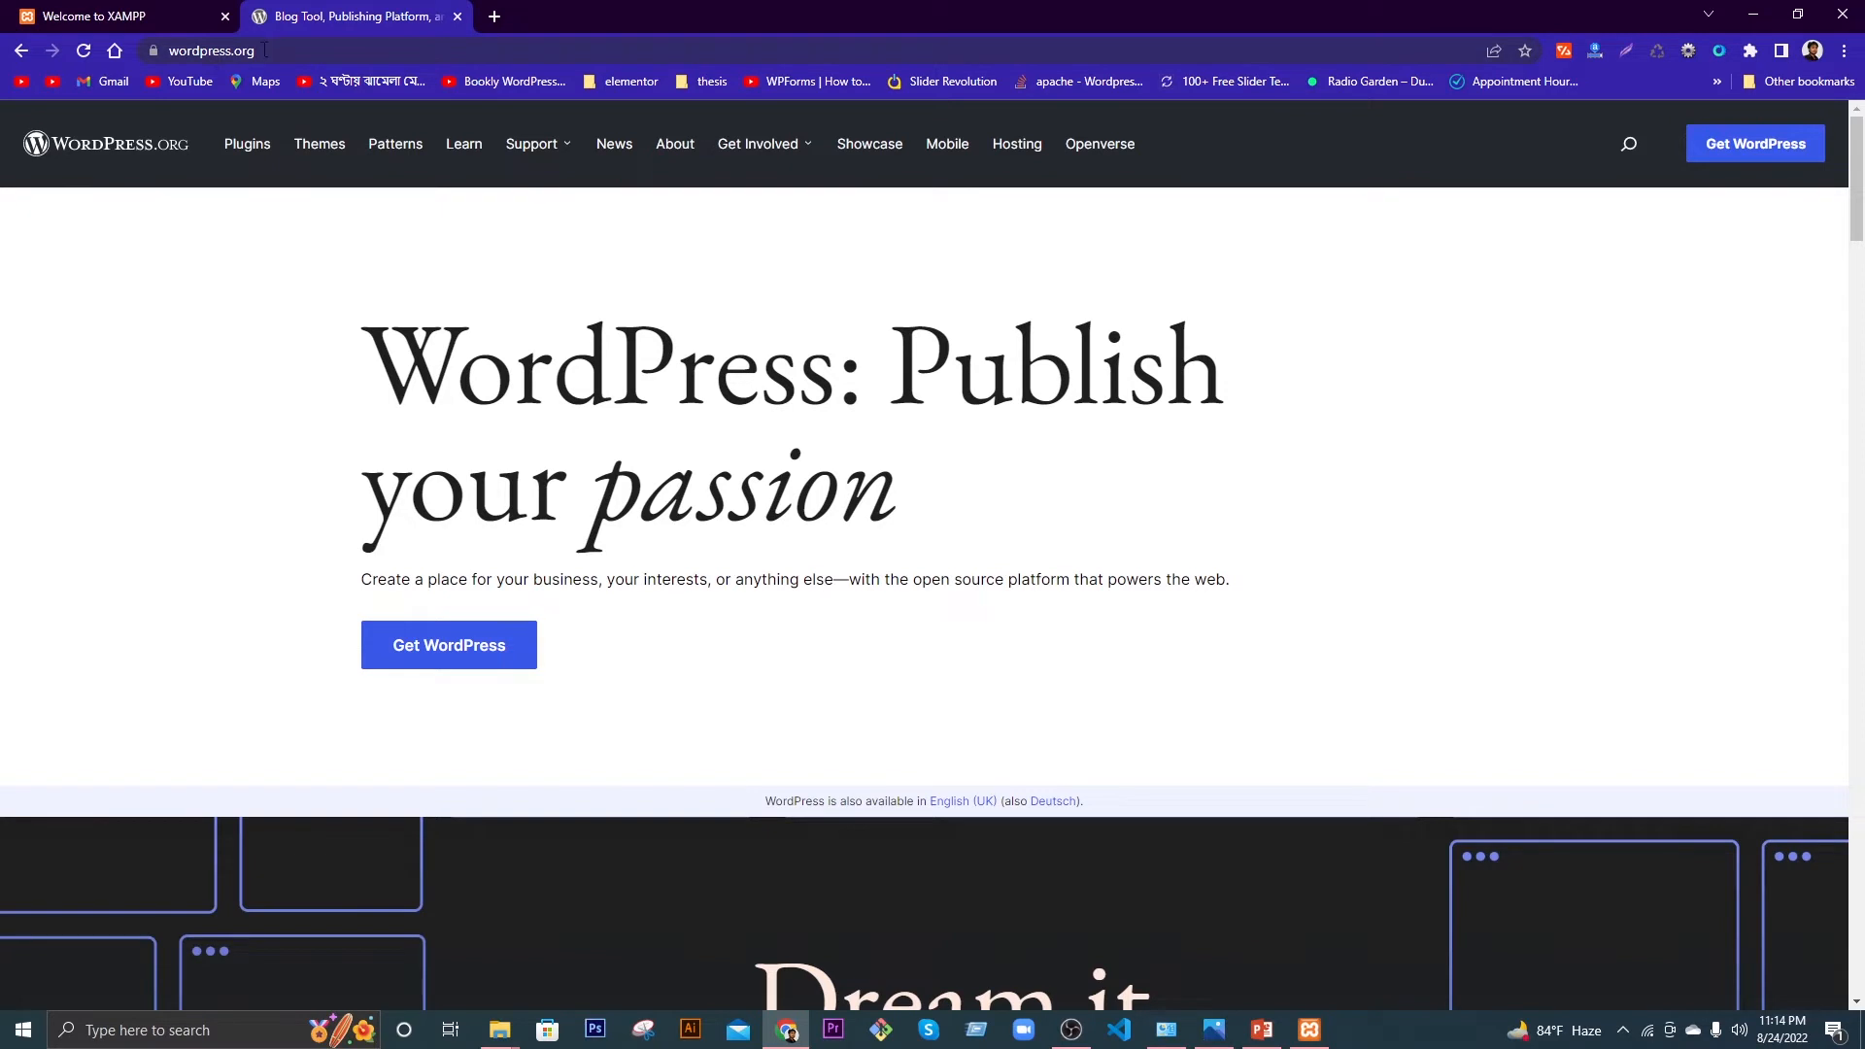
Step: Download WordPress 6.0.1 (wordpress-6.0.1.zip) from WordPress.org and dismiss the thank-you message
click(464, 654)
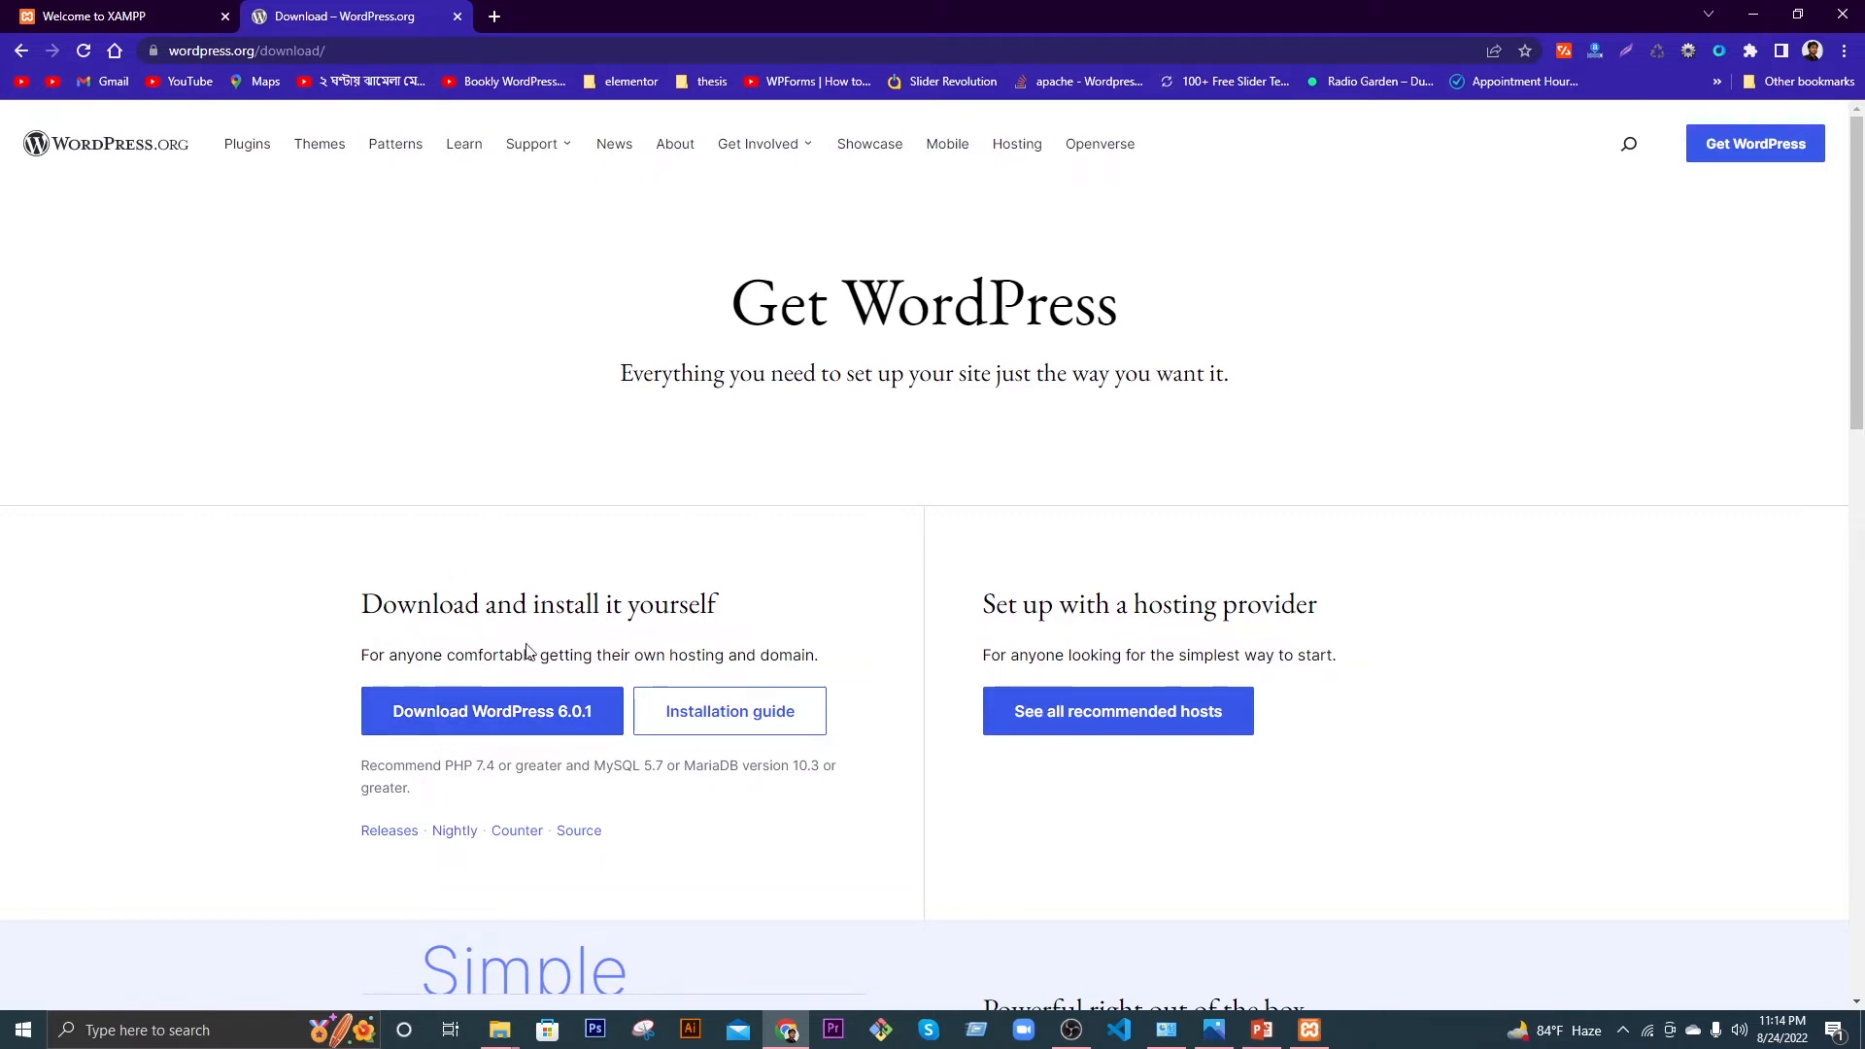
click(544, 719)
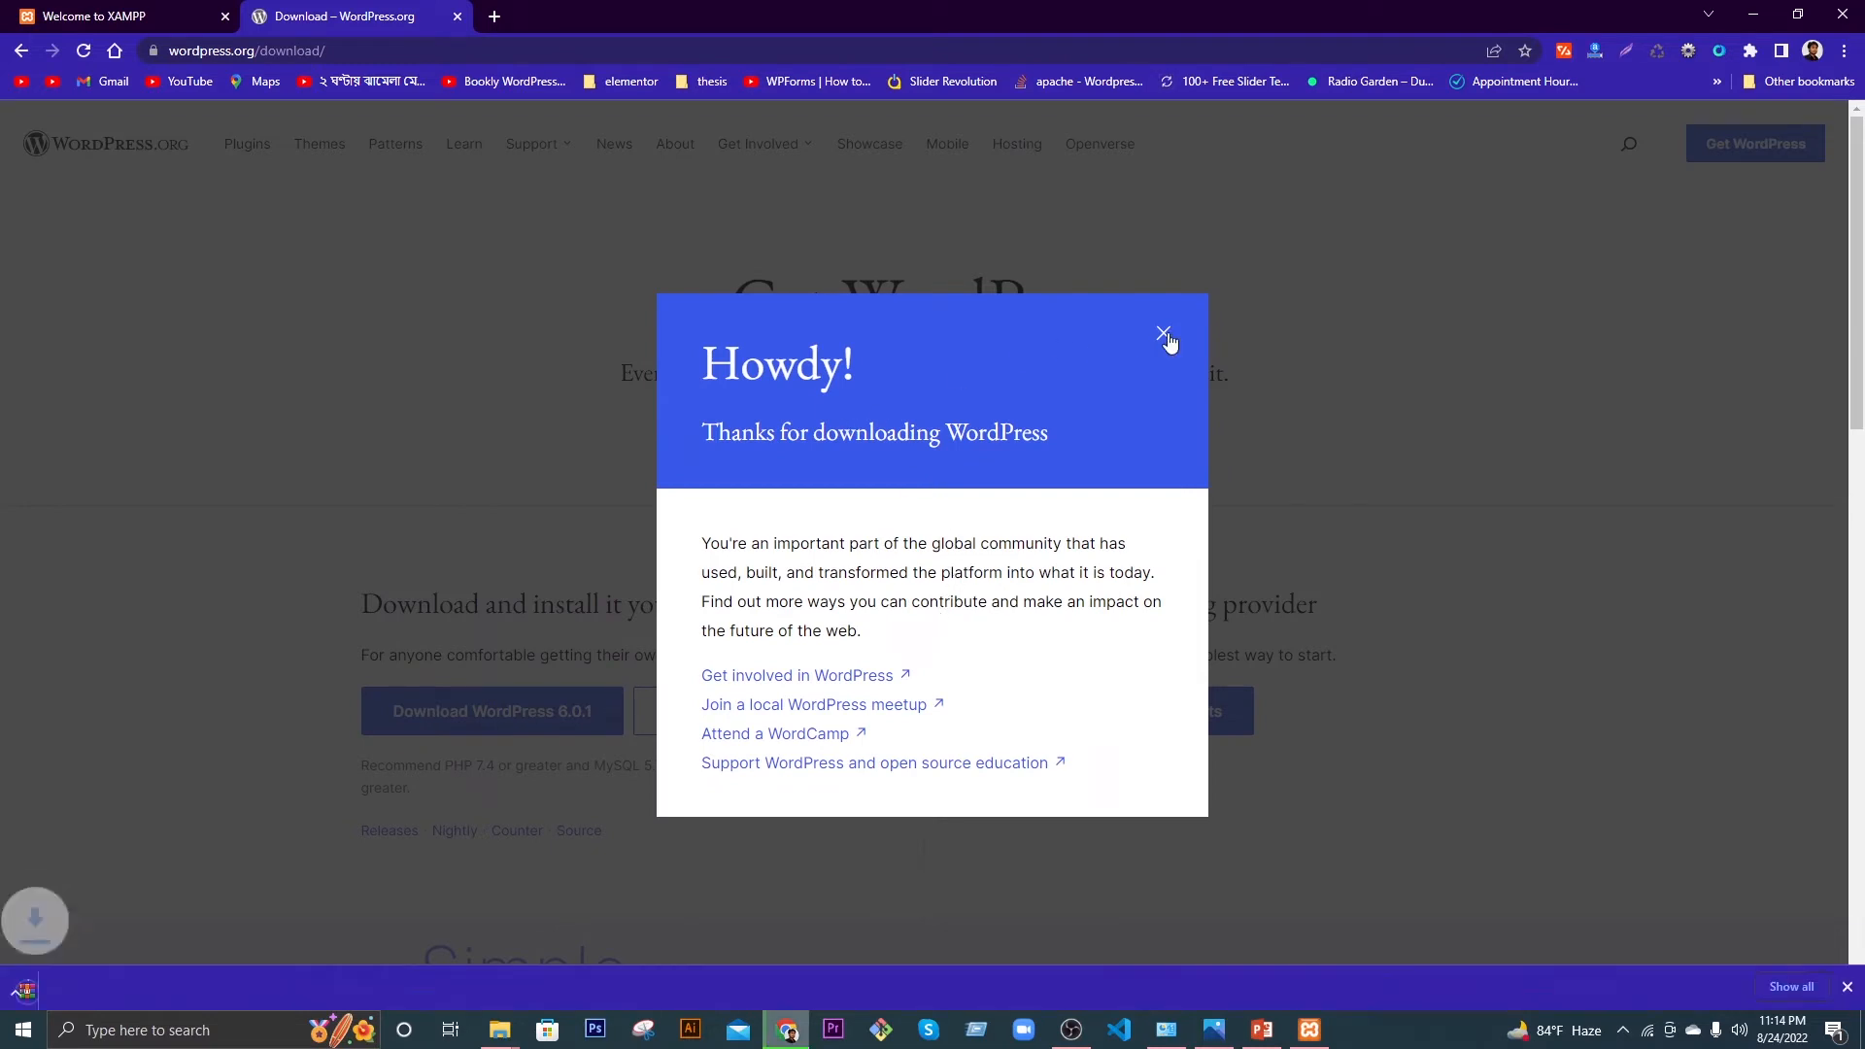
click(1104, 413)
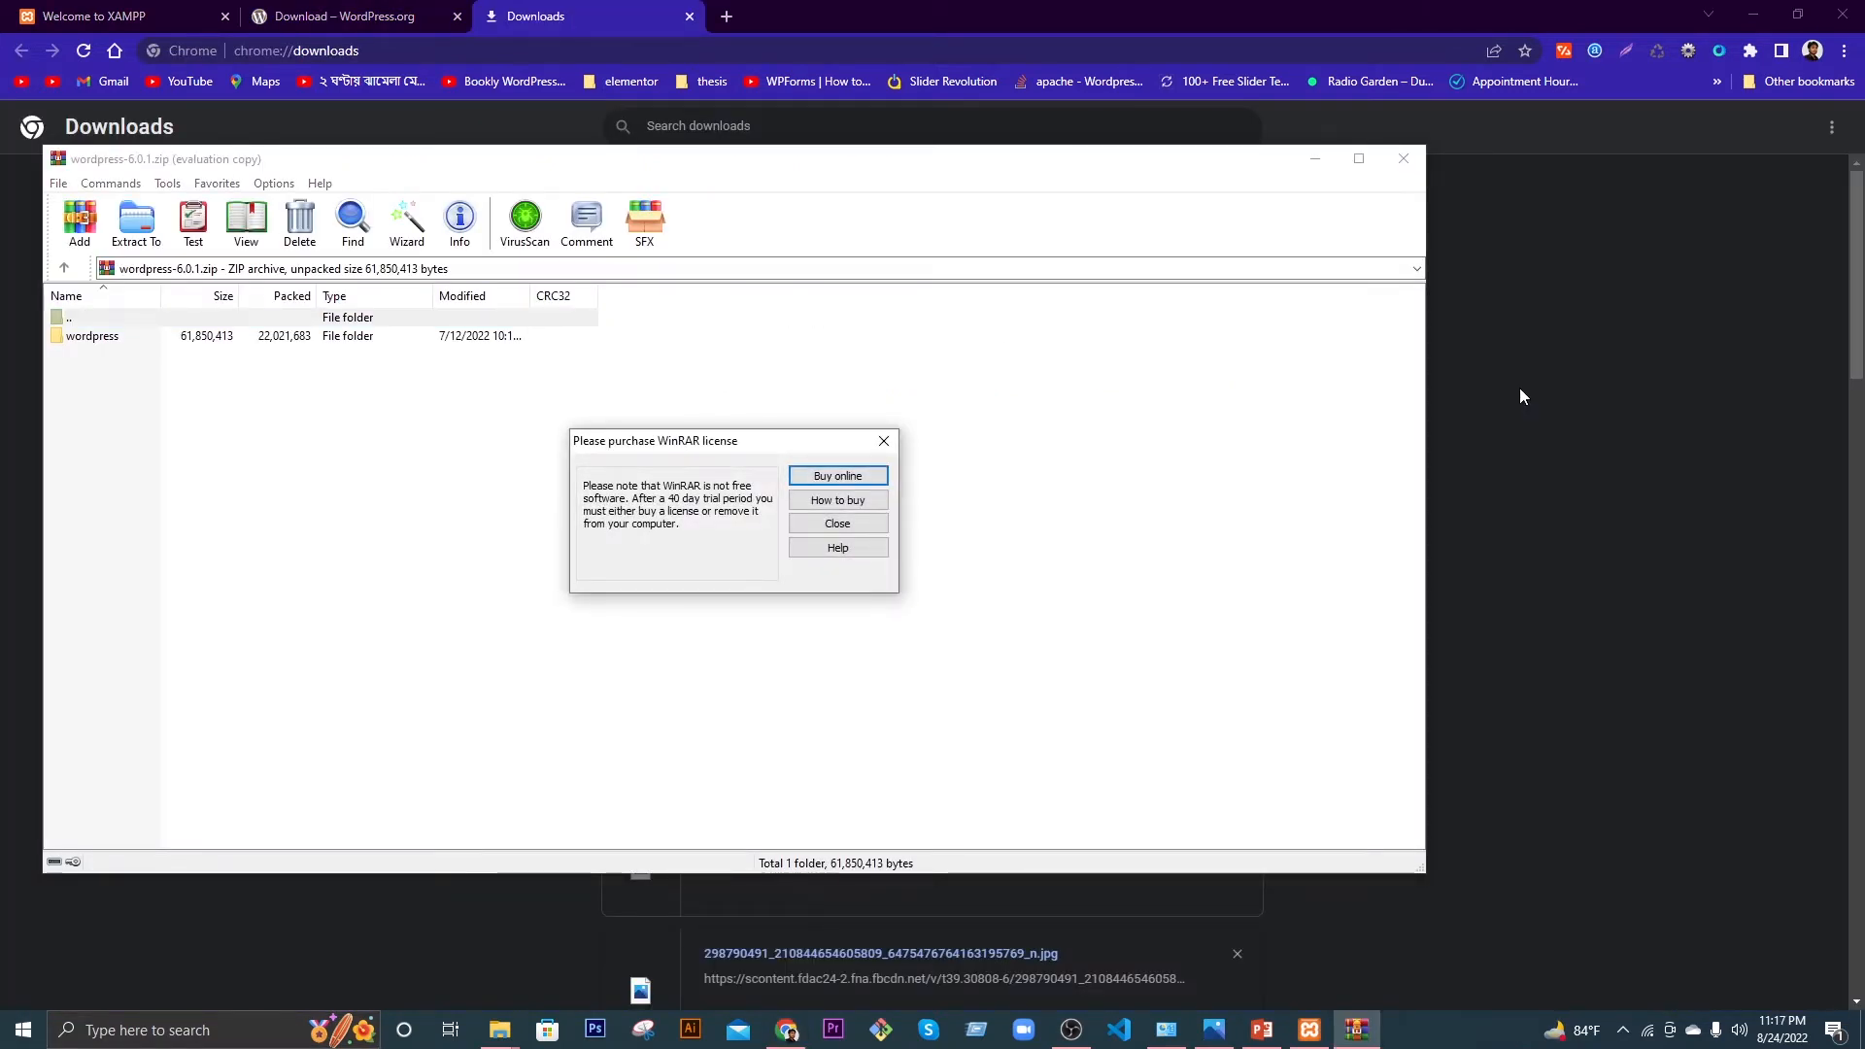
Step: Close WinRAR, copy wordpress-6.0.1.zip from the Downloads folder, and close the folder and browser windows
click(884, 442)
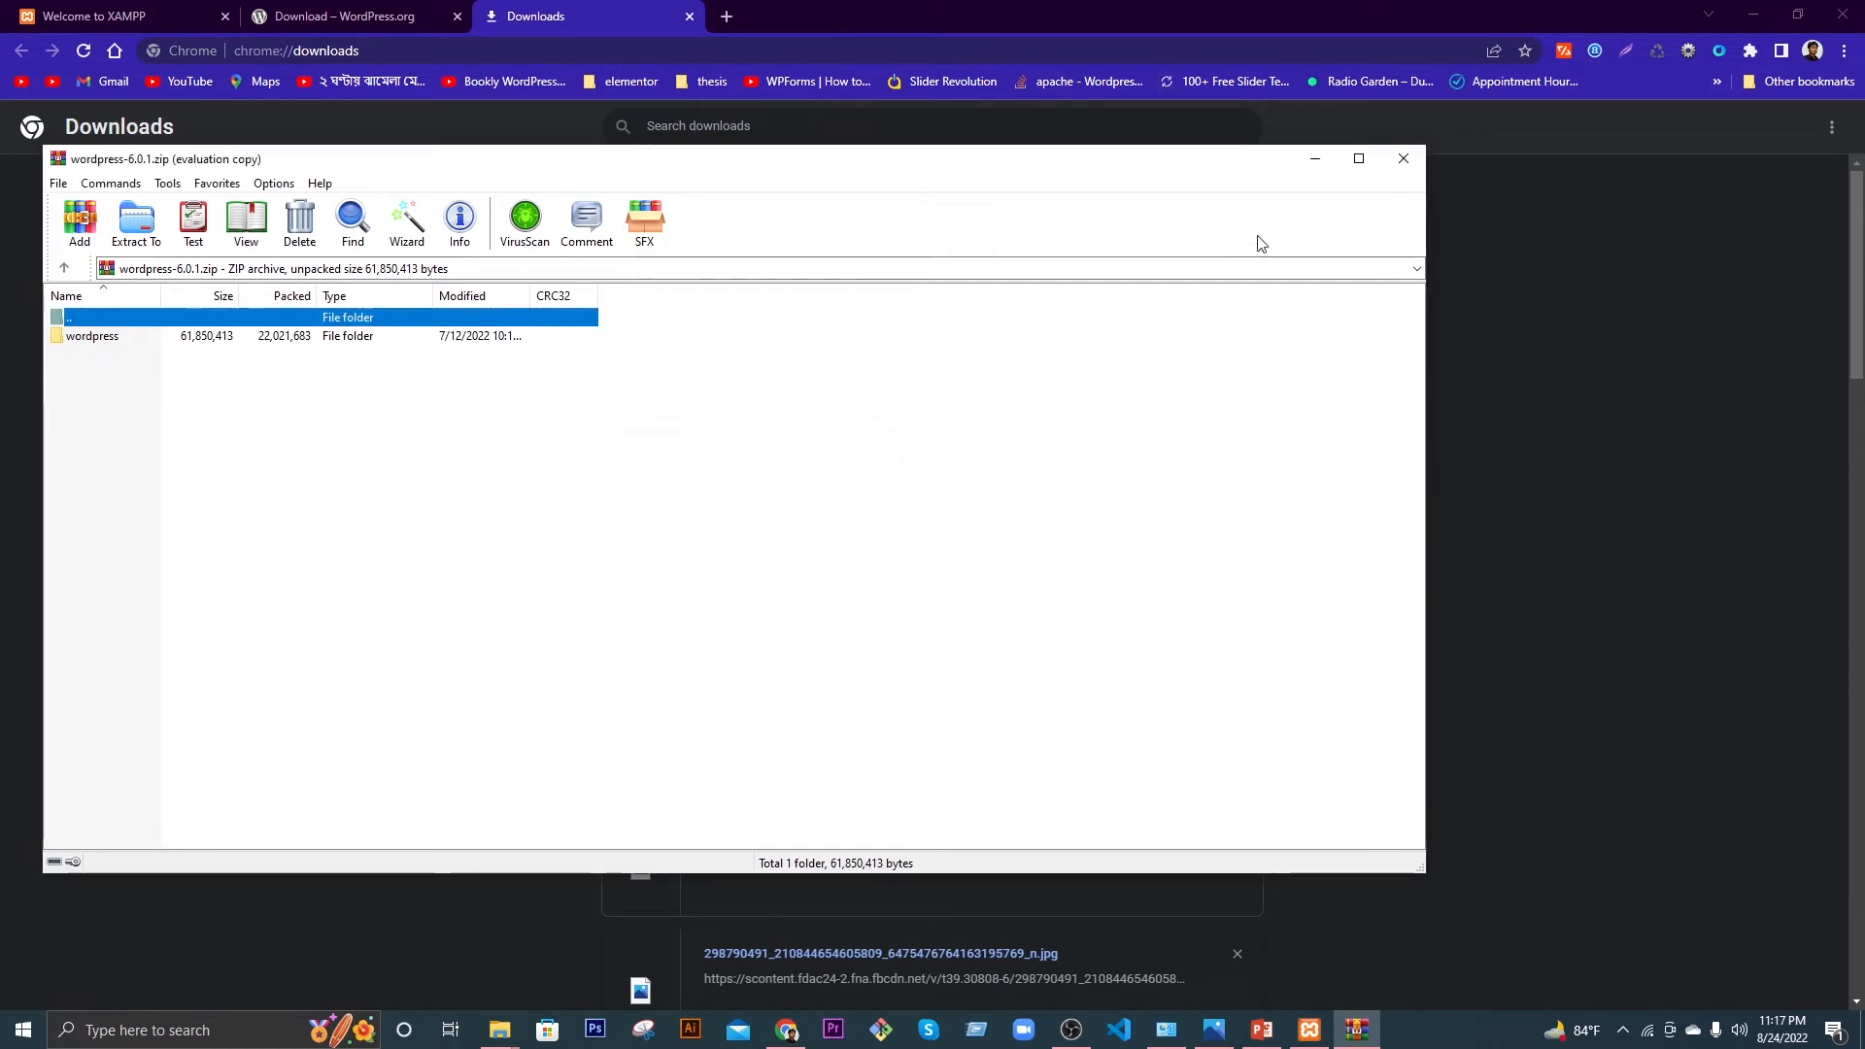
click(1402, 159)
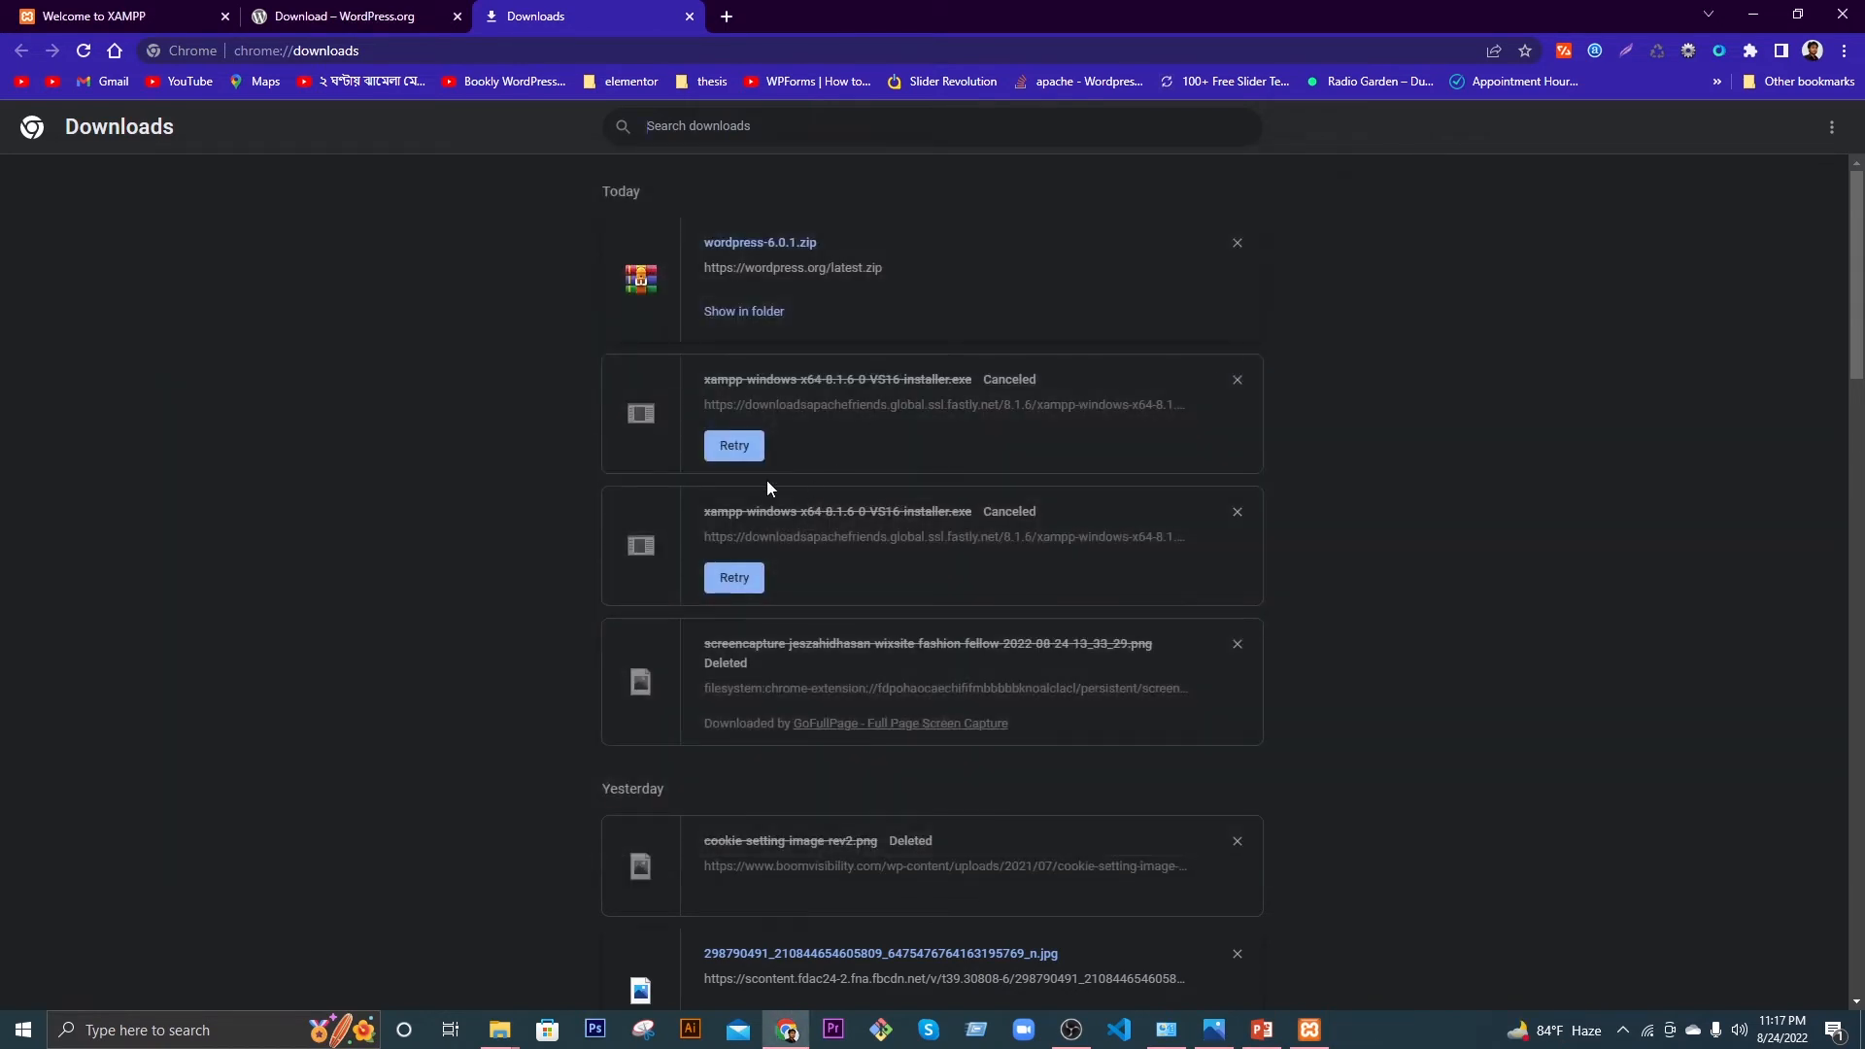
click(743, 311)
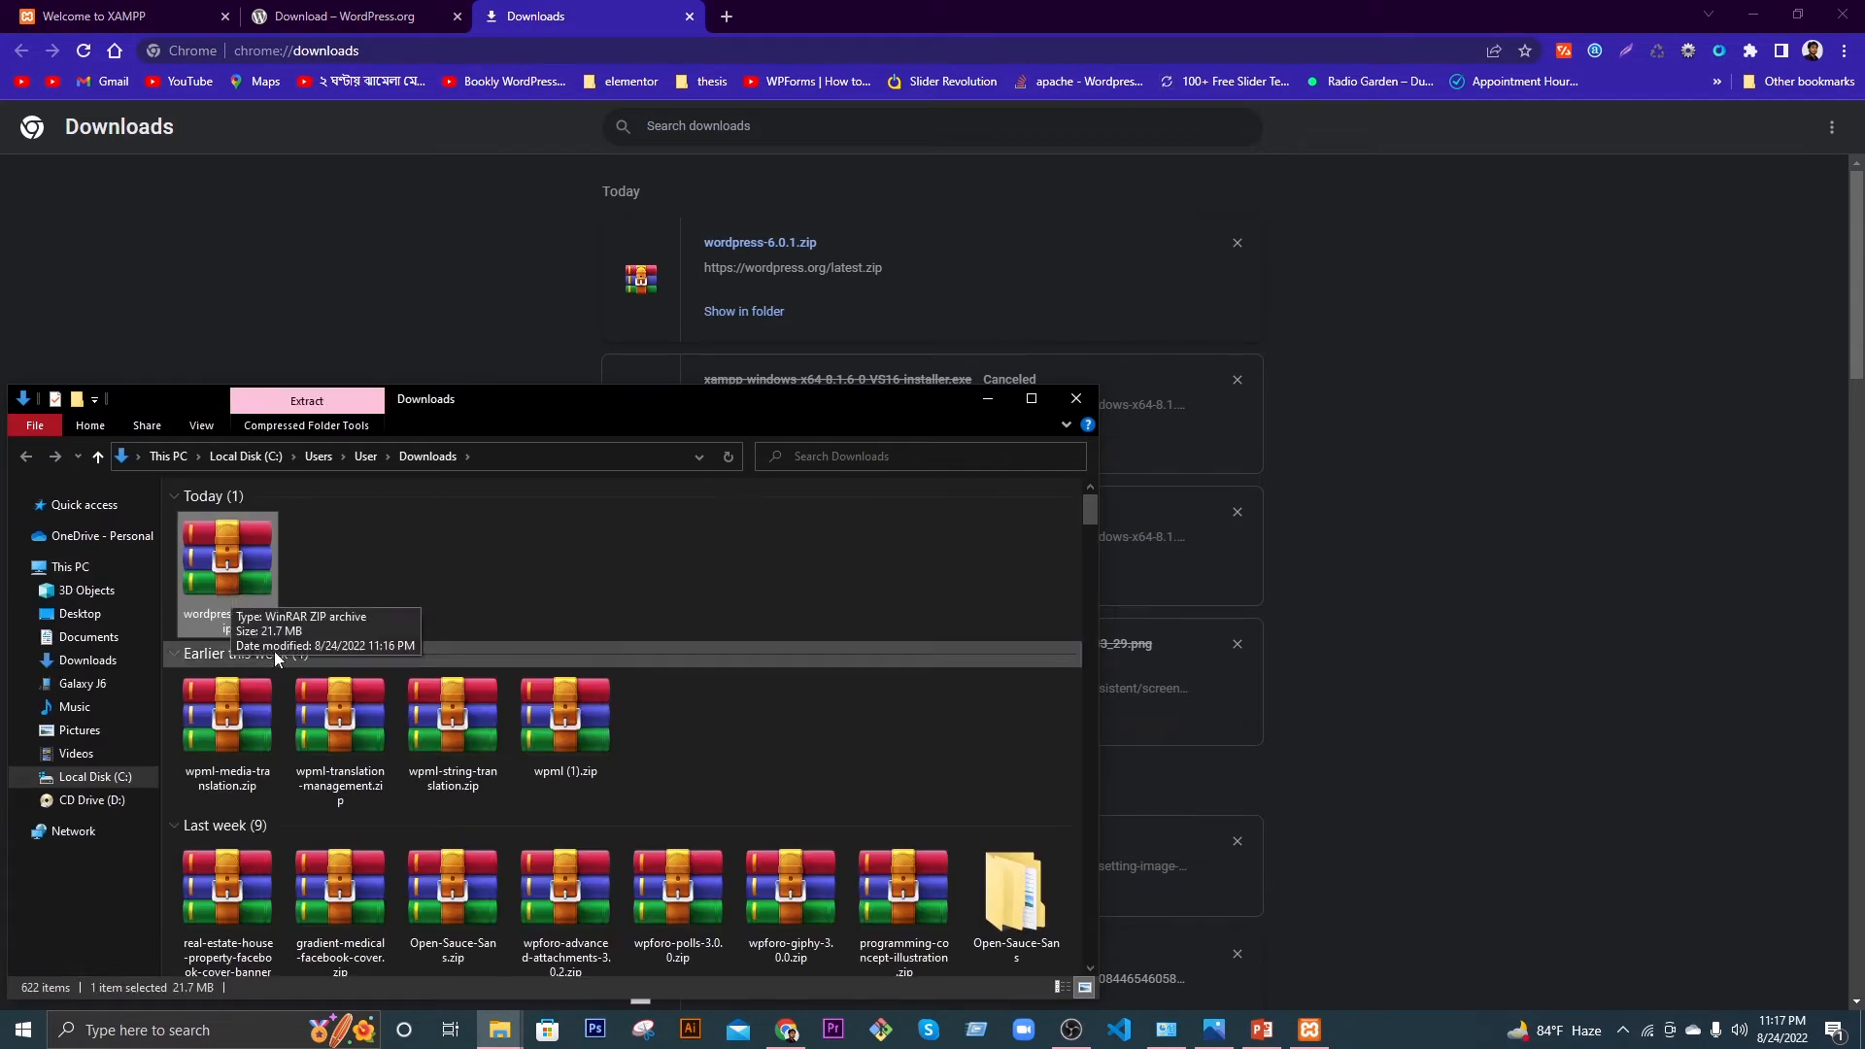
right_click(227, 569)
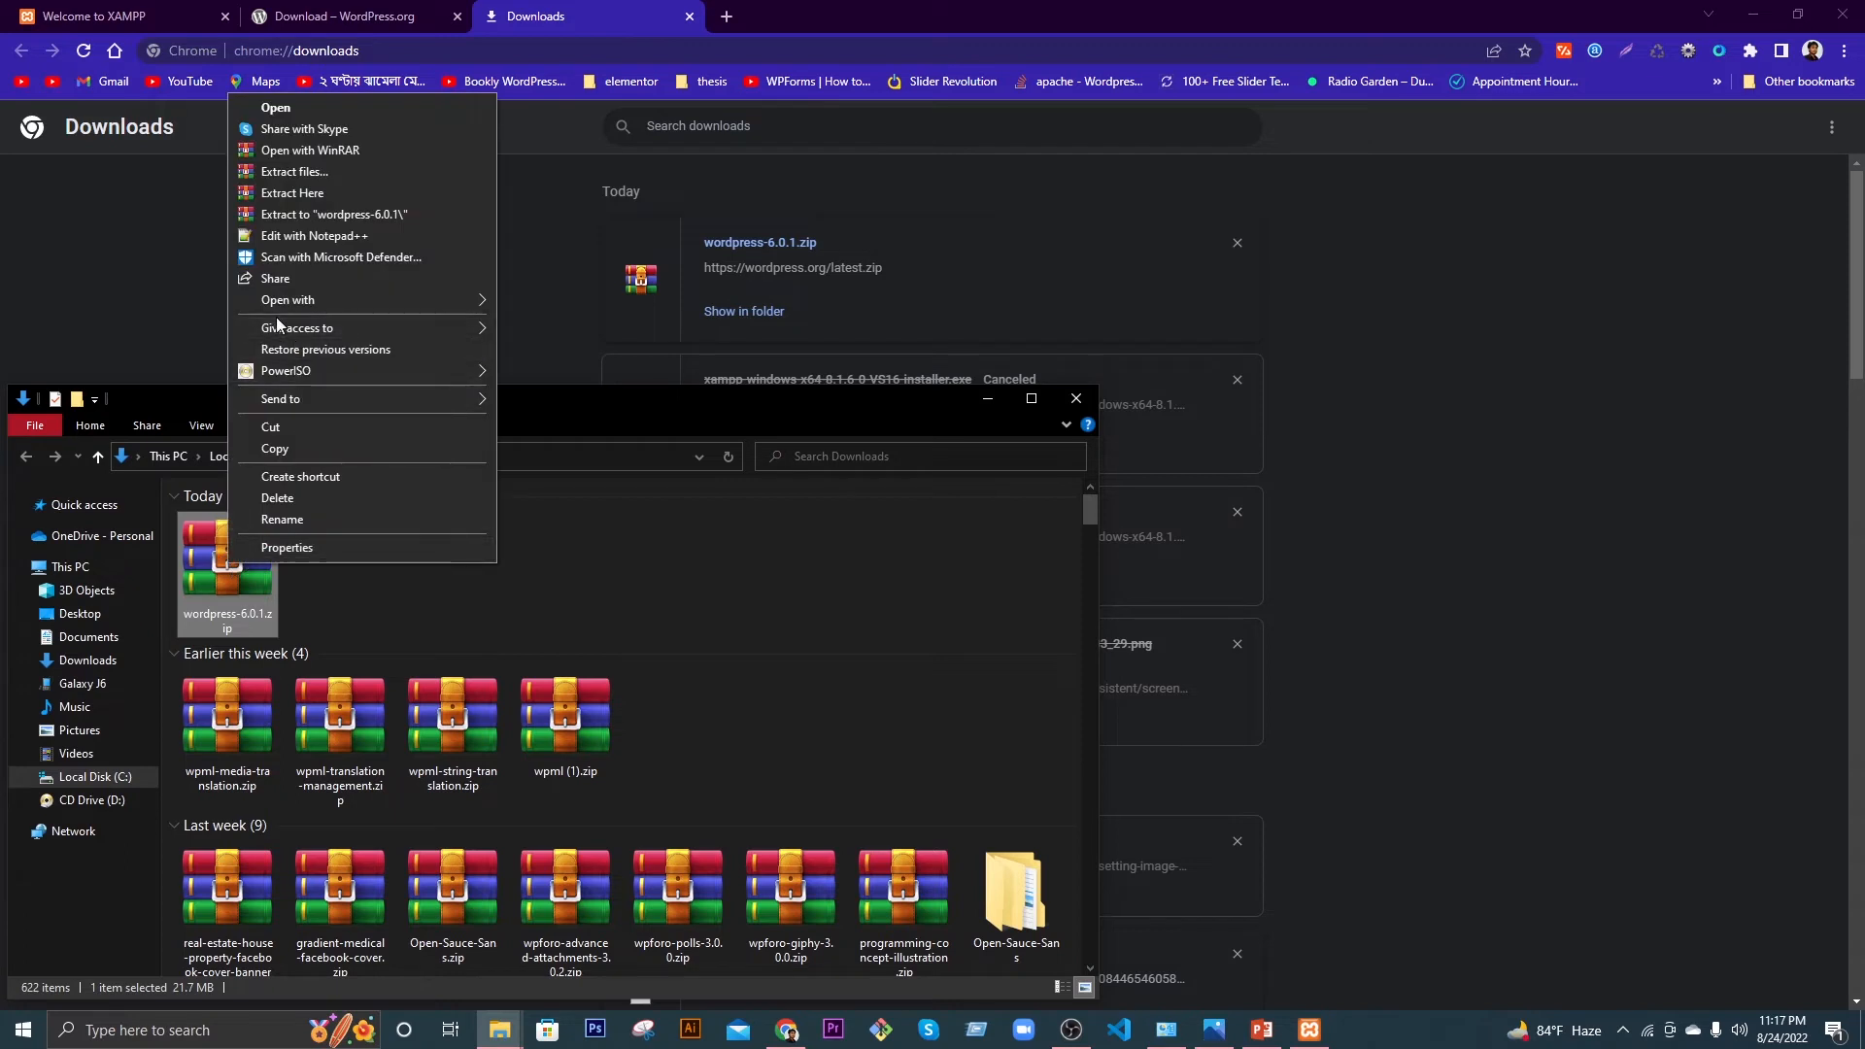
click(293, 445)
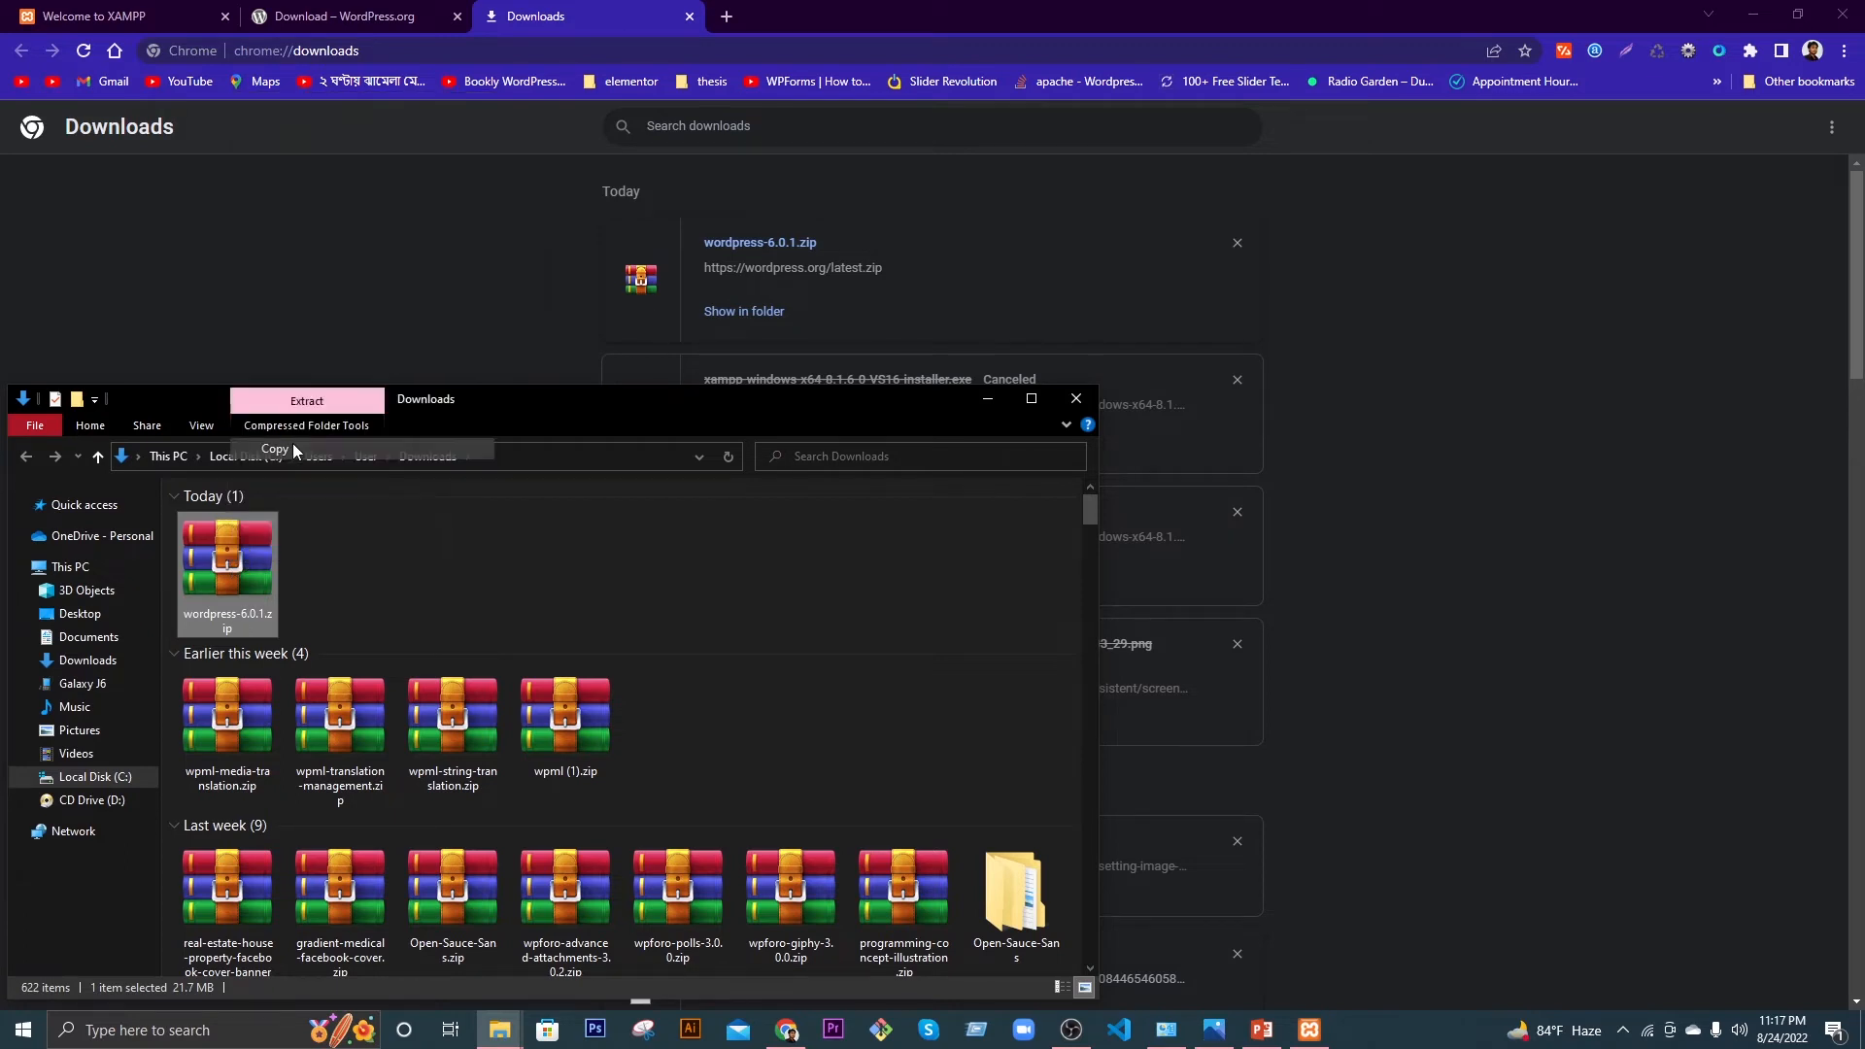
click(1076, 398)
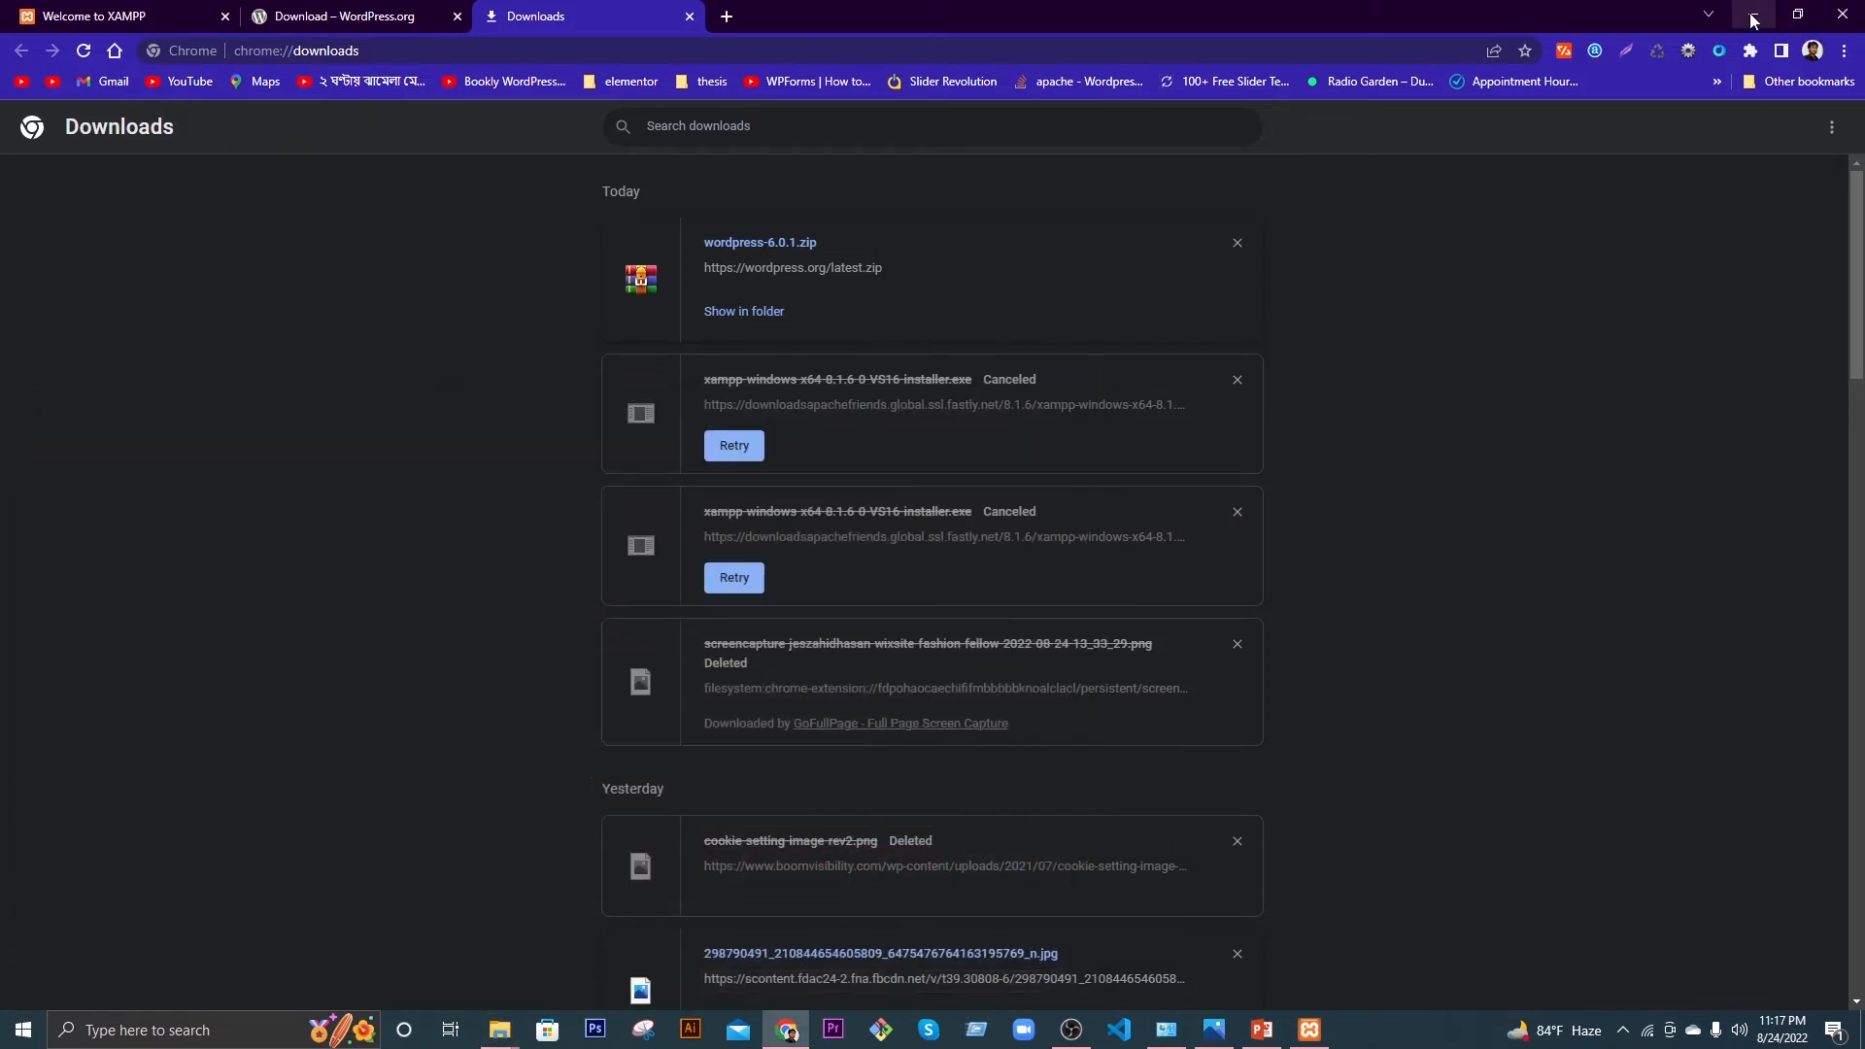
click(1753, 16)
Step: Navigate from This PC through Local Disk (C:) and xampp into the htdocs folder
double_click(44, 111)
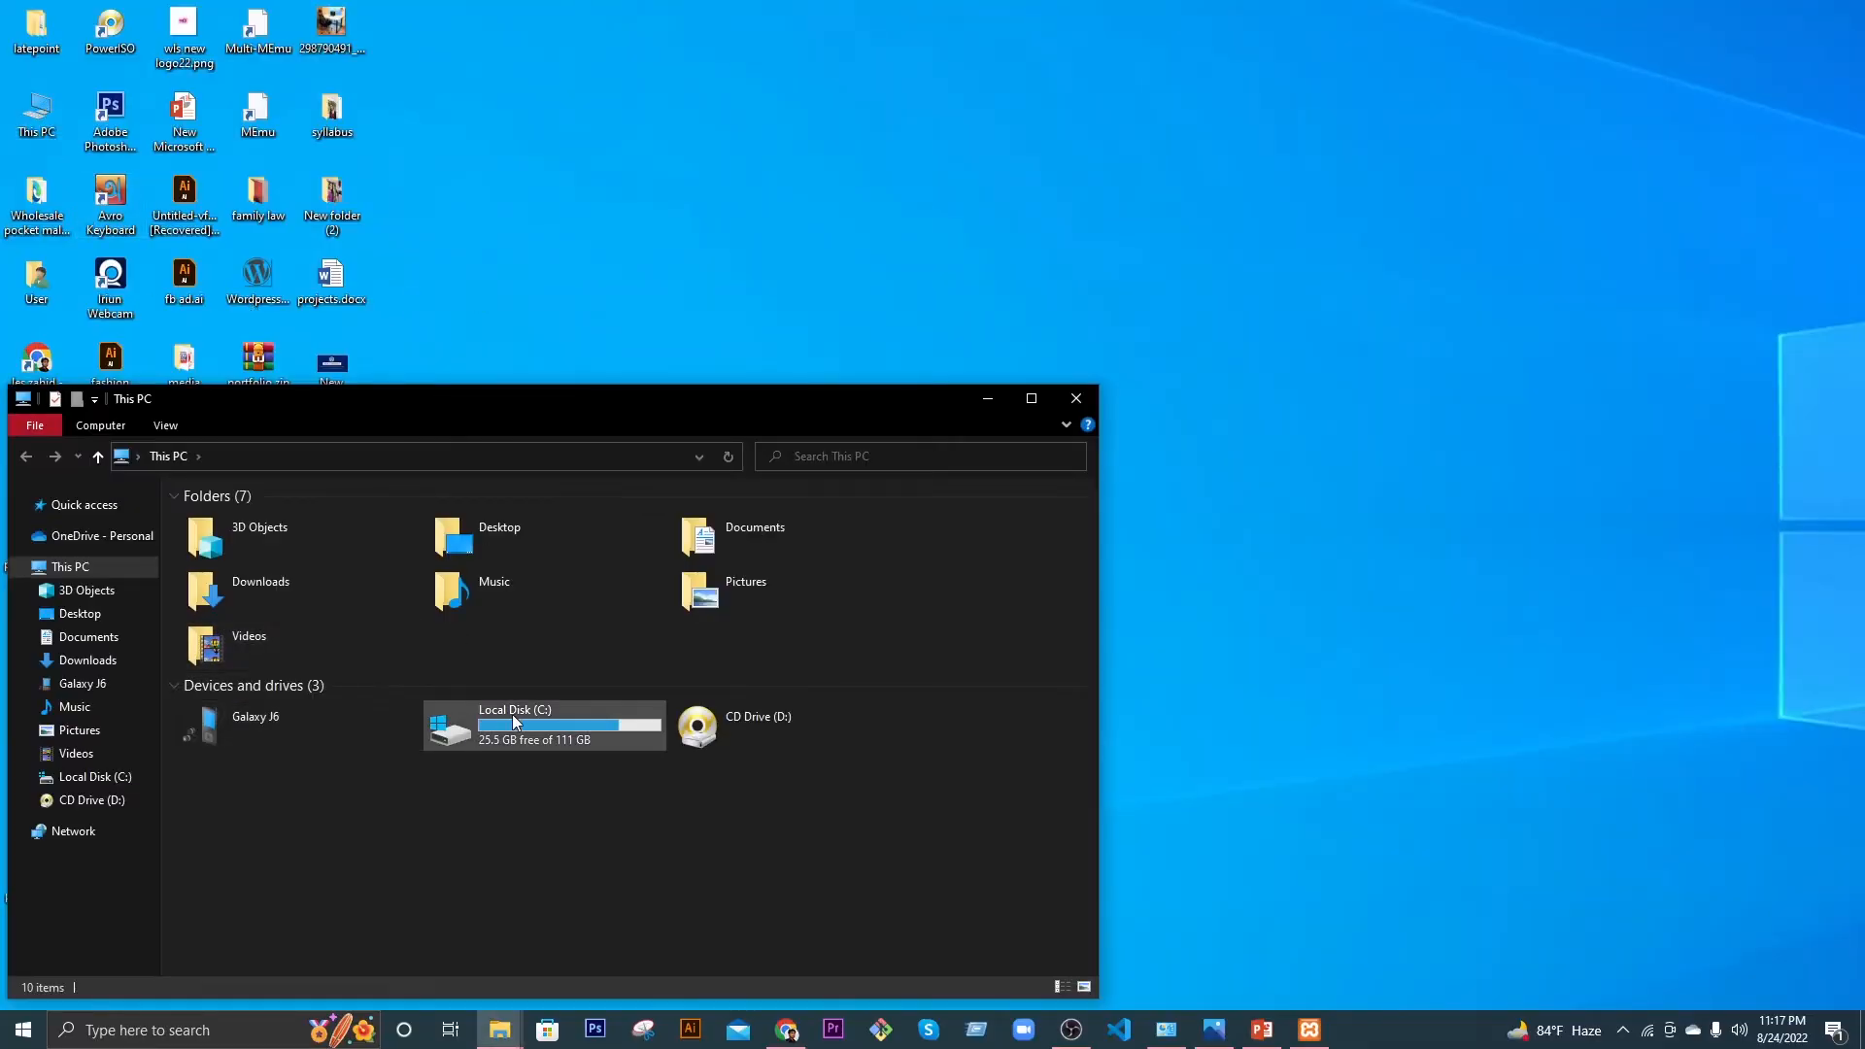
double_click(528, 723)
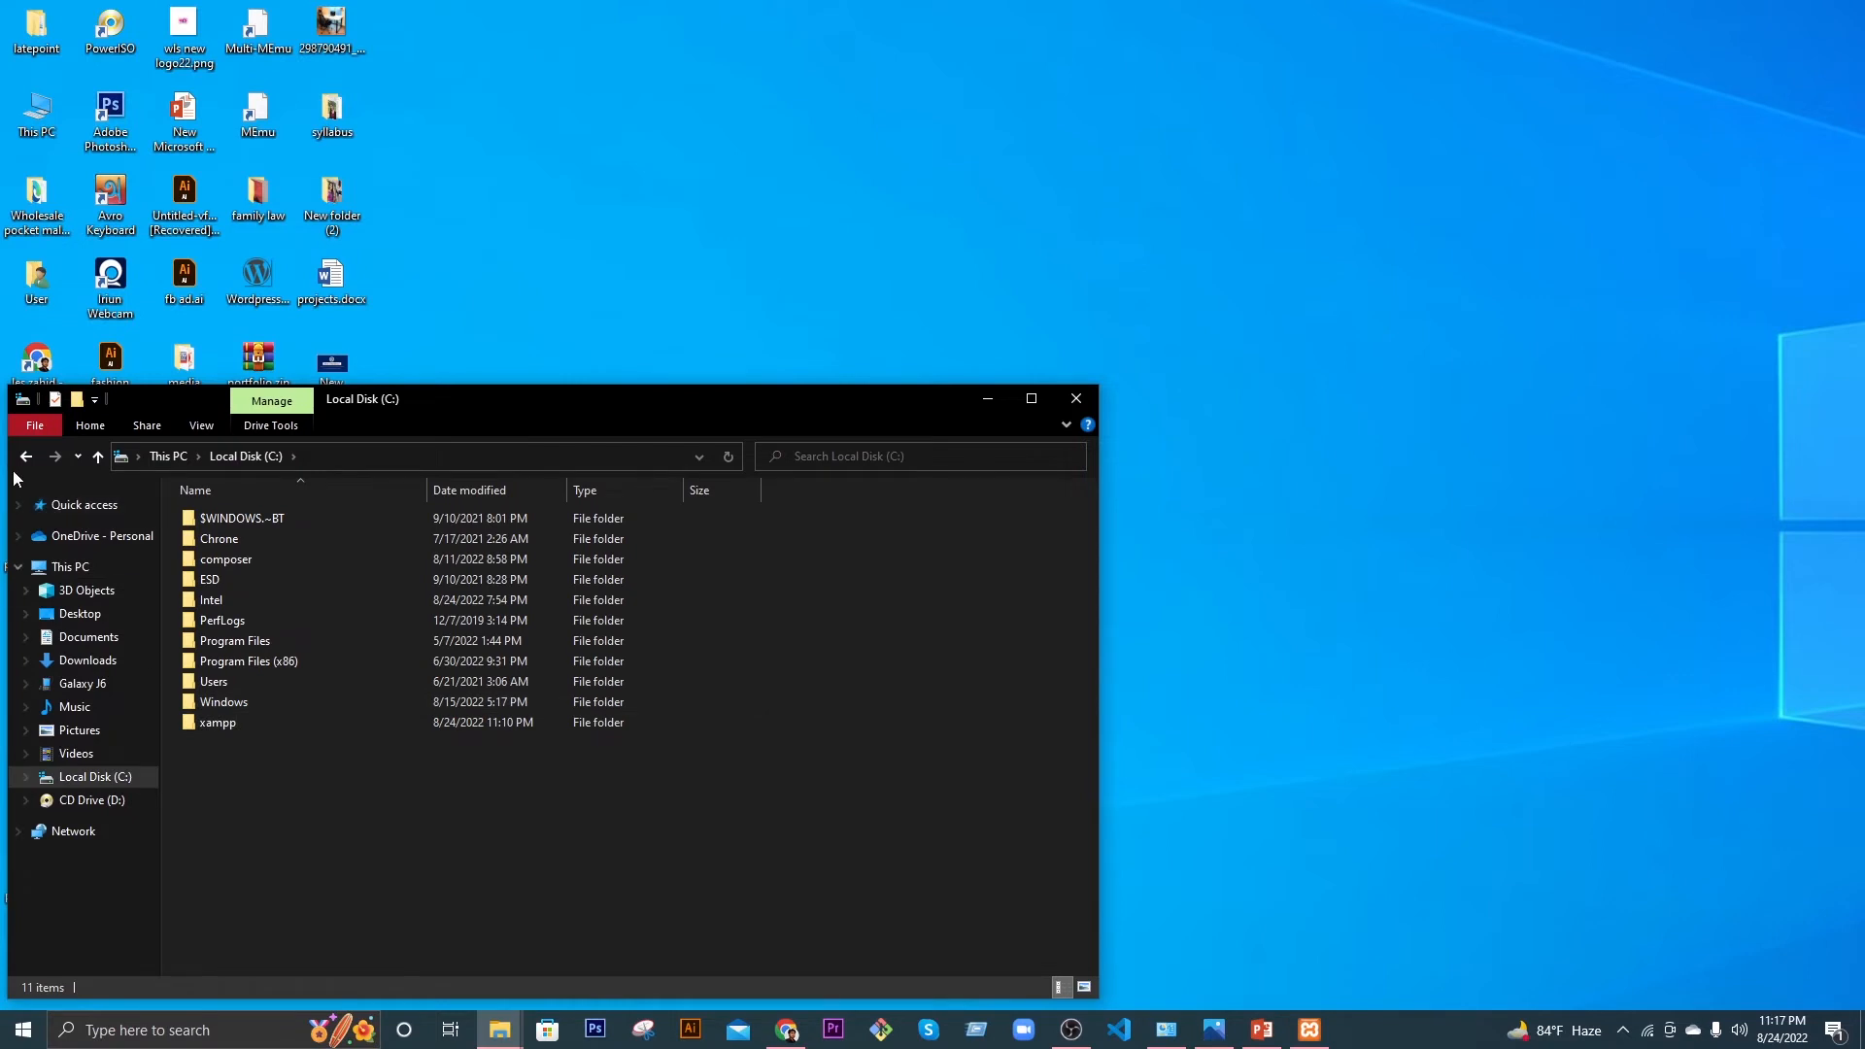
click(26, 455)
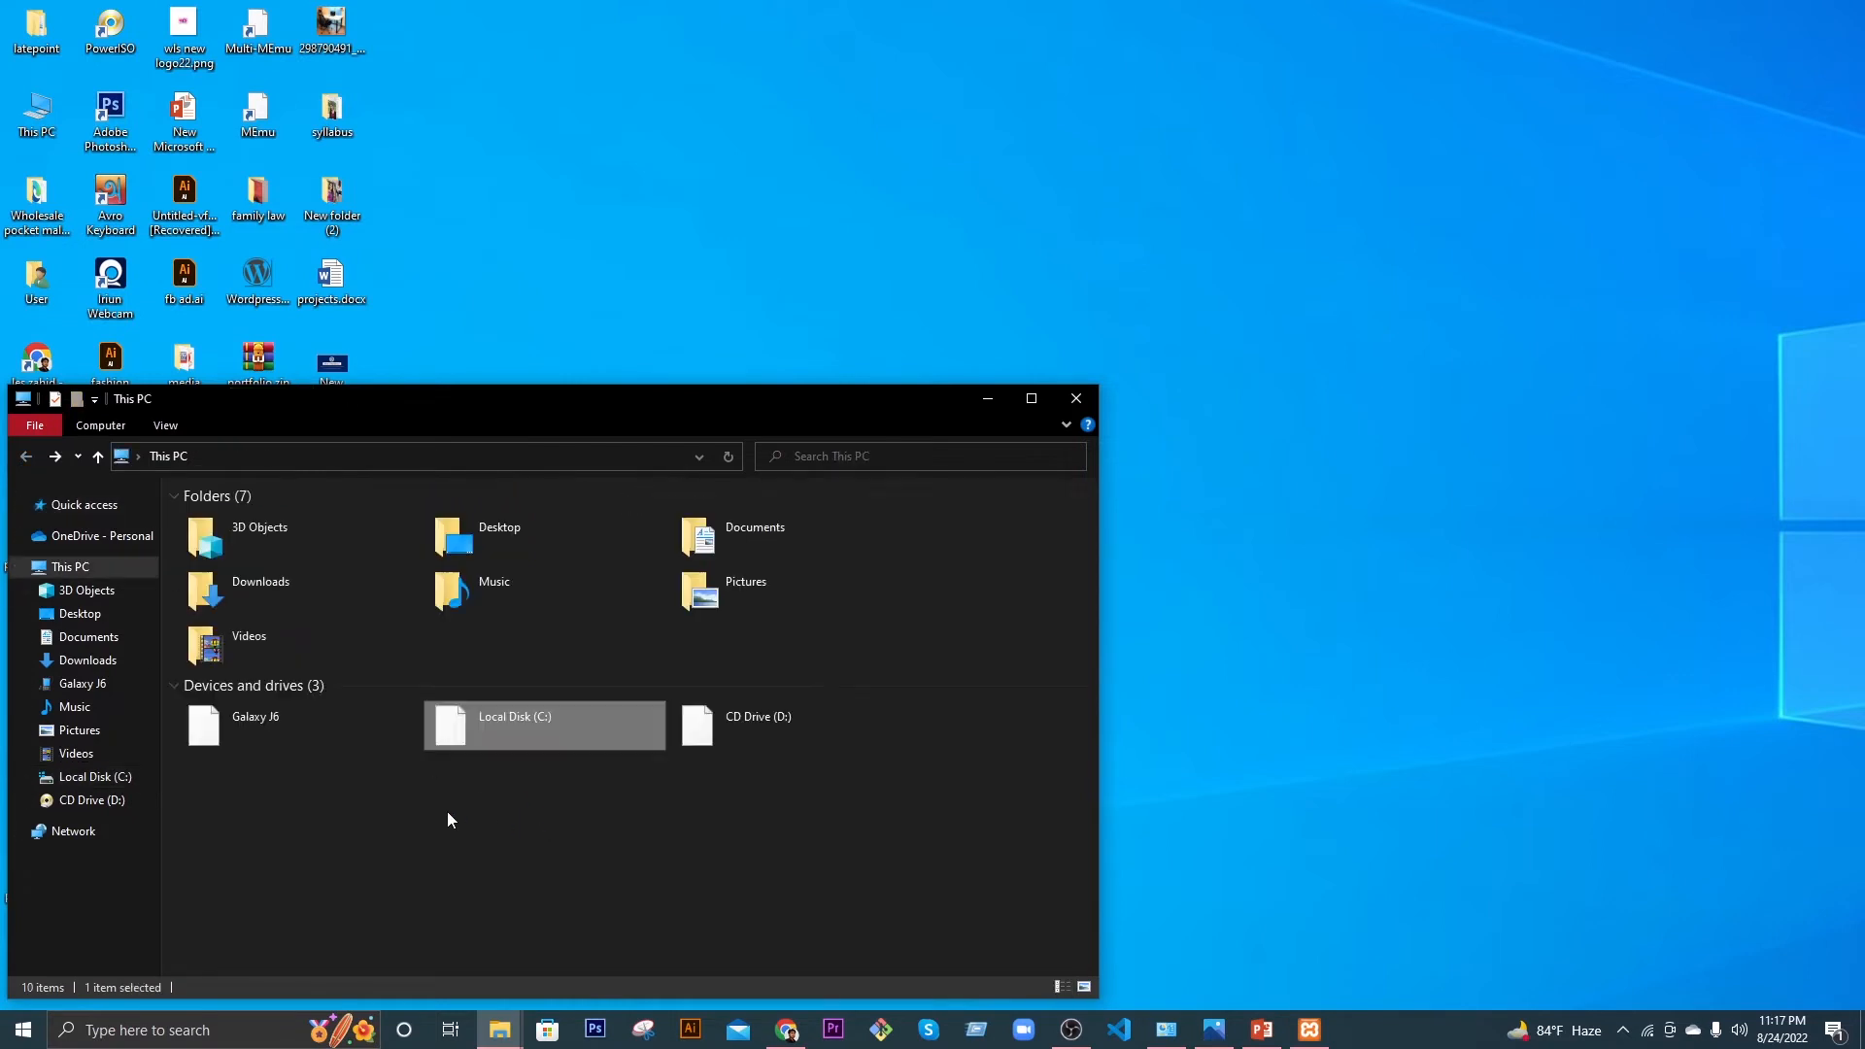
double_click(534, 731)
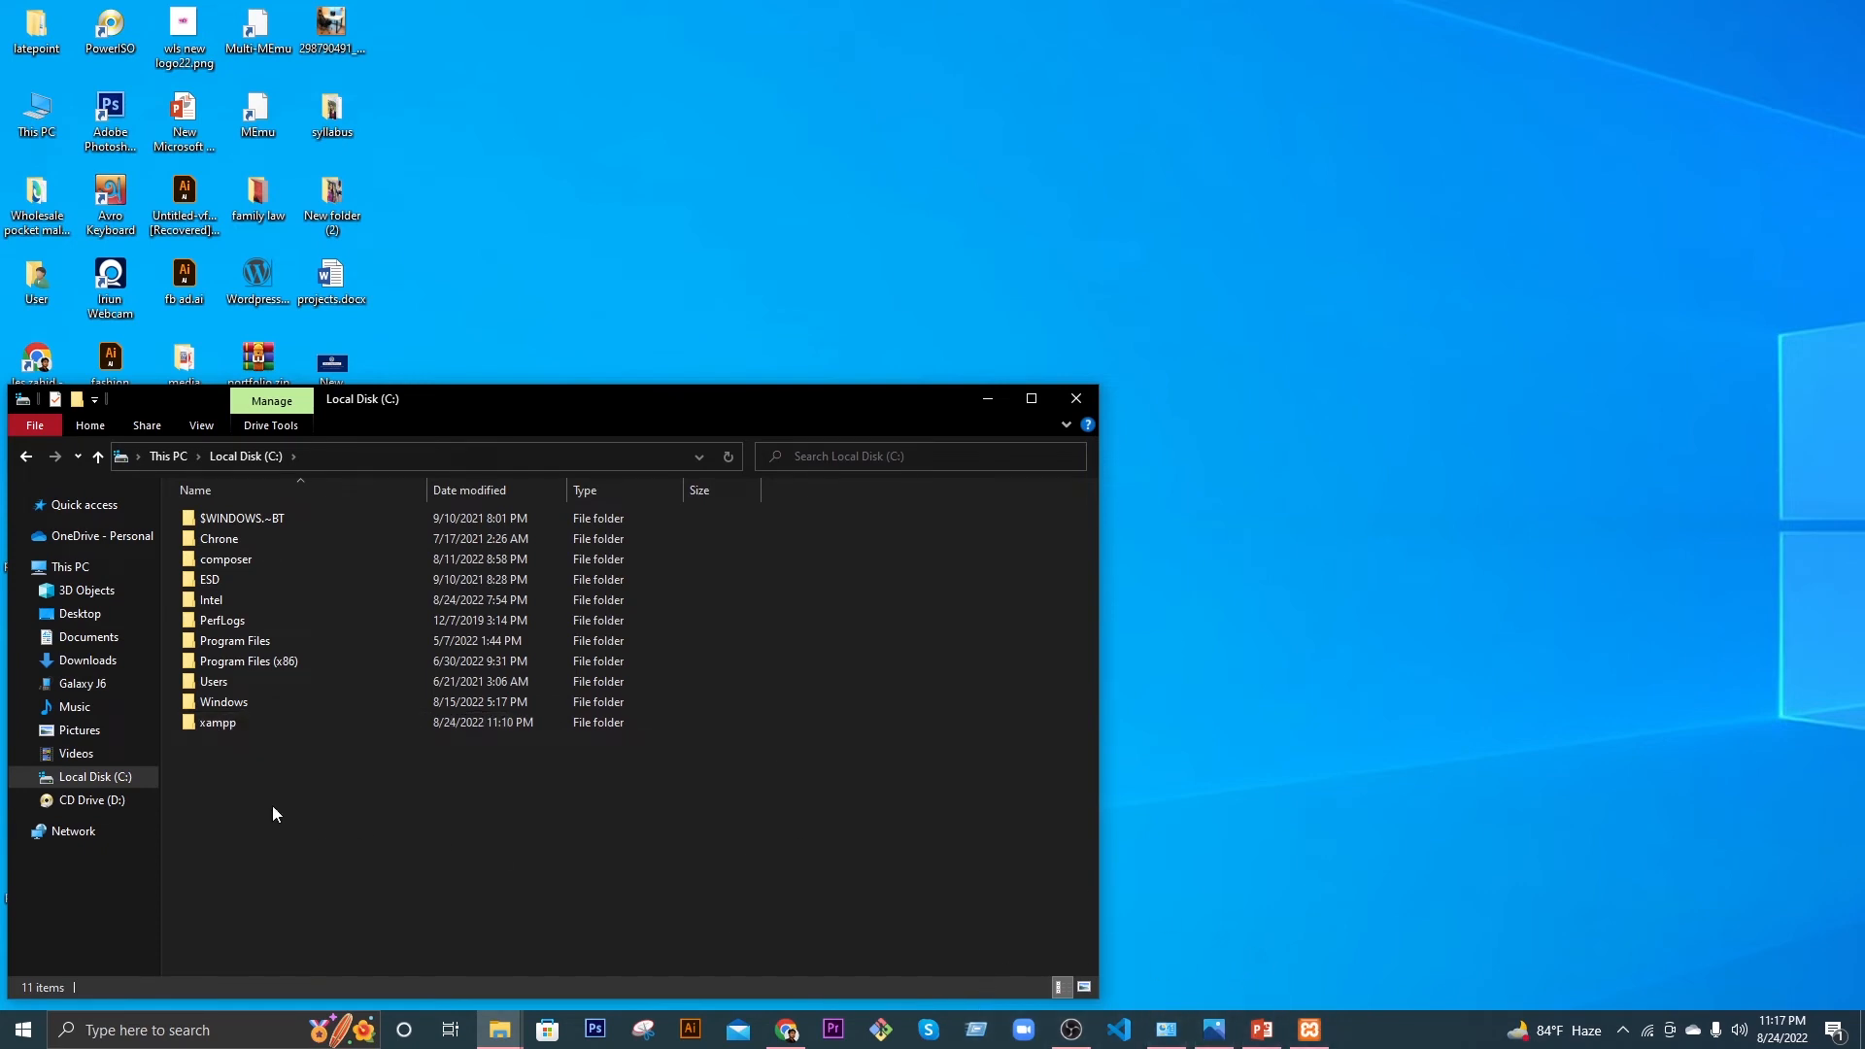
double_click(252, 728)
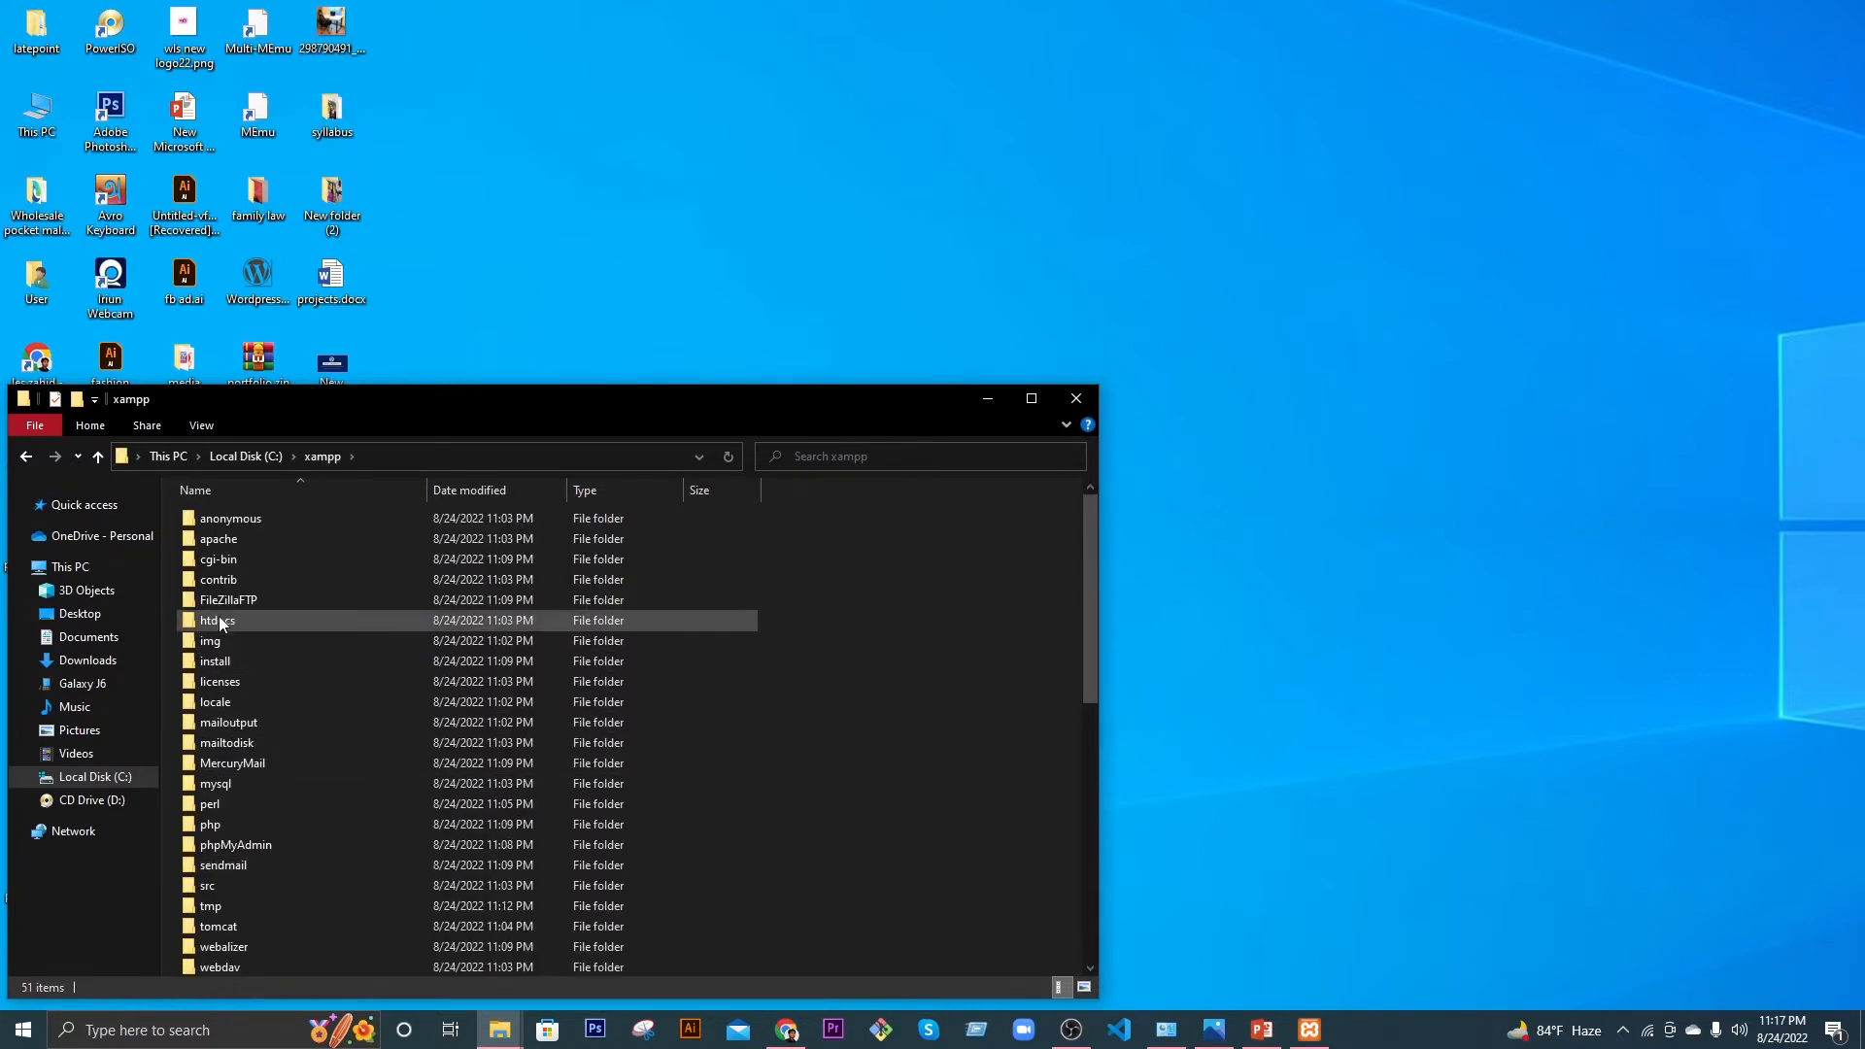
click(220, 621)
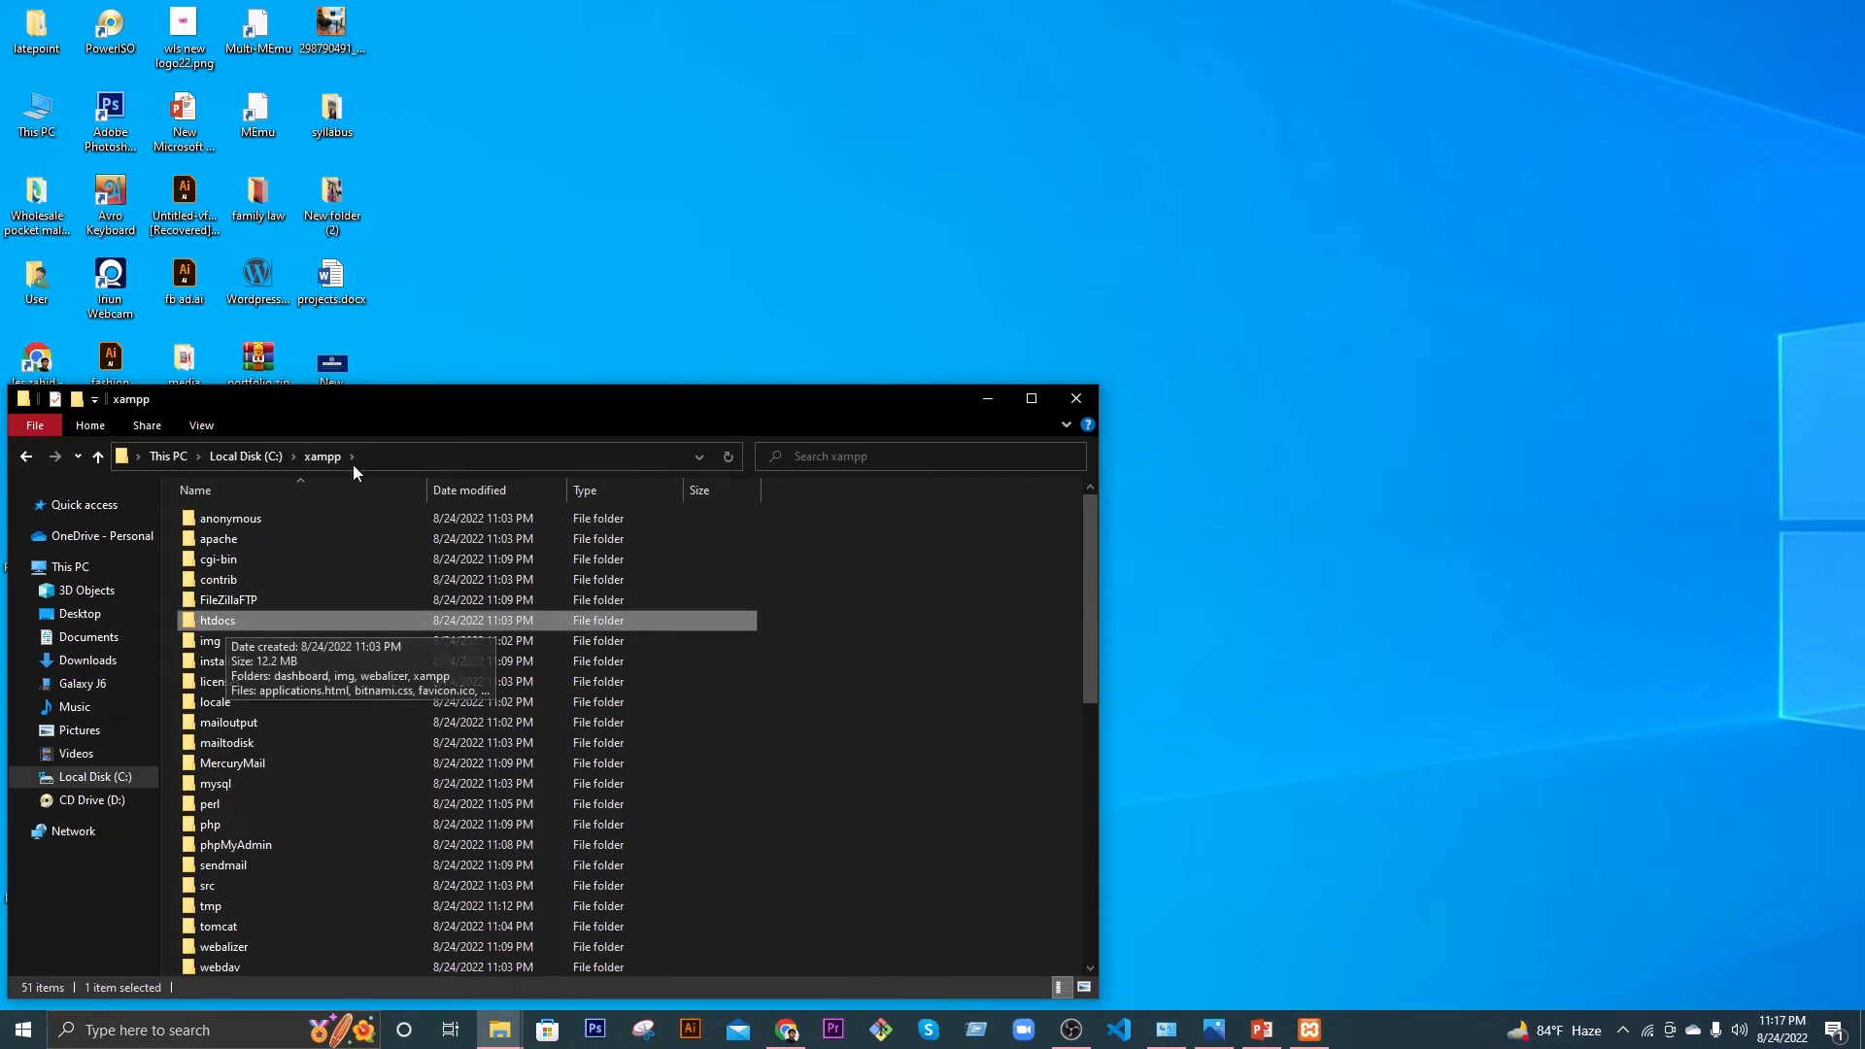
drag(386, 398, 792, 169)
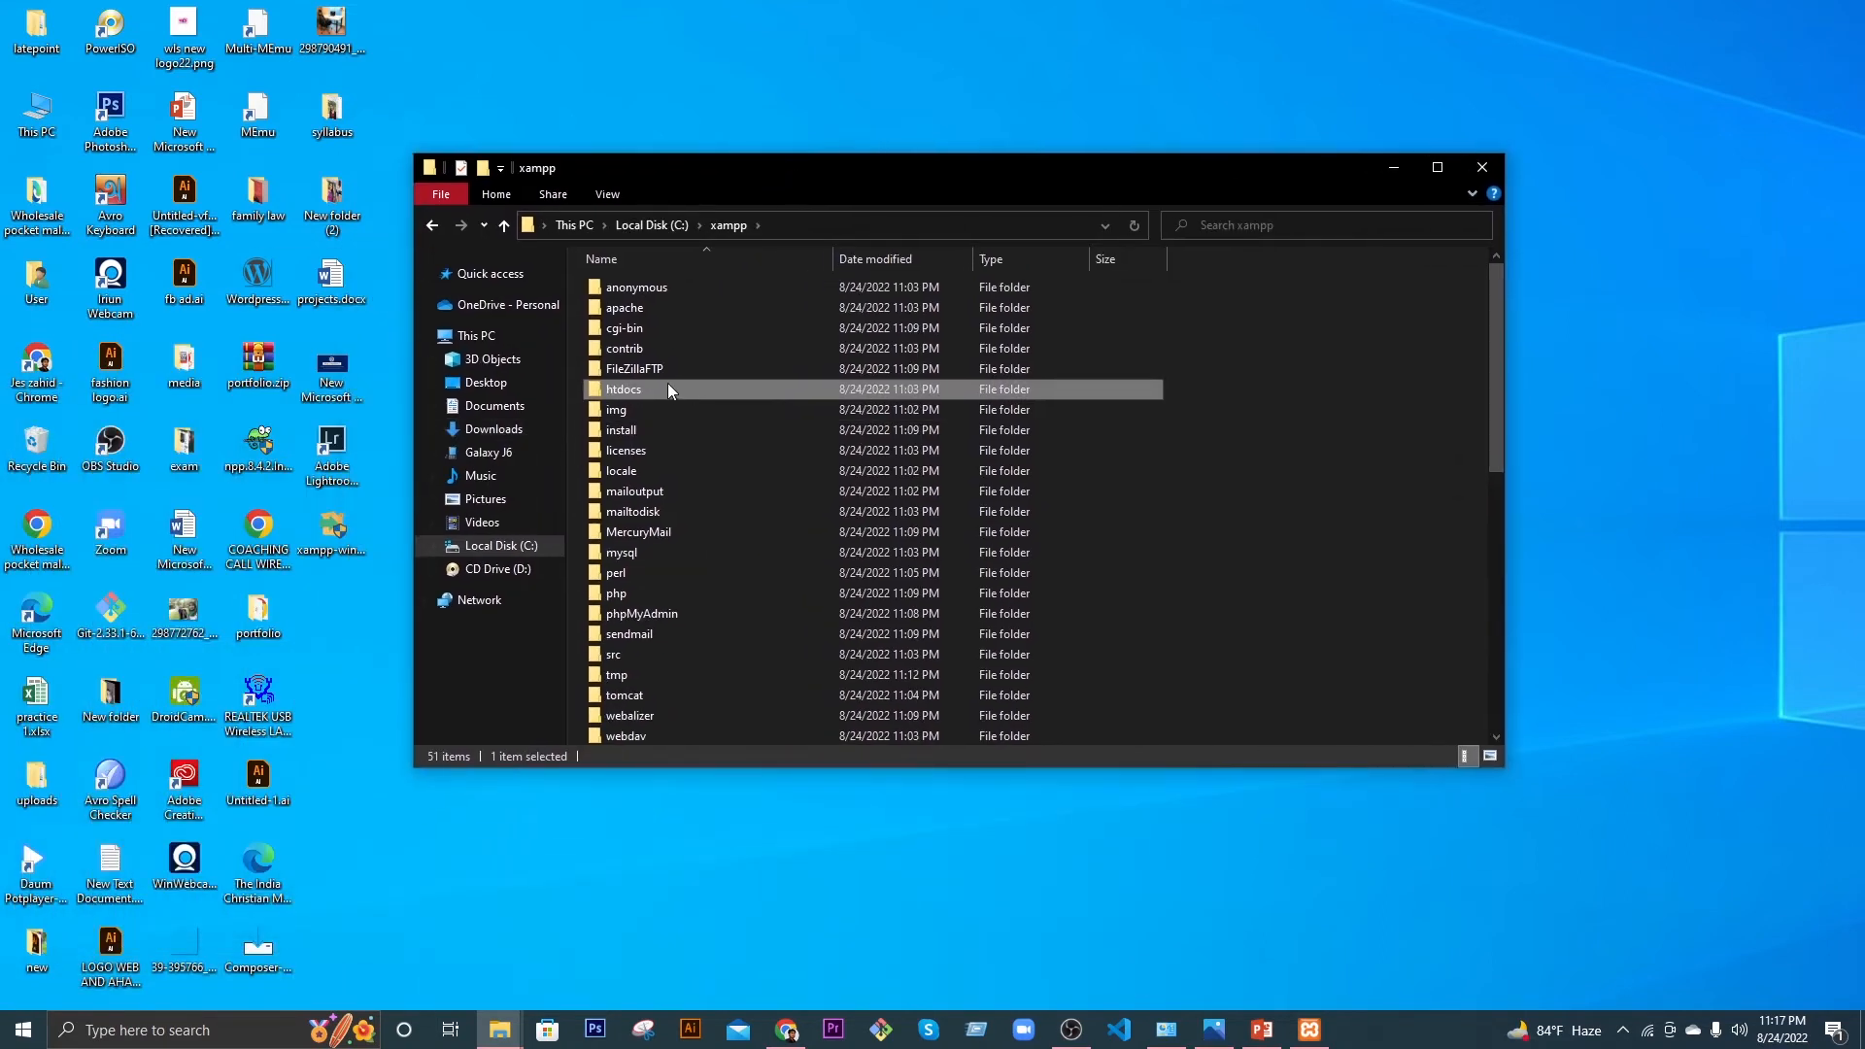
mouse_move(667, 388)
mouse_move(656, 387)
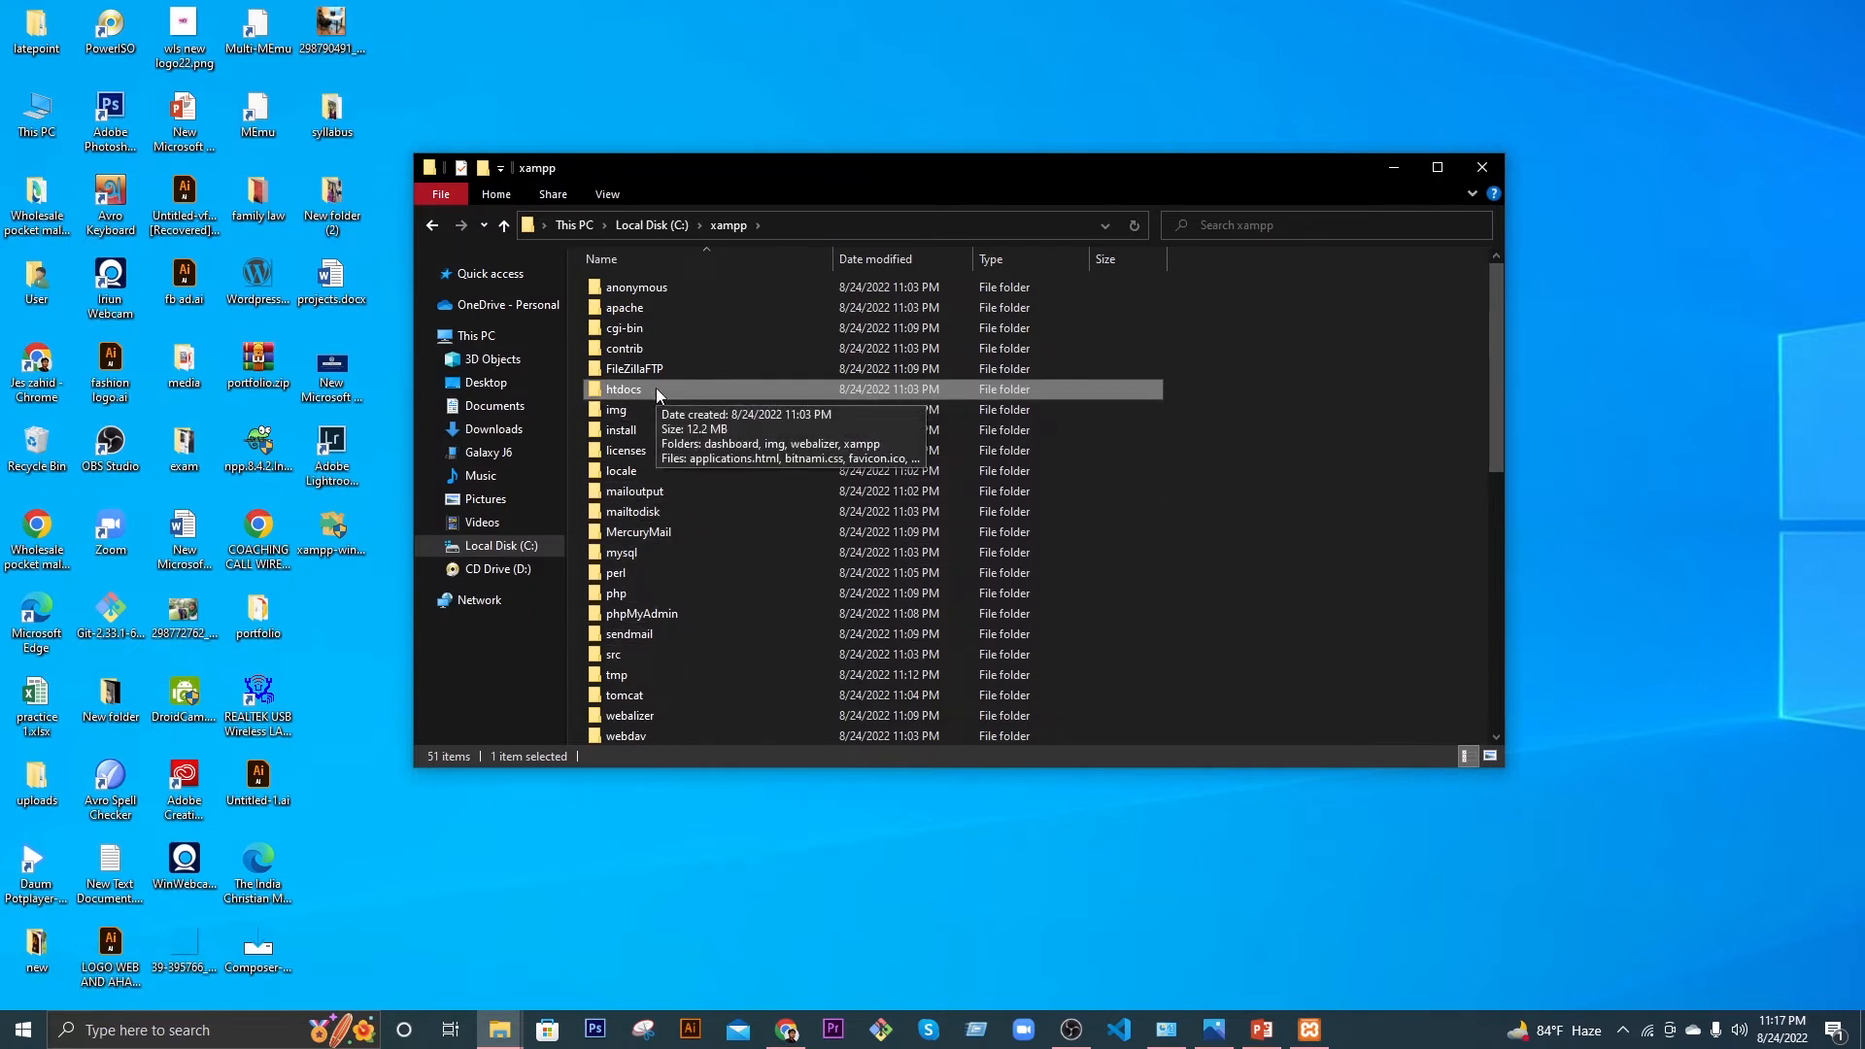
double_click(661, 392)
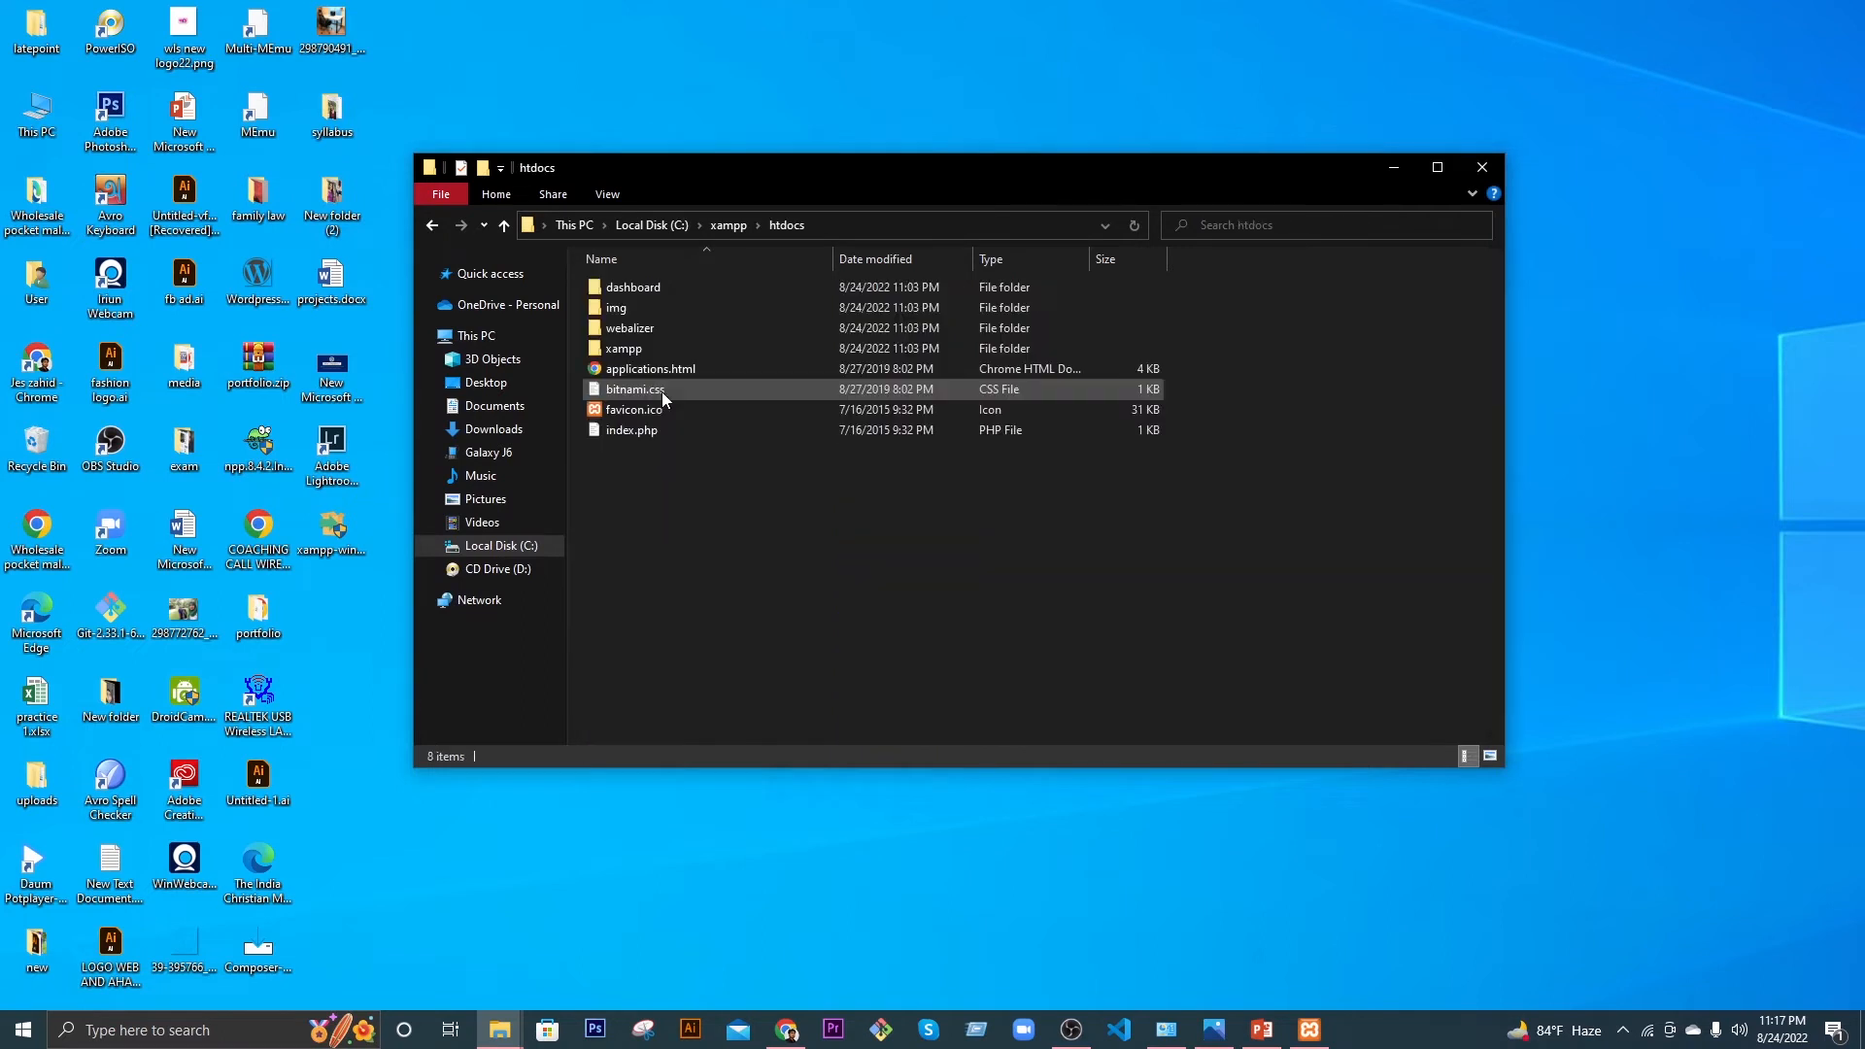
Step: Create a new folder named 'practice' inside htdocs
right_click(678, 565)
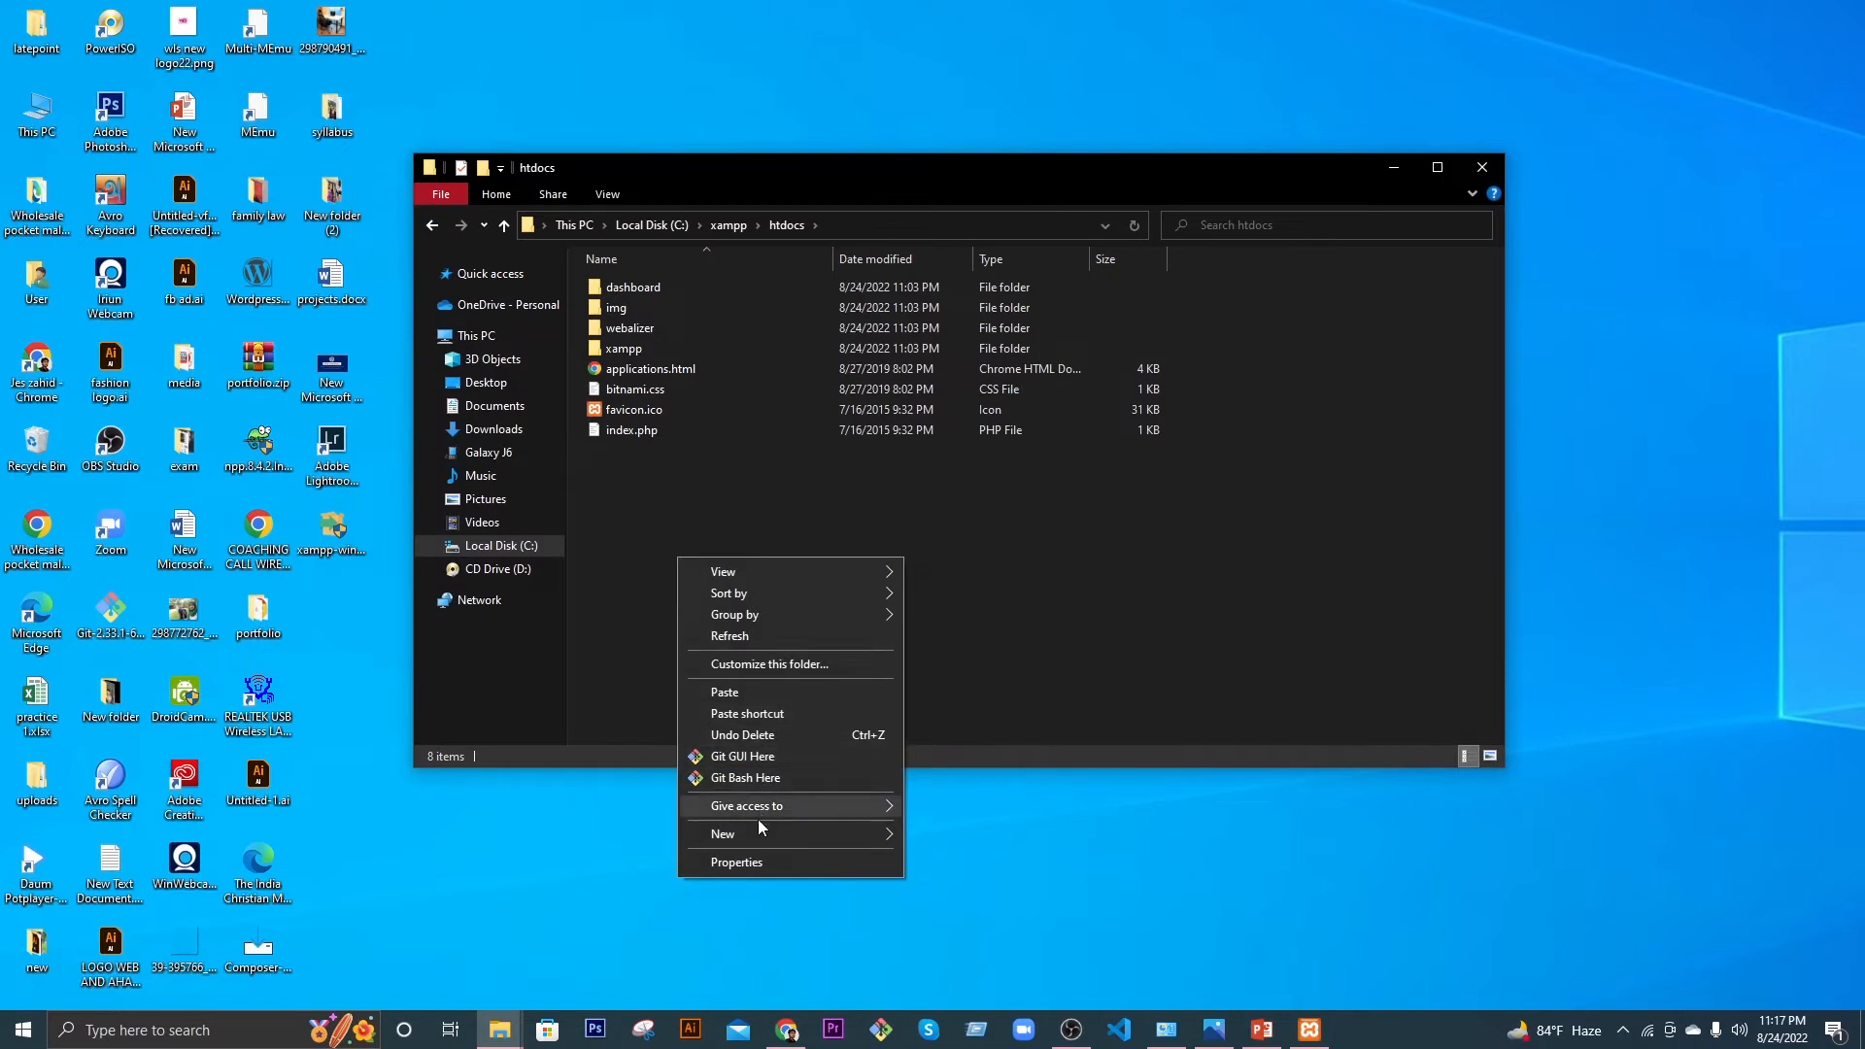
mouse_move(758, 833)
click(930, 612)
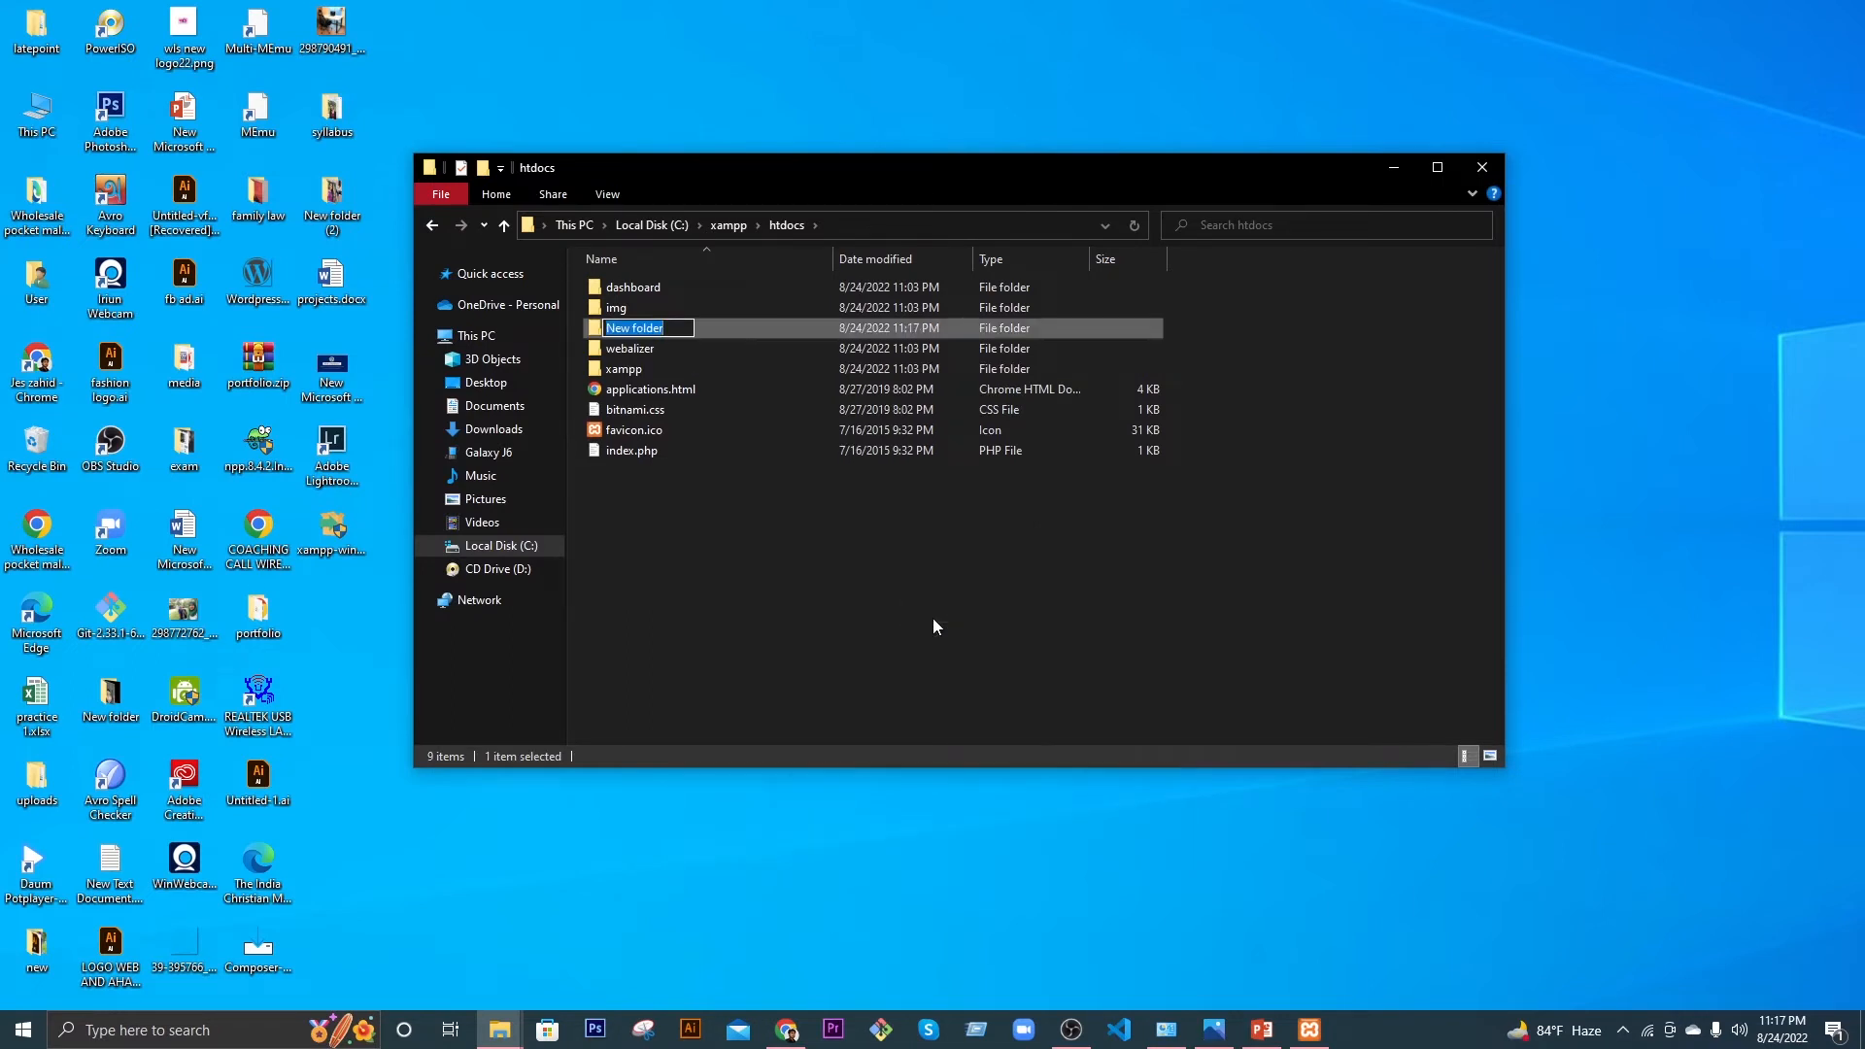
text(practice)
key(Return)
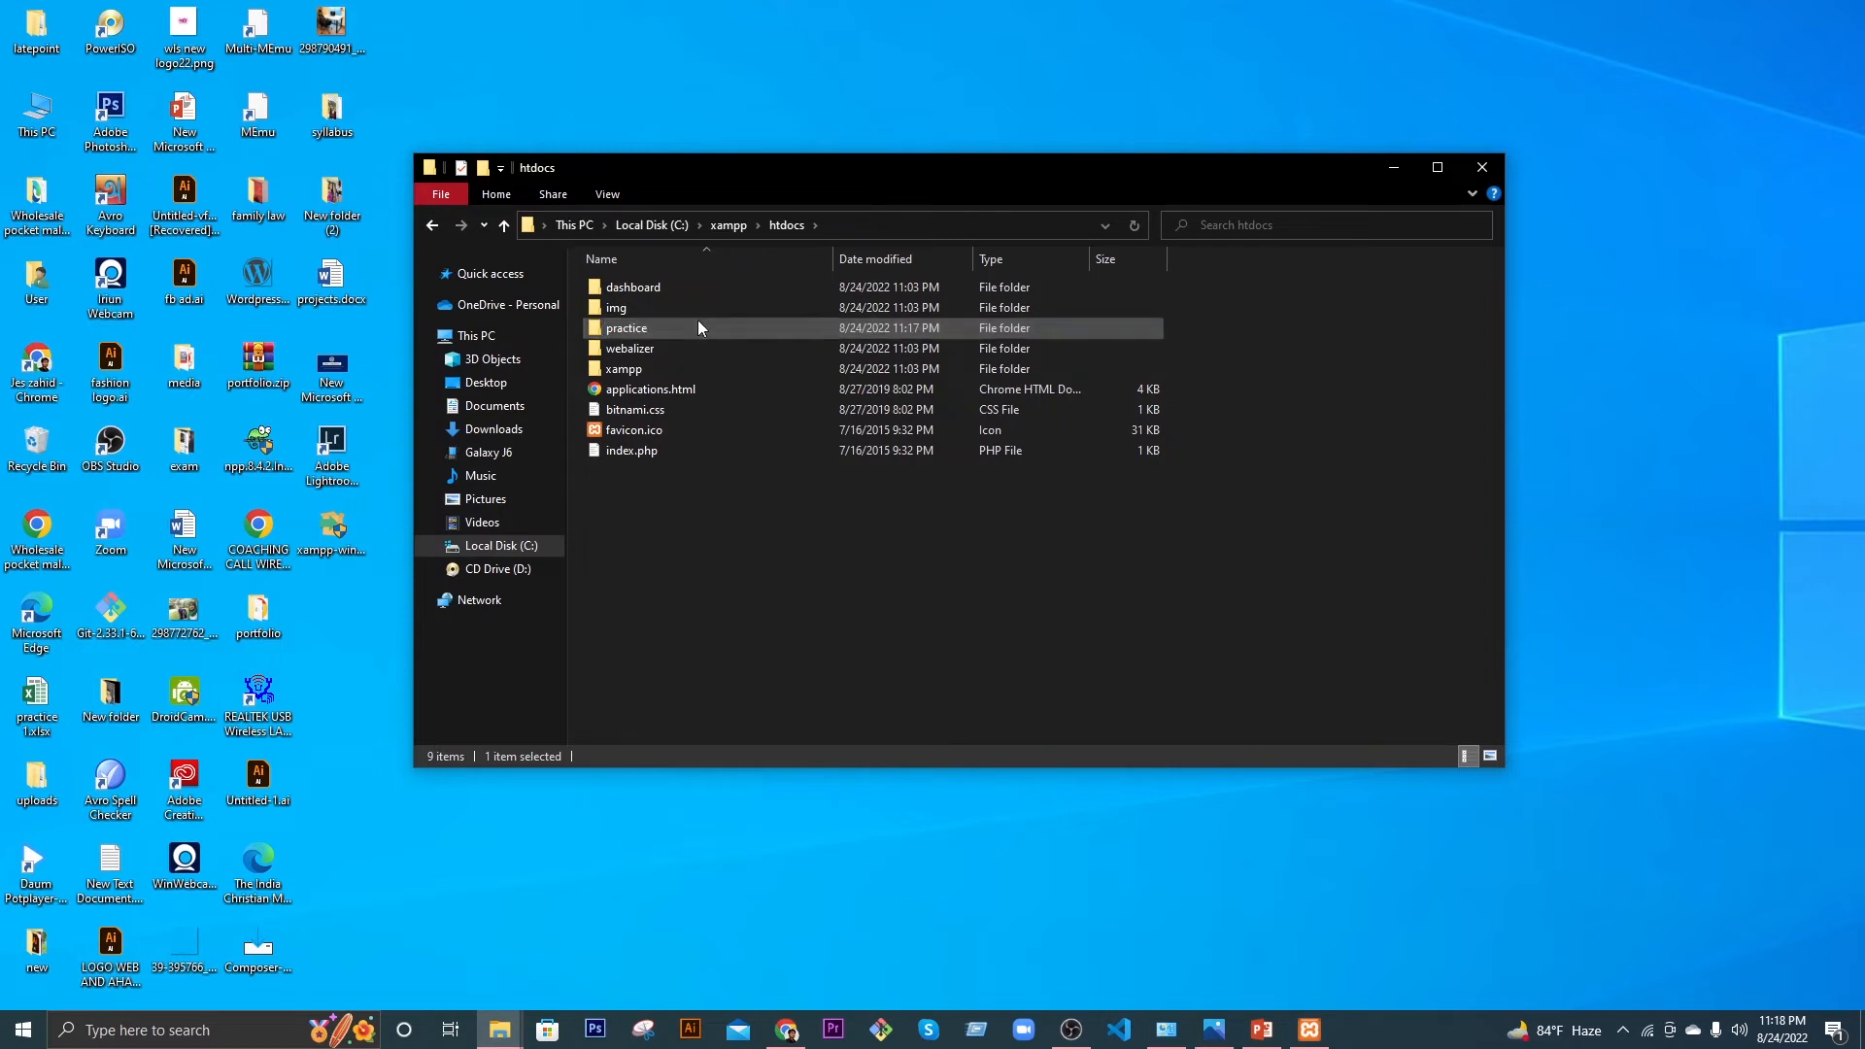
Step: Paste the copied wordpress-6.0.1.zip into the practice folder
double_click(698, 328)
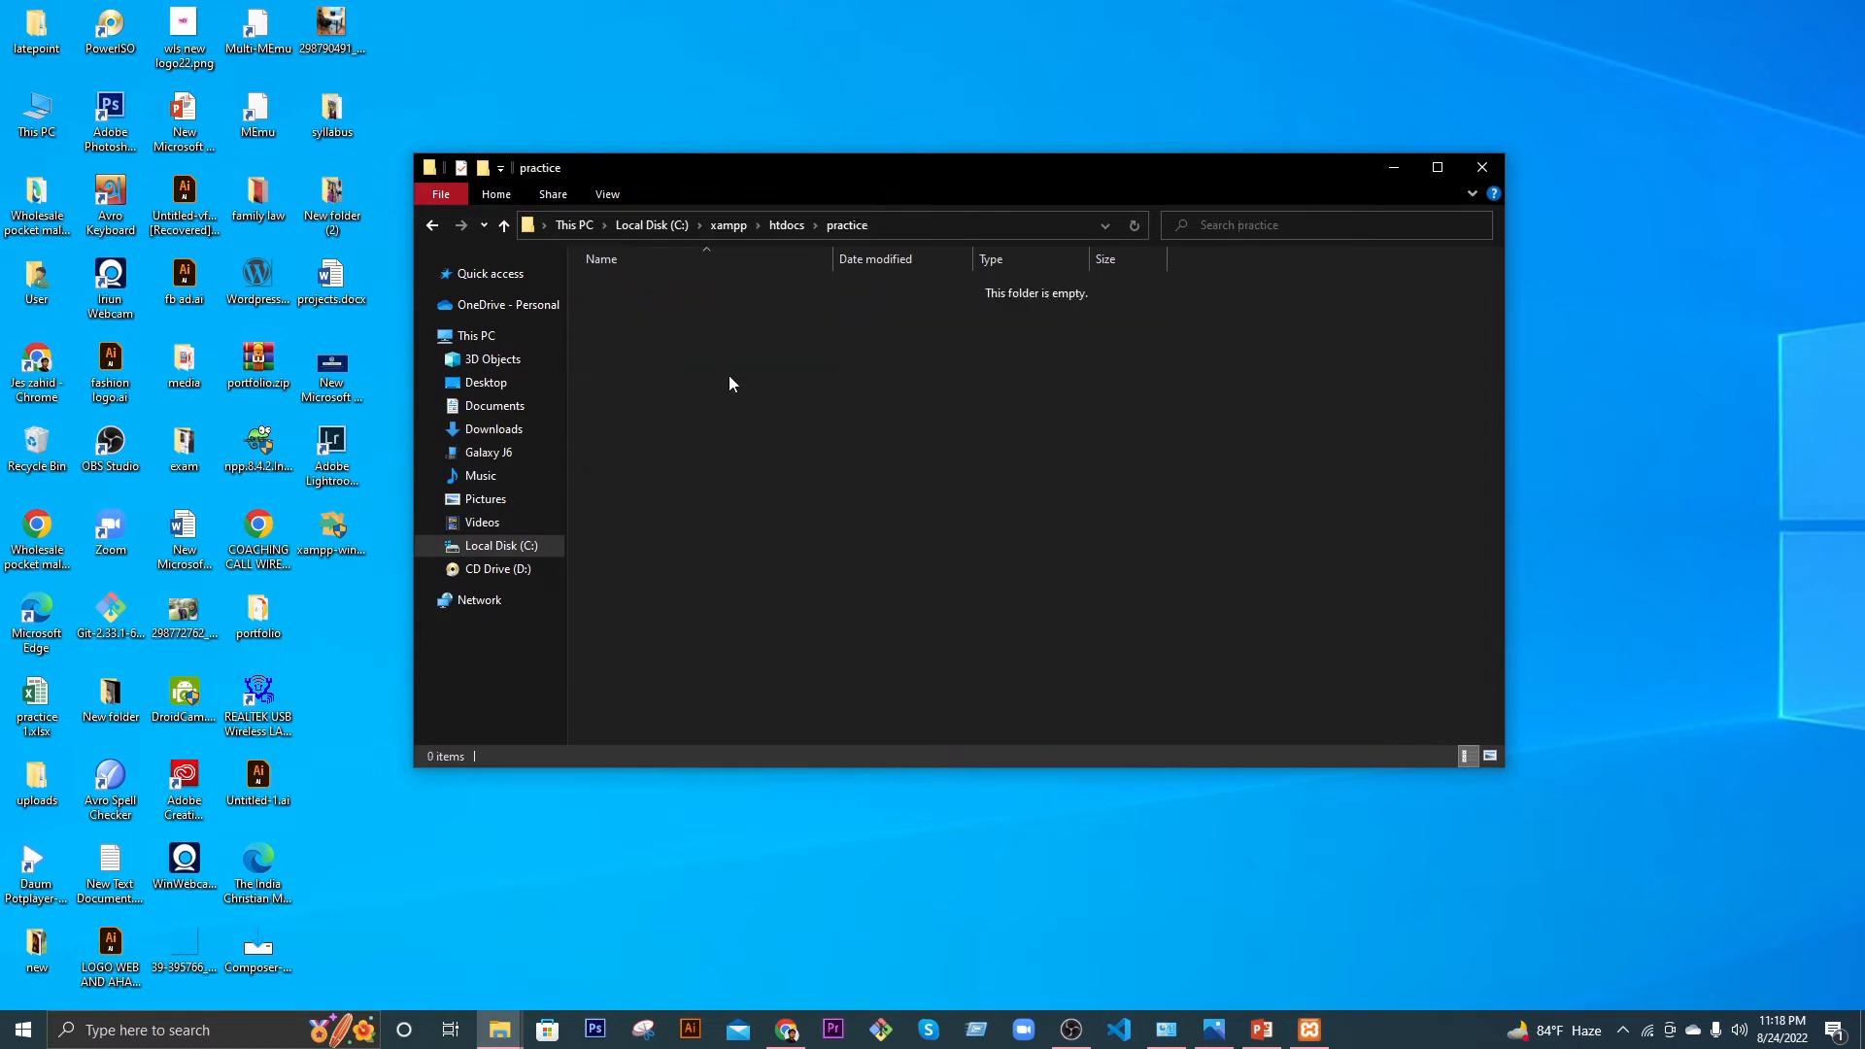
right_click(728, 376)
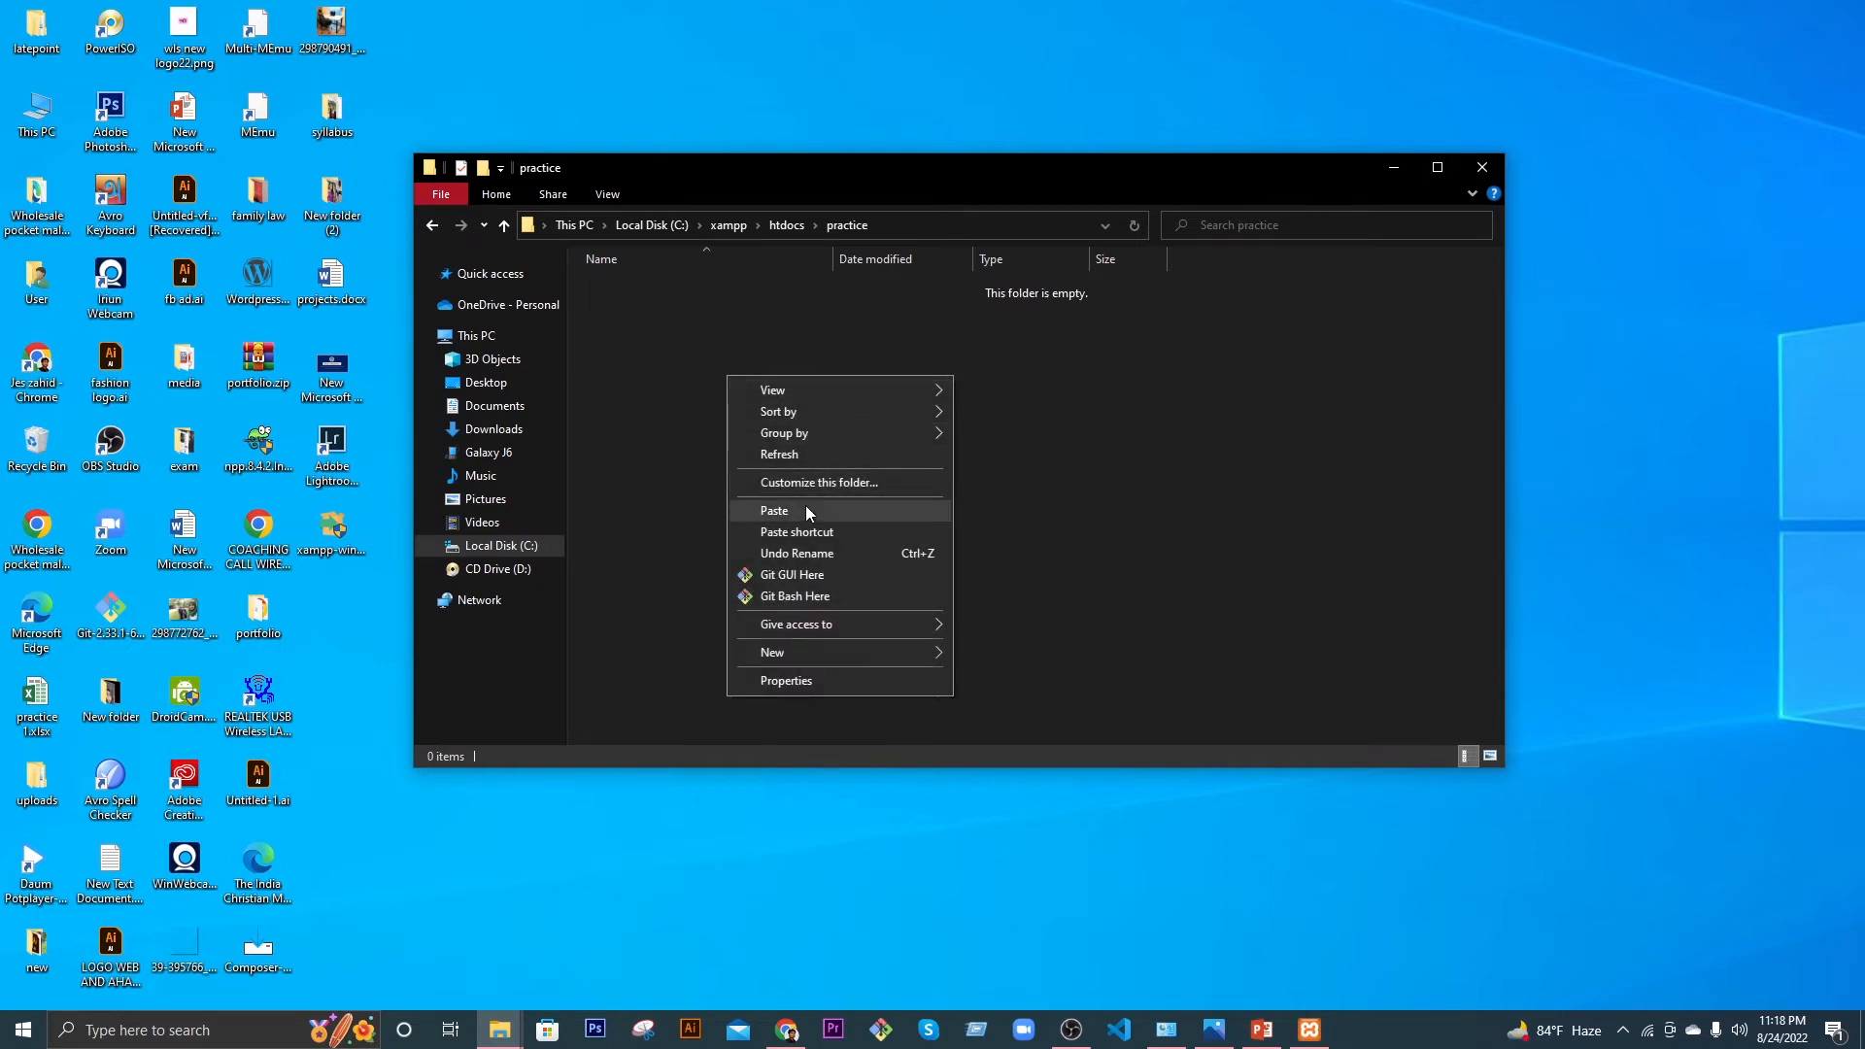
click(806, 509)
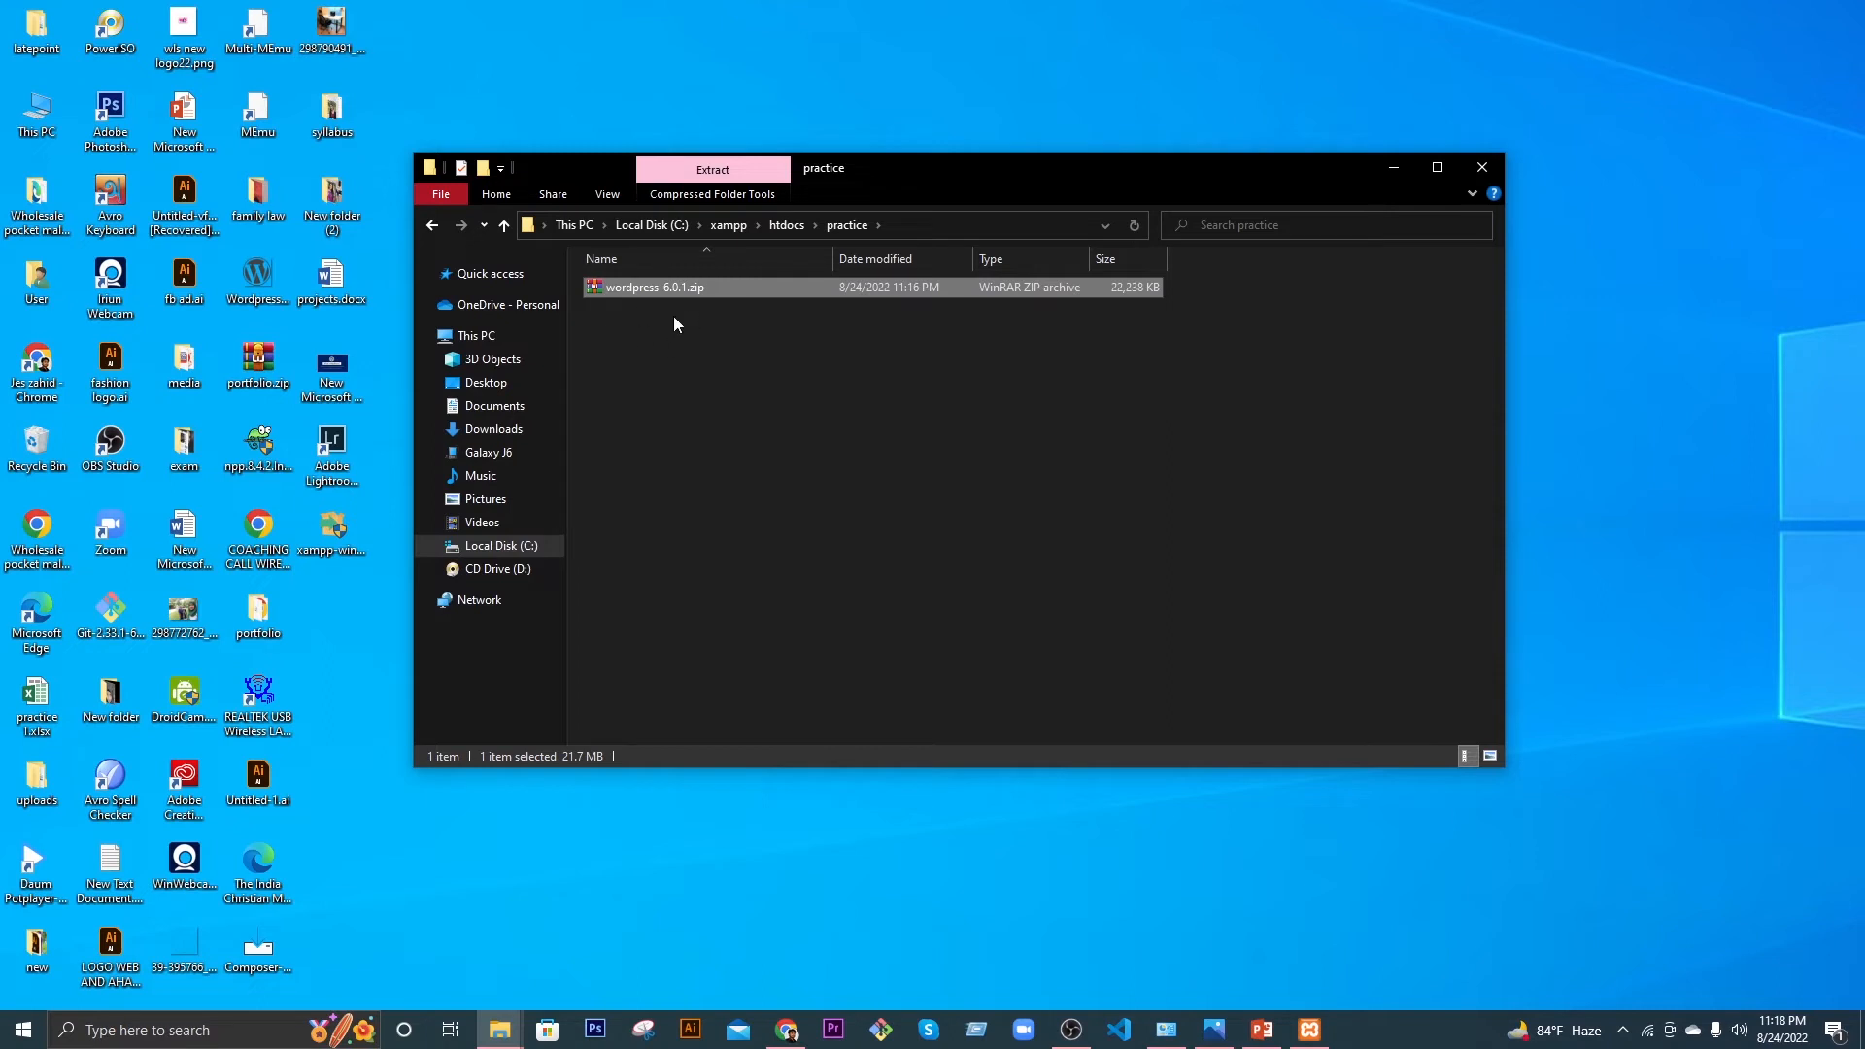
Step: Extract wordpress-6.0.1.zip with WinRAR into a wordpress-6.0.1 folder inside practice
click(1438, 167)
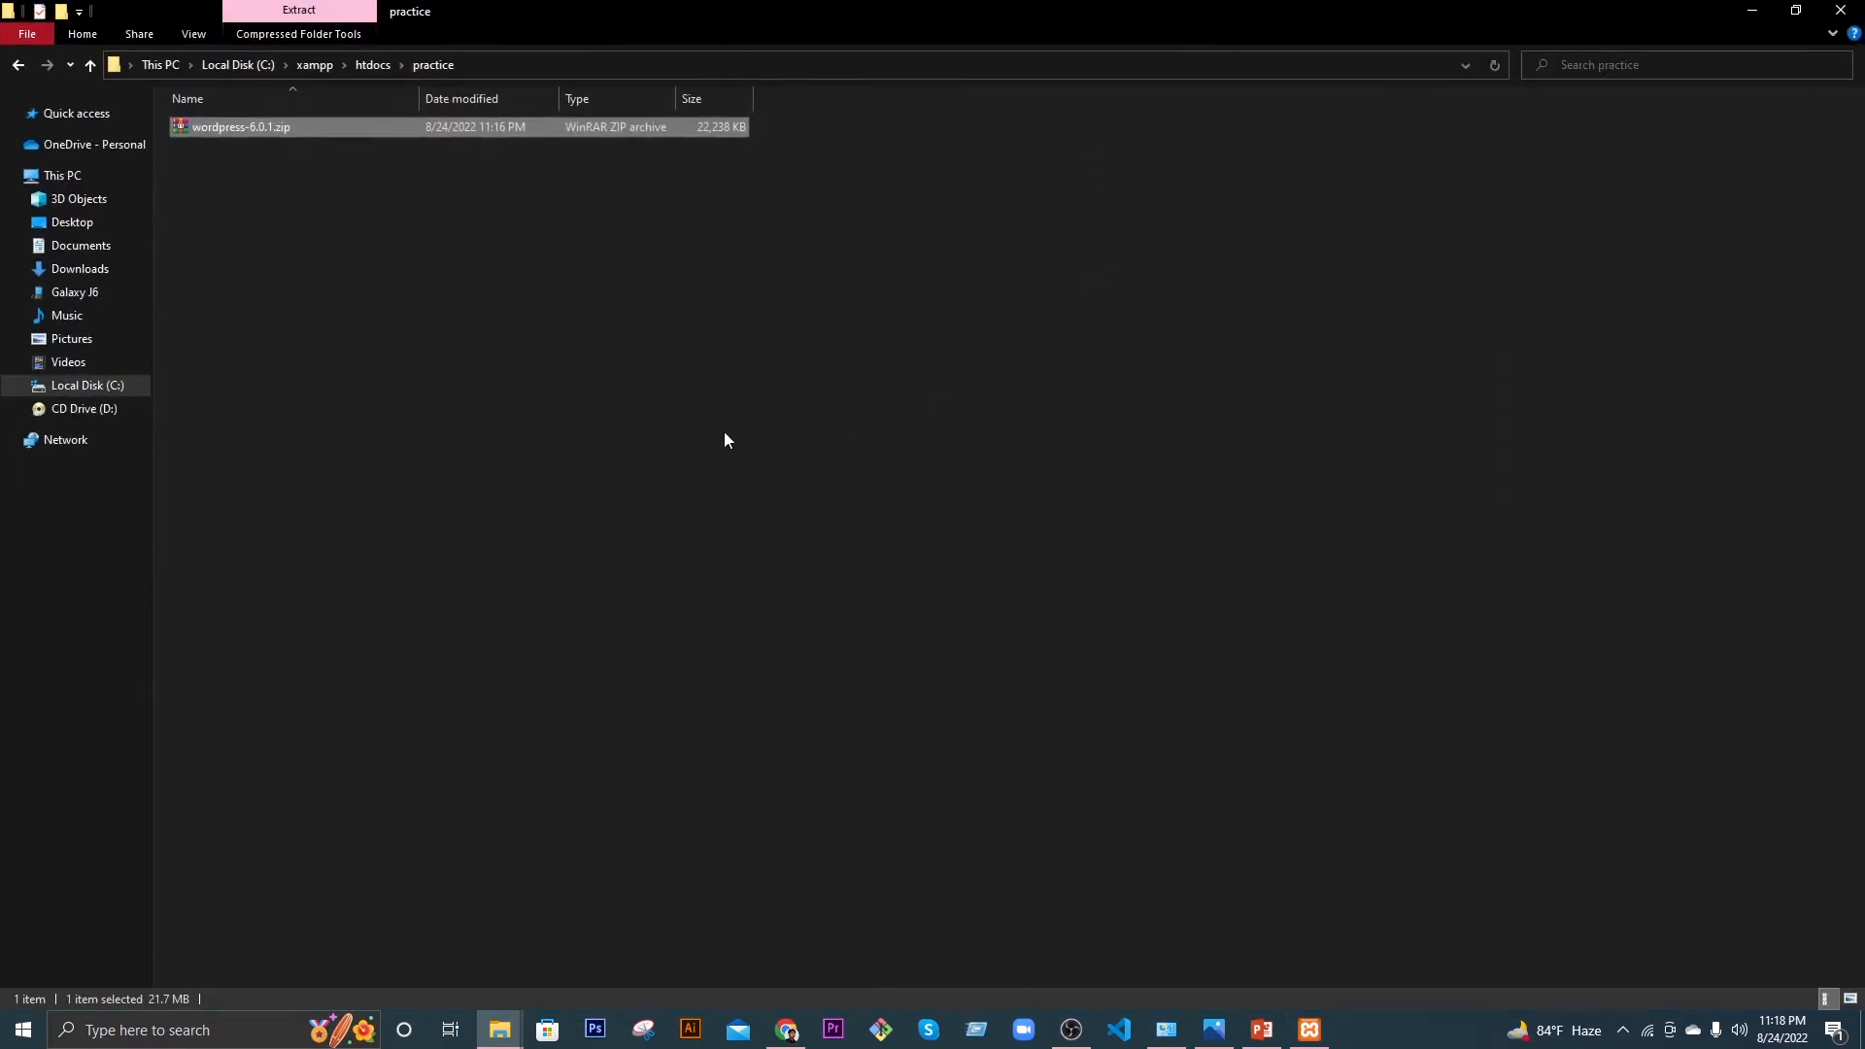
right_click(249, 122)
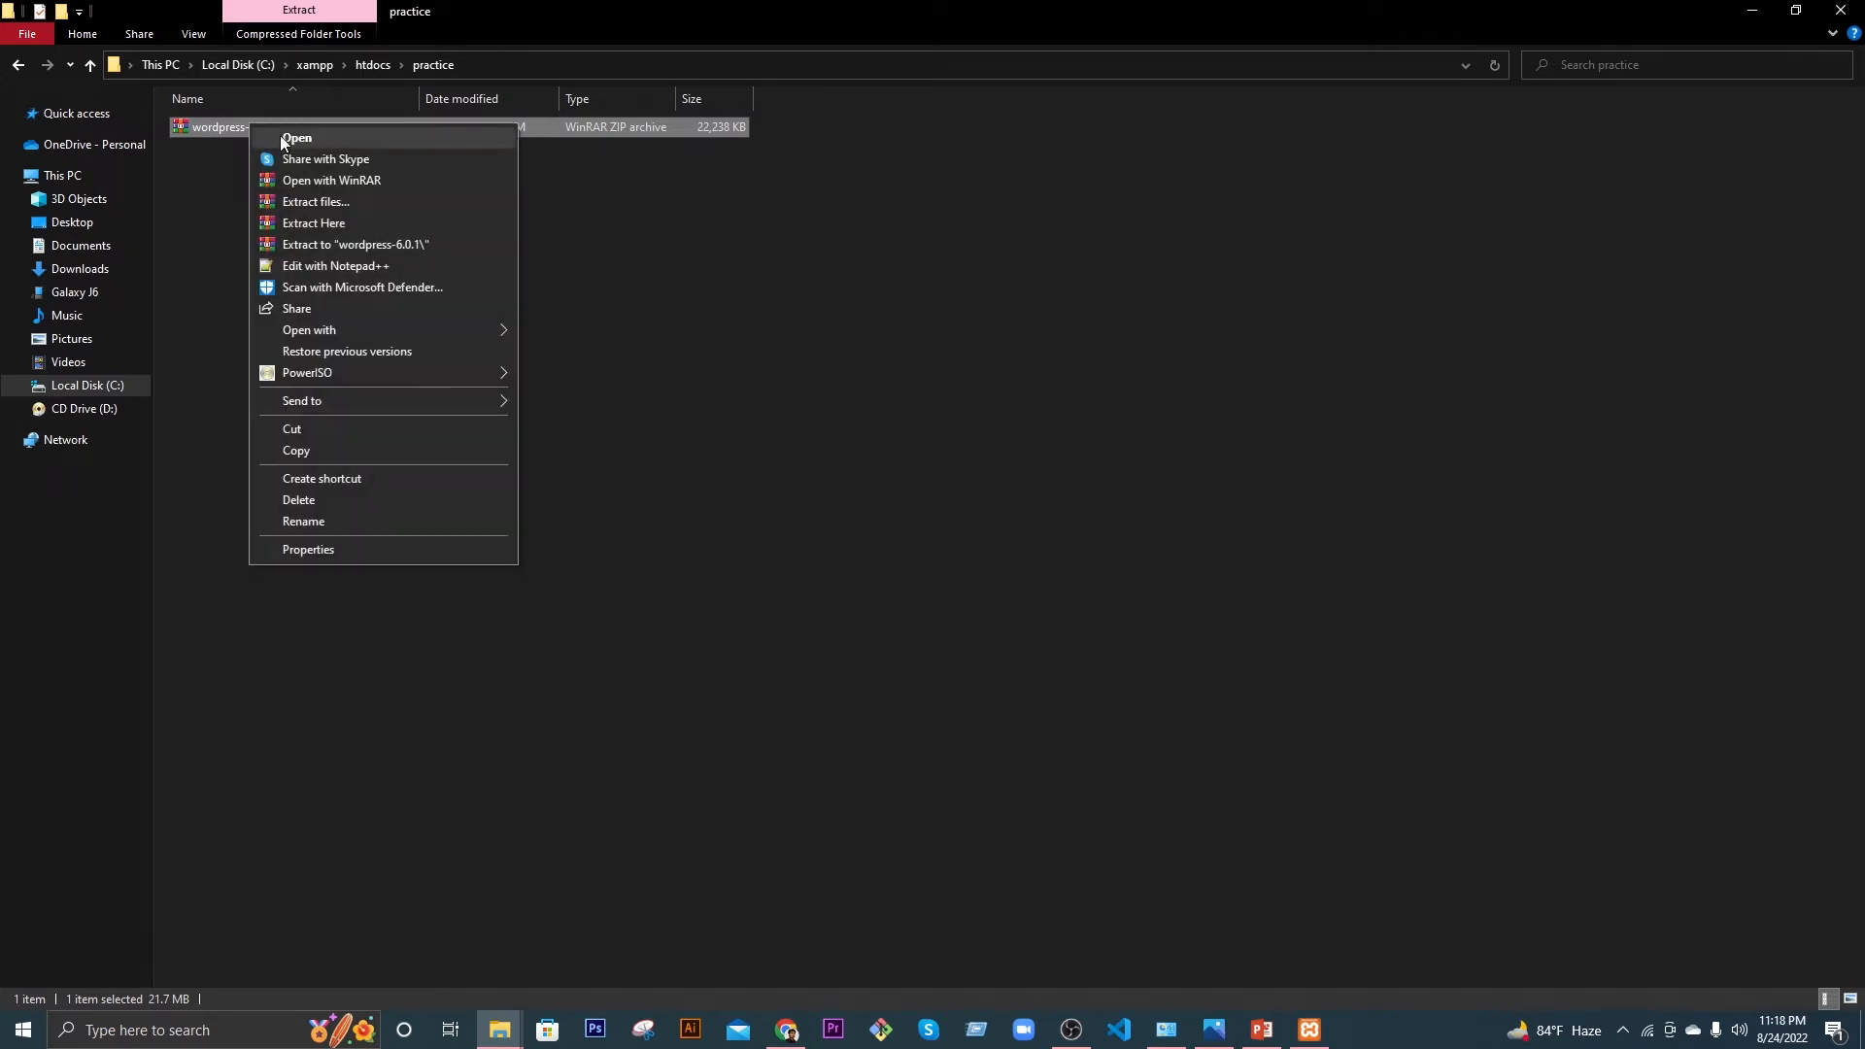
click(319, 204)
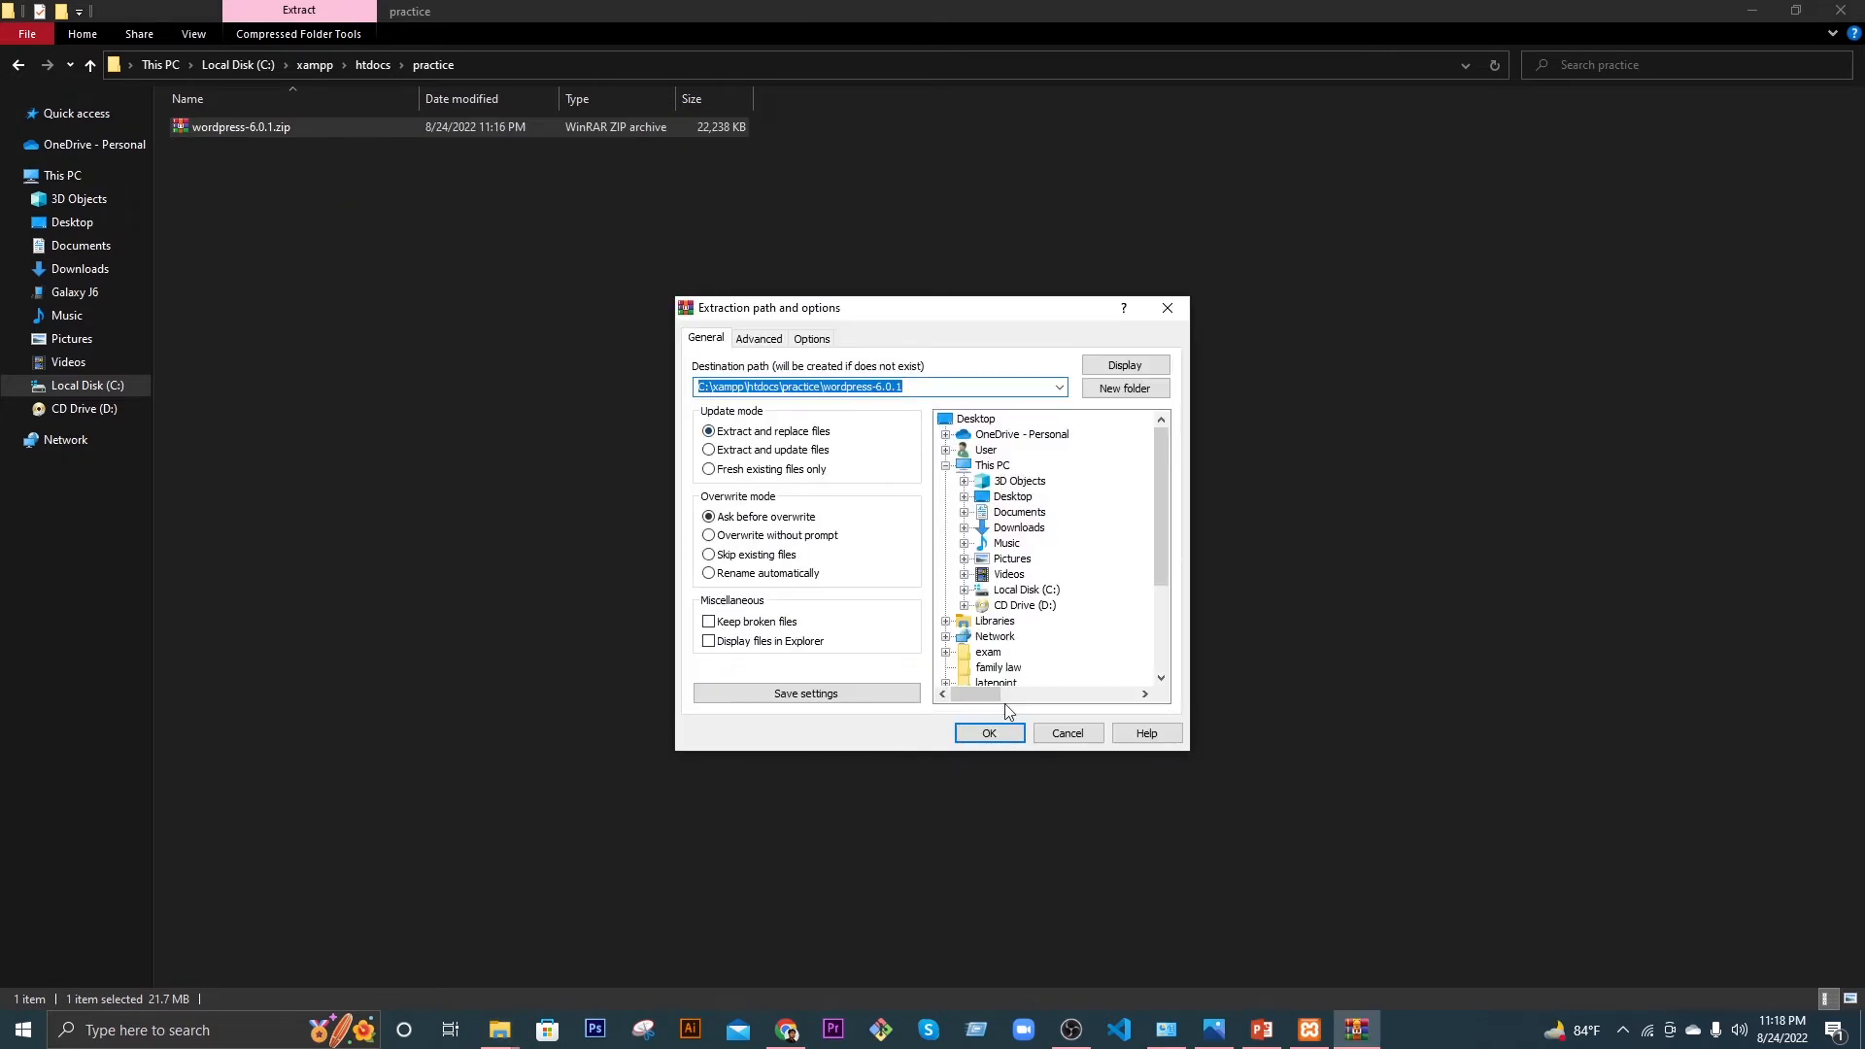
click(989, 732)
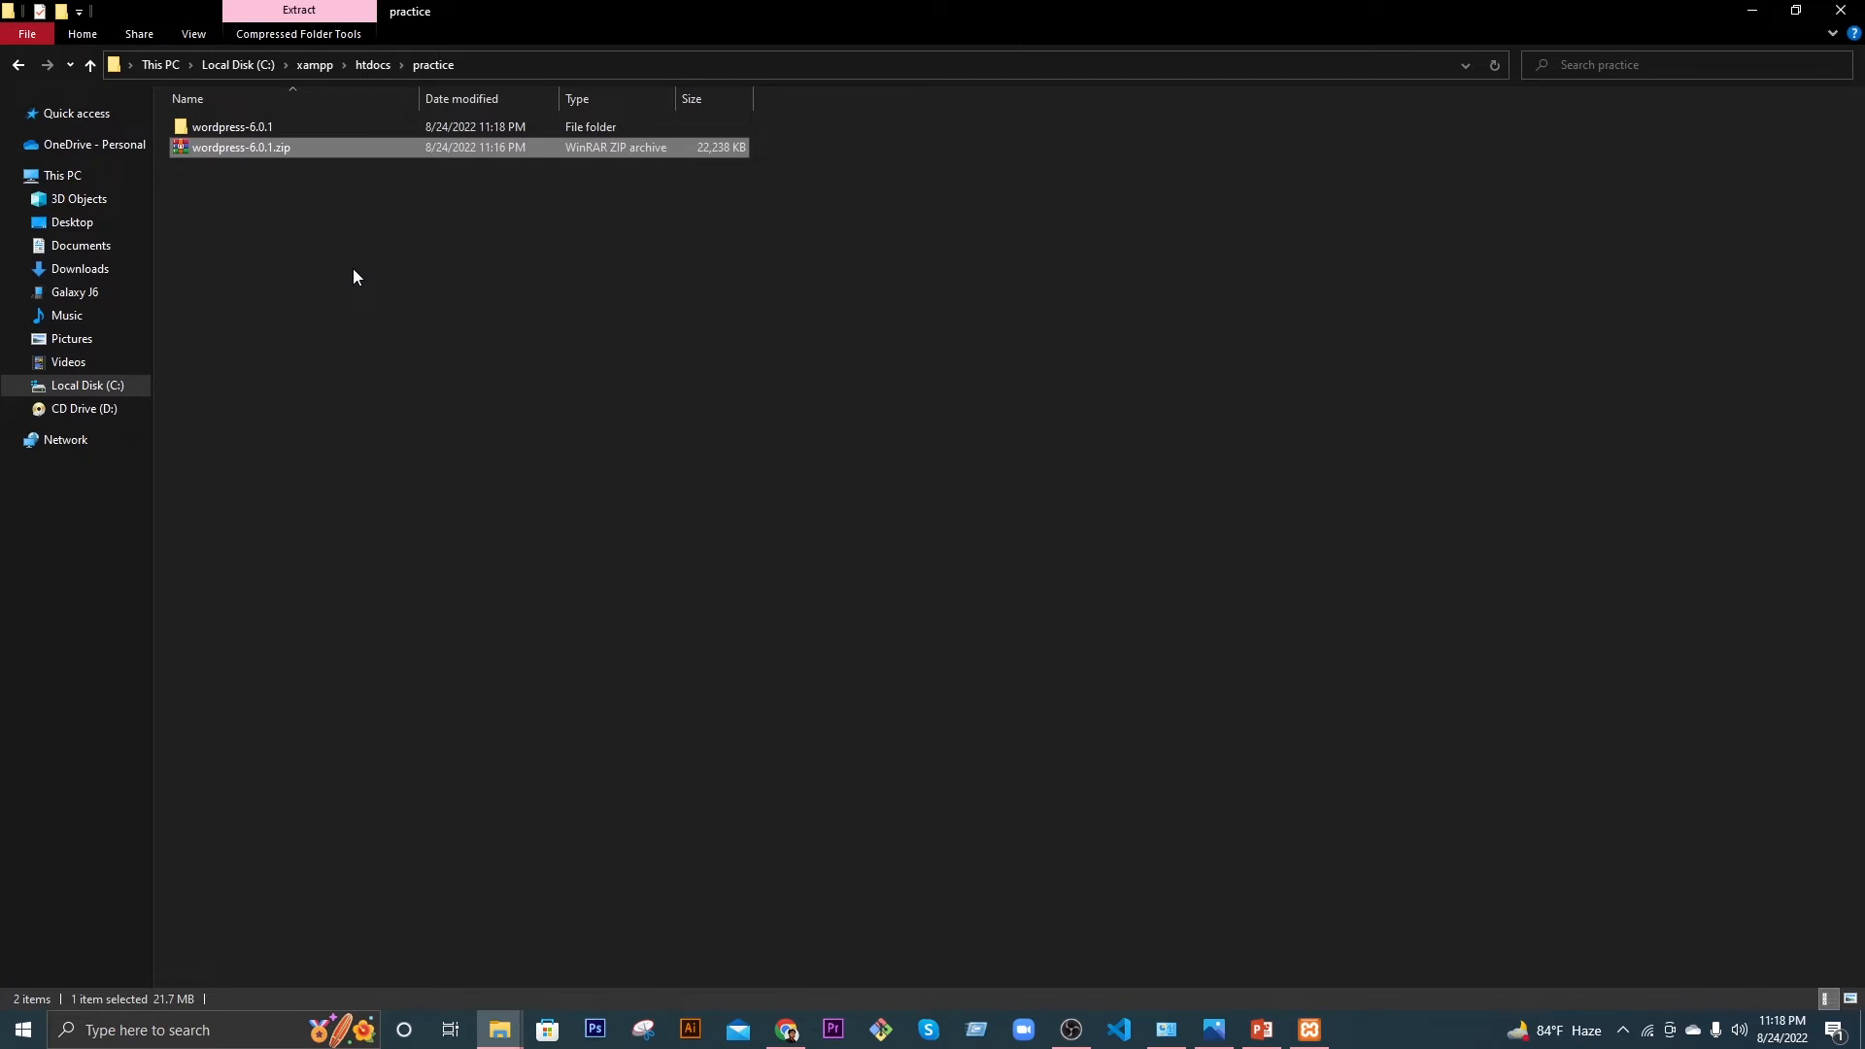
click(787, 1030)
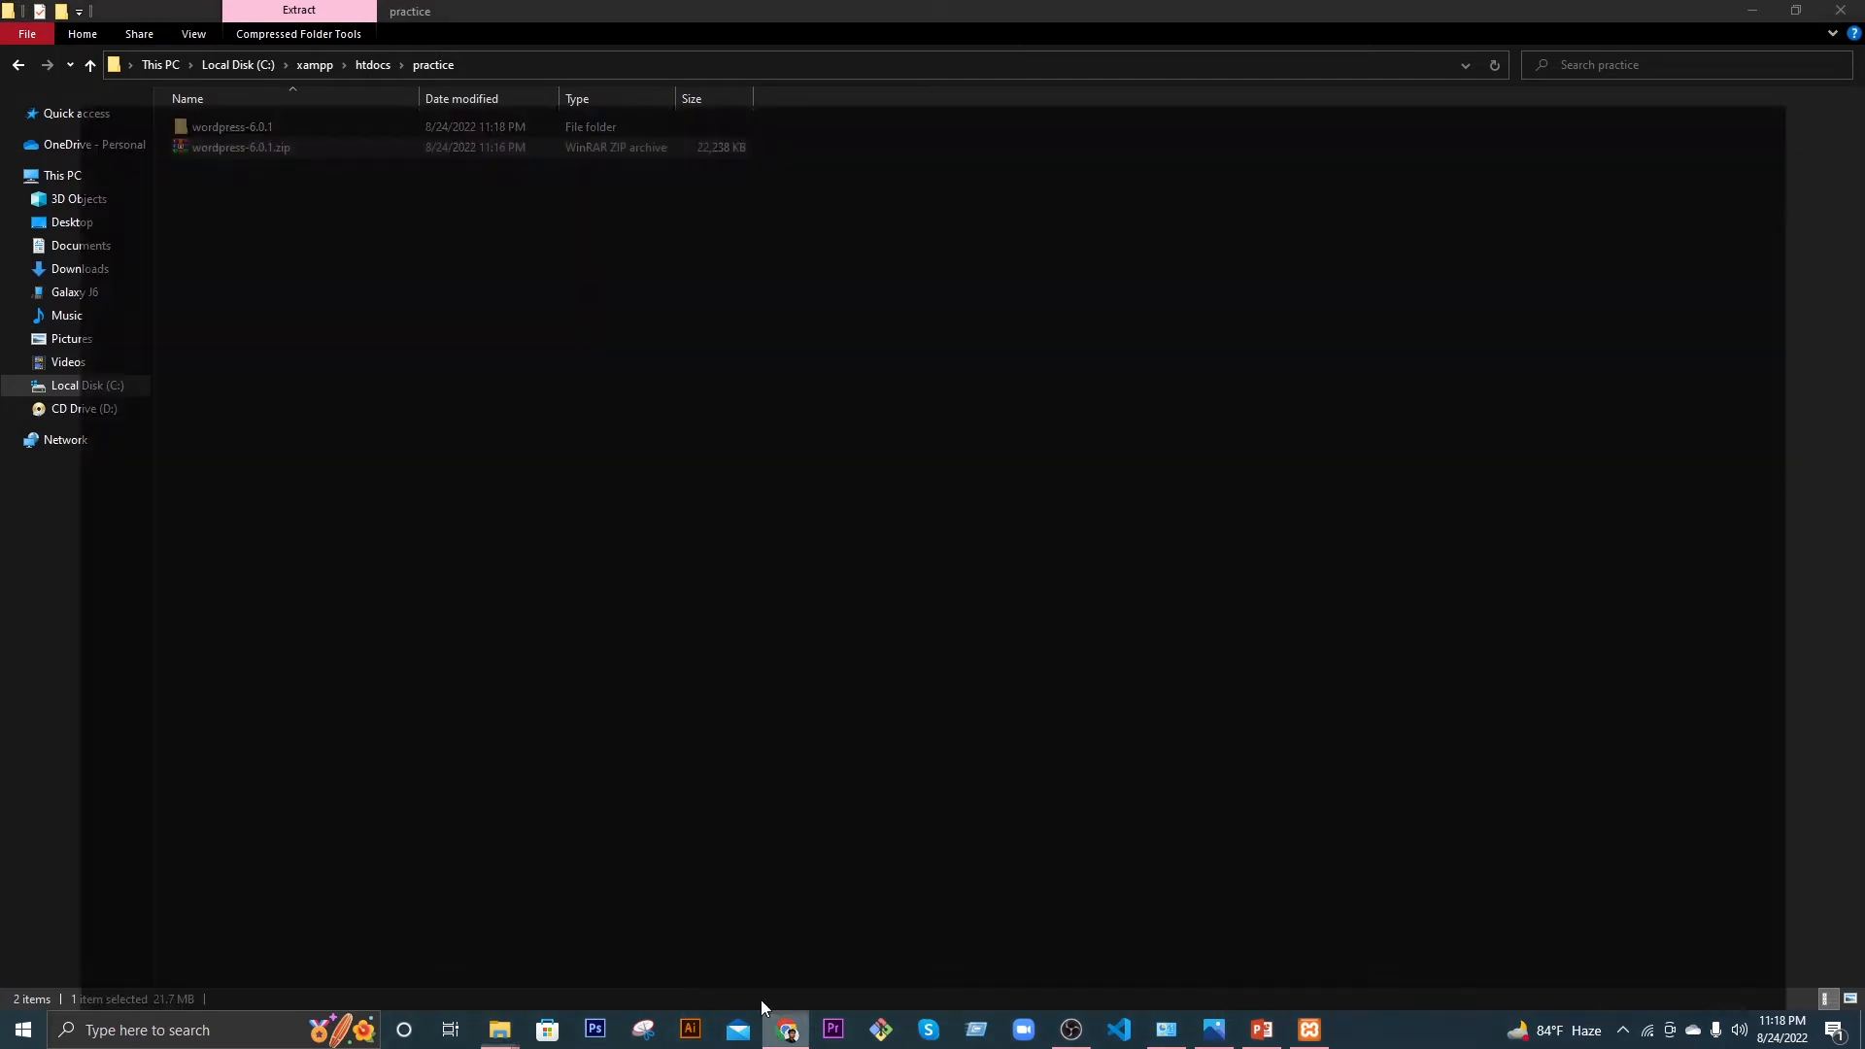
Step: Search Google for 'winrar' in a new tab and open win-rar.com
click(728, 16)
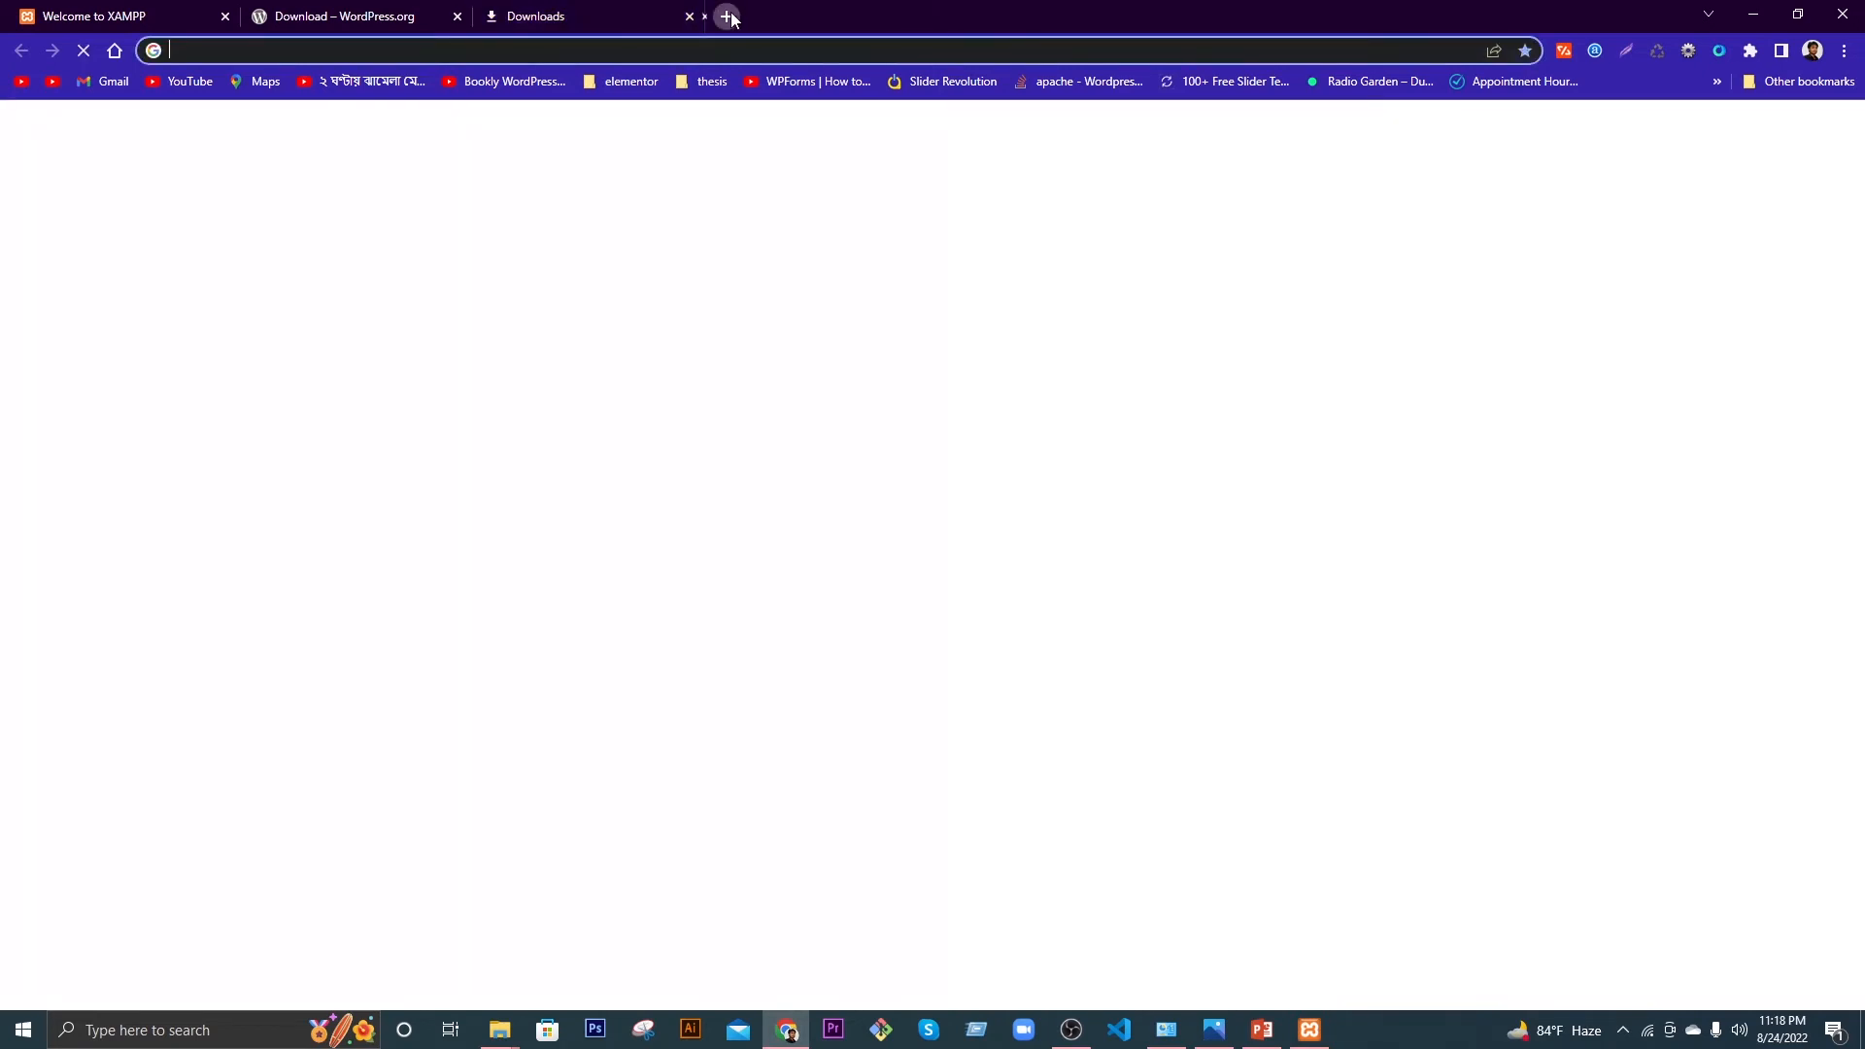
click(671, 47)
text(winrar)
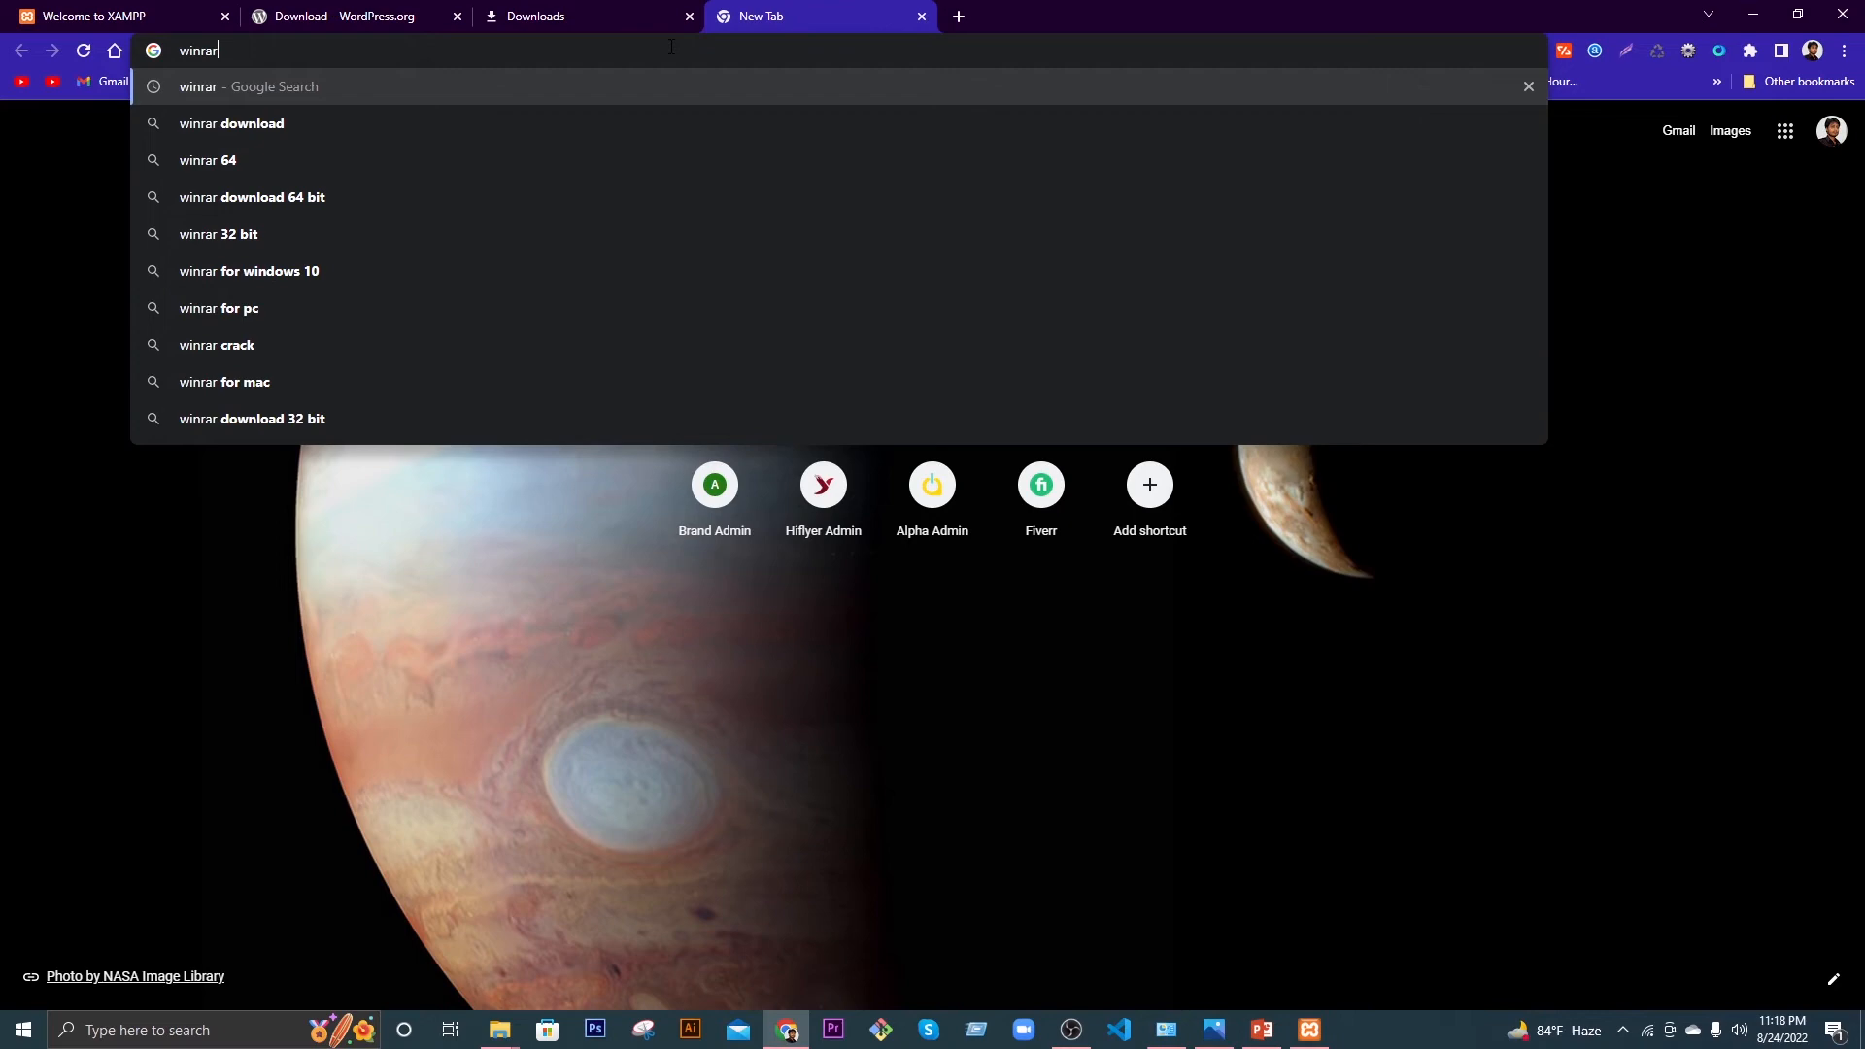
key(Return)
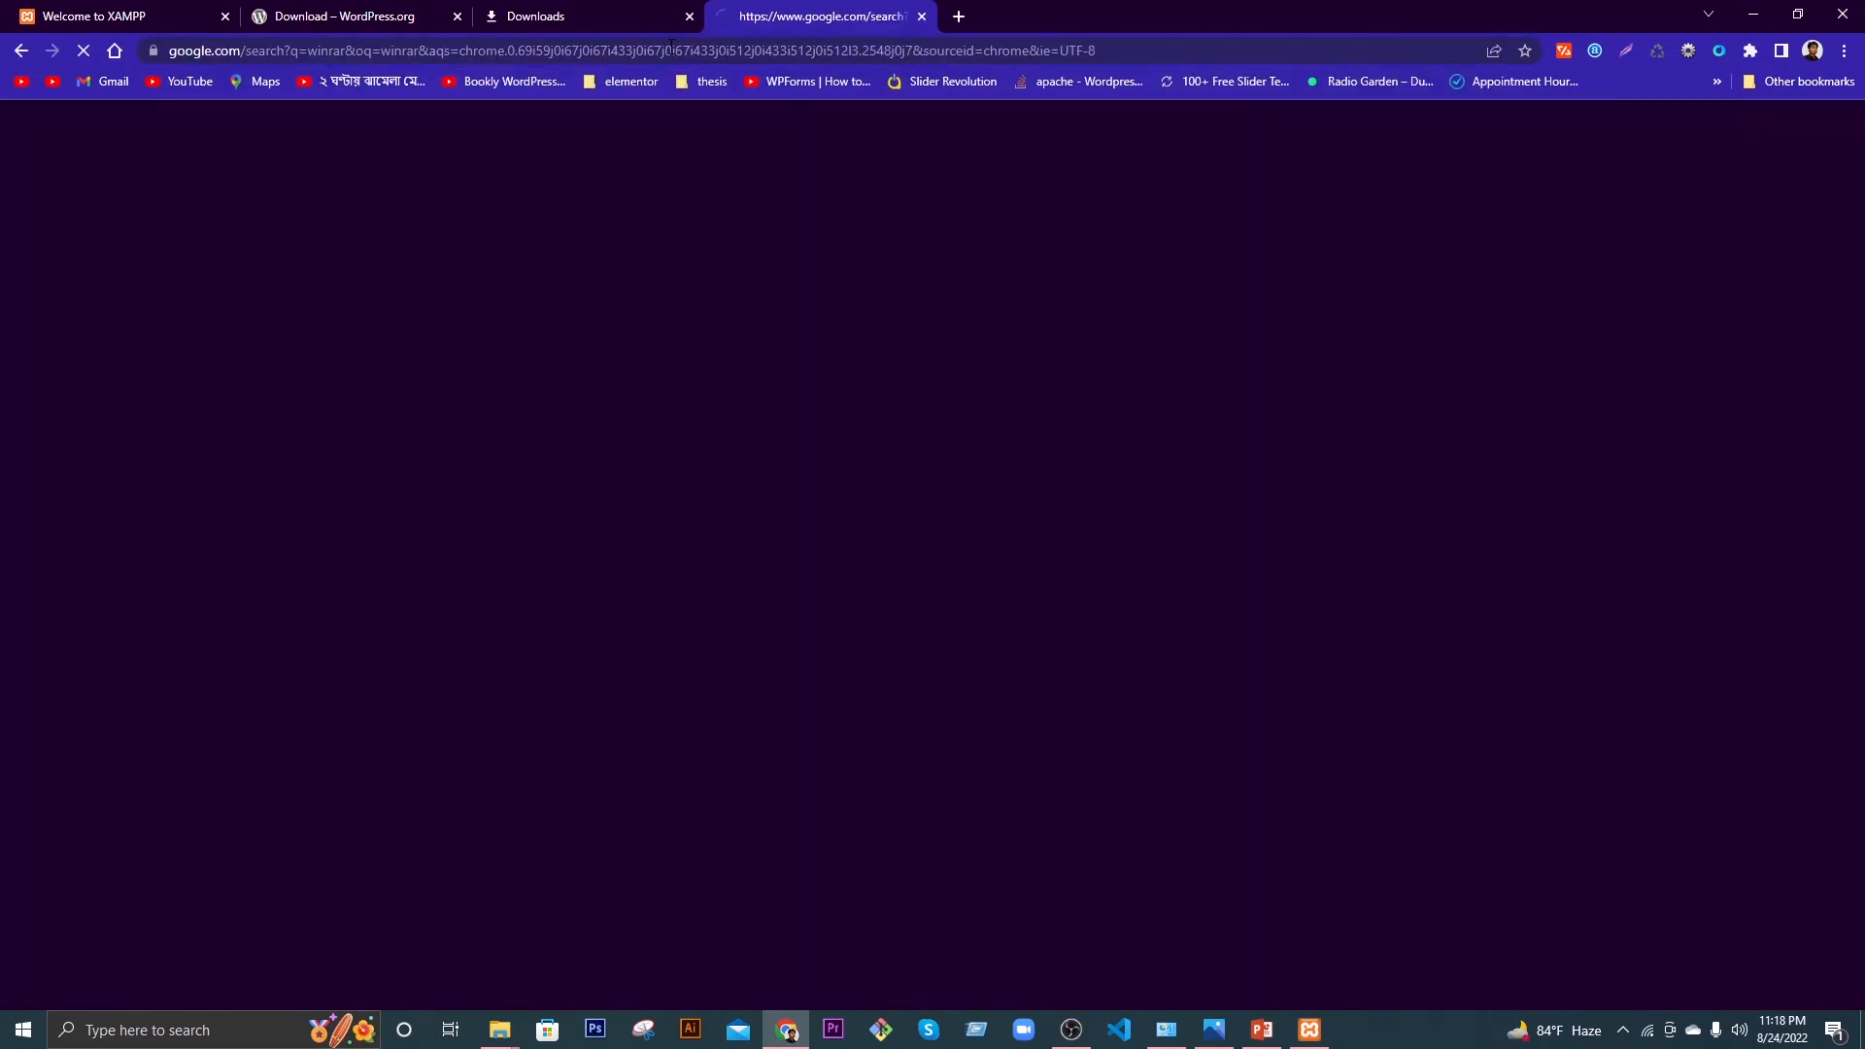
click(359, 321)
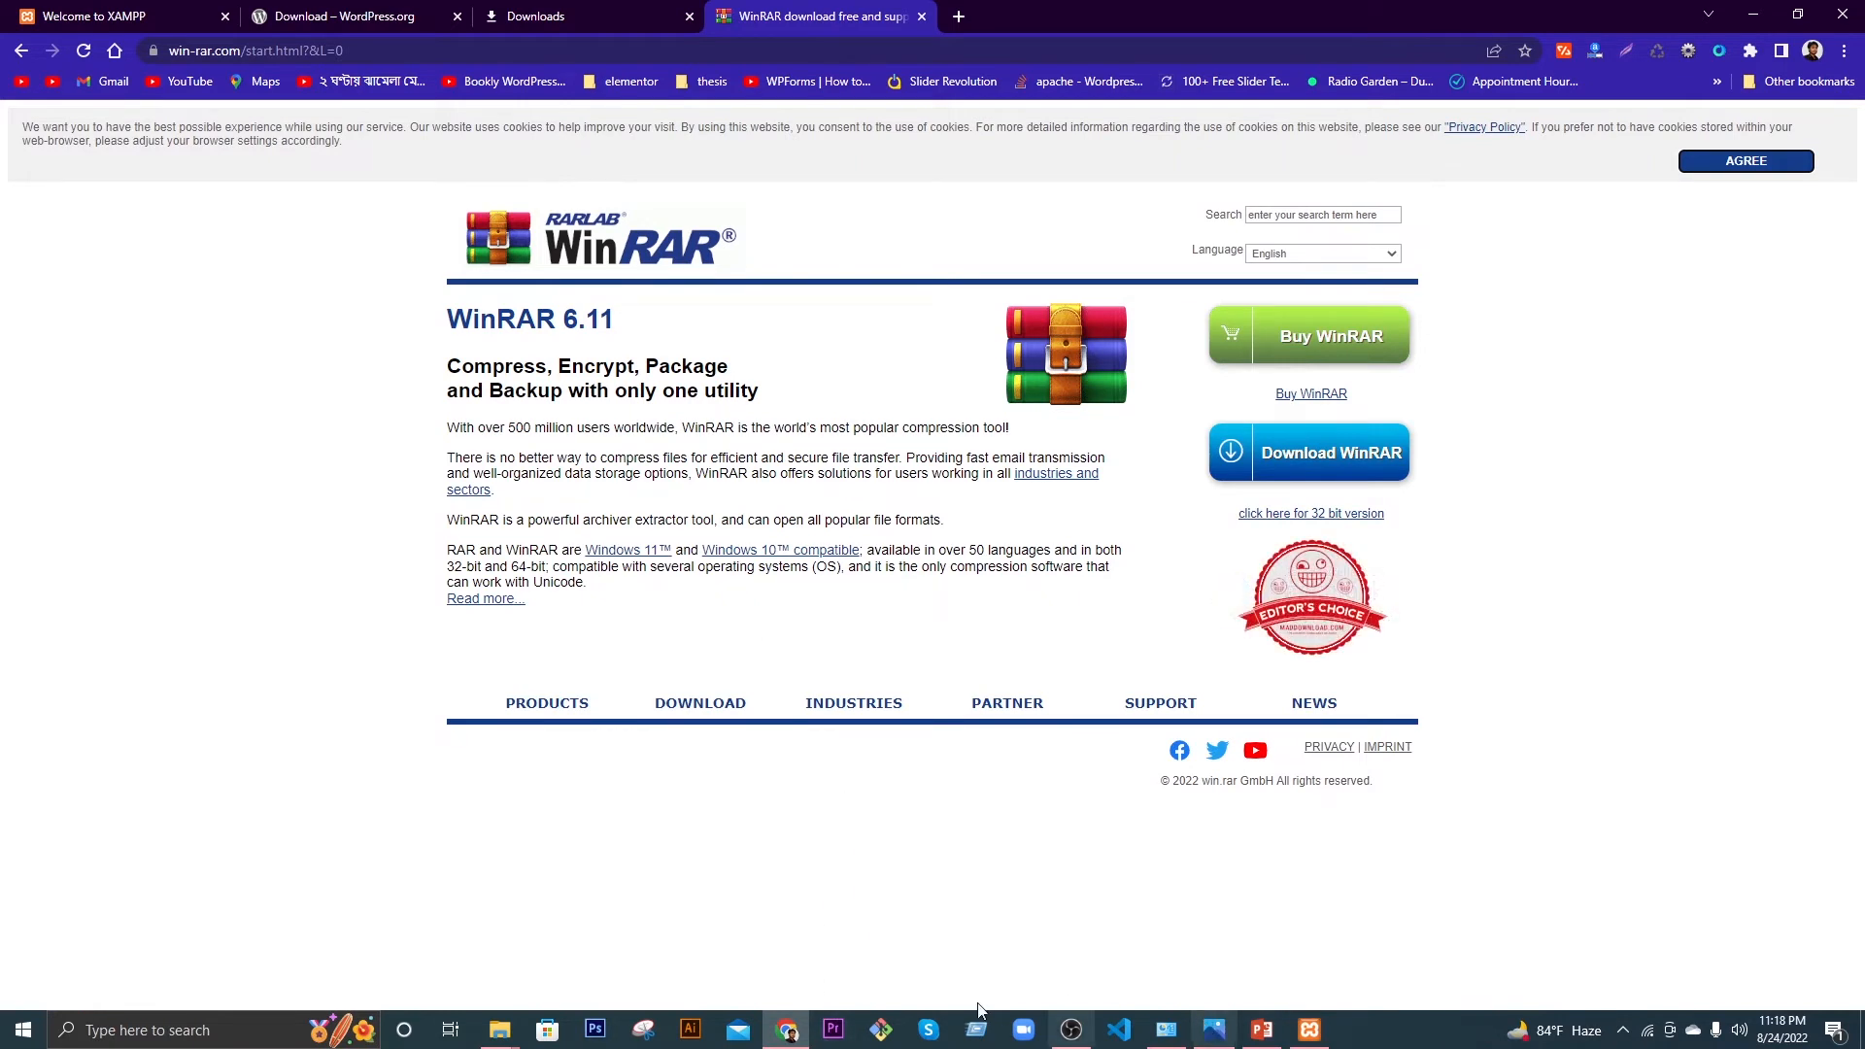
Step: Delete the wordpress-6.0.1.zip archive from the practice folder
mouse_move(499, 1027)
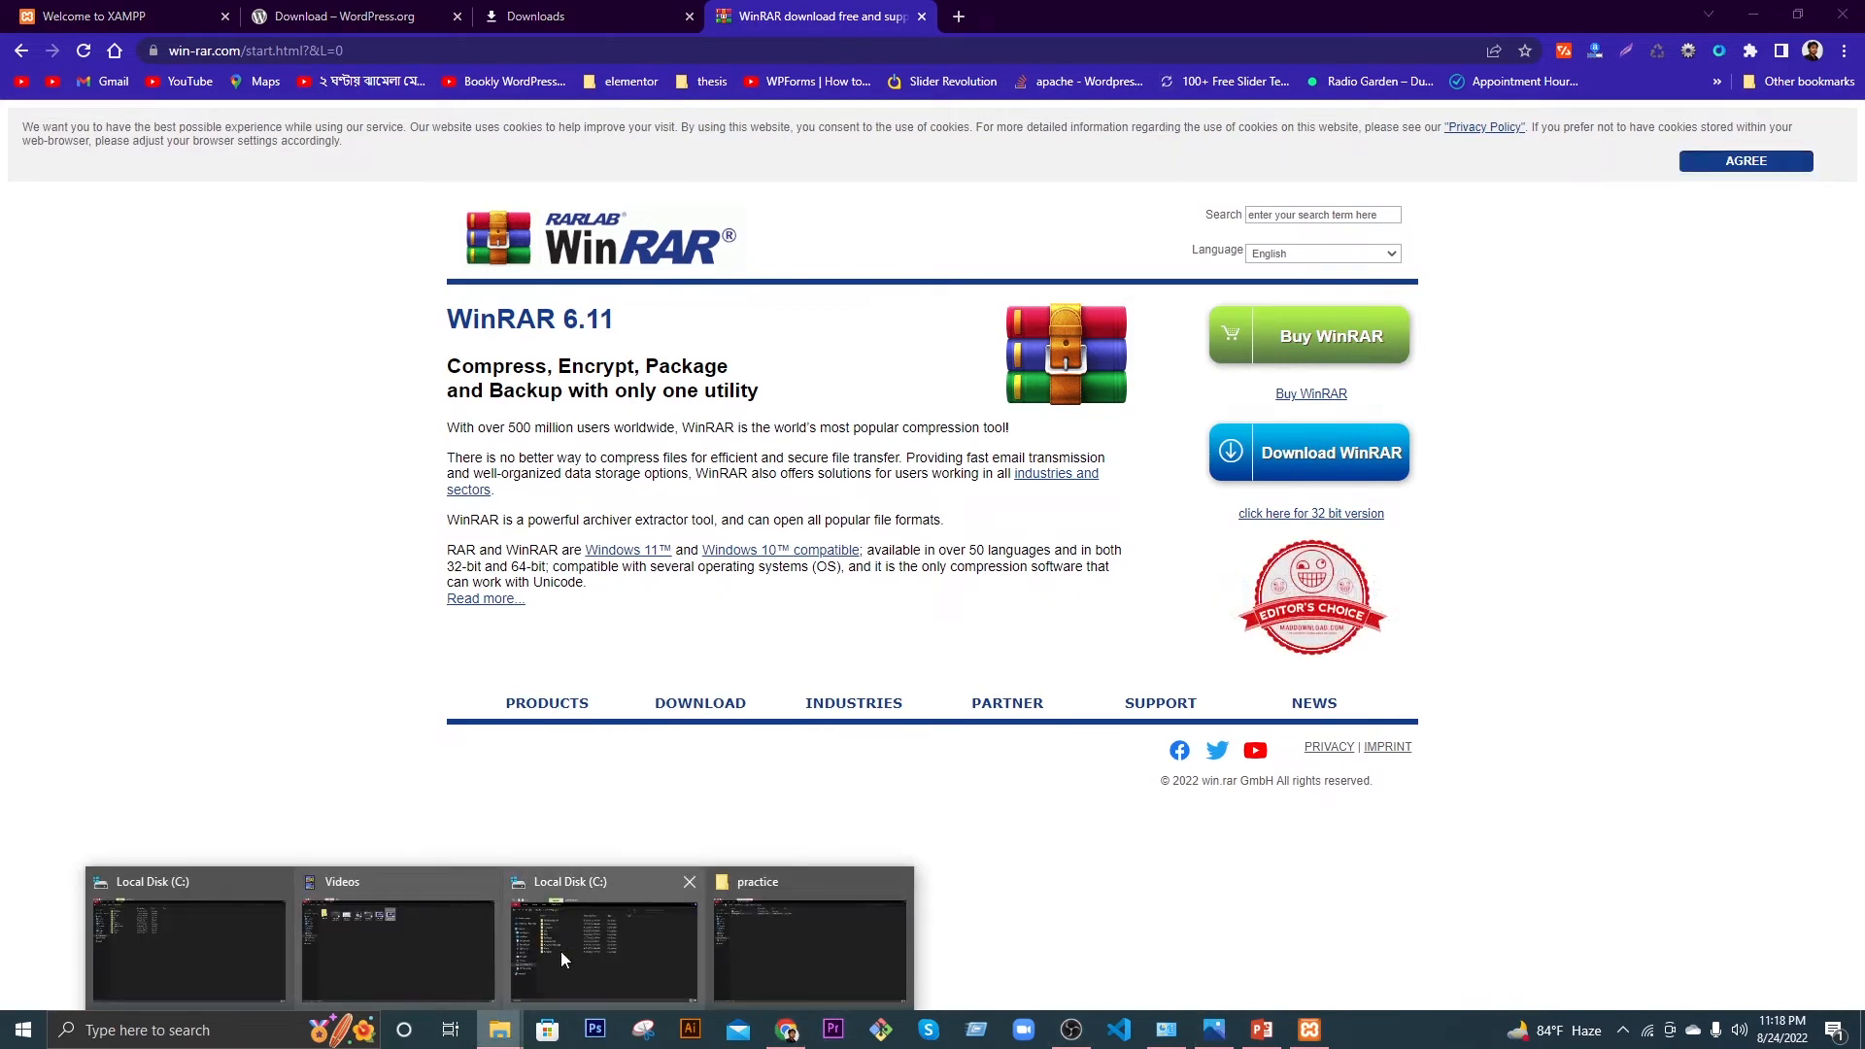
click(740, 947)
click(264, 253)
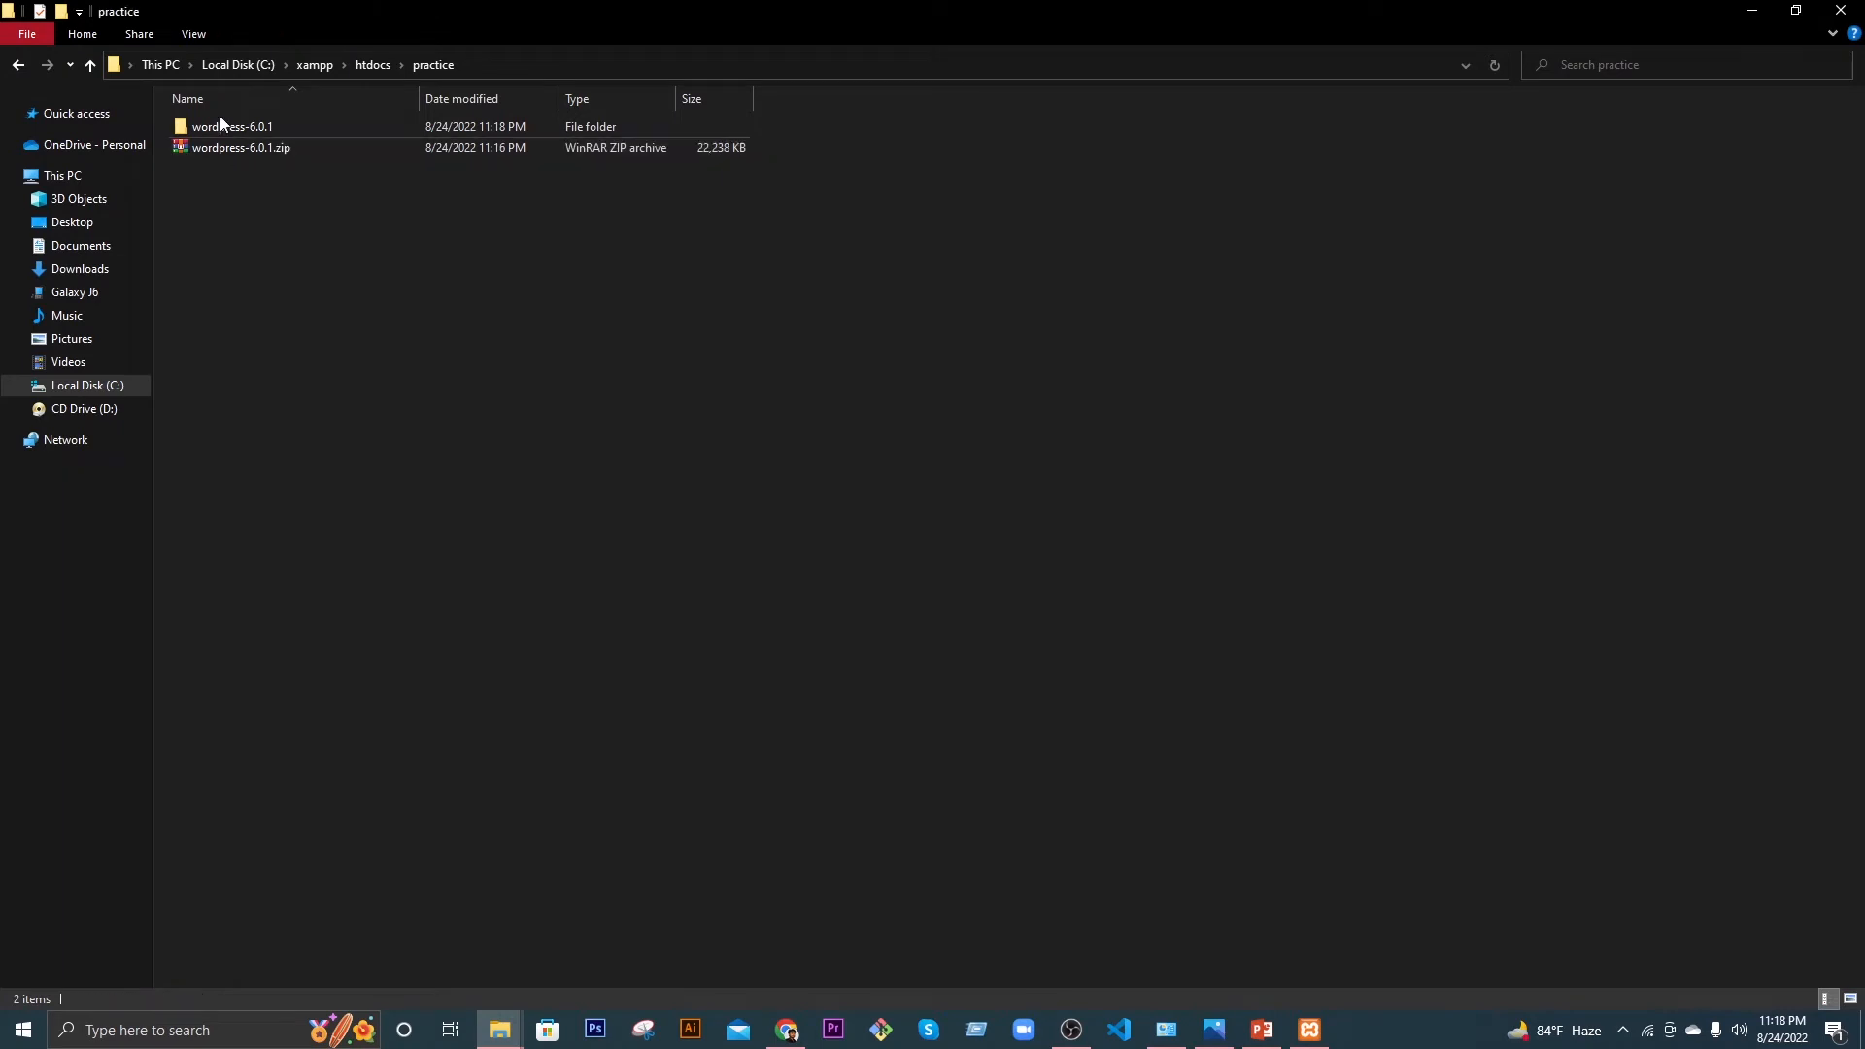
click(229, 127)
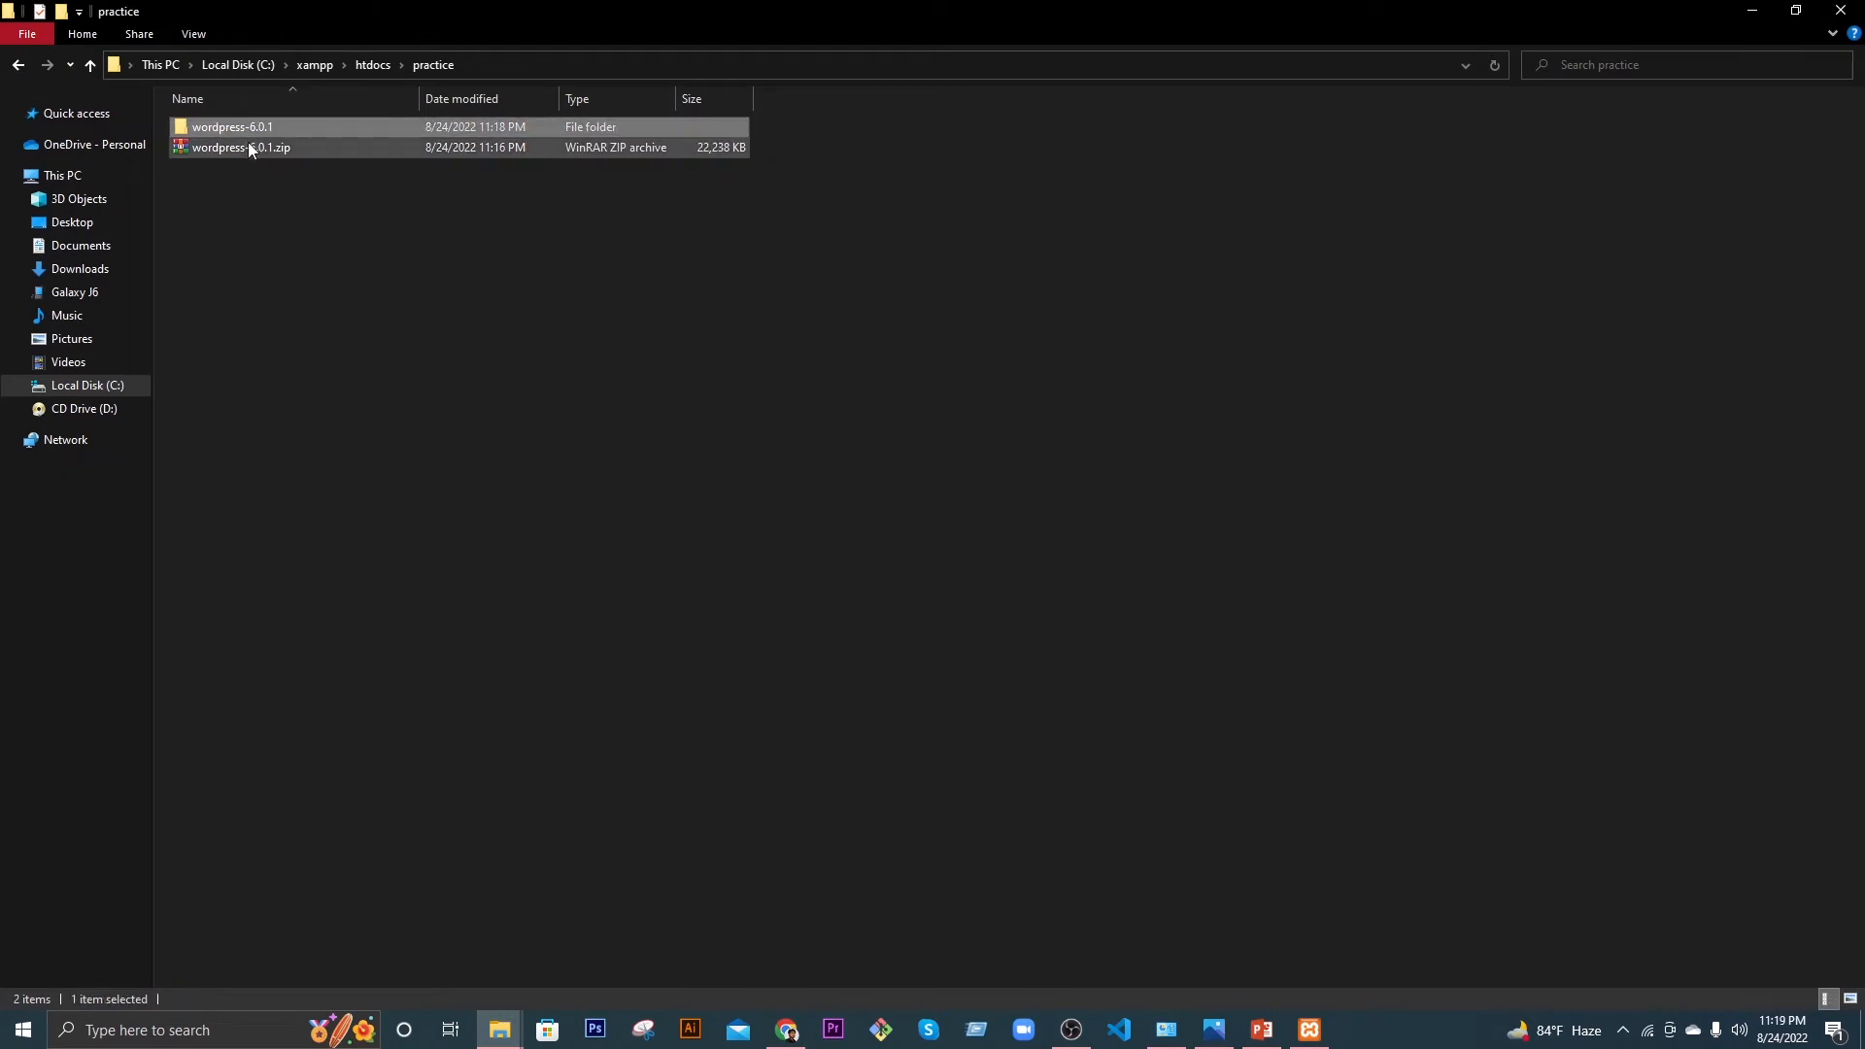
click(250, 148)
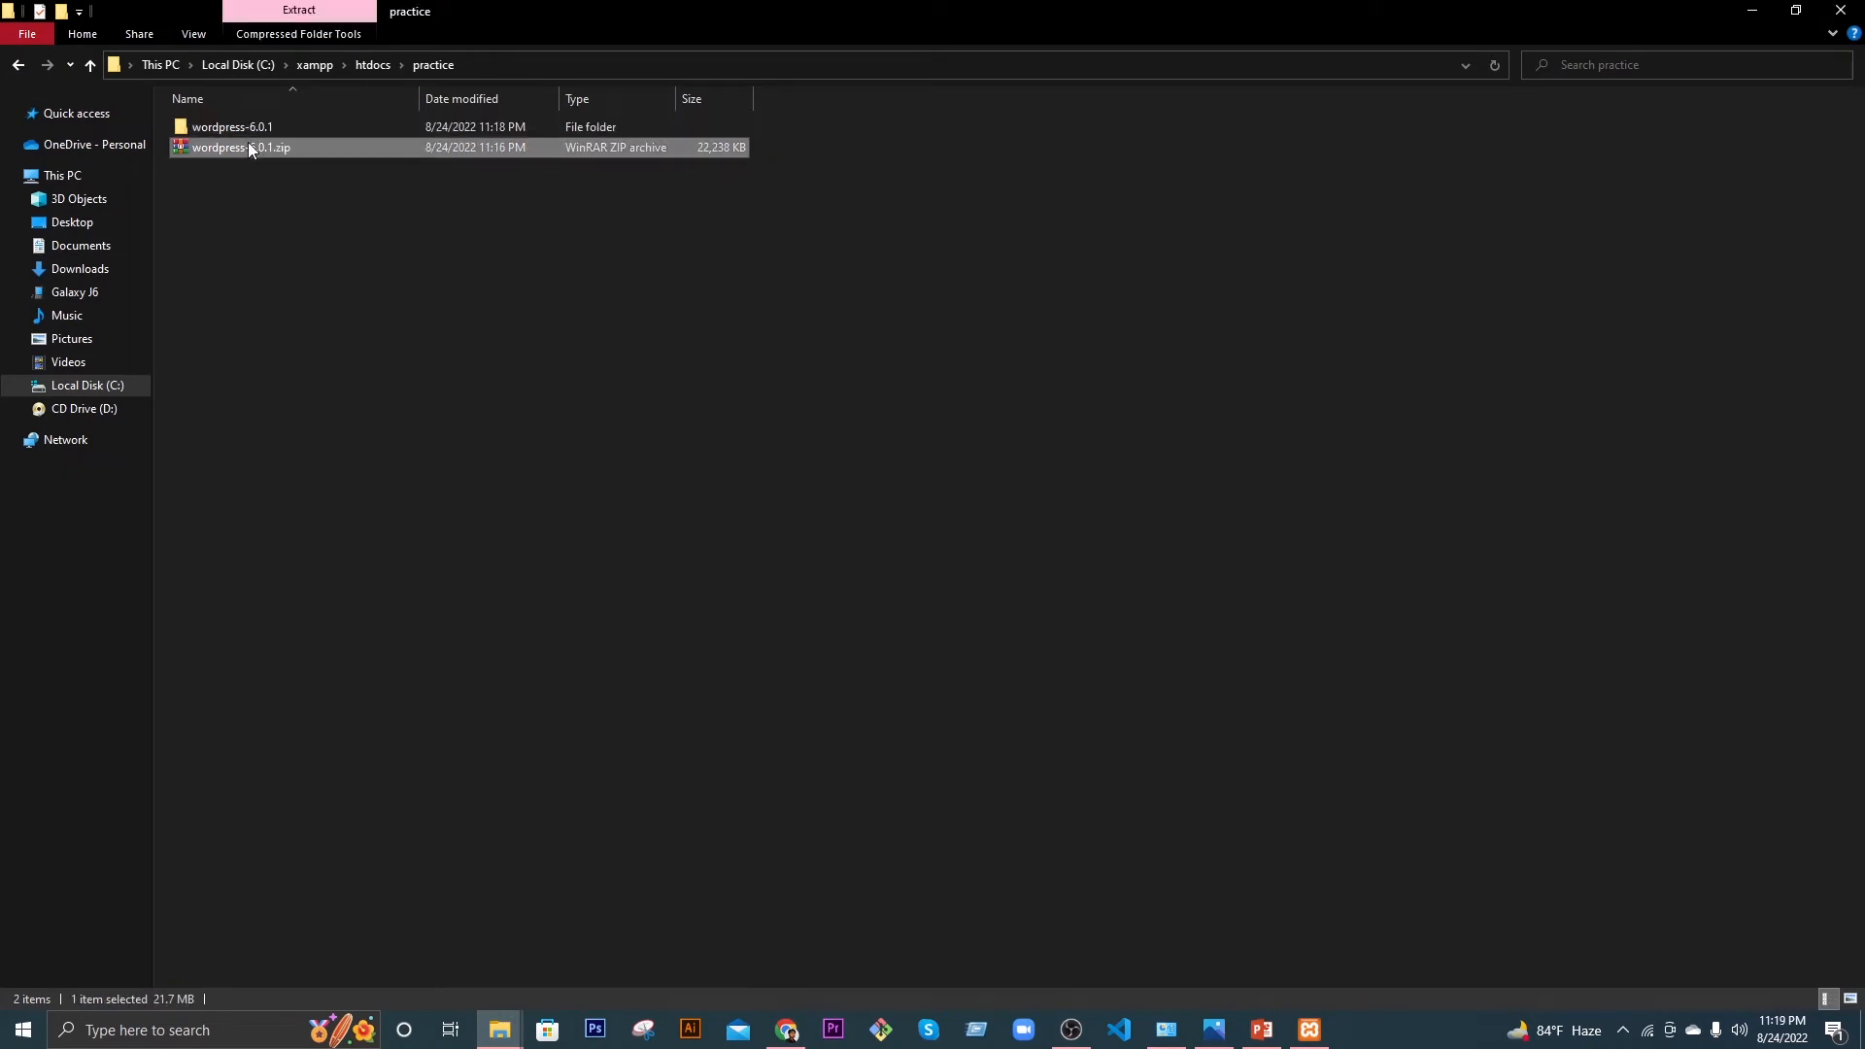
key(Delete)
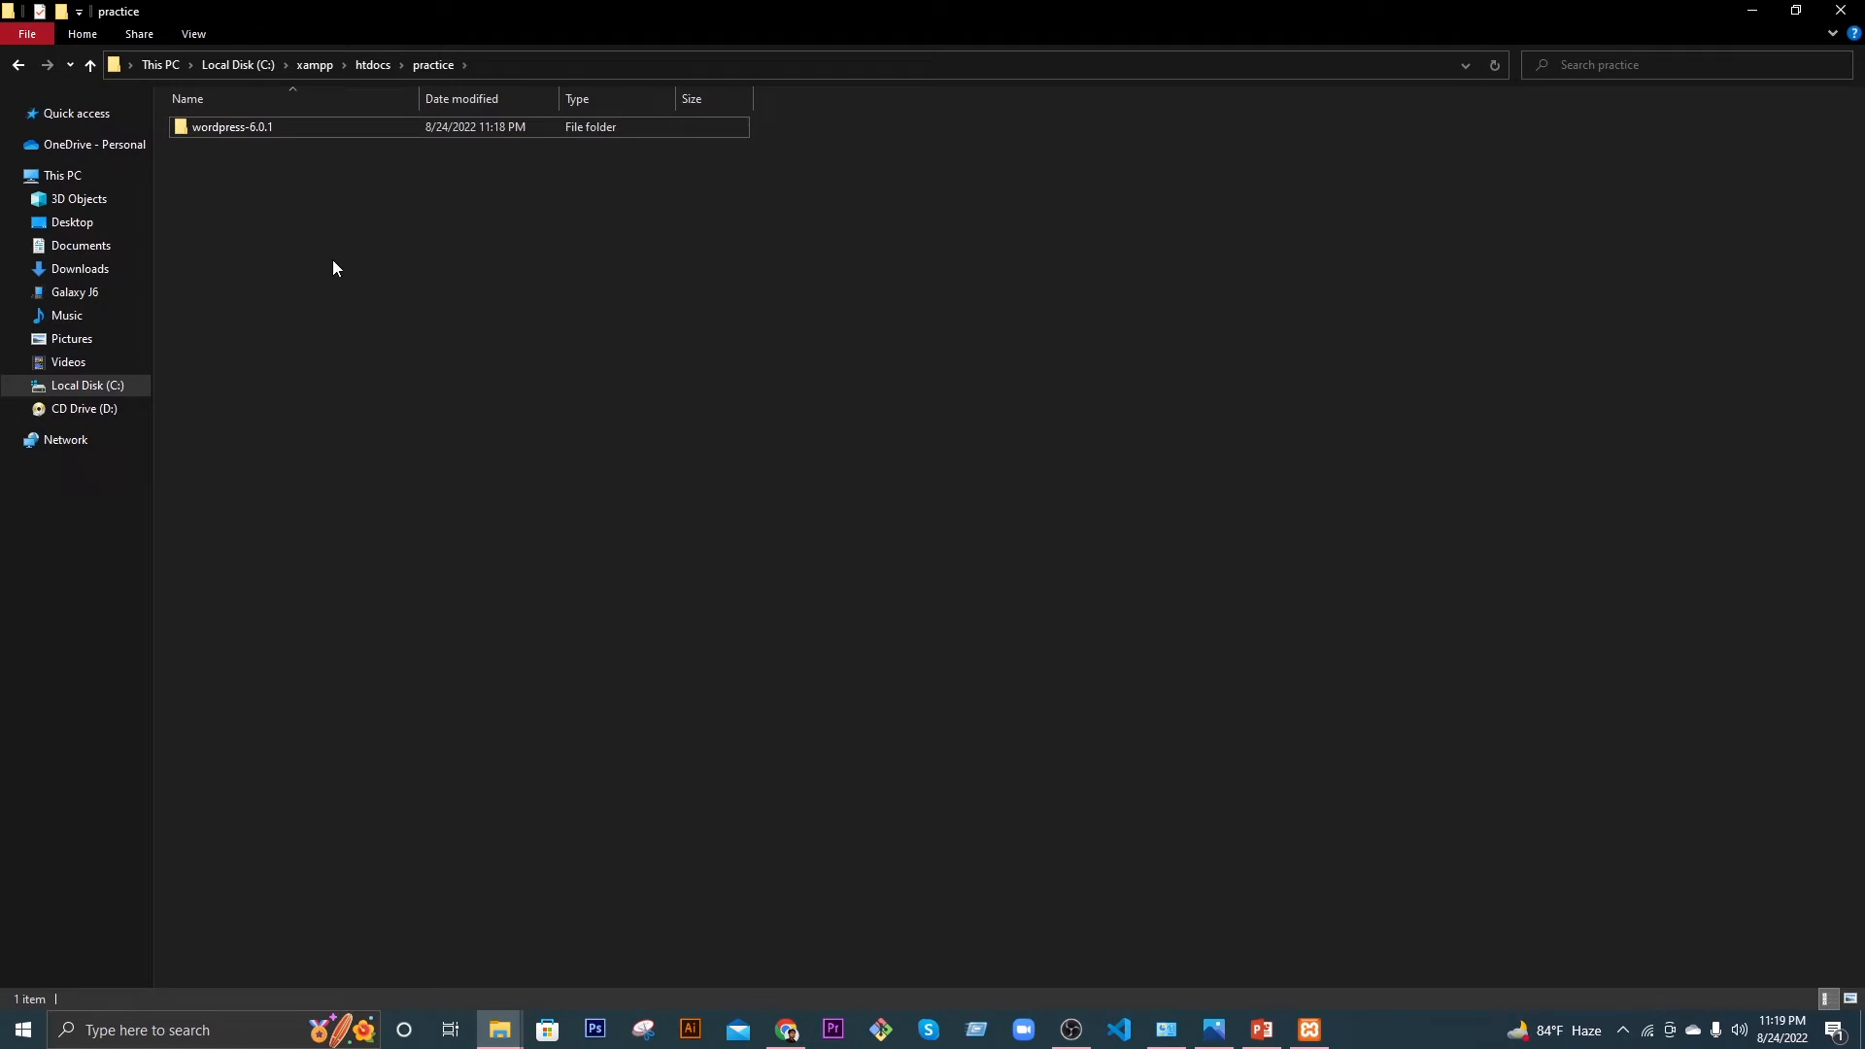
Step: Cut all 19 files and folders from wordpress-6.0.1\wordpress
double_click(282, 130)
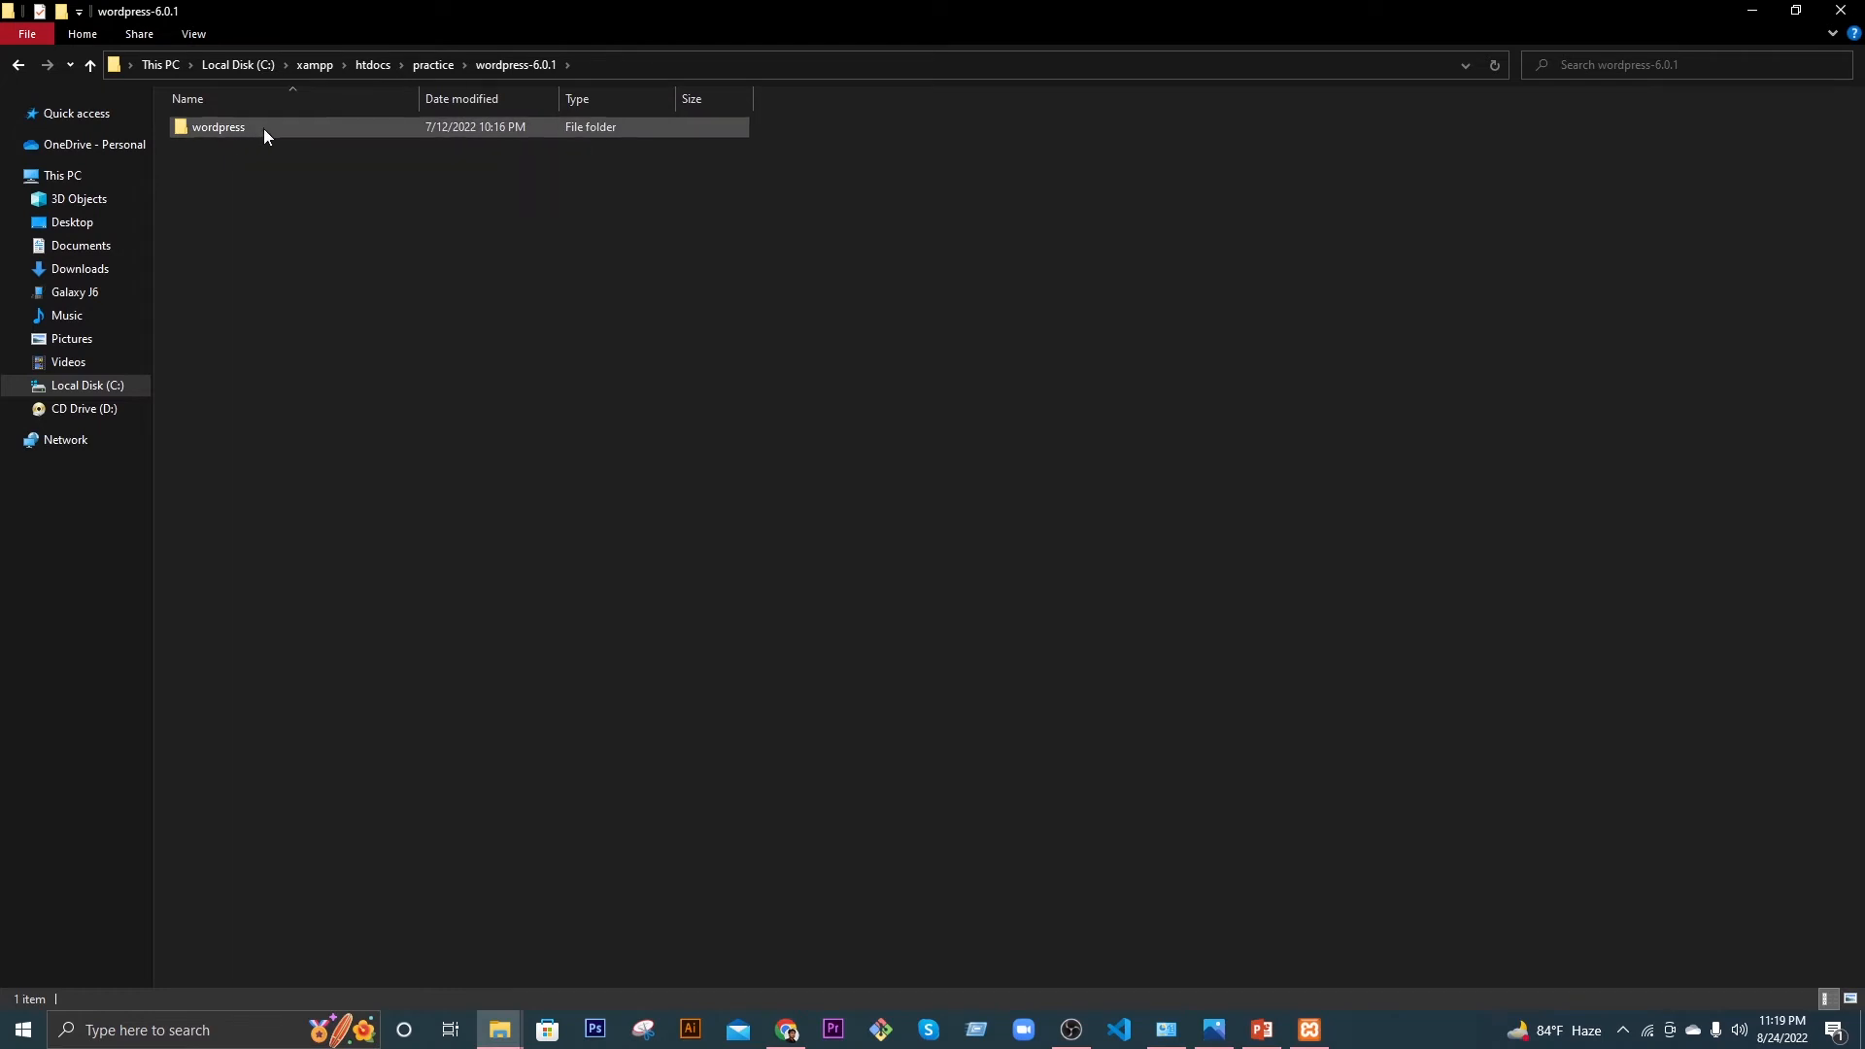
double_click(264, 129)
drag(419, 644, 247, 122)
click(379, 624)
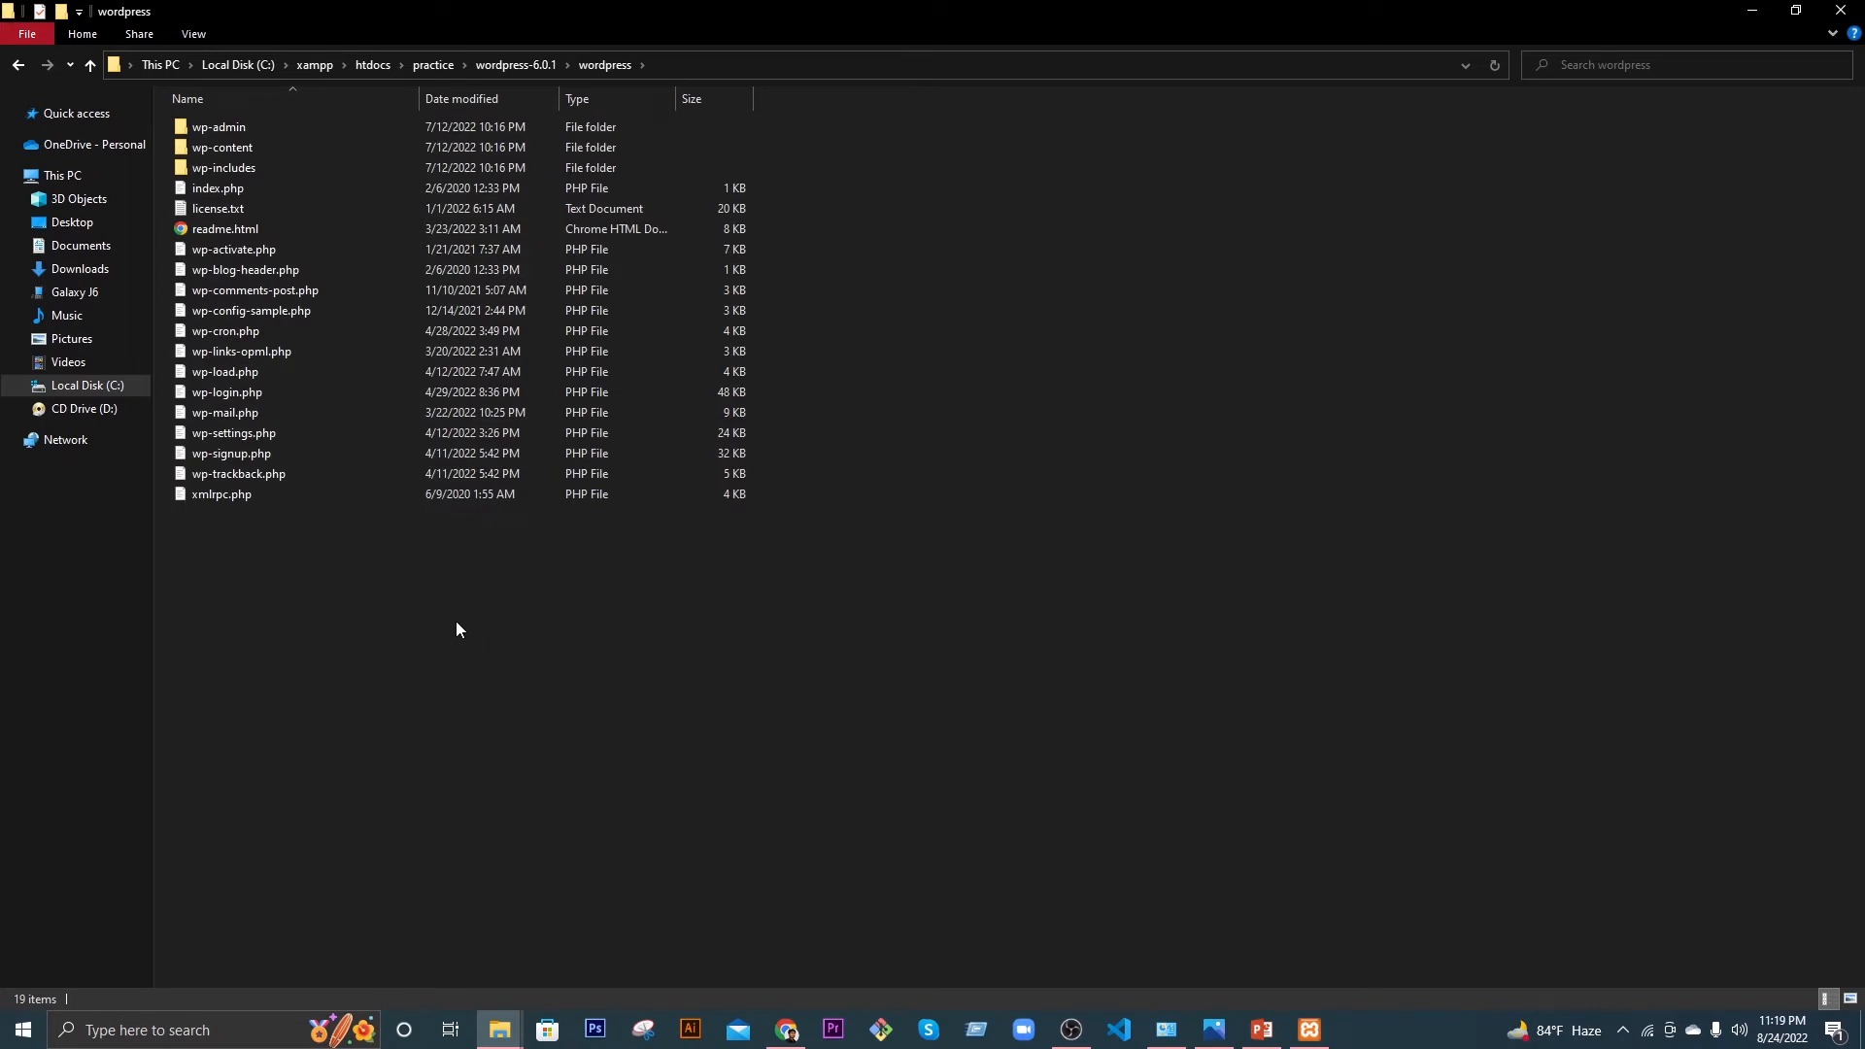
drag(673, 684, 230, 124)
right_click(229, 124)
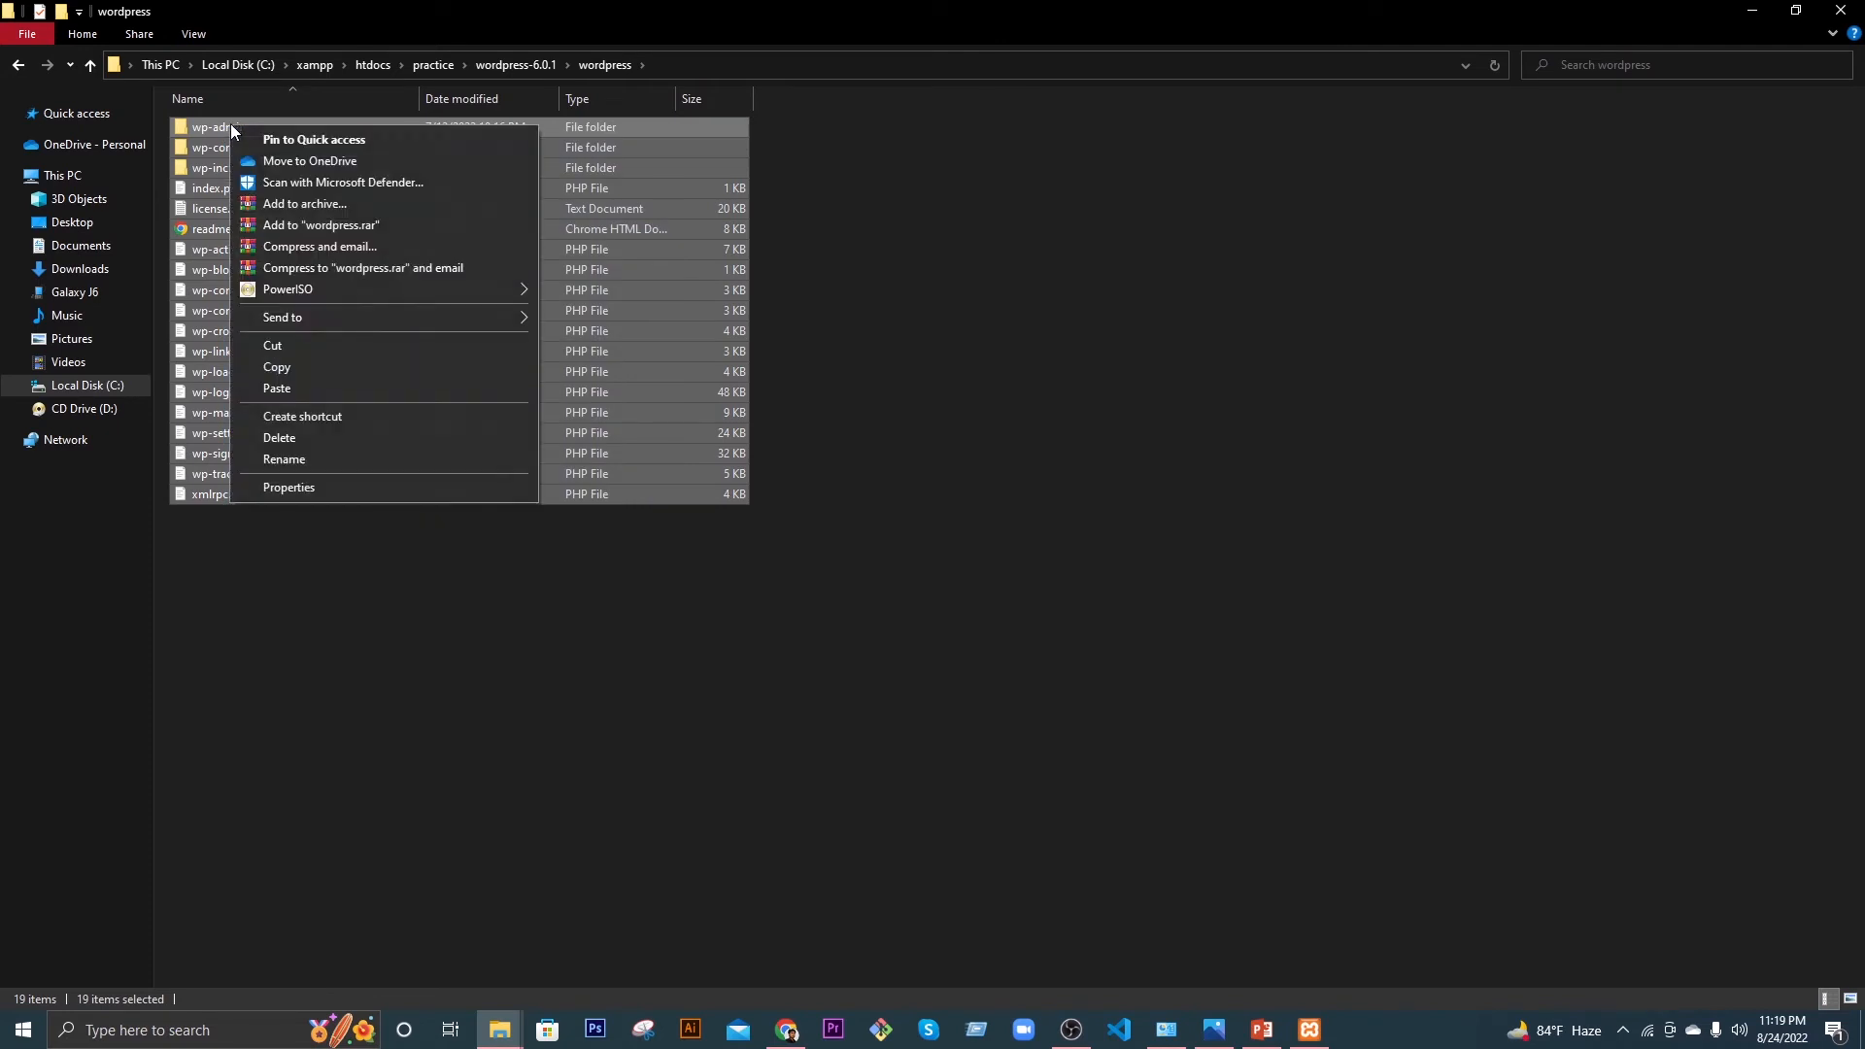
click(294, 341)
Step: Paste the cut WordPress files directly into the practice folder
click(17, 64)
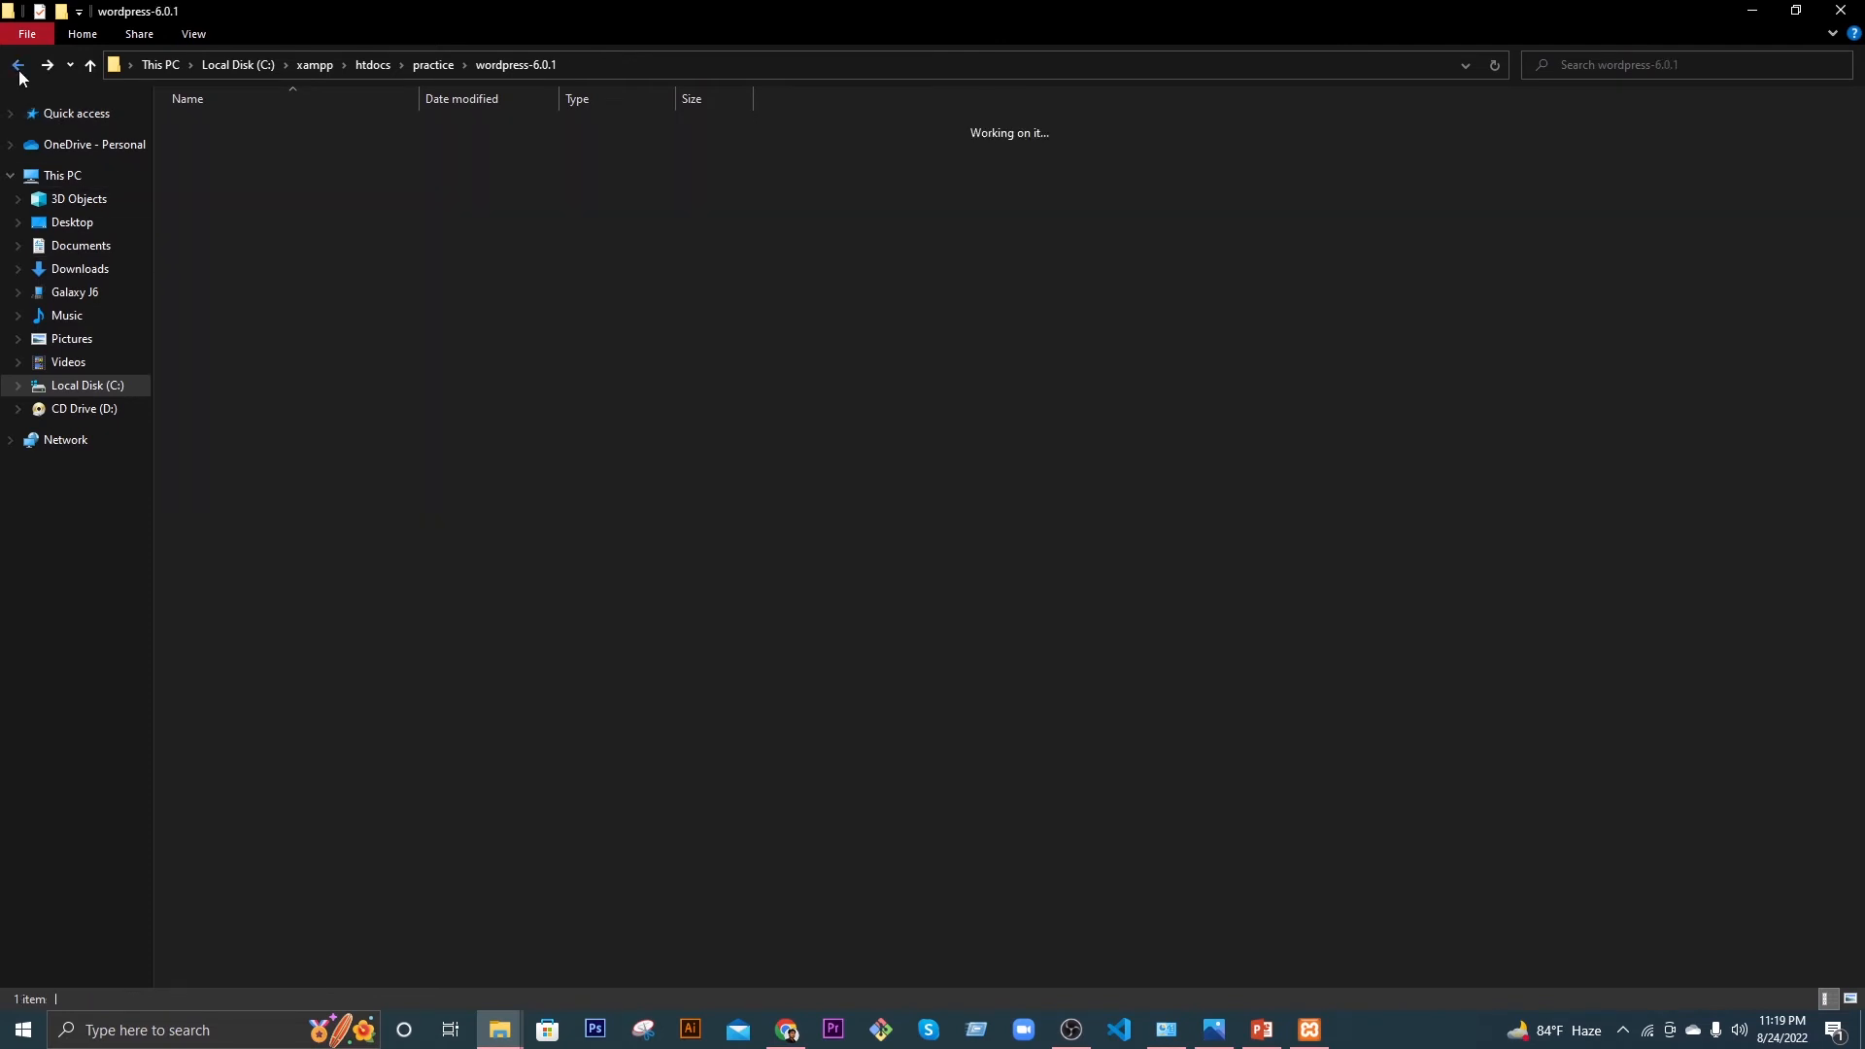
click(17, 65)
click(19, 66)
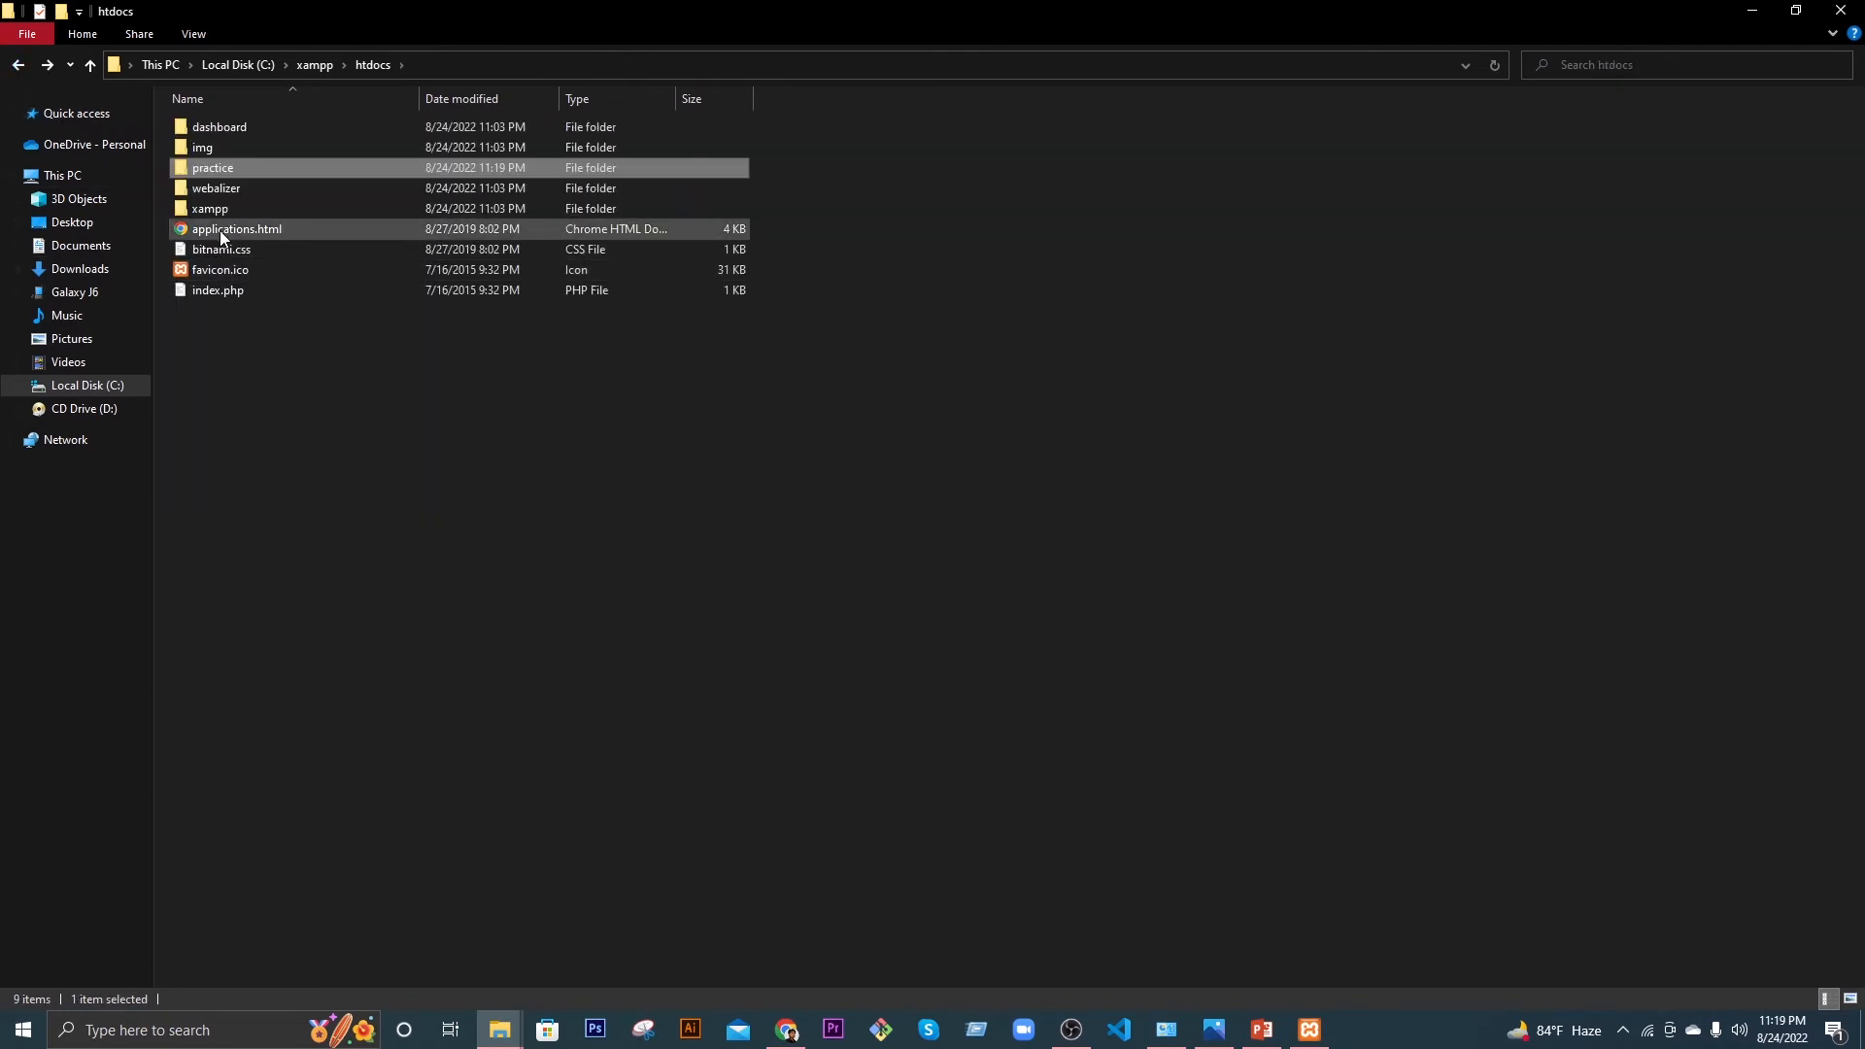
double_click(222, 169)
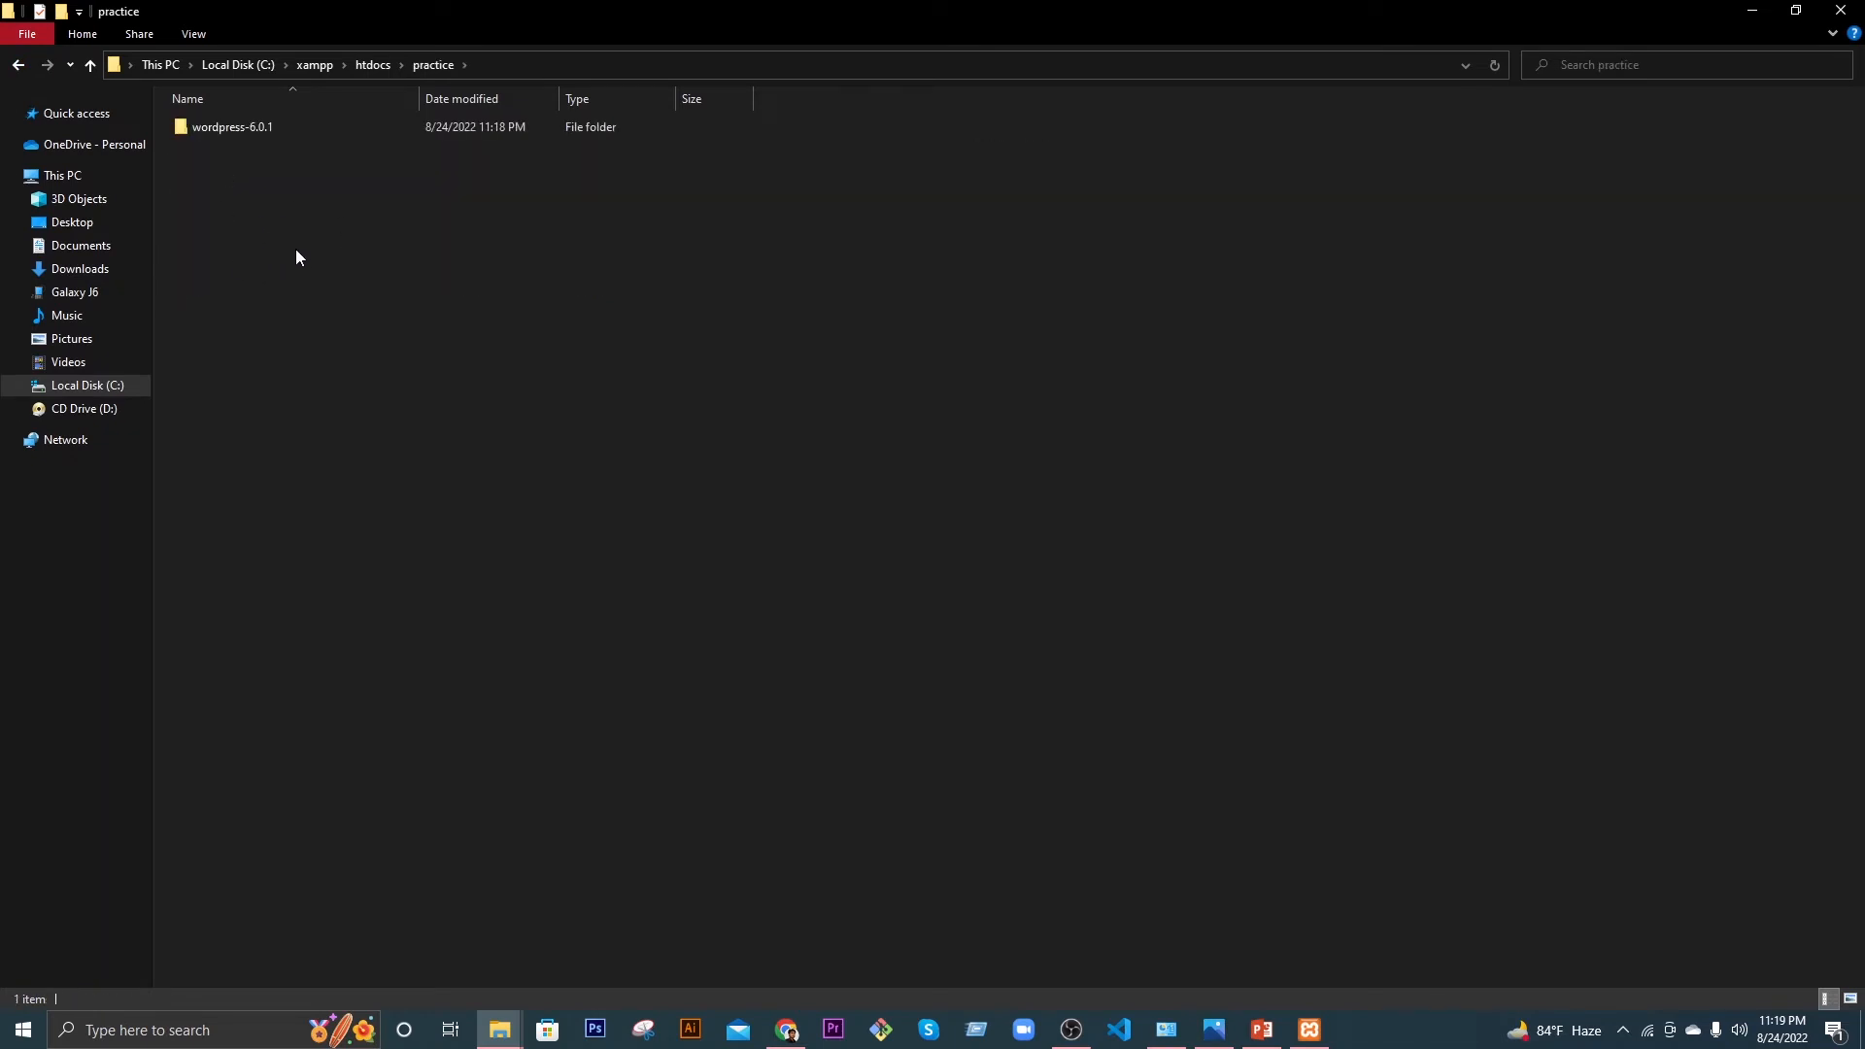
click(223, 132)
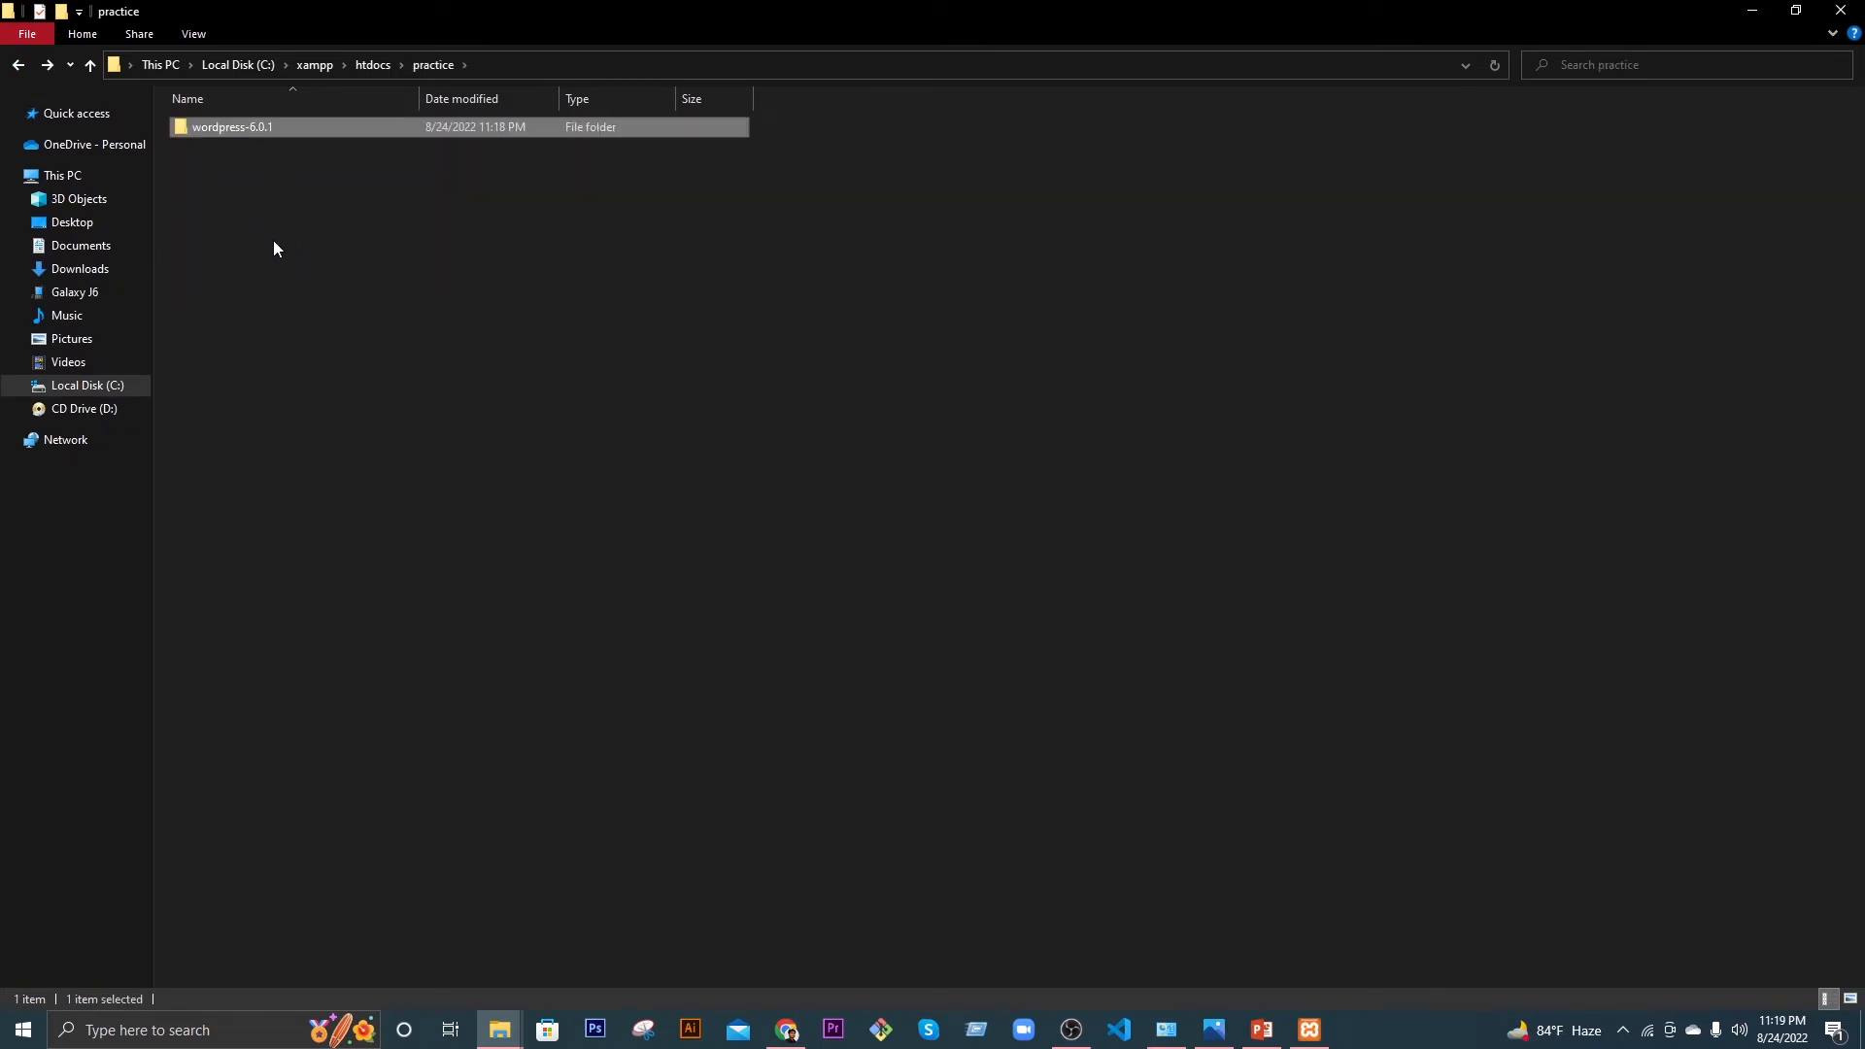
right_click(299, 241)
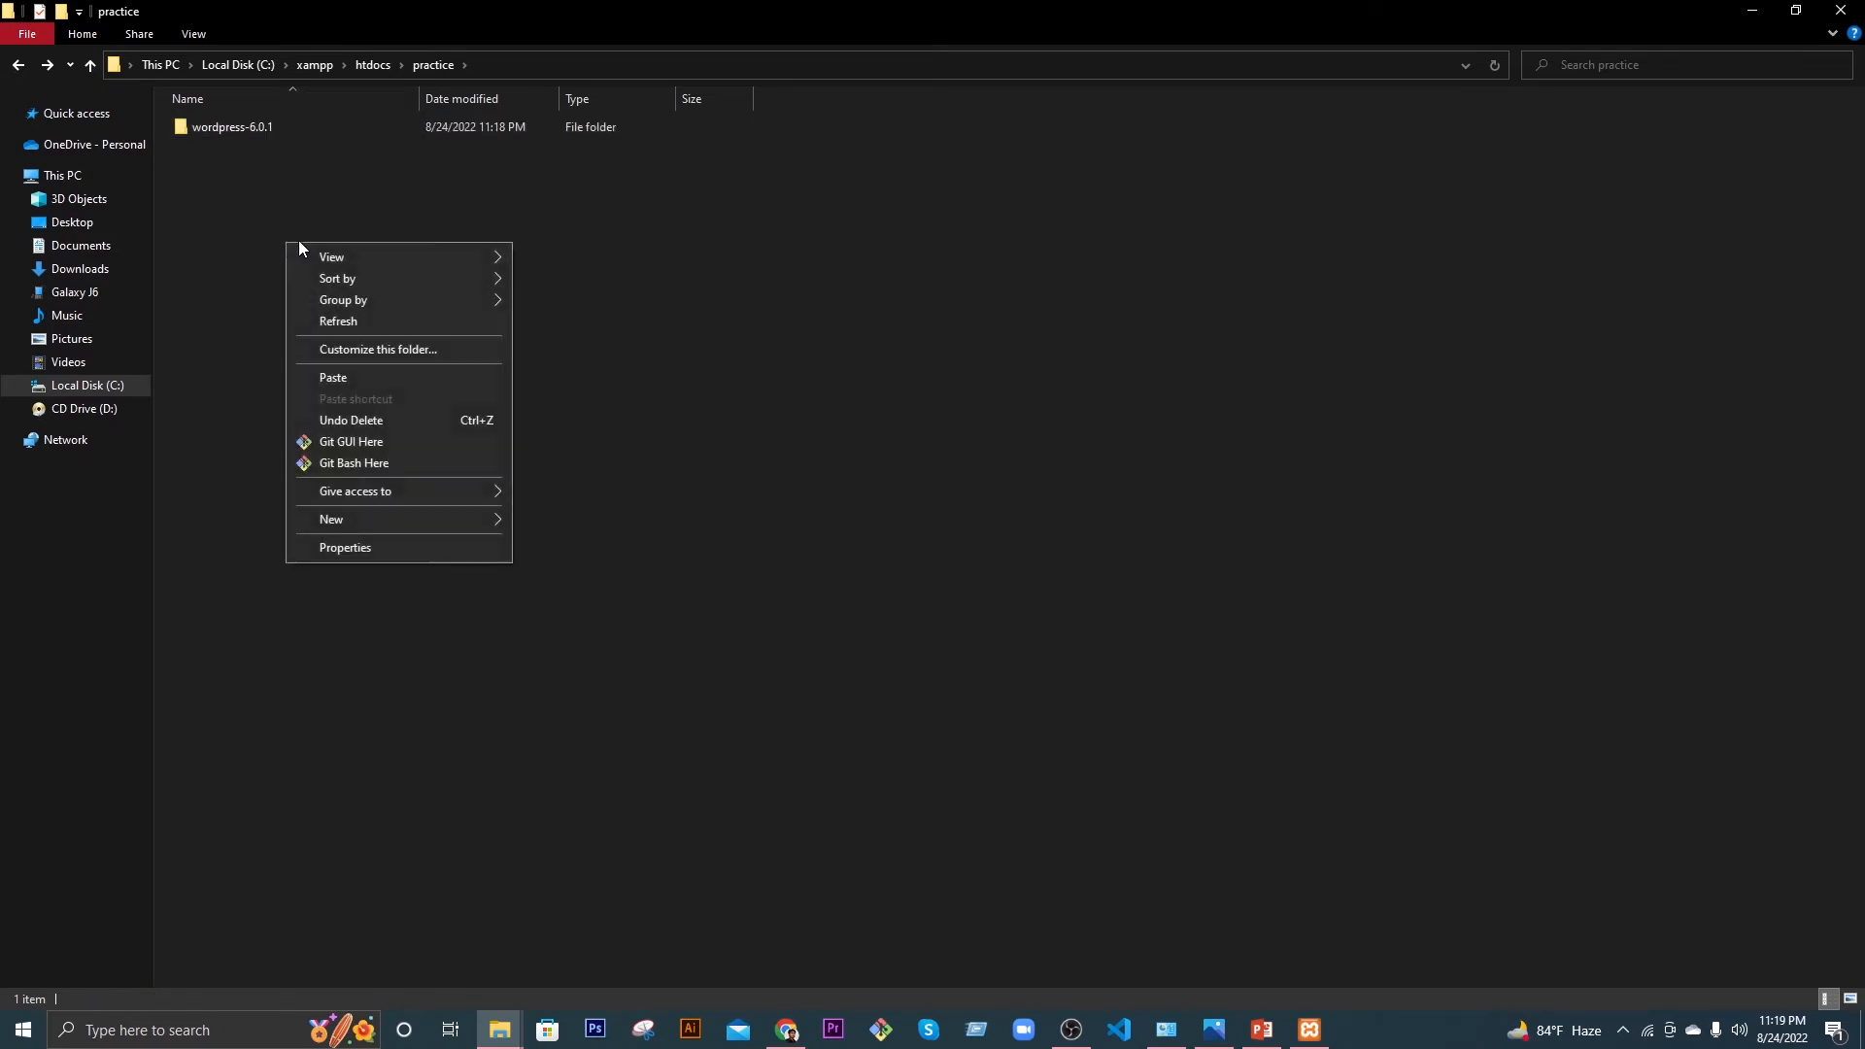
click(344, 378)
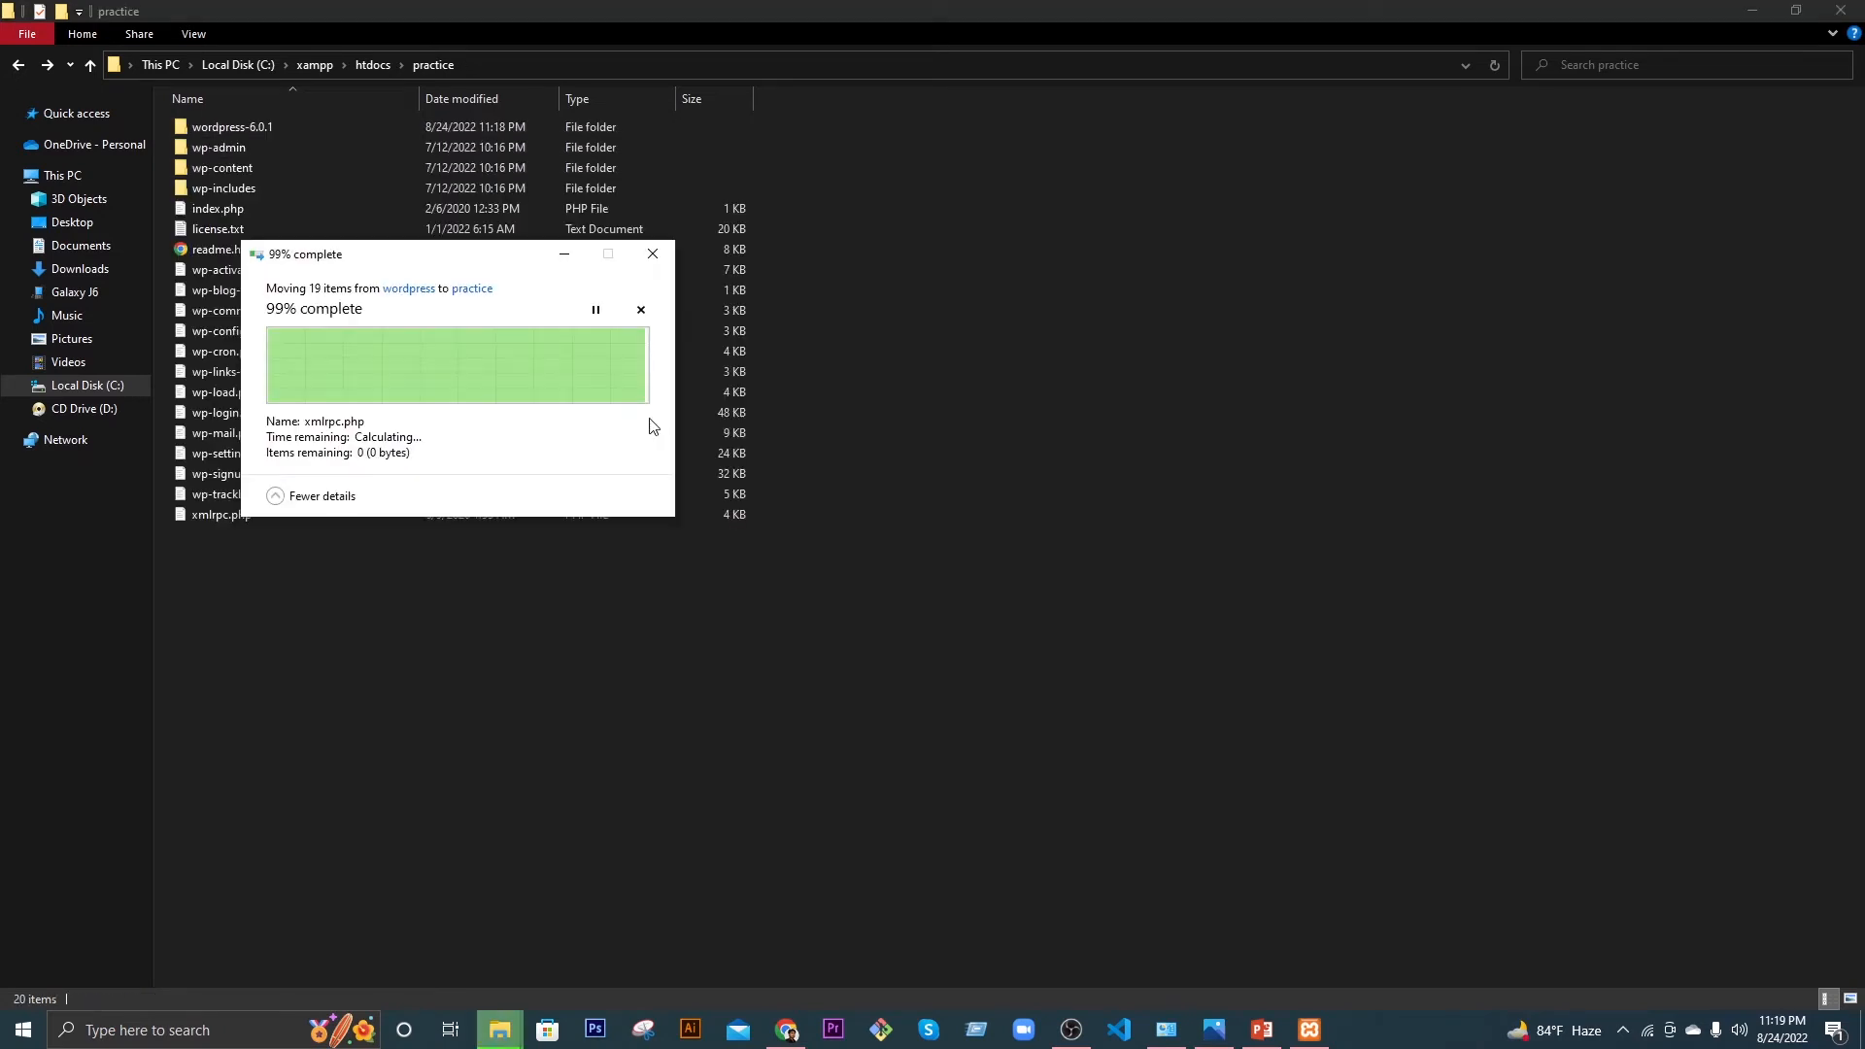
Step: Delete the emptied wordpress-6.0.1 folder from practice
click(459, 684)
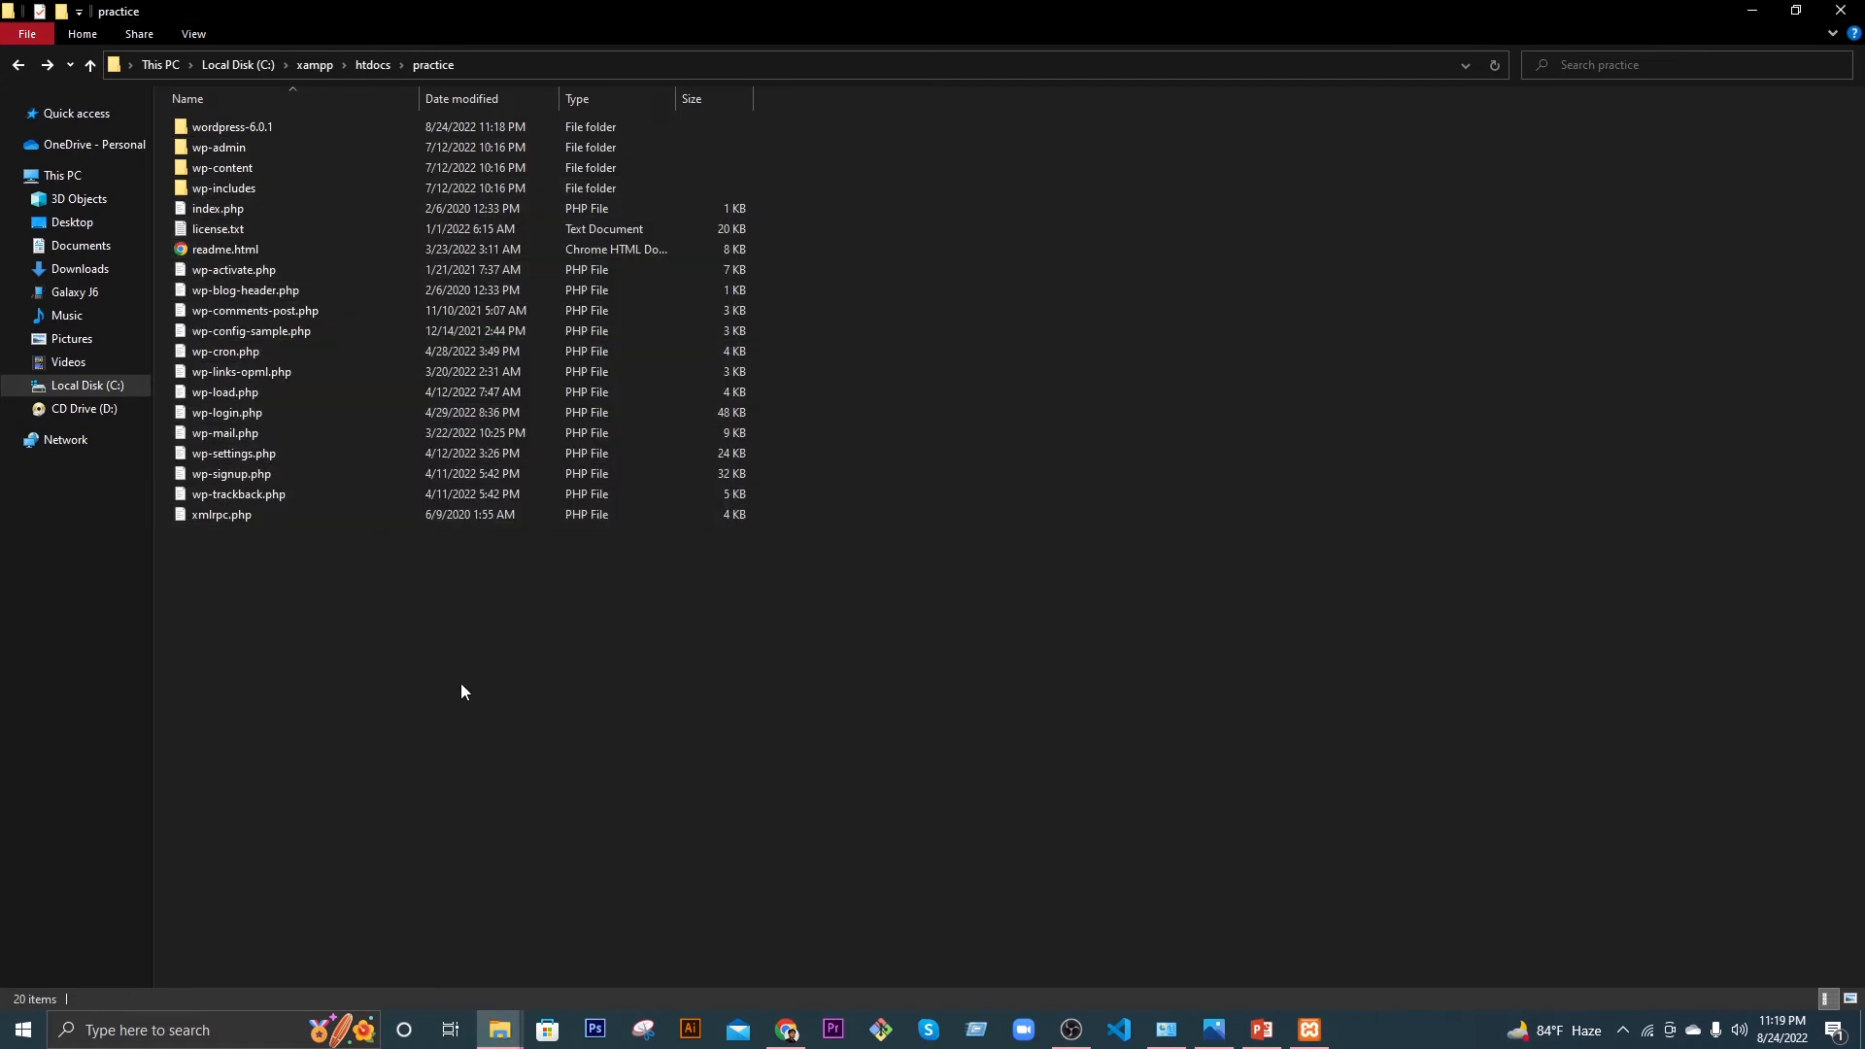
click(256, 129)
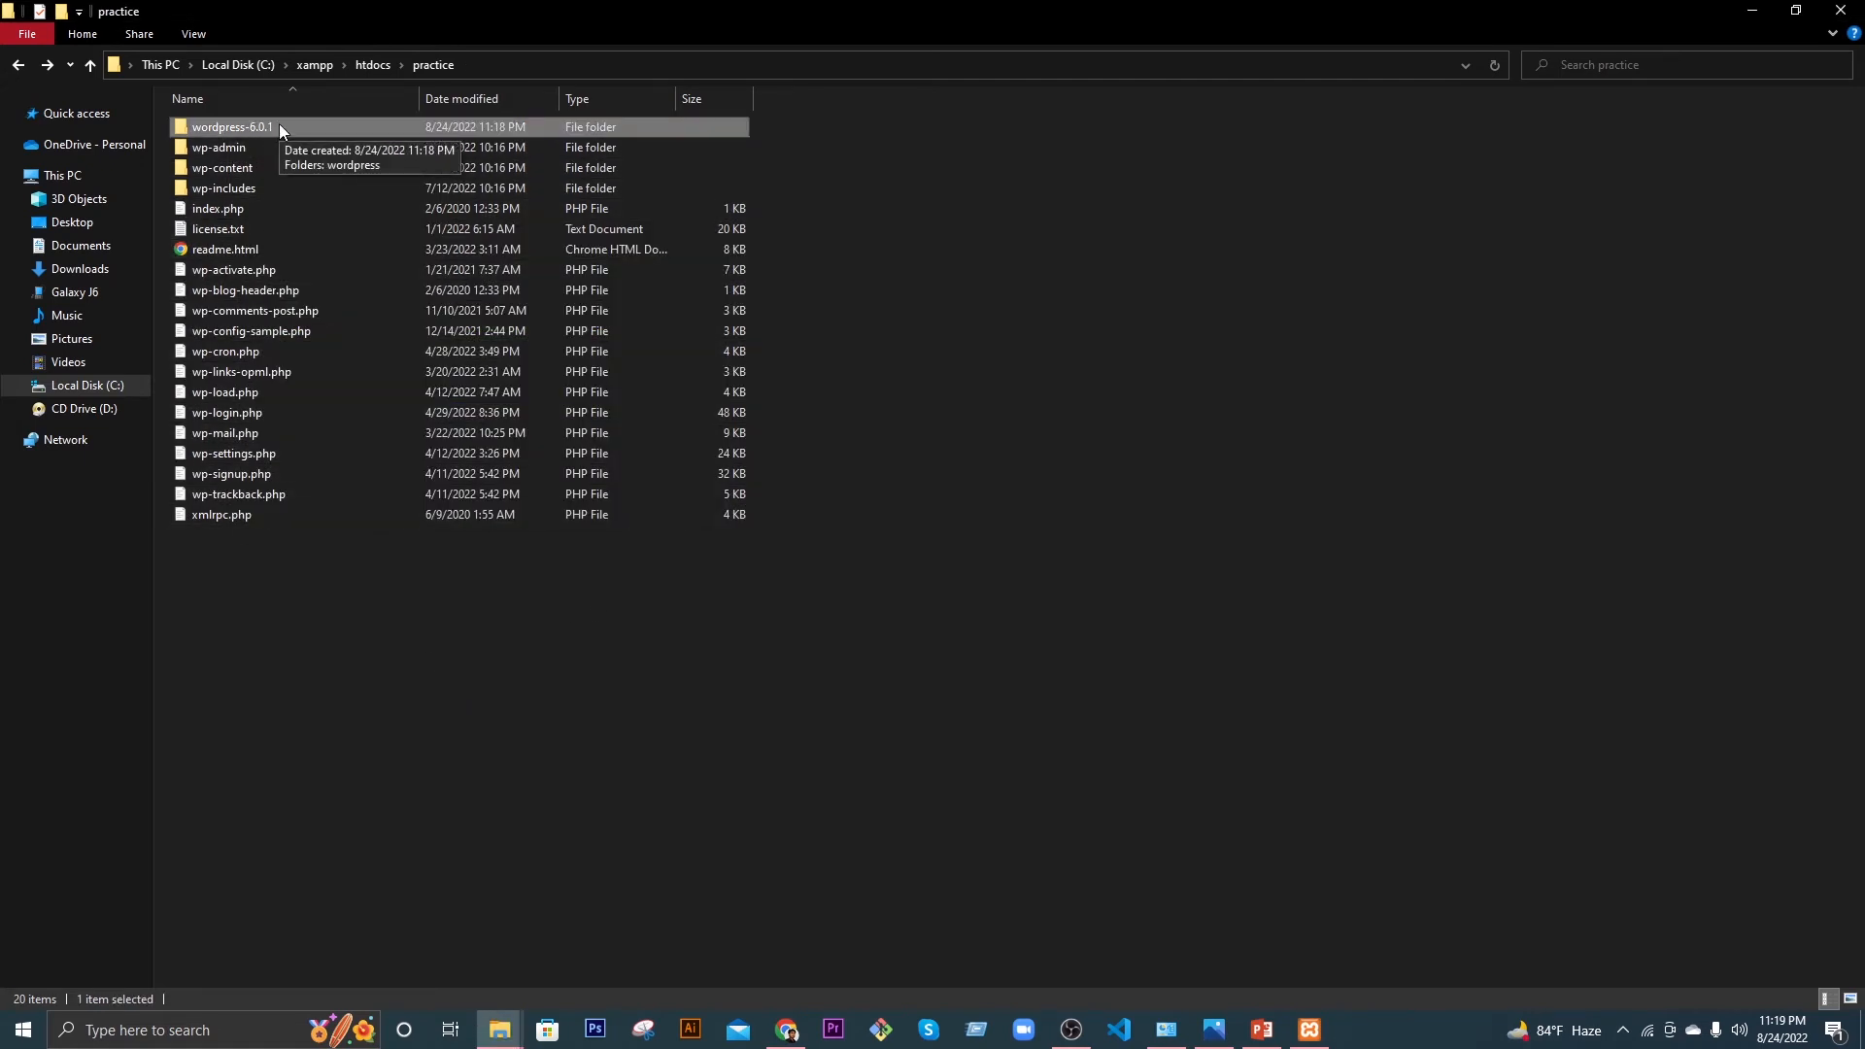
key(Delete)
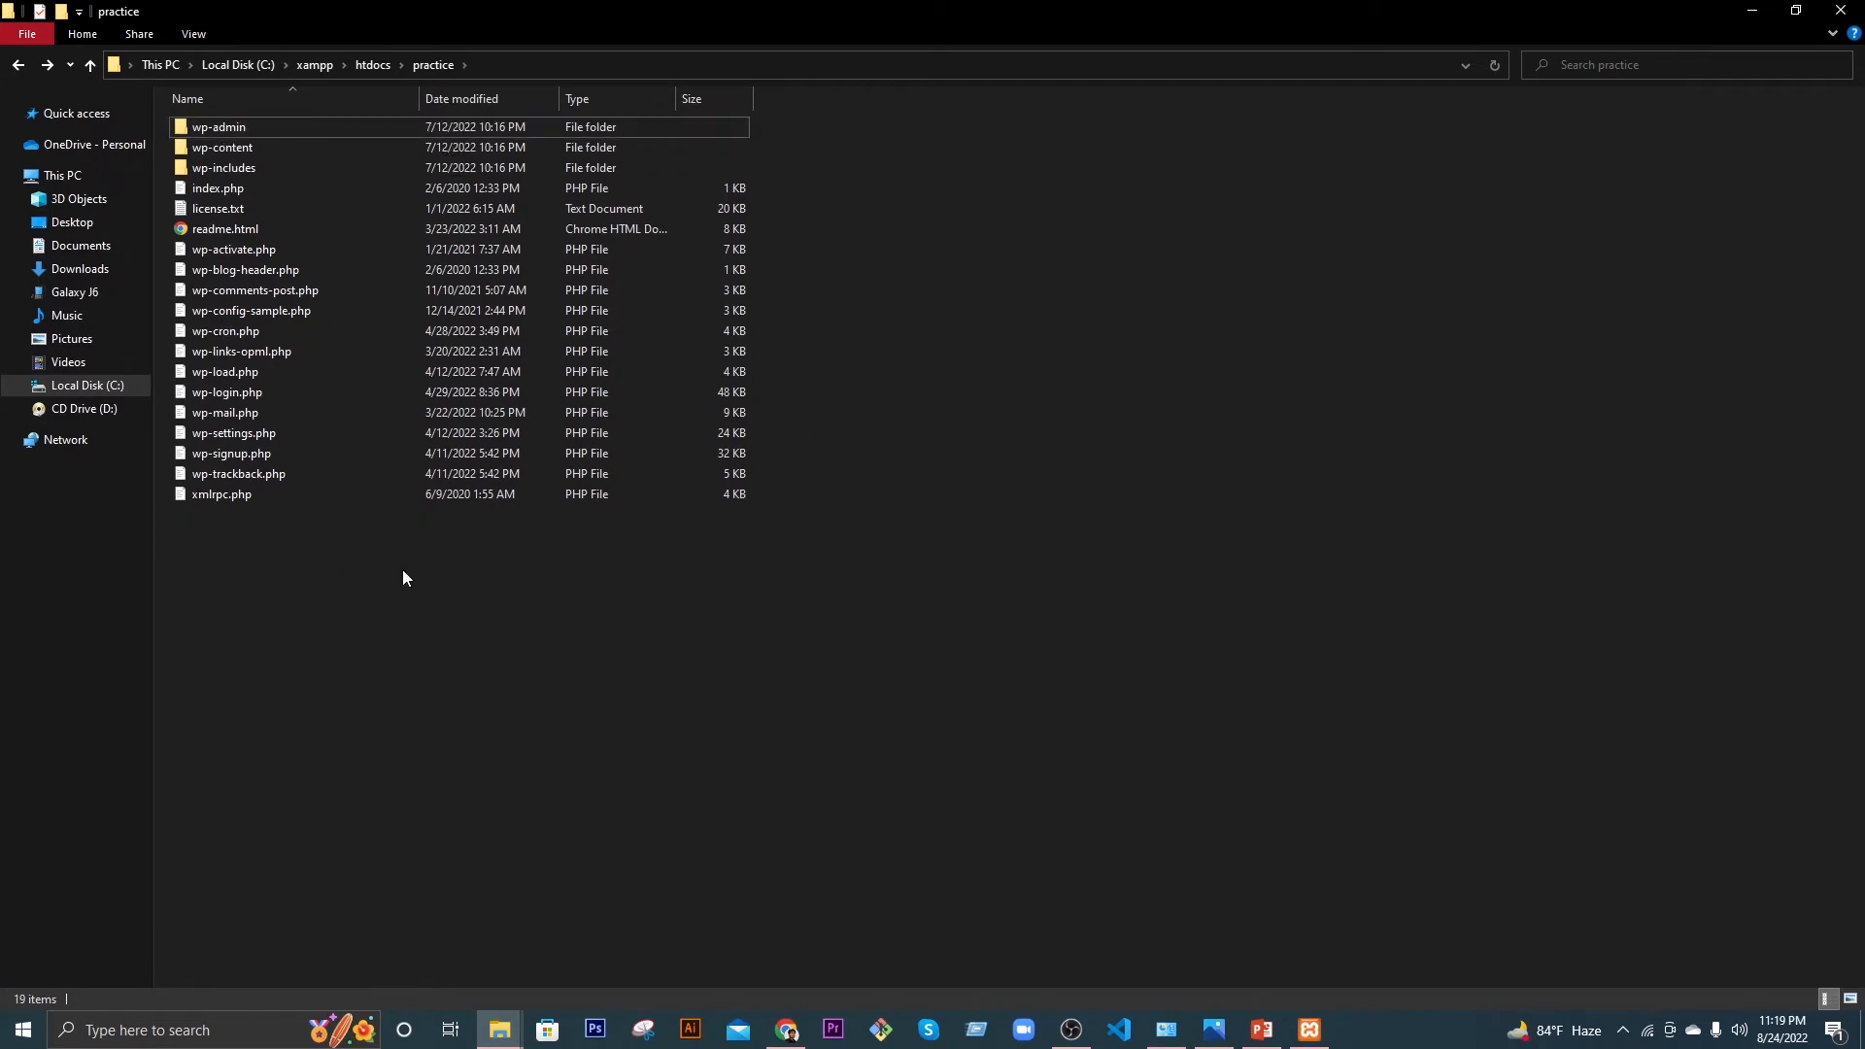
click(786, 1030)
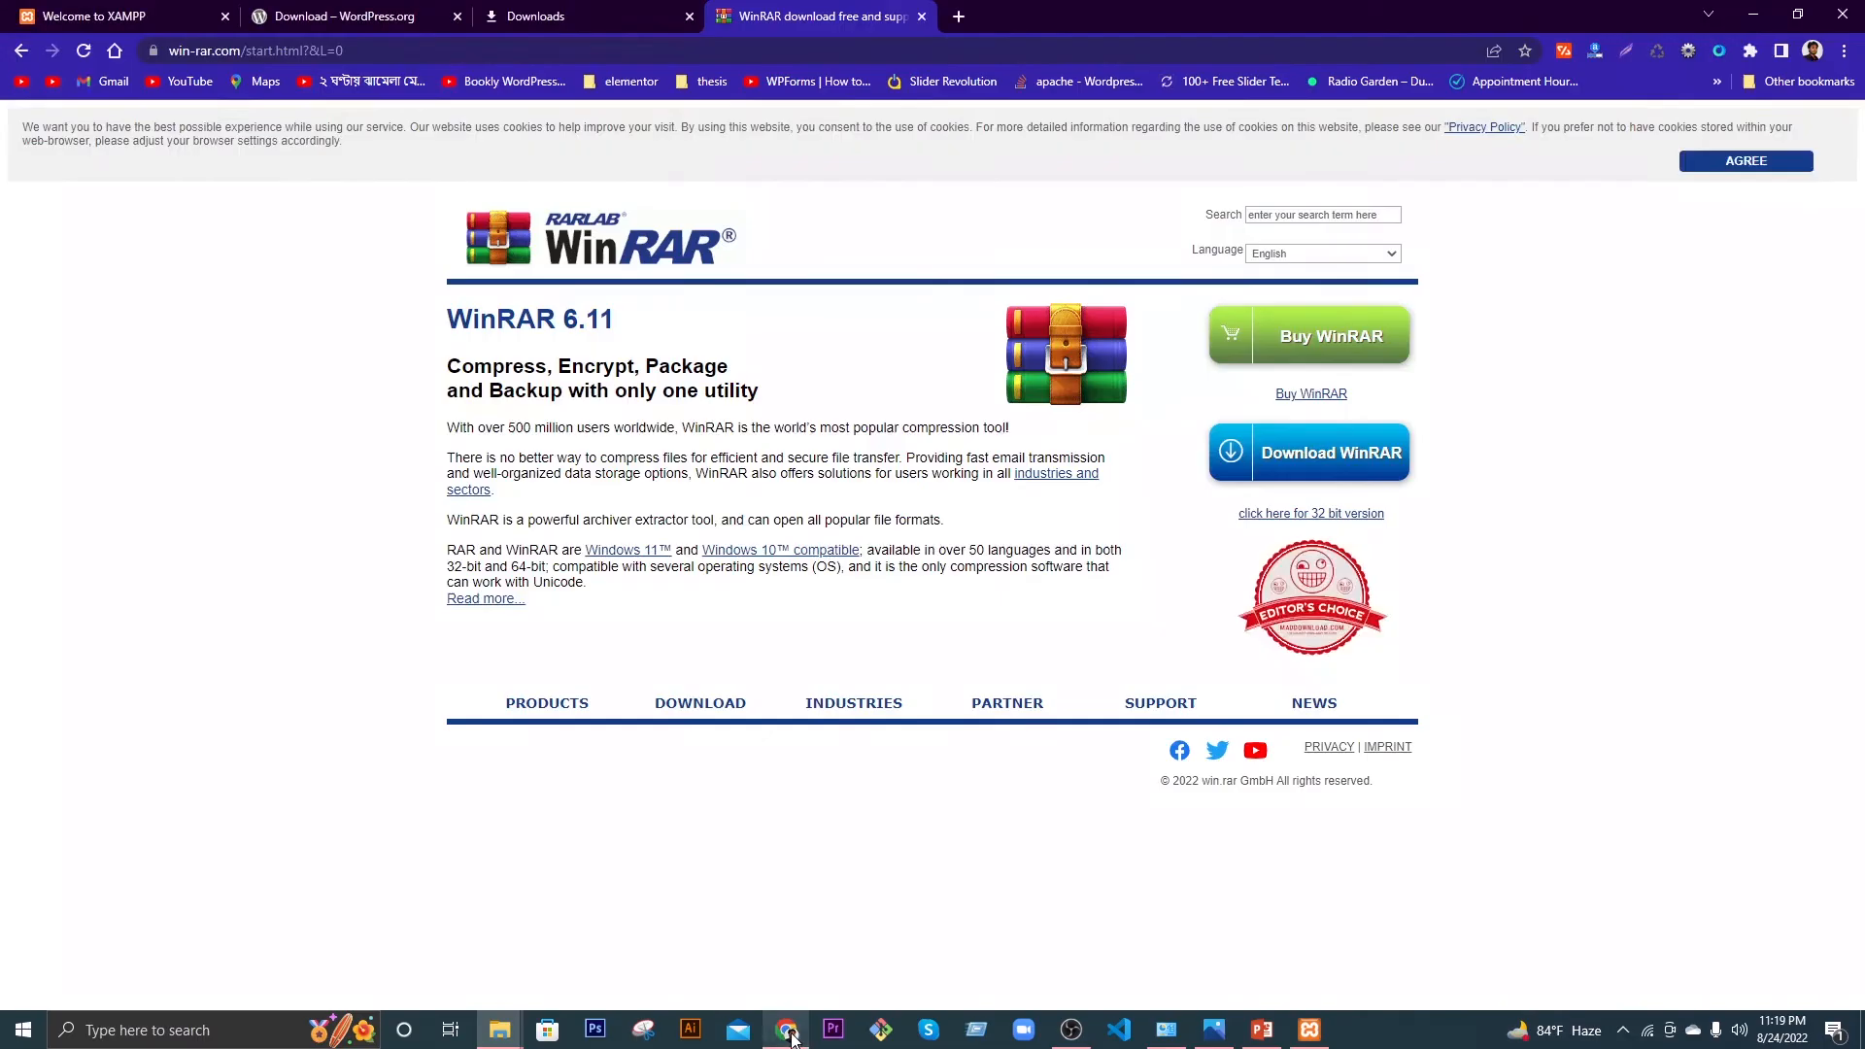
Step: Load localhost/practice in a new Chrome tab to reach the WordPress language selection page
click(957, 17)
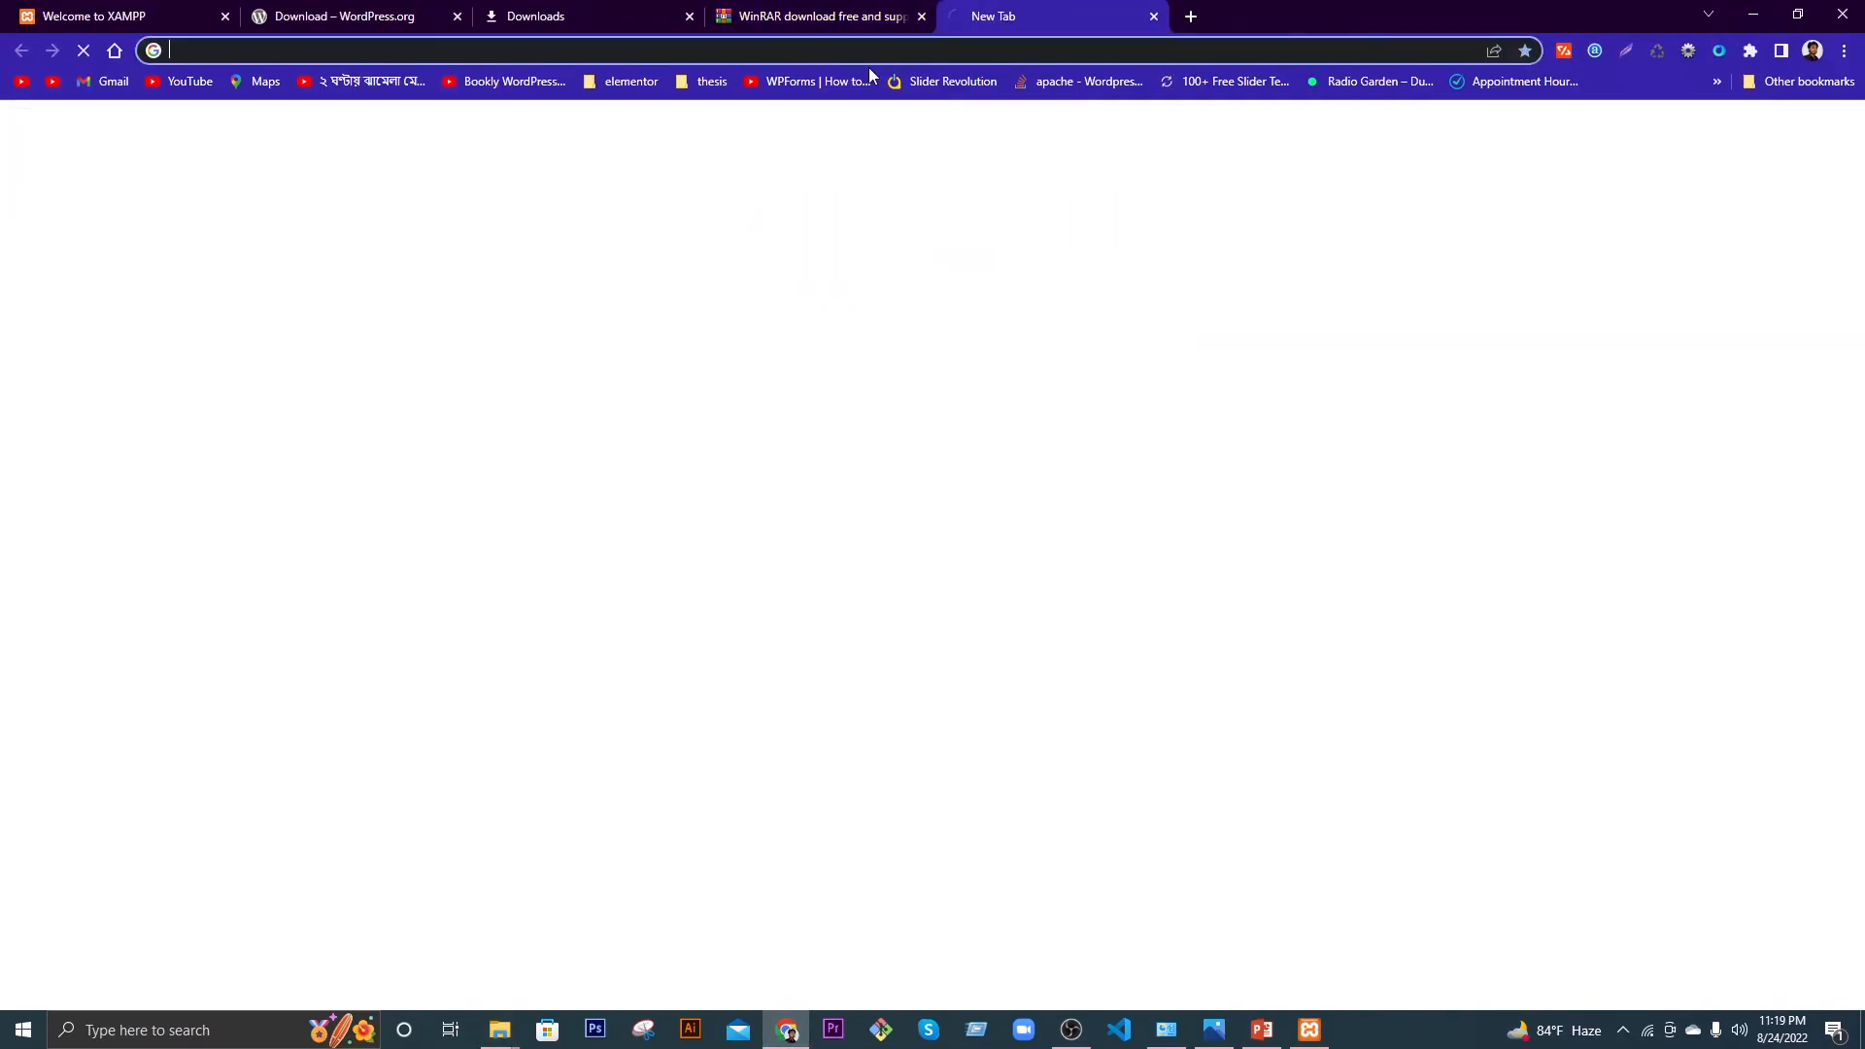
text(lo)
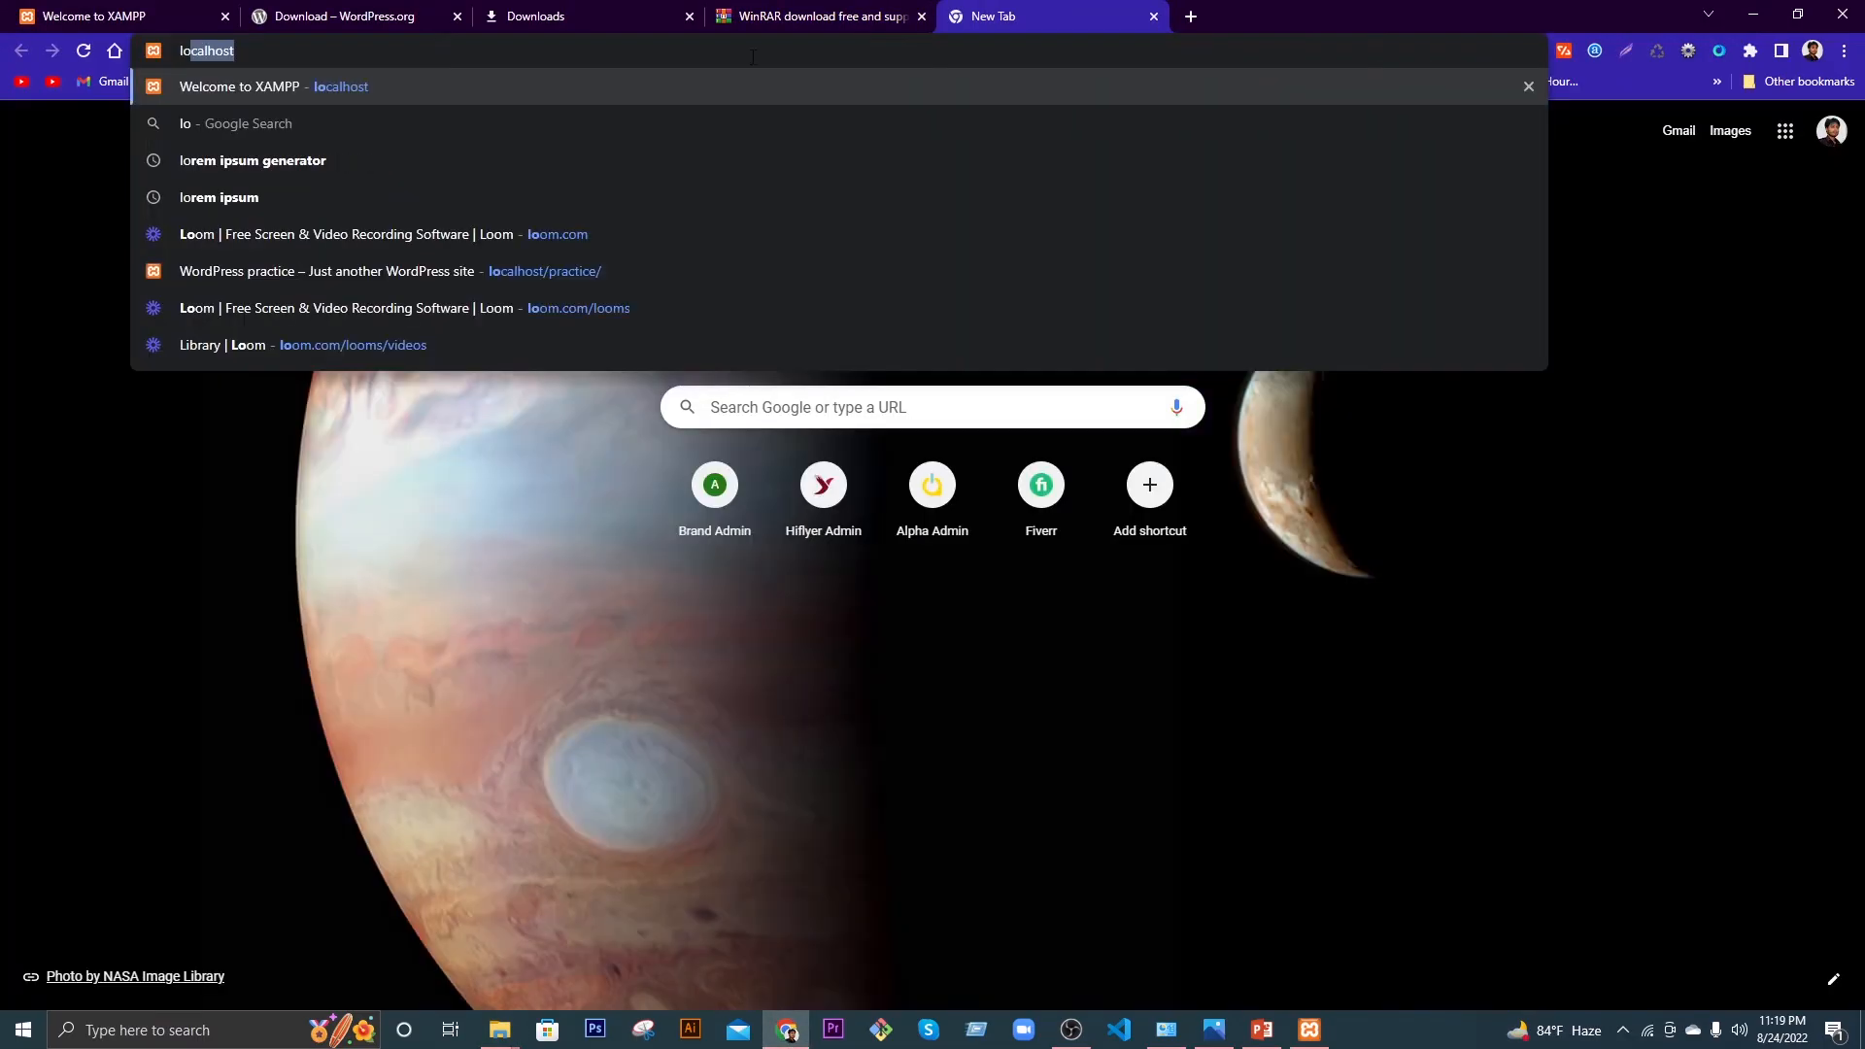
text(calhostp)
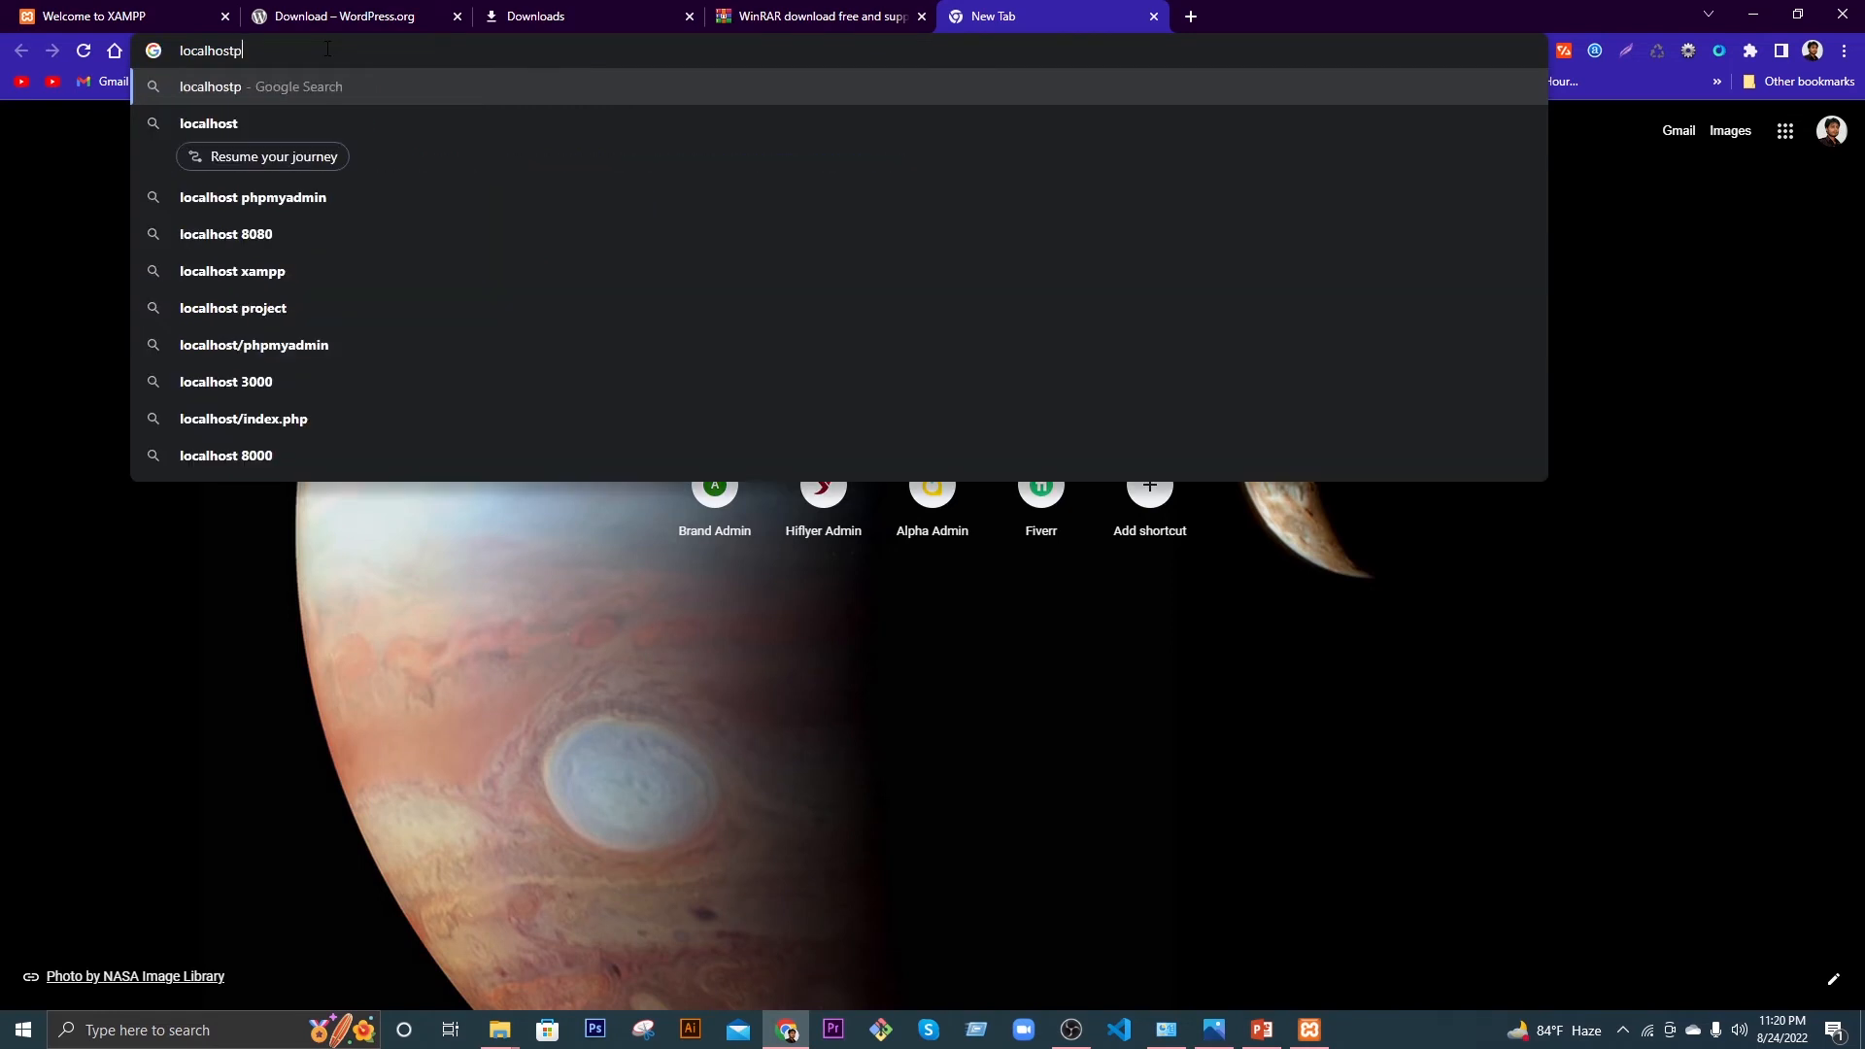
text(racti)
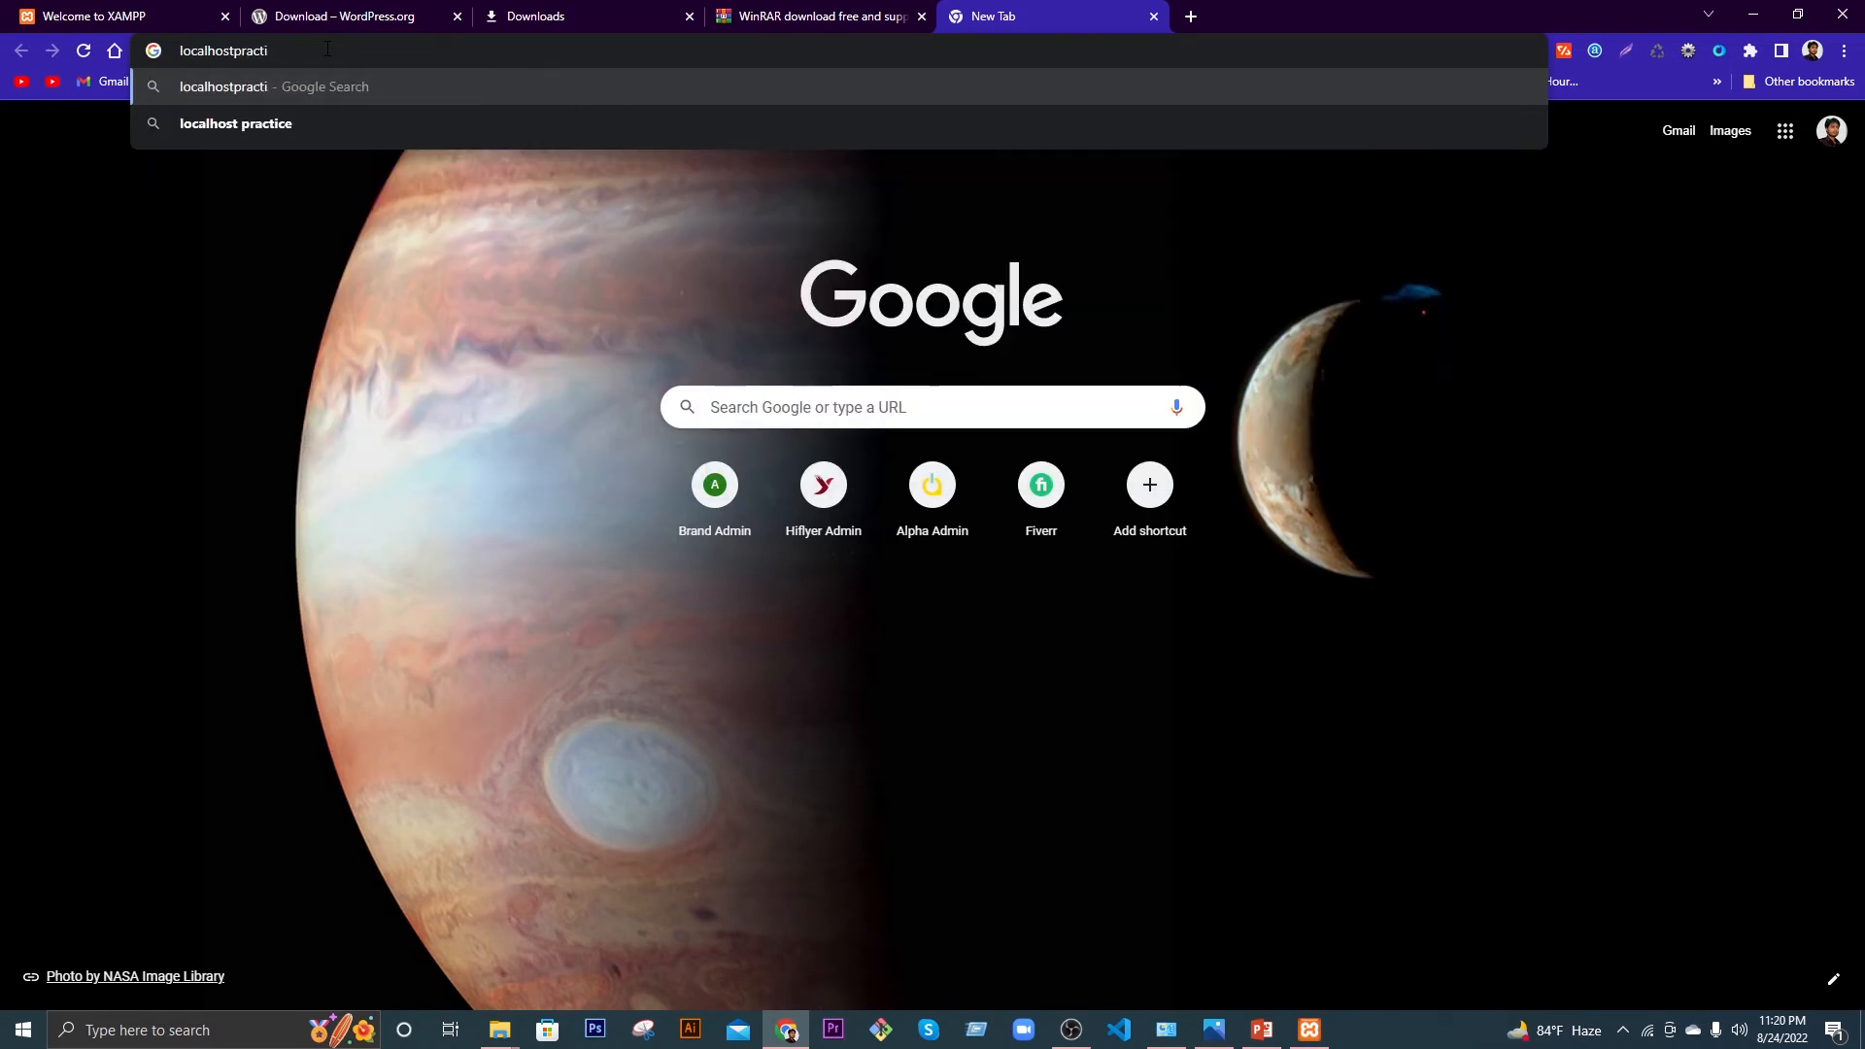
text(ce)
click(232, 50)
text(/)
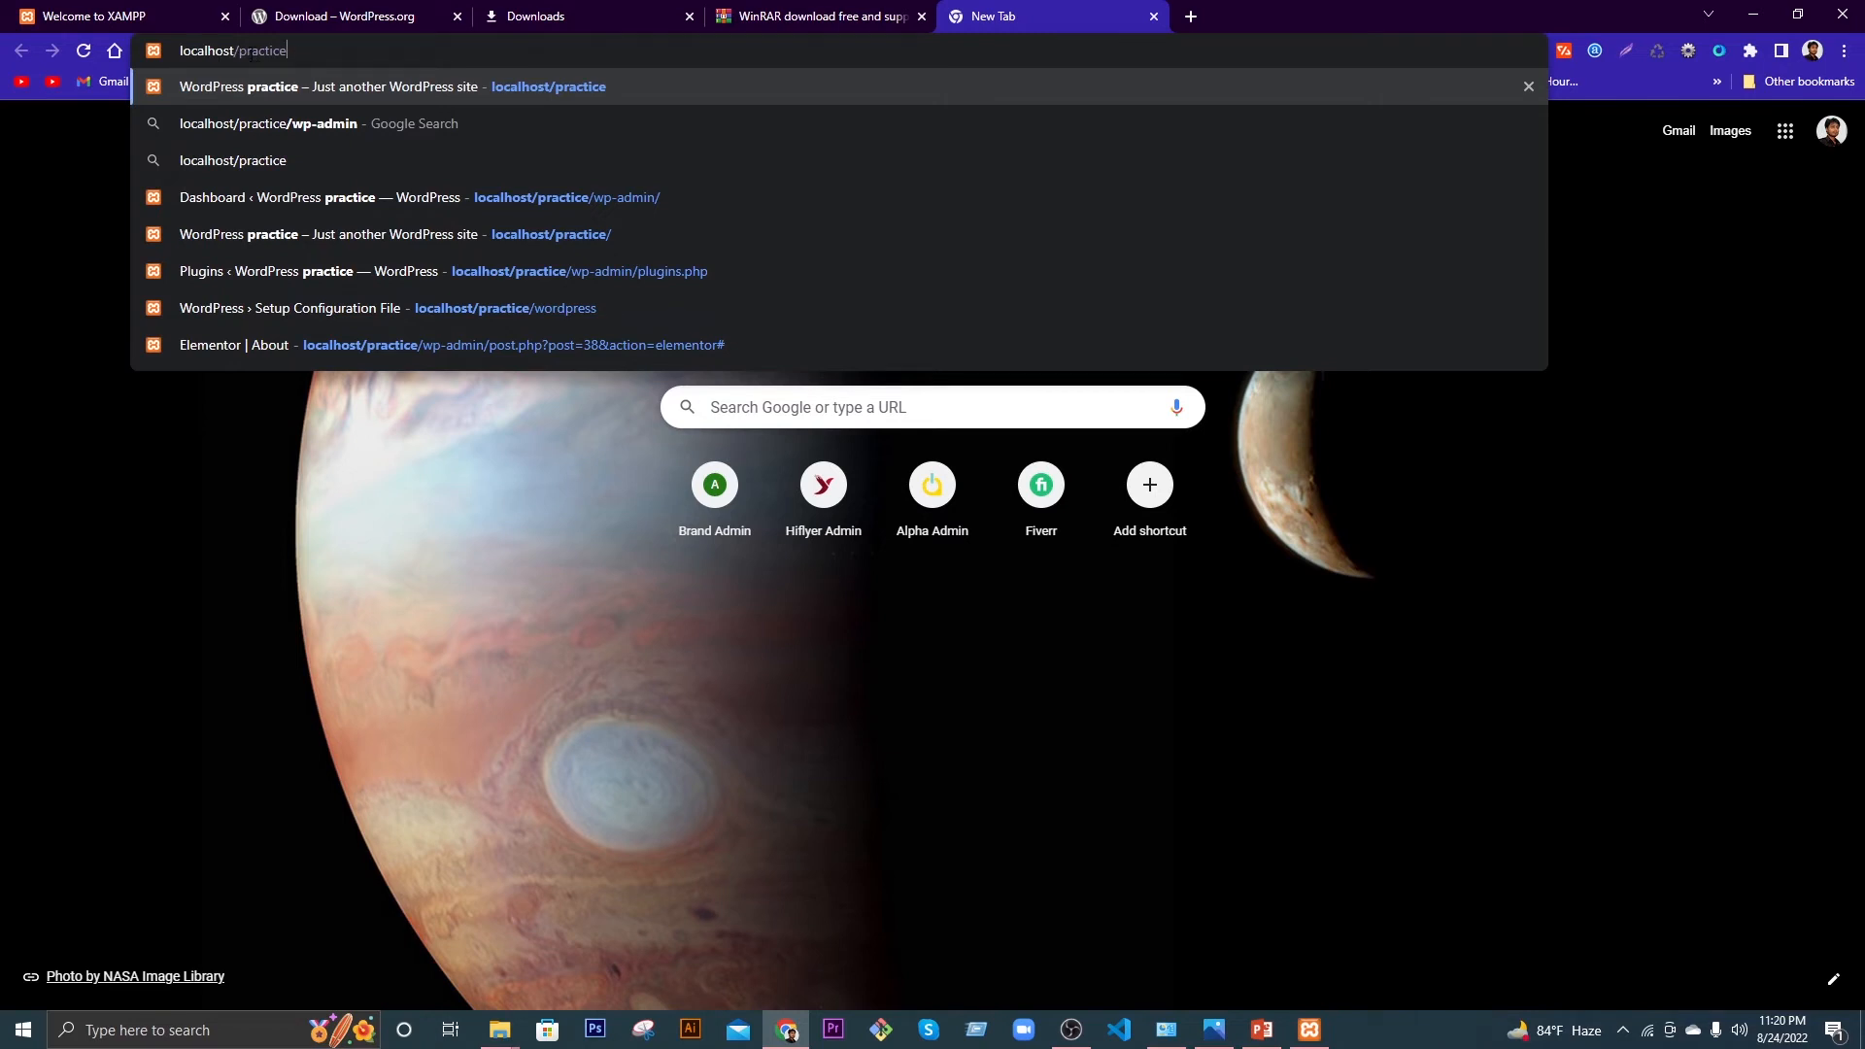
drag(237, 50, 301, 49)
click(302, 51)
drag(237, 50, 291, 49)
click(314, 51)
key(Return)
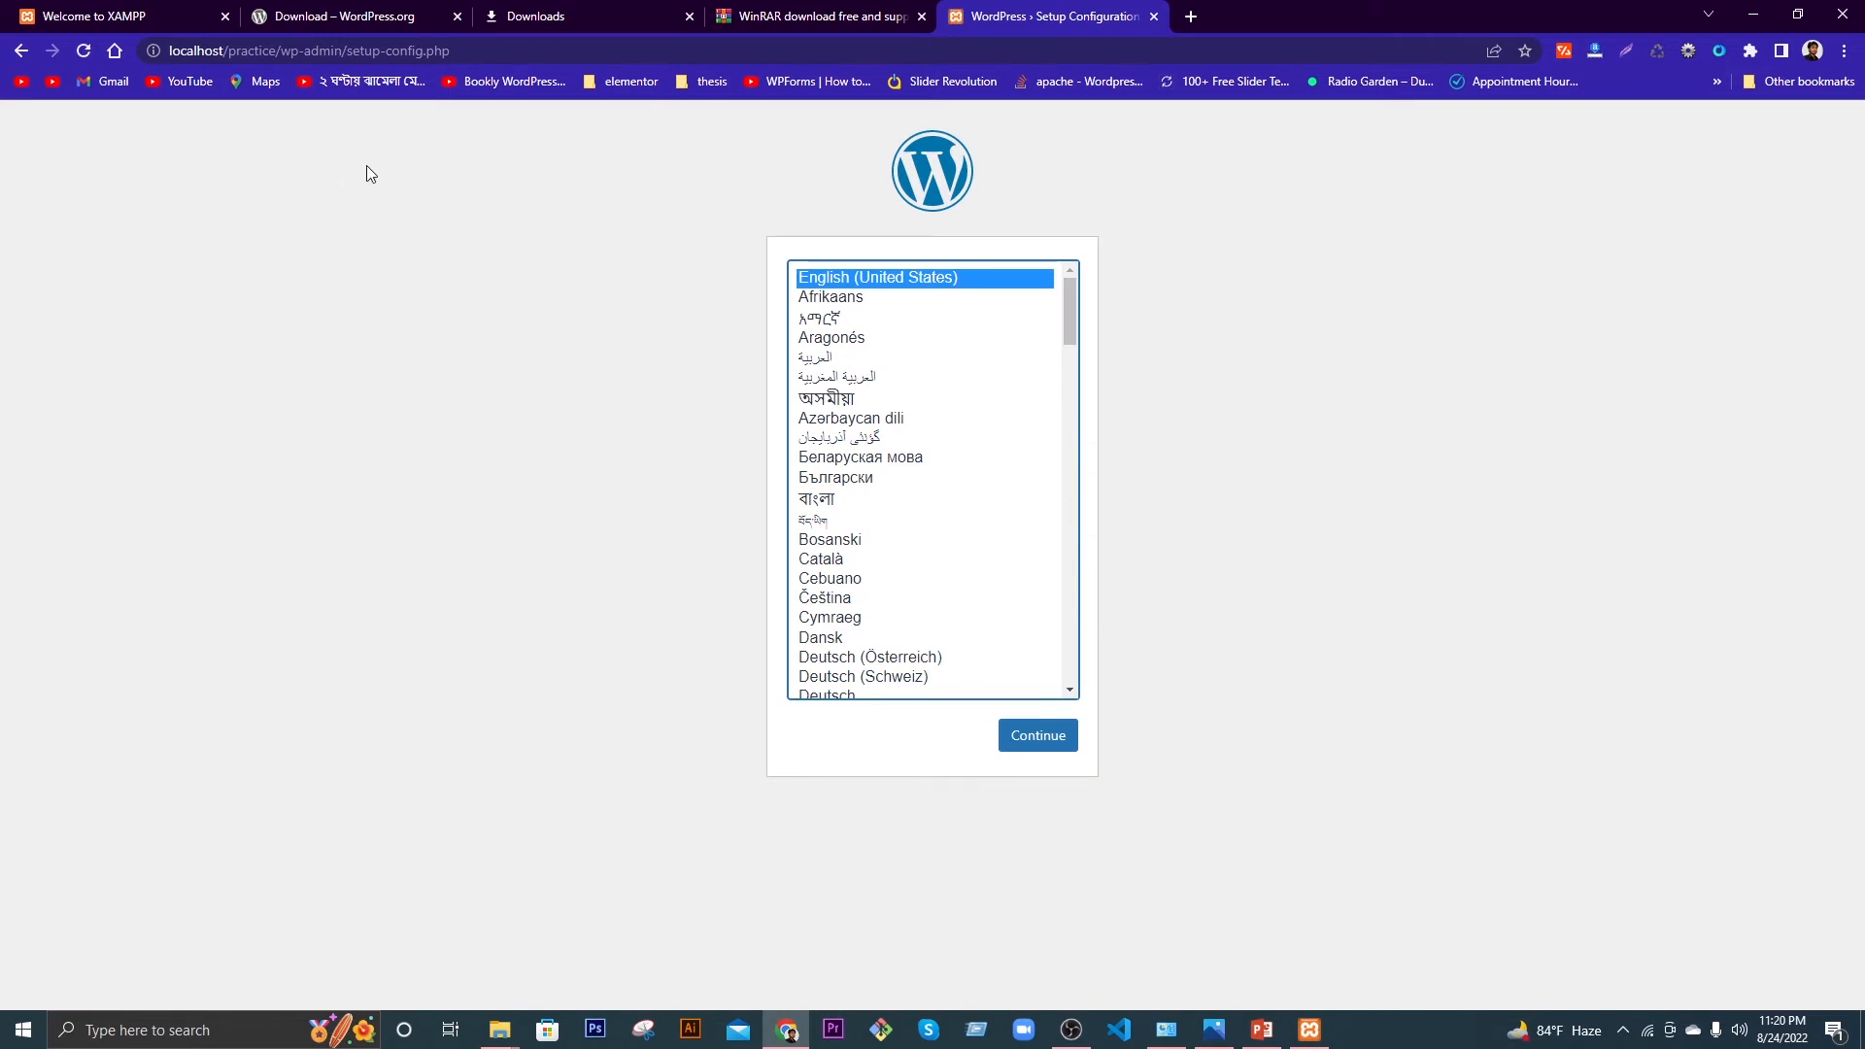
Step: Continue with English (United States) and review the required database name, username and other details
click(1044, 738)
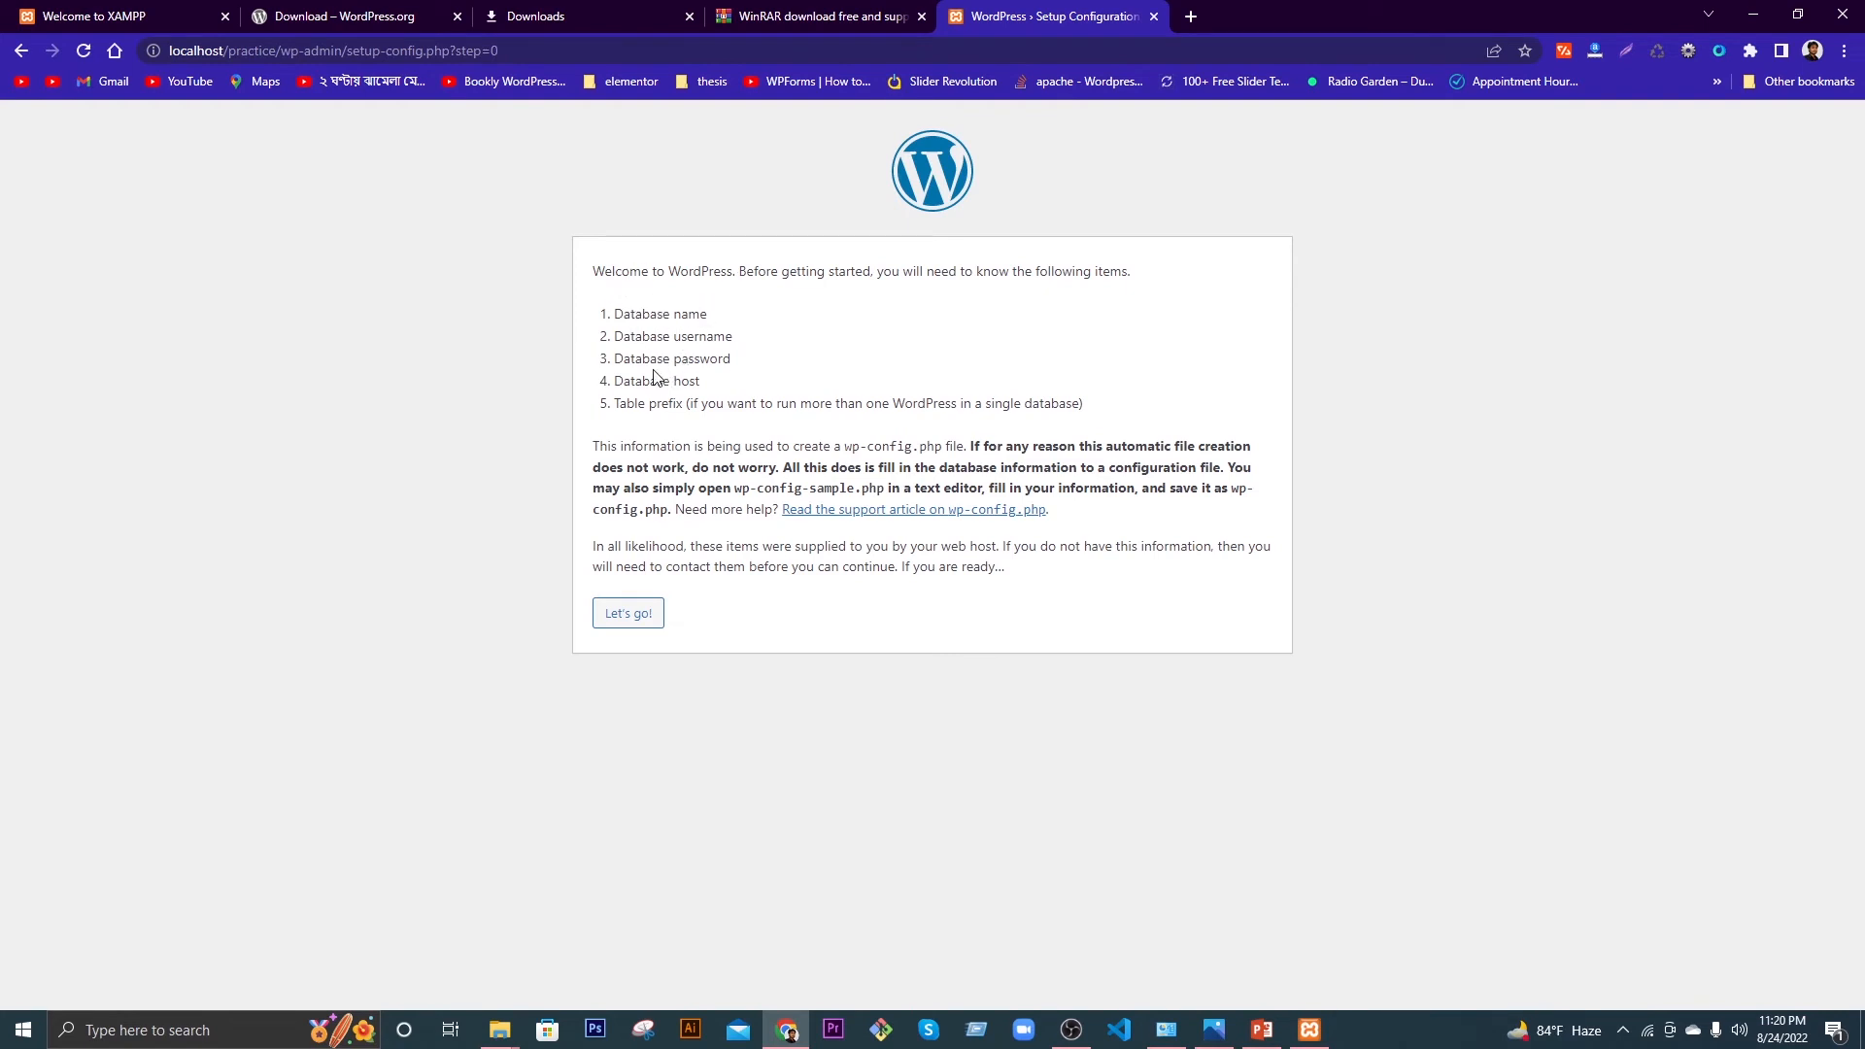
double_click(621, 314)
drag(614, 337, 743, 361)
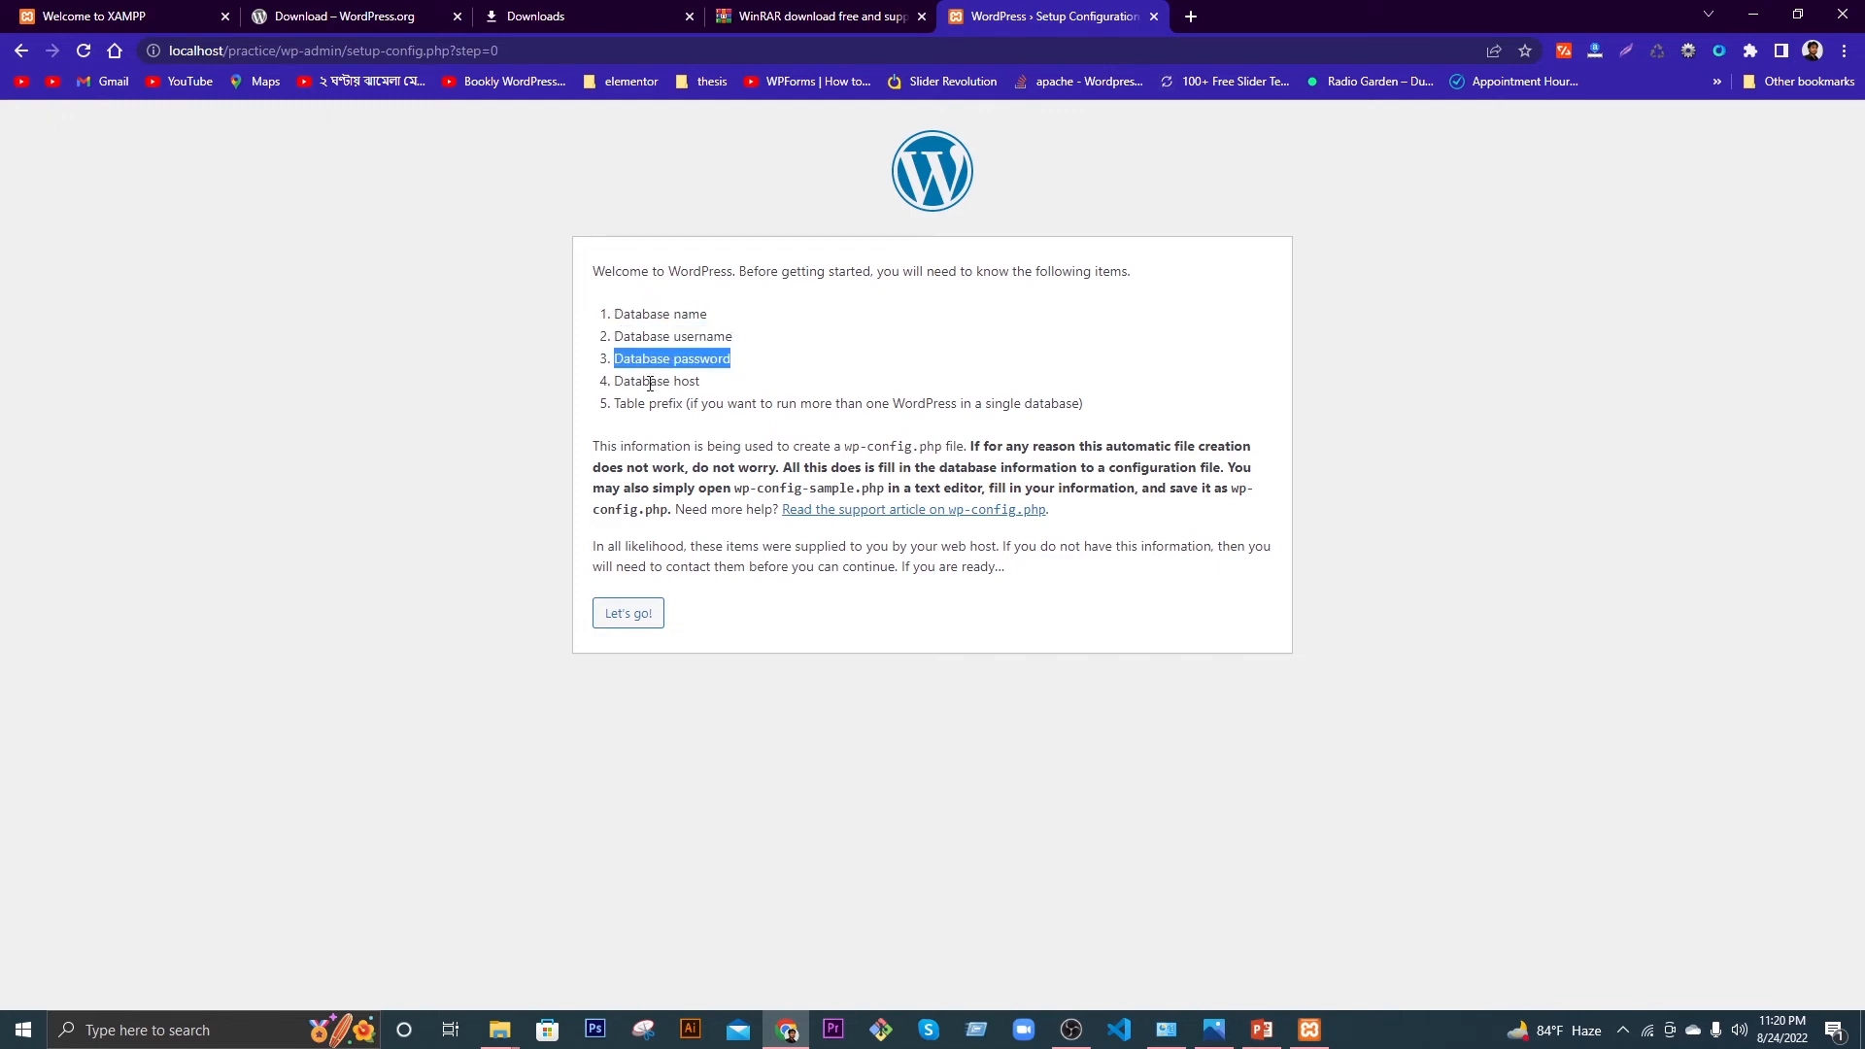
drag(615, 381, 691, 398)
click(695, 387)
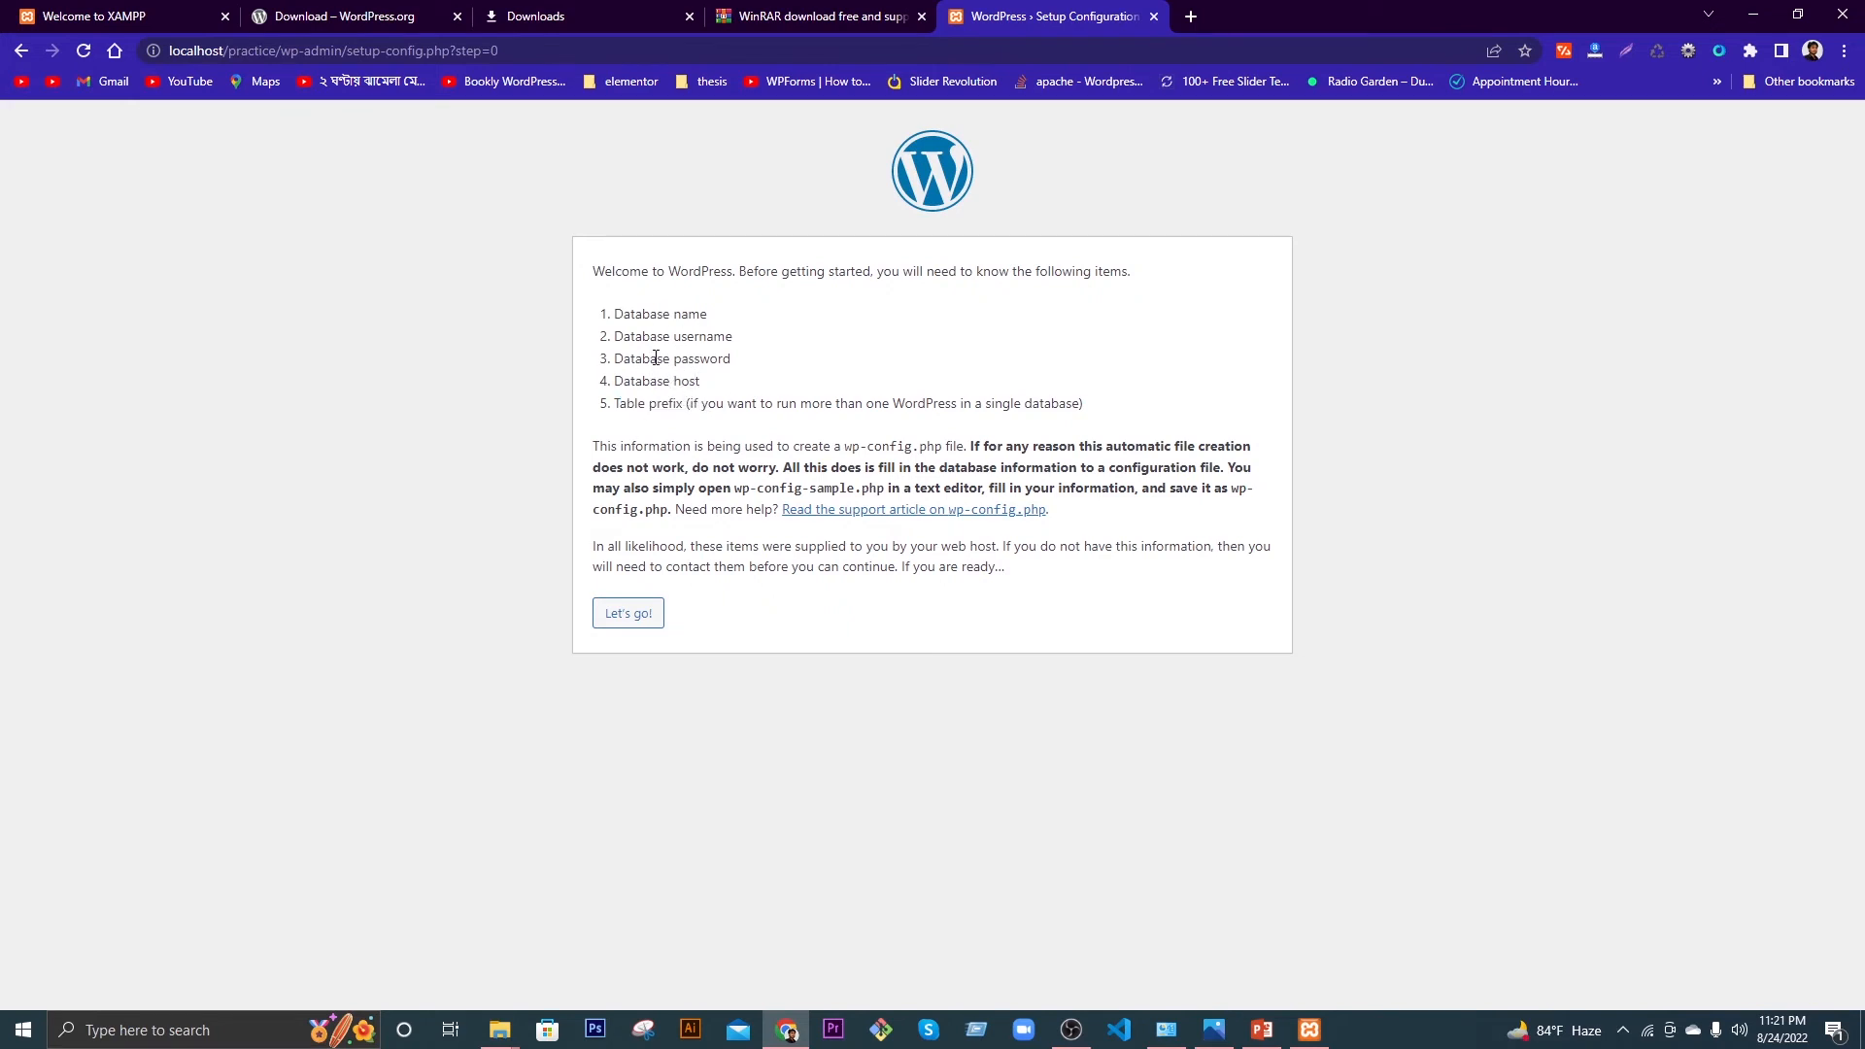
click(1191, 16)
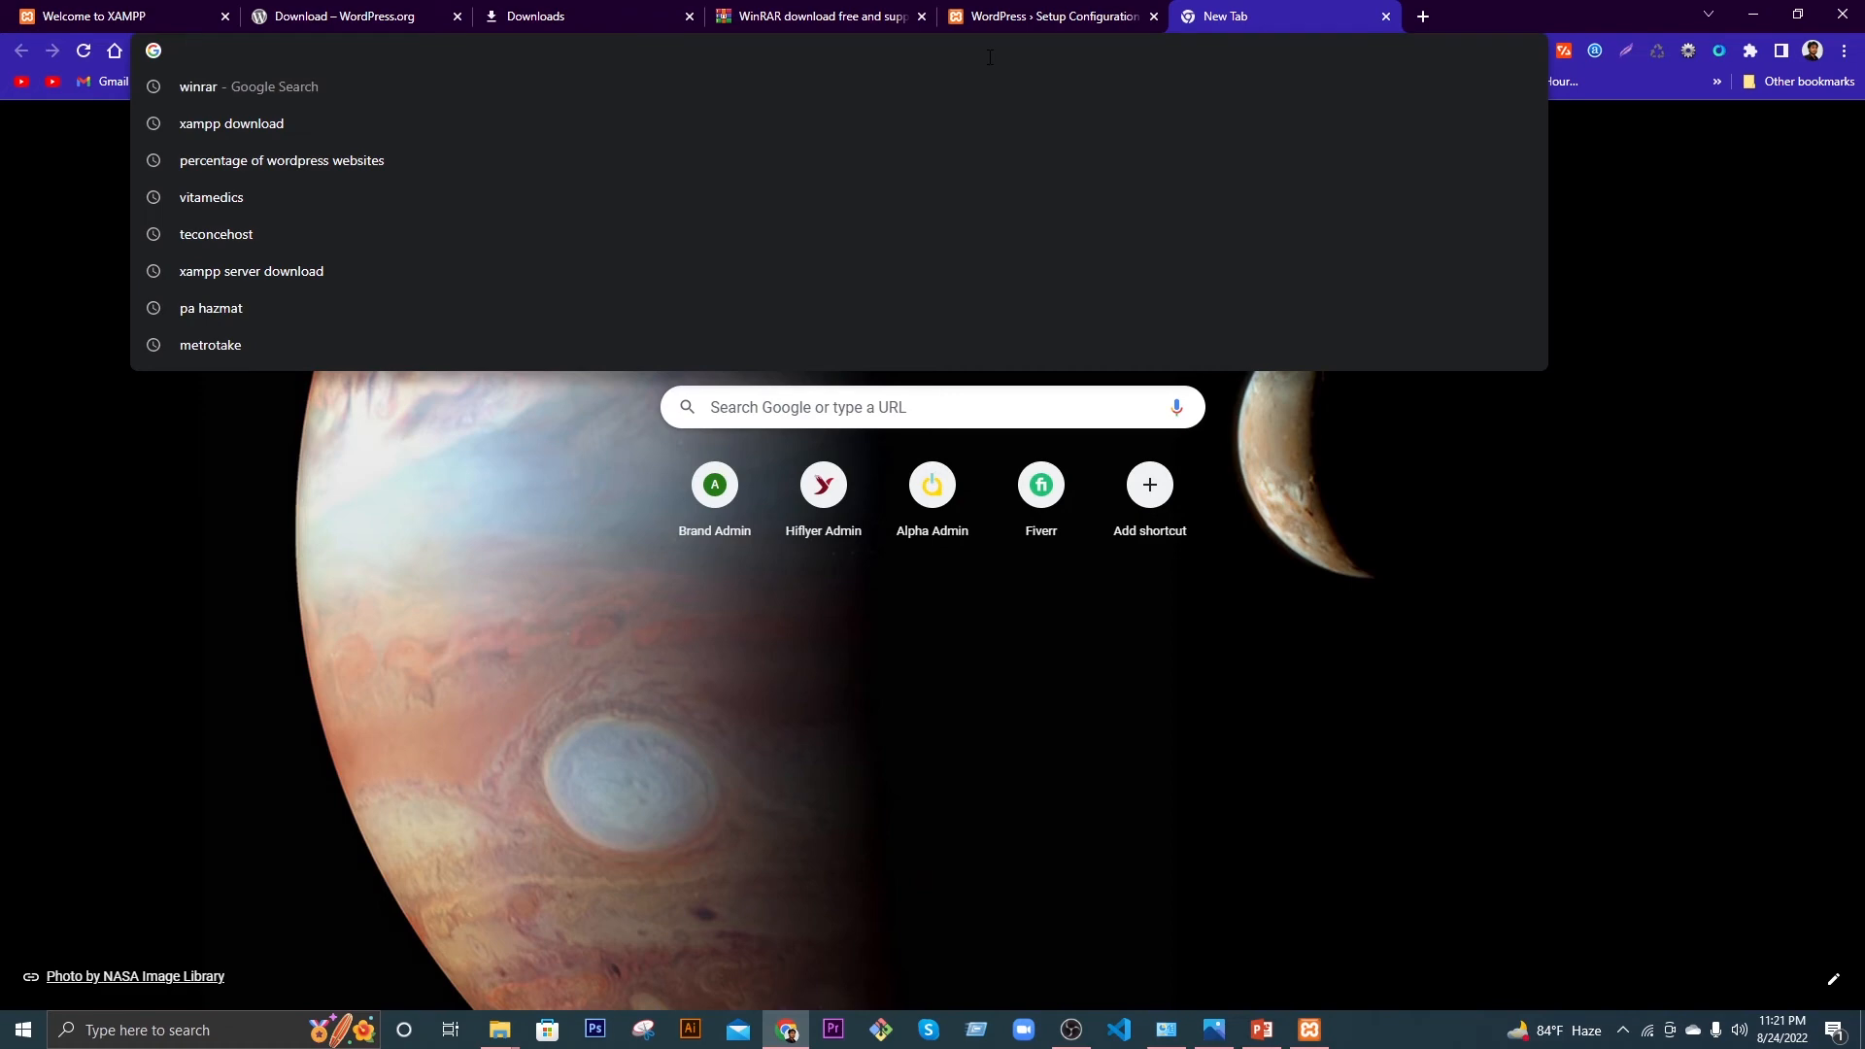
Step: Load the XAMPP dashboard at localhost and go to phpMyAdmin
text(localhost)
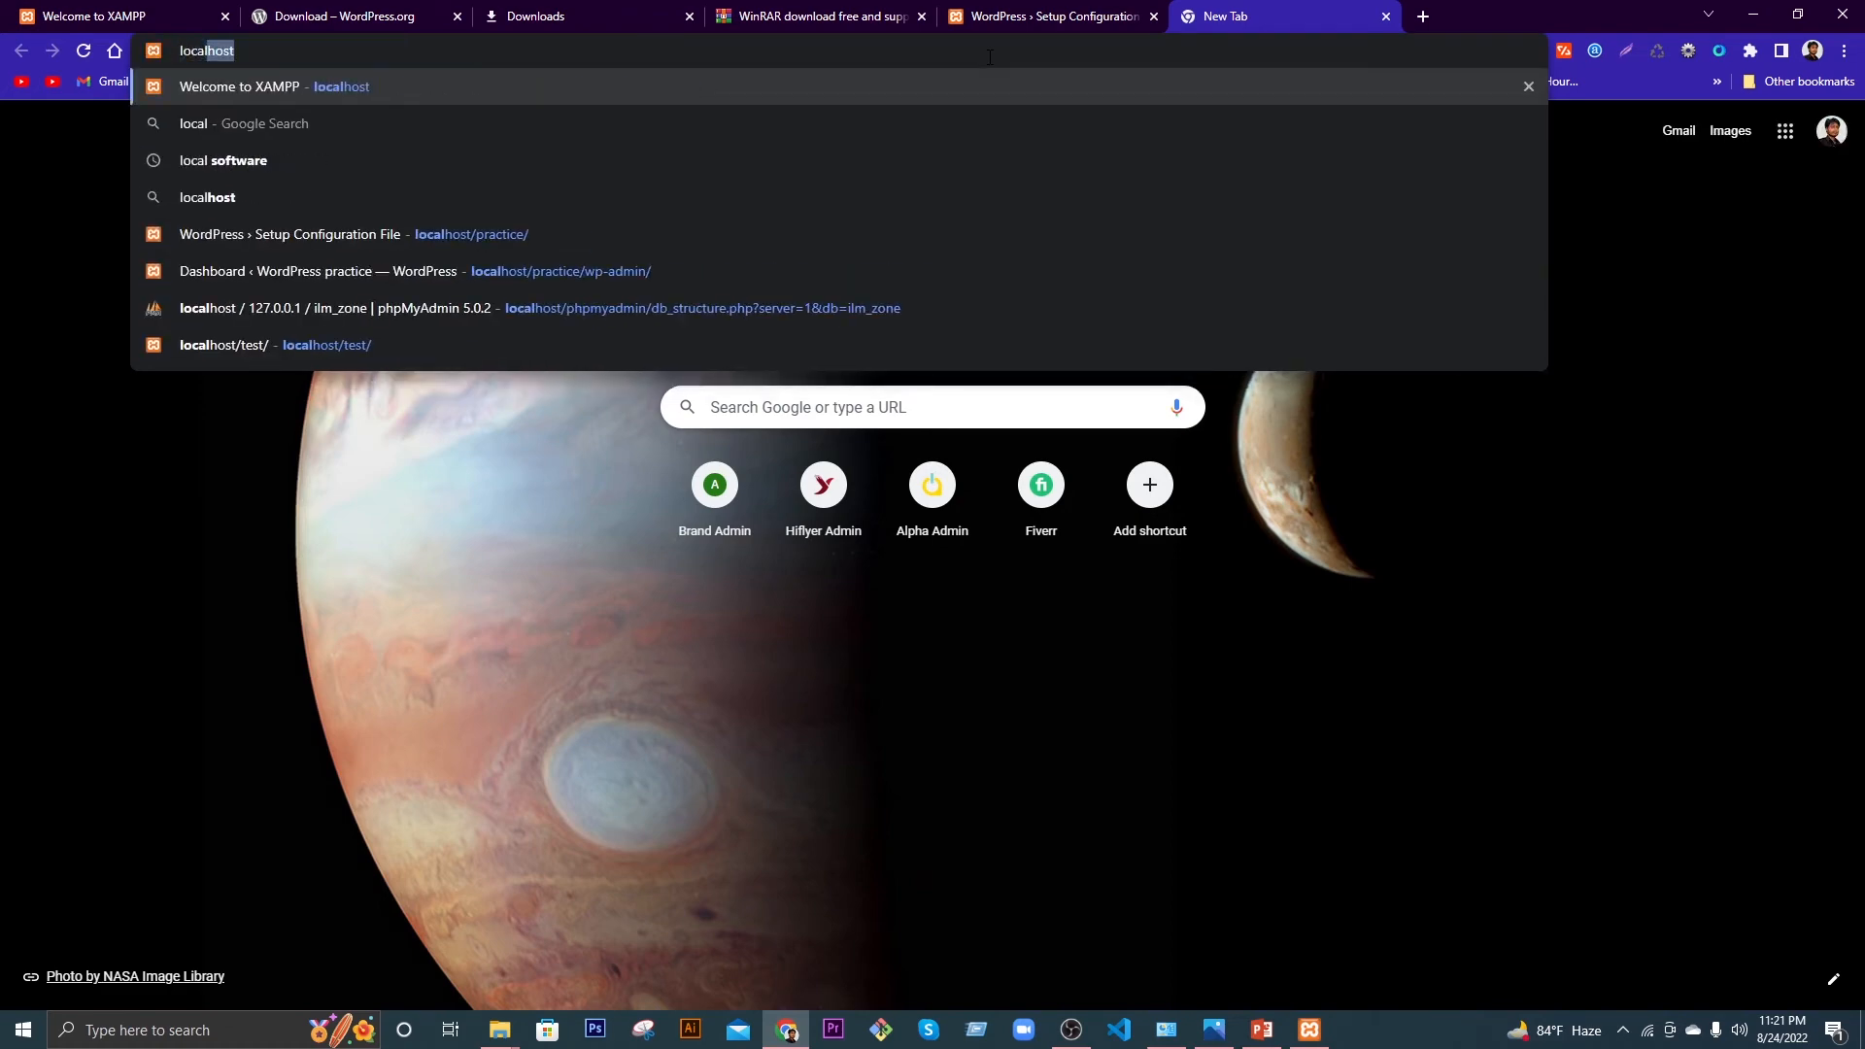
key(Return)
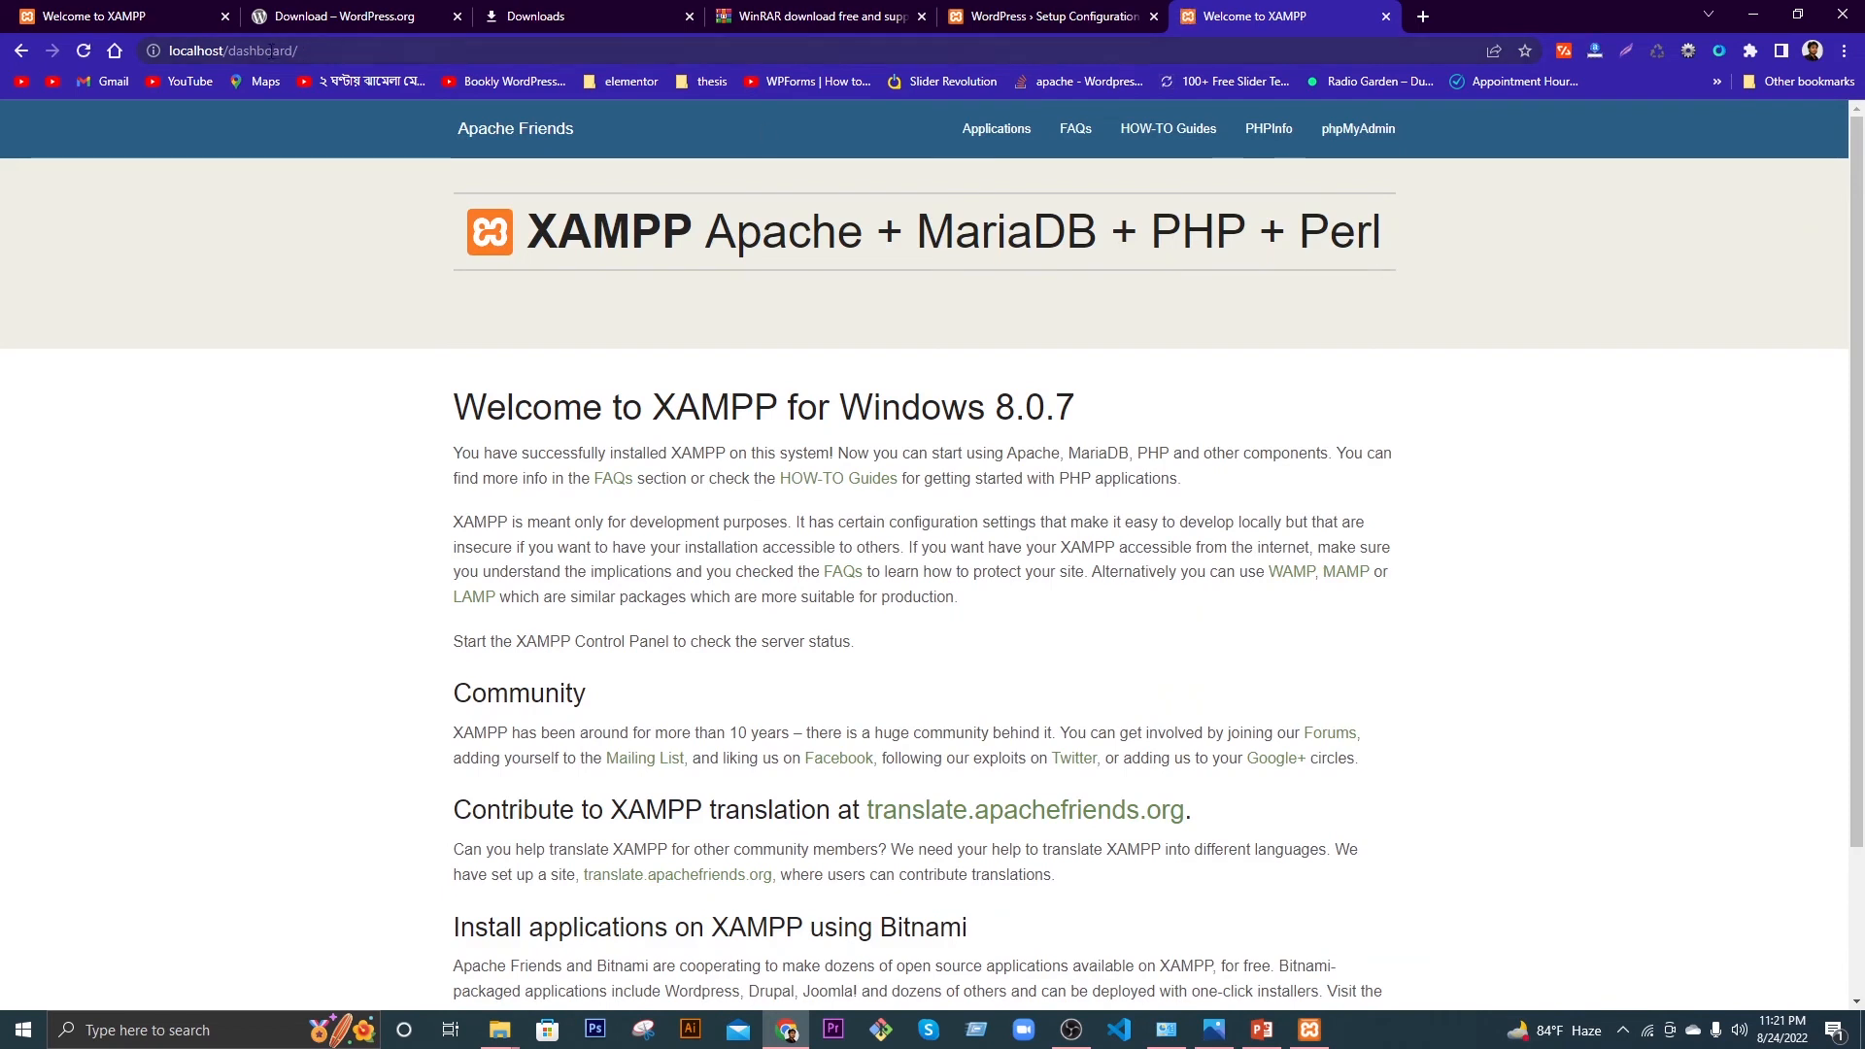
click(1360, 139)
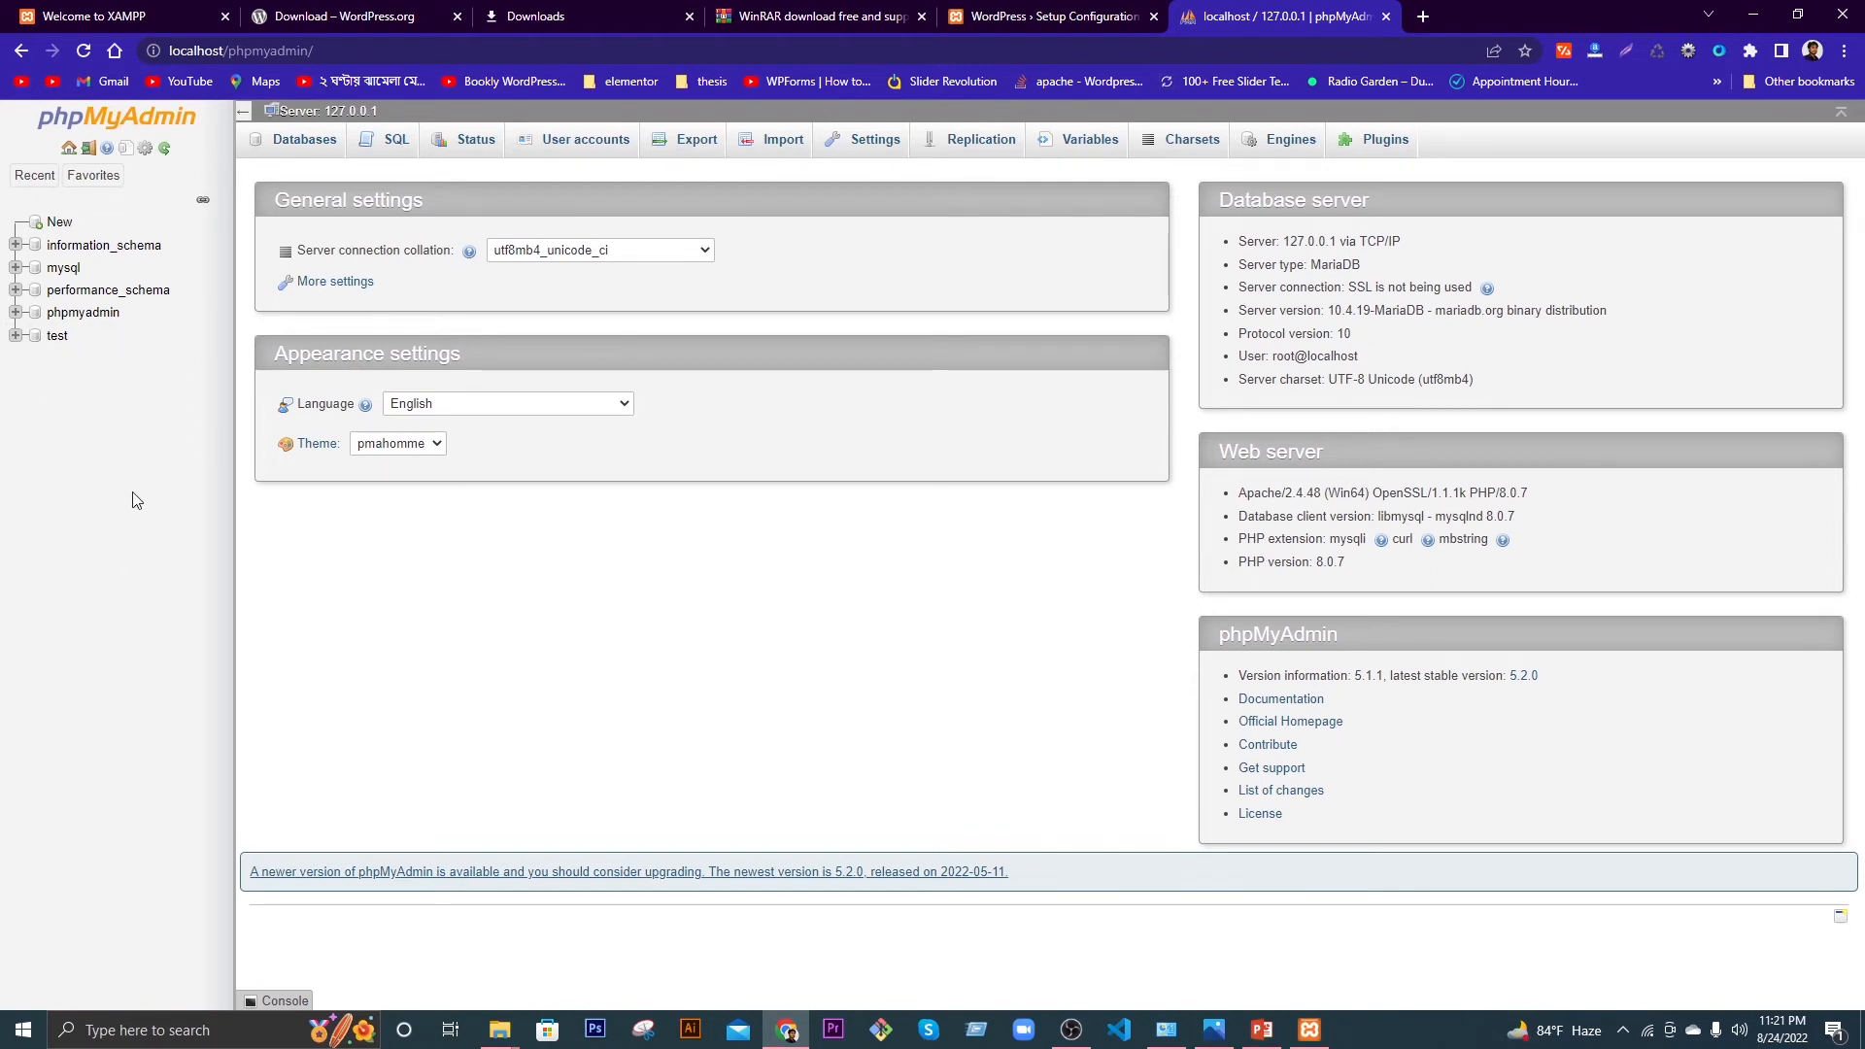
Step: Create a new empty database in phpMyAdmin, taking its name from a saved suggestion
click(59, 222)
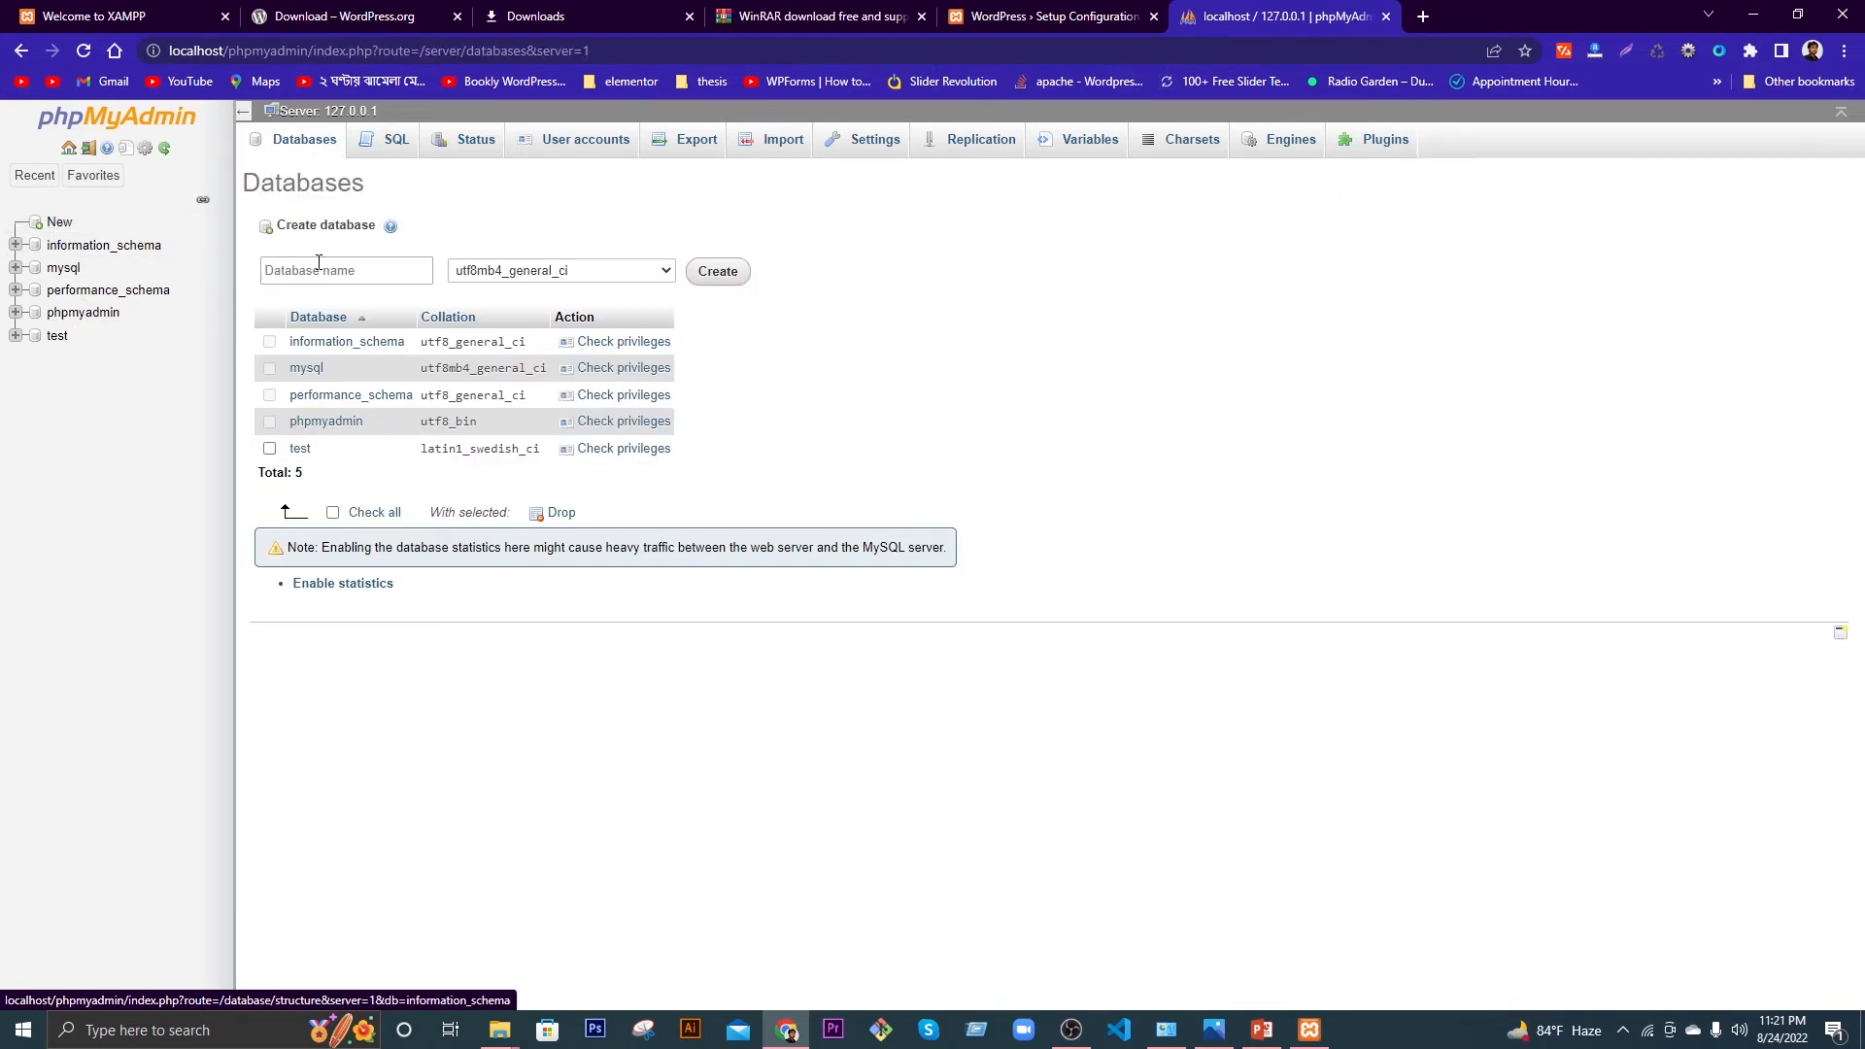
click(330, 272)
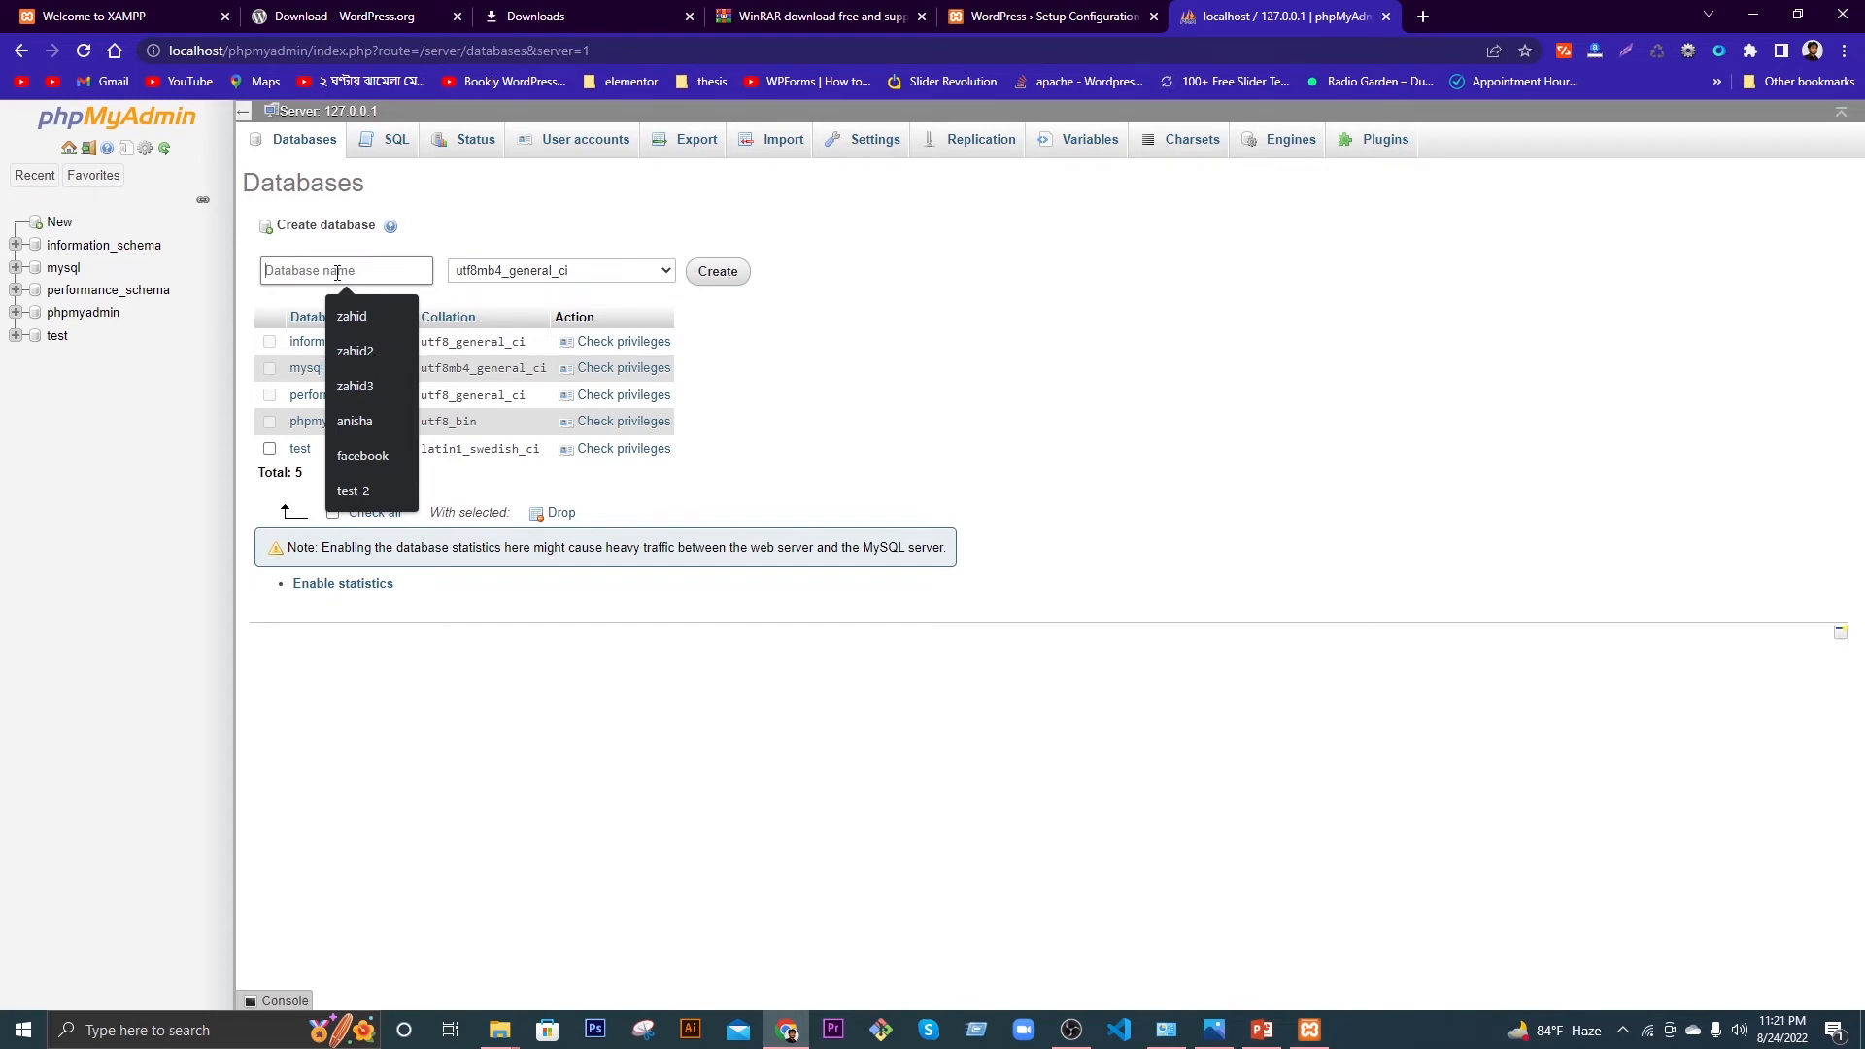
click(361, 317)
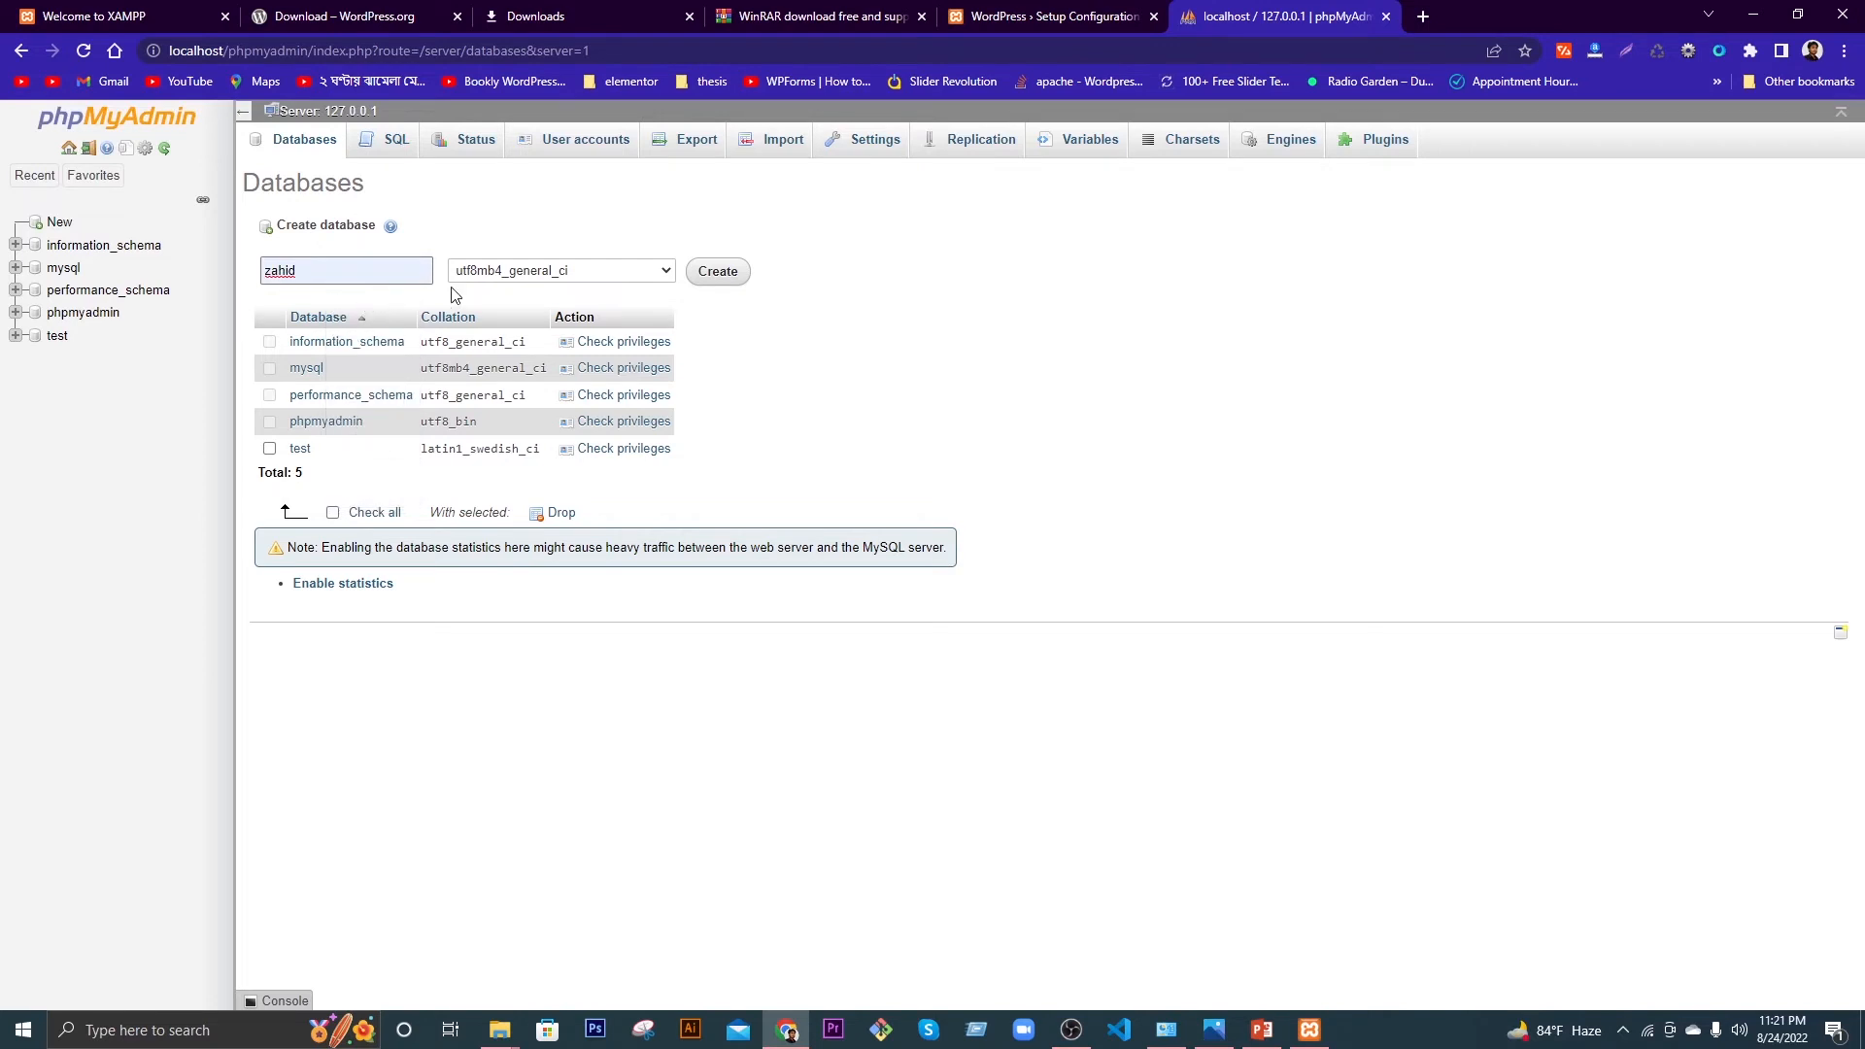
click(716, 275)
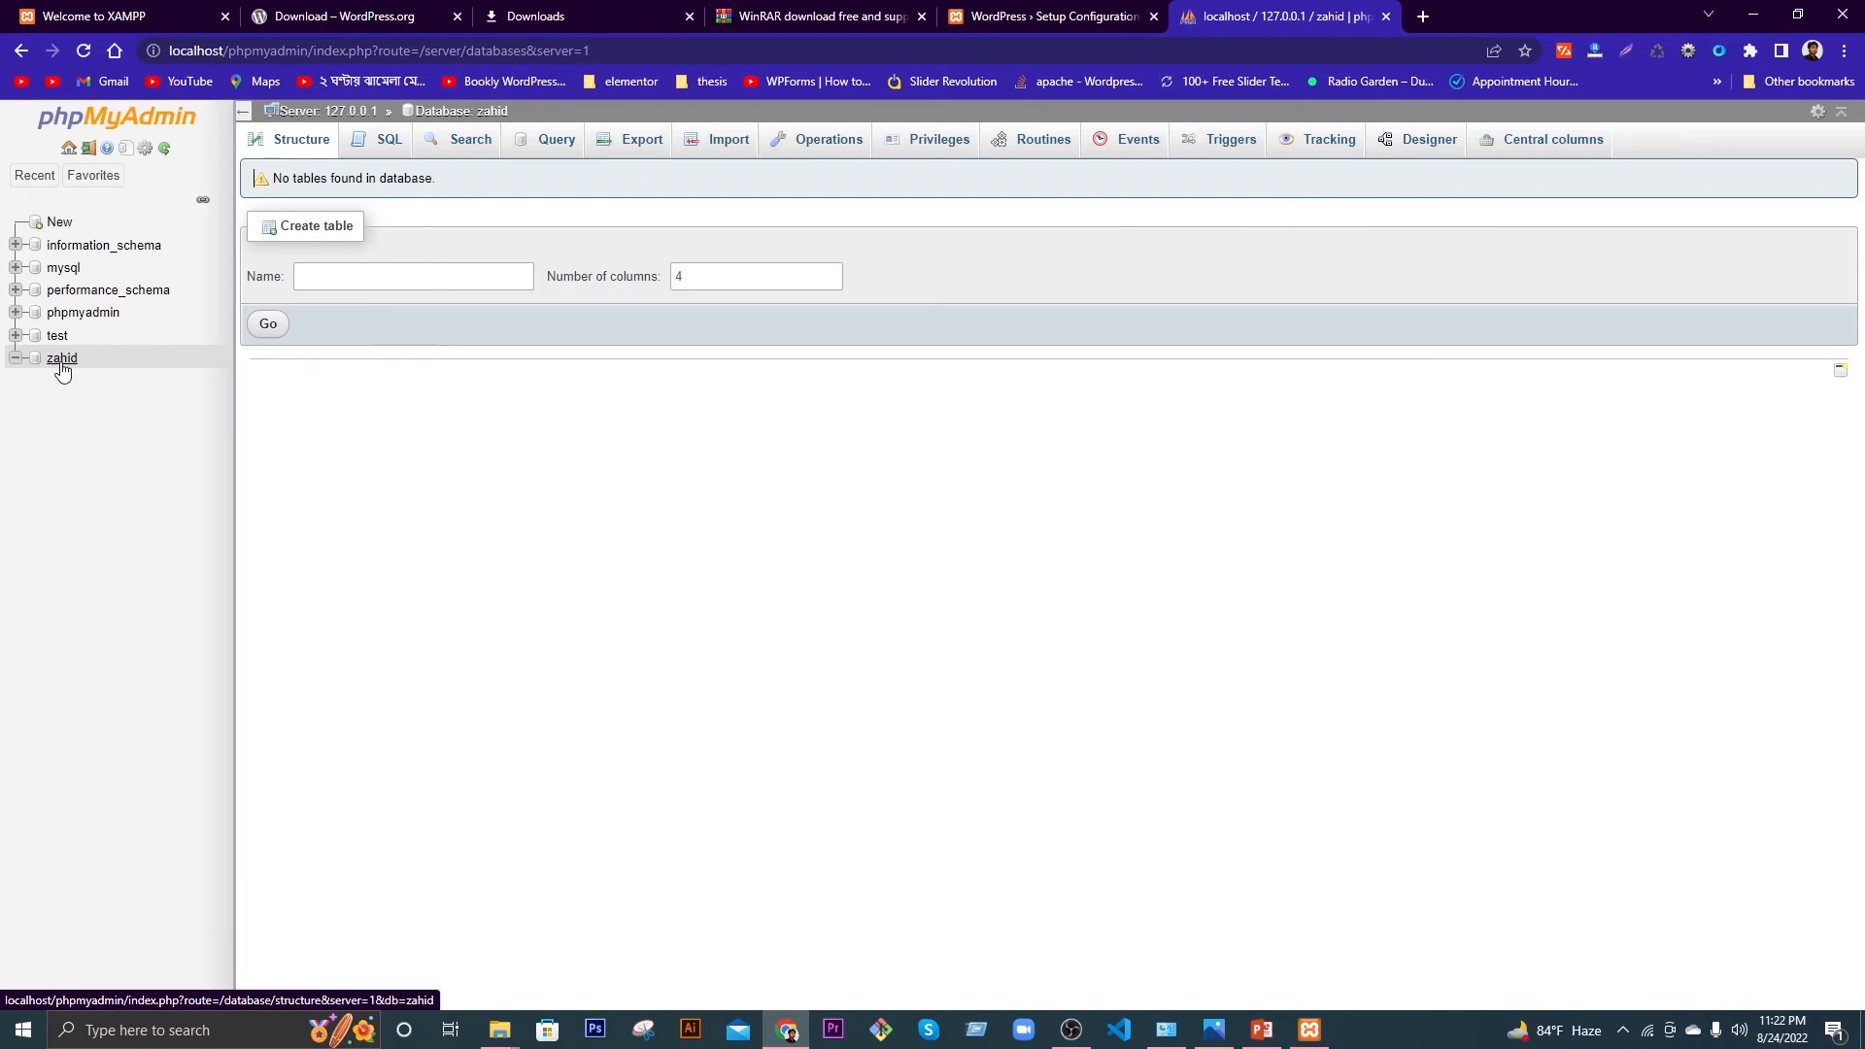
Step: Start a new user account on the database with a user name and host name set to Local
click(934, 146)
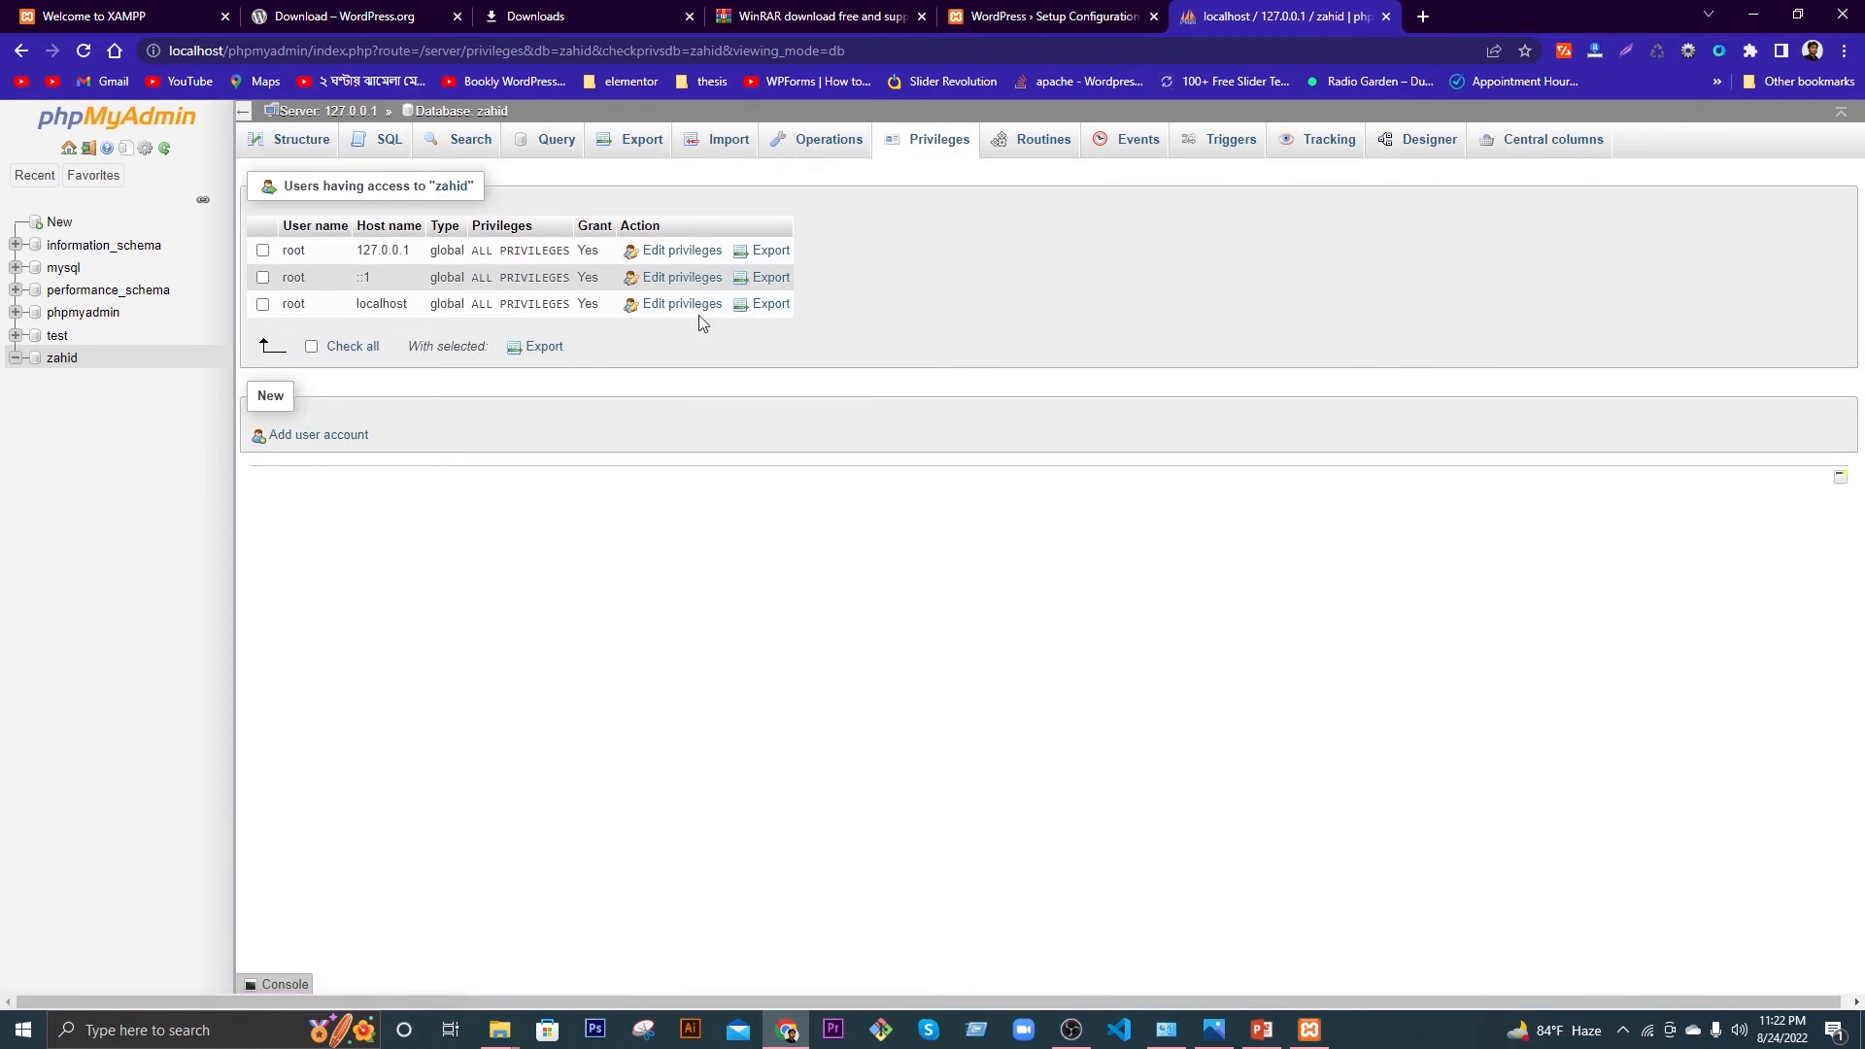
click(338, 439)
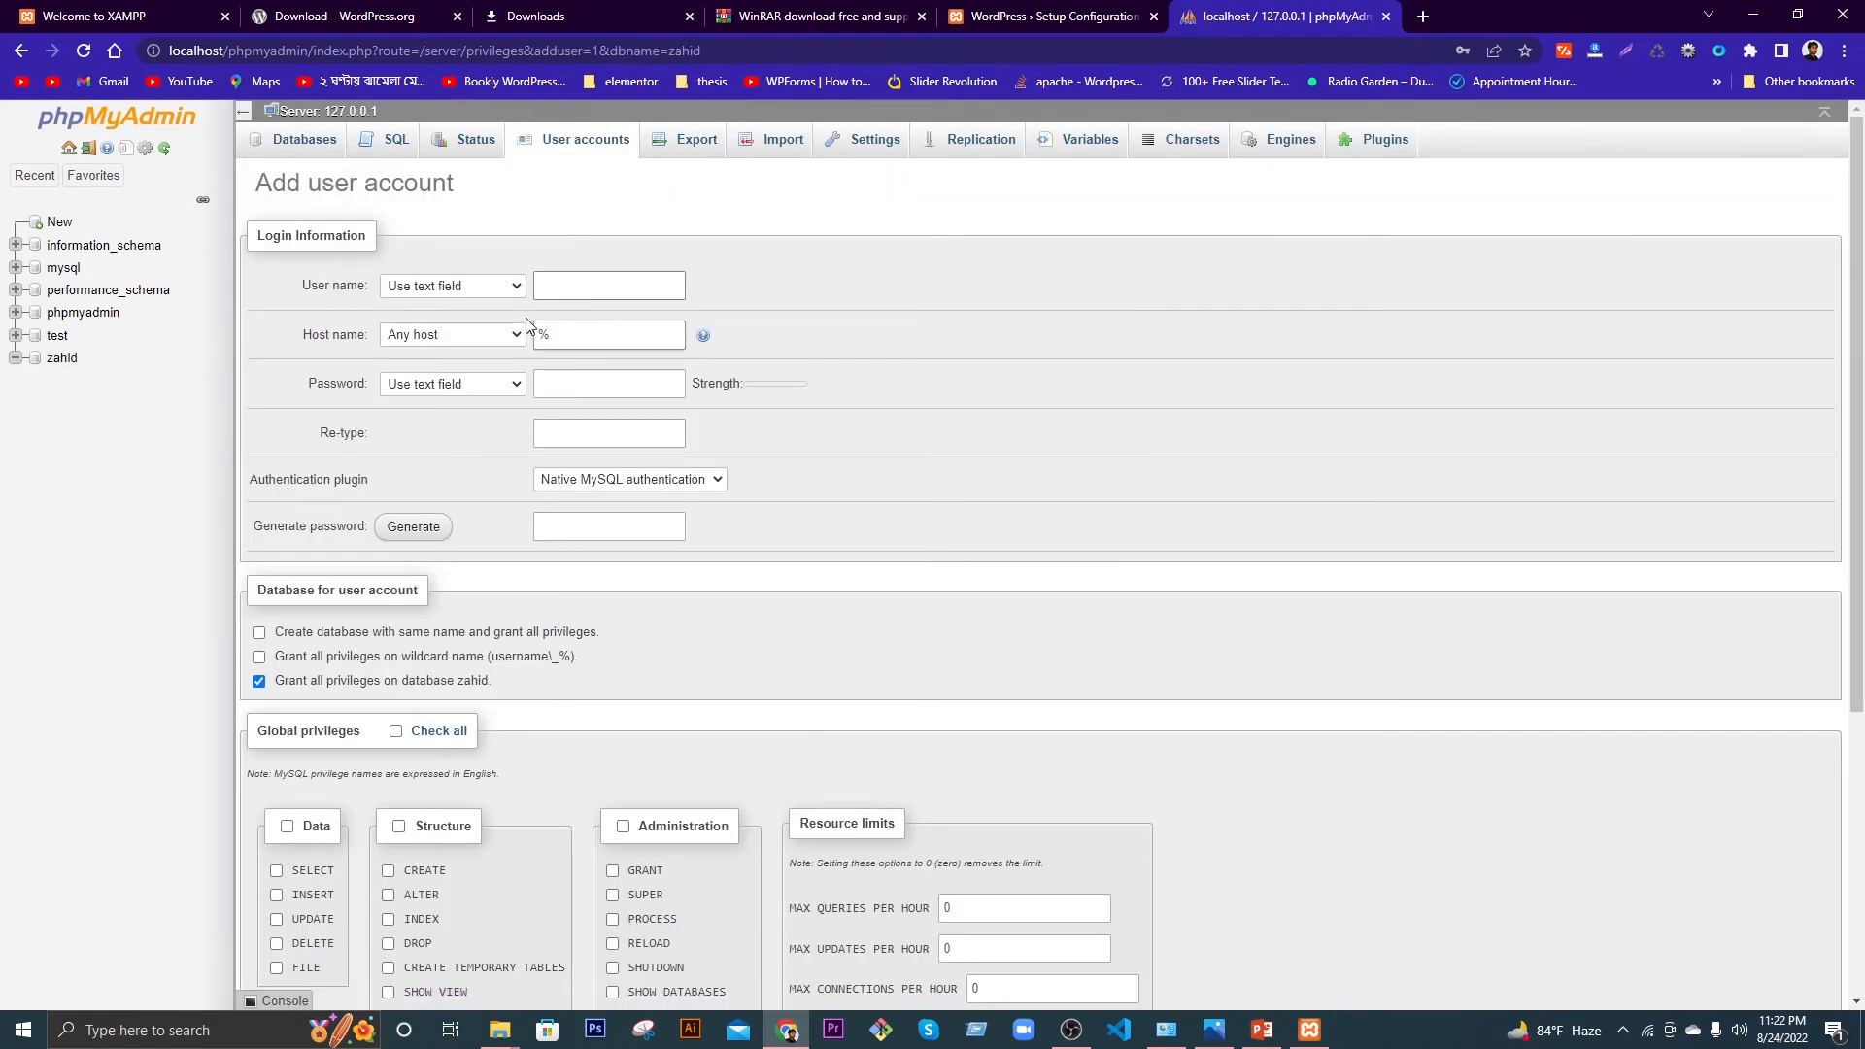
click(567, 291)
click(466, 340)
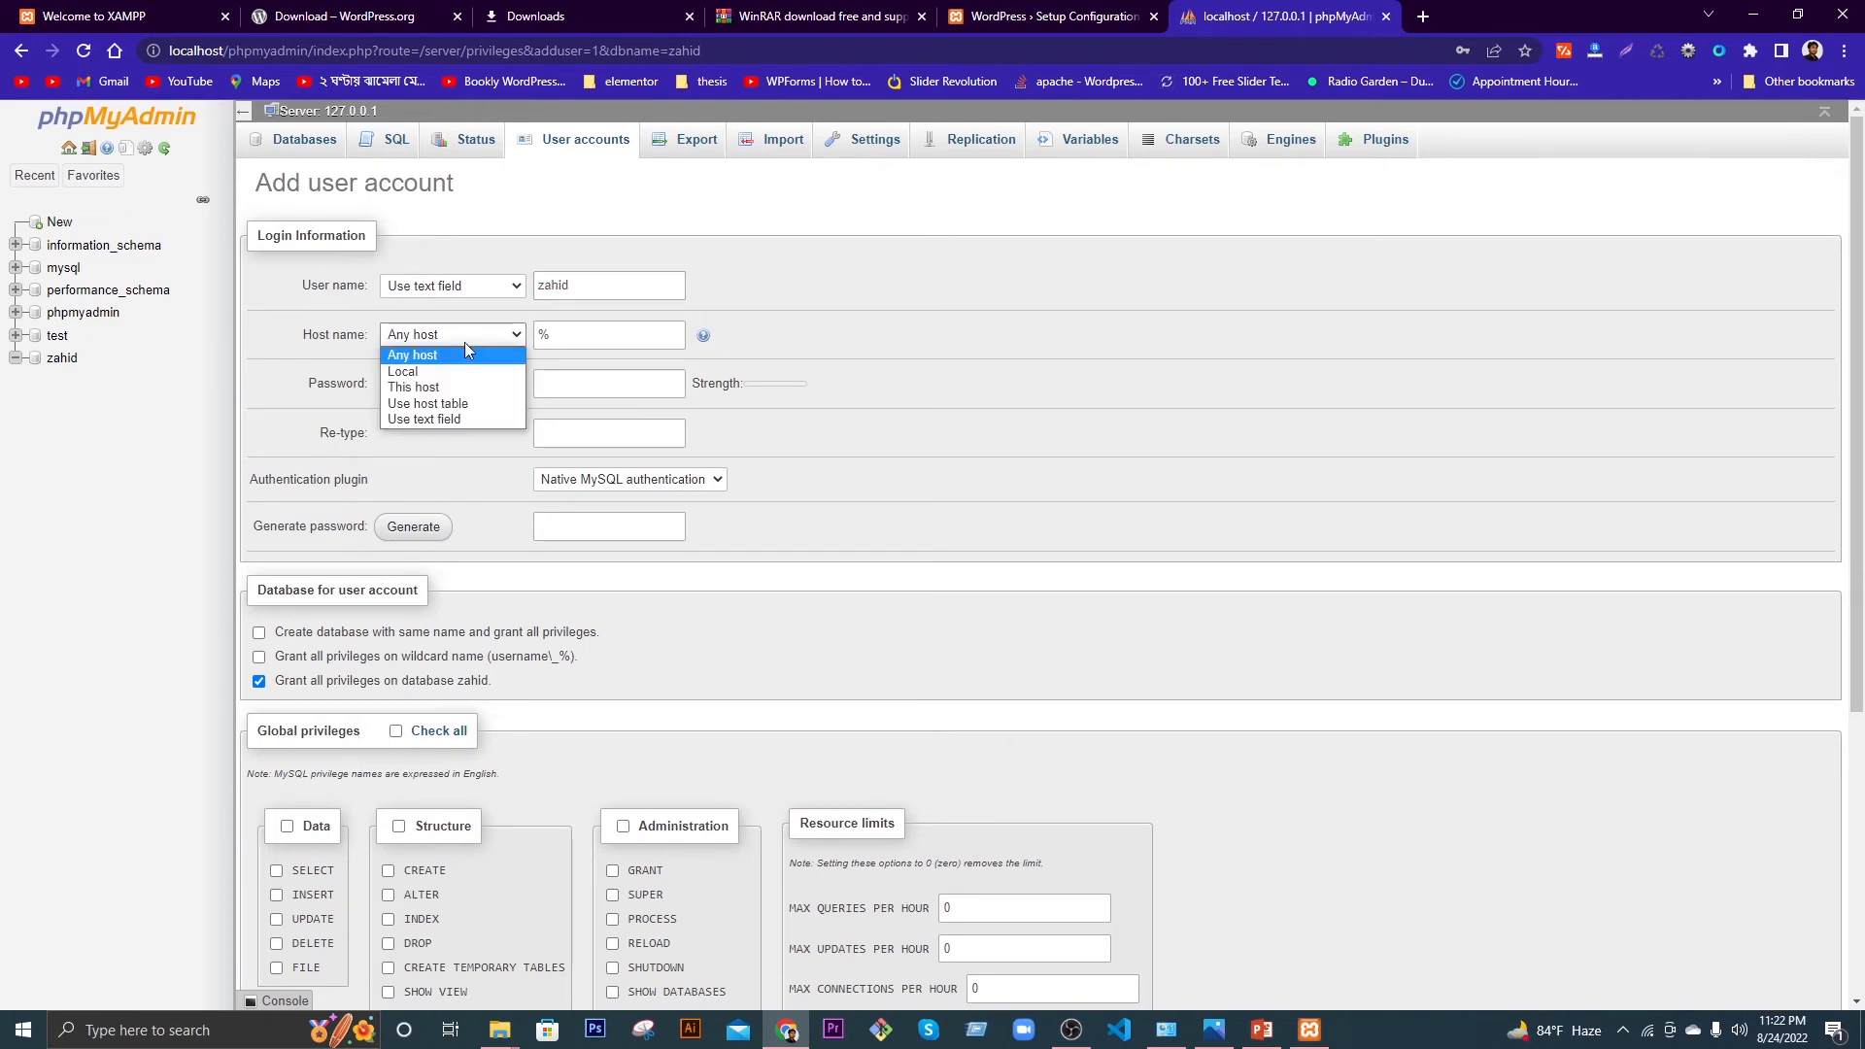
click(426, 374)
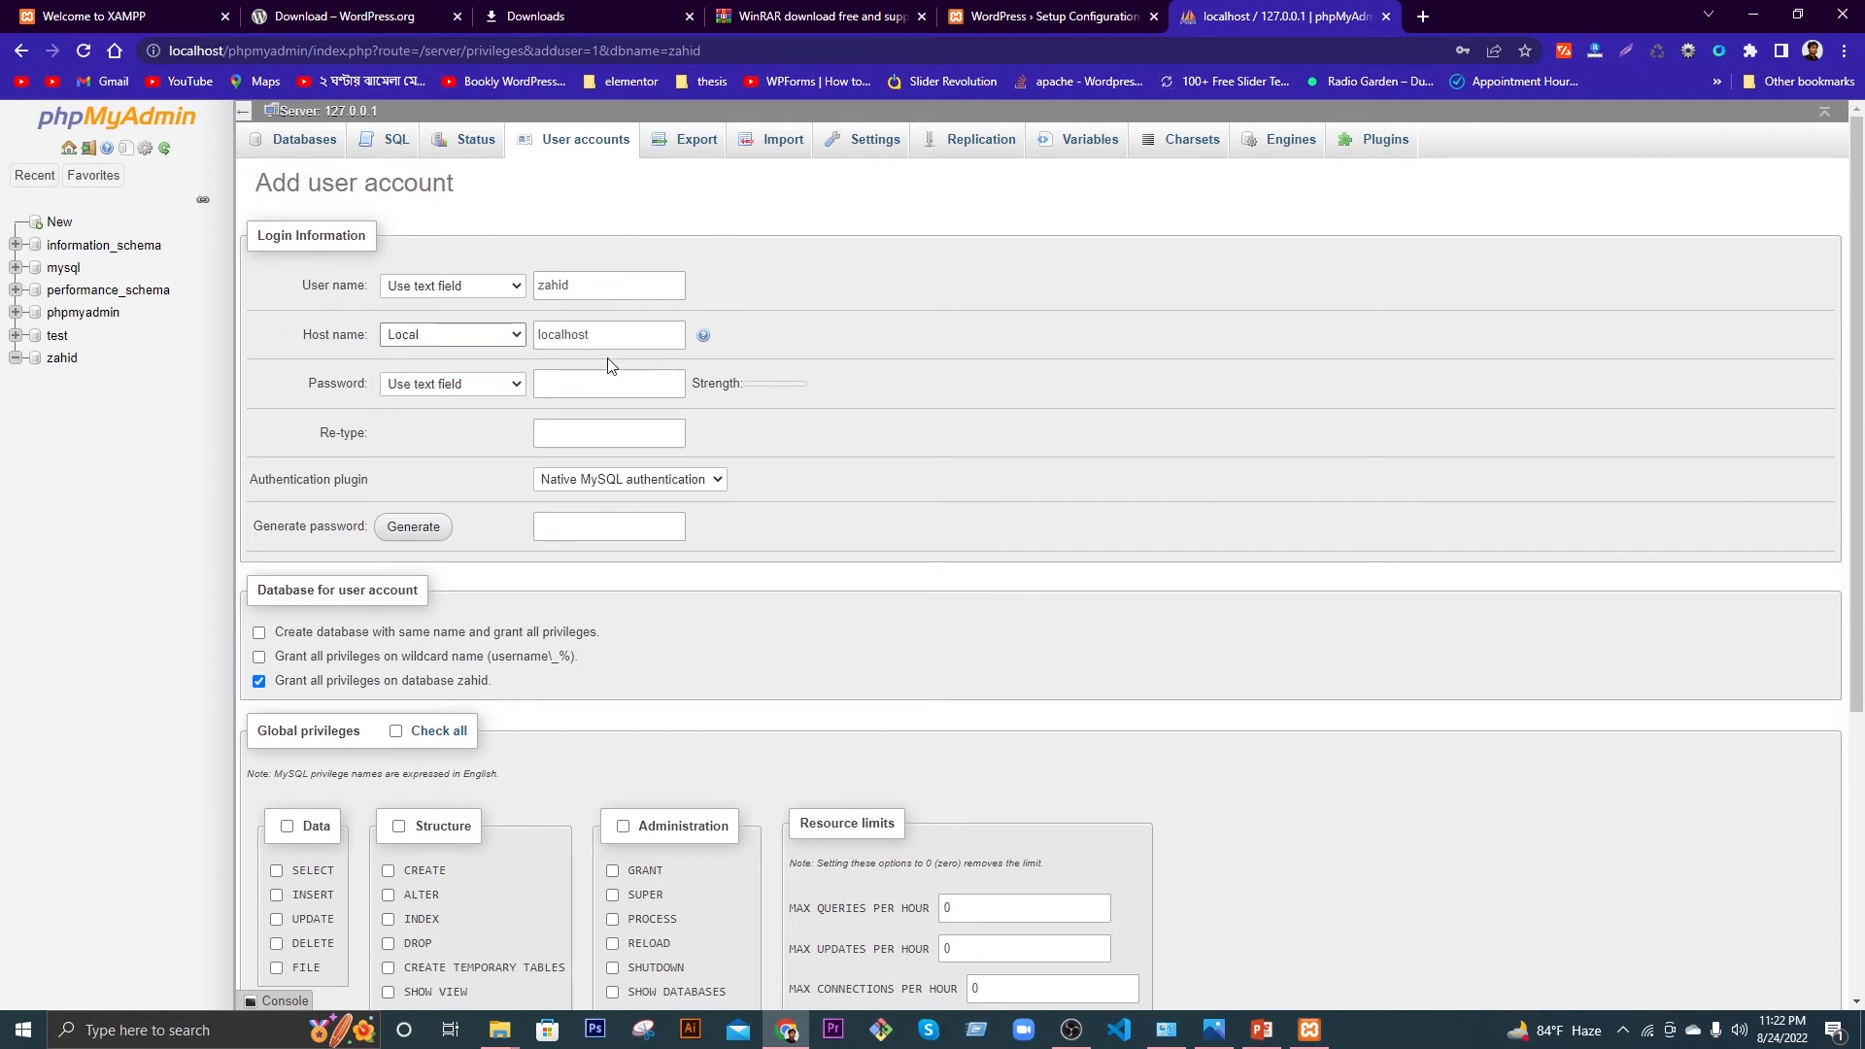
click(541, 336)
Step: Generate a strong password for the new user and copy it to the clipboard
click(586, 383)
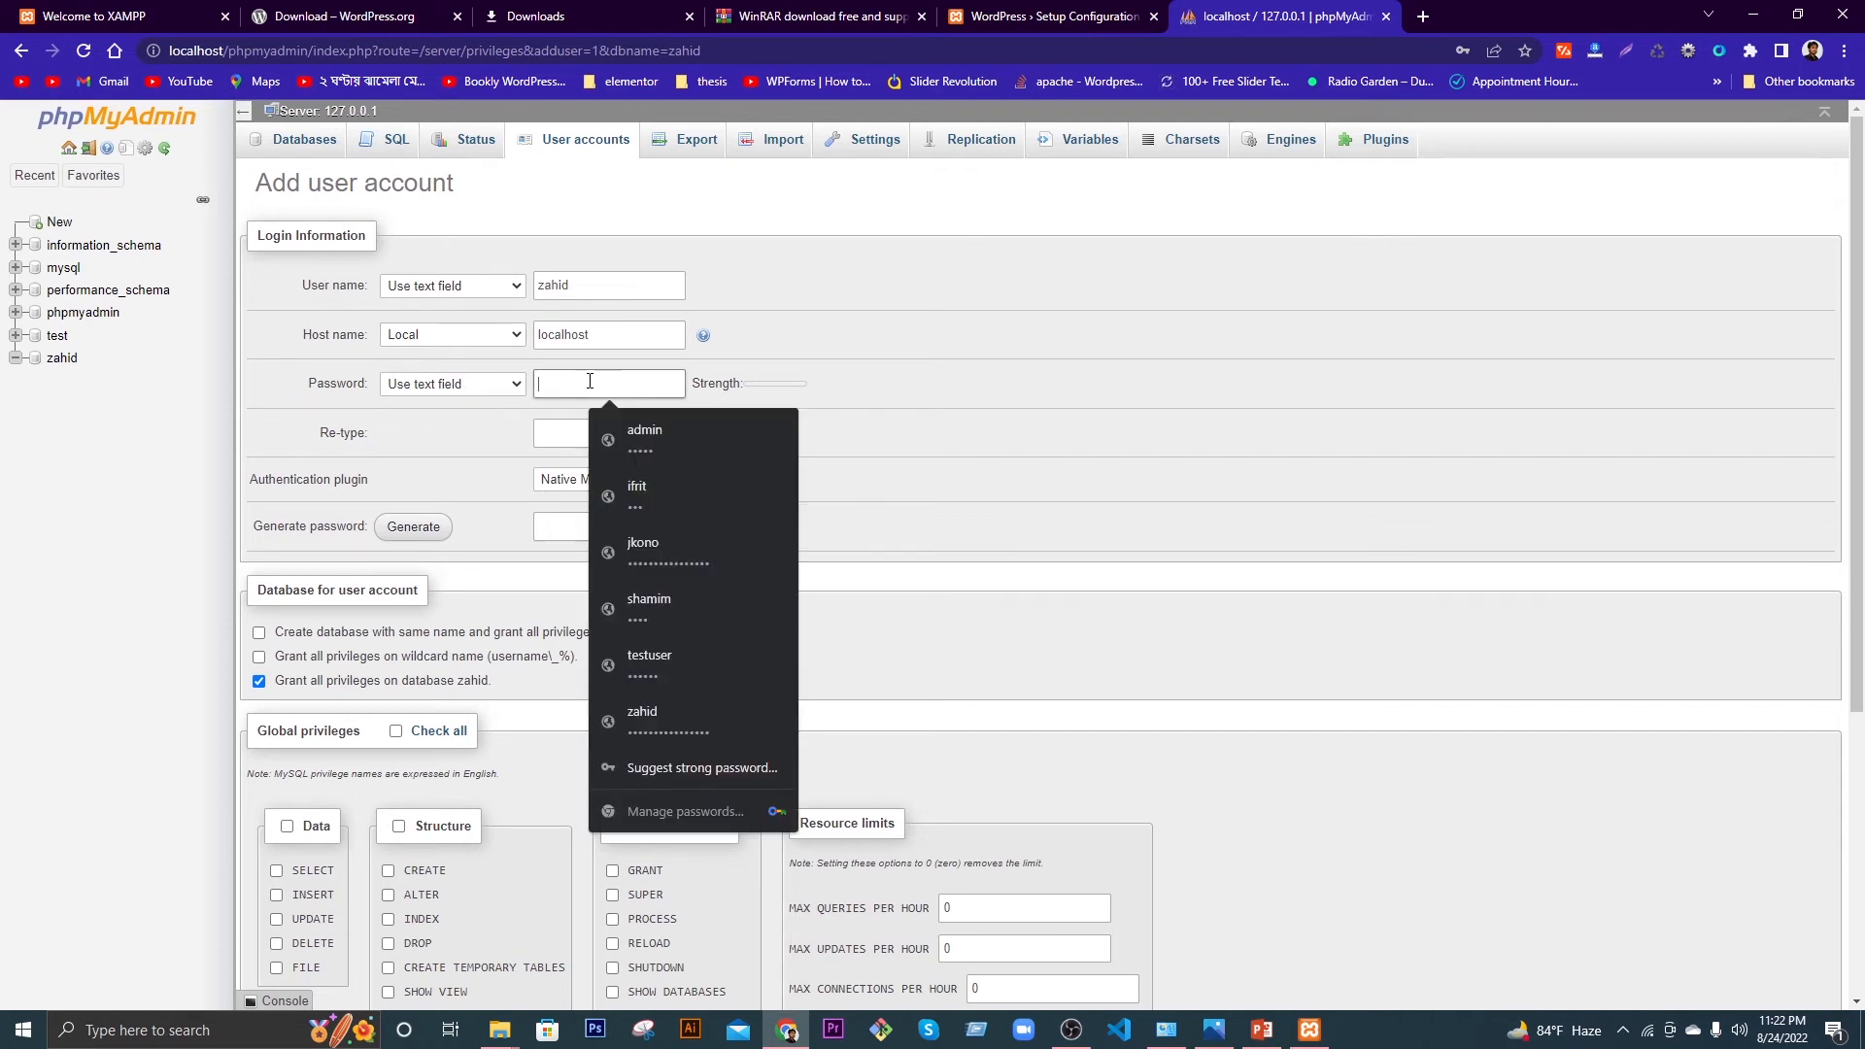
click(898, 393)
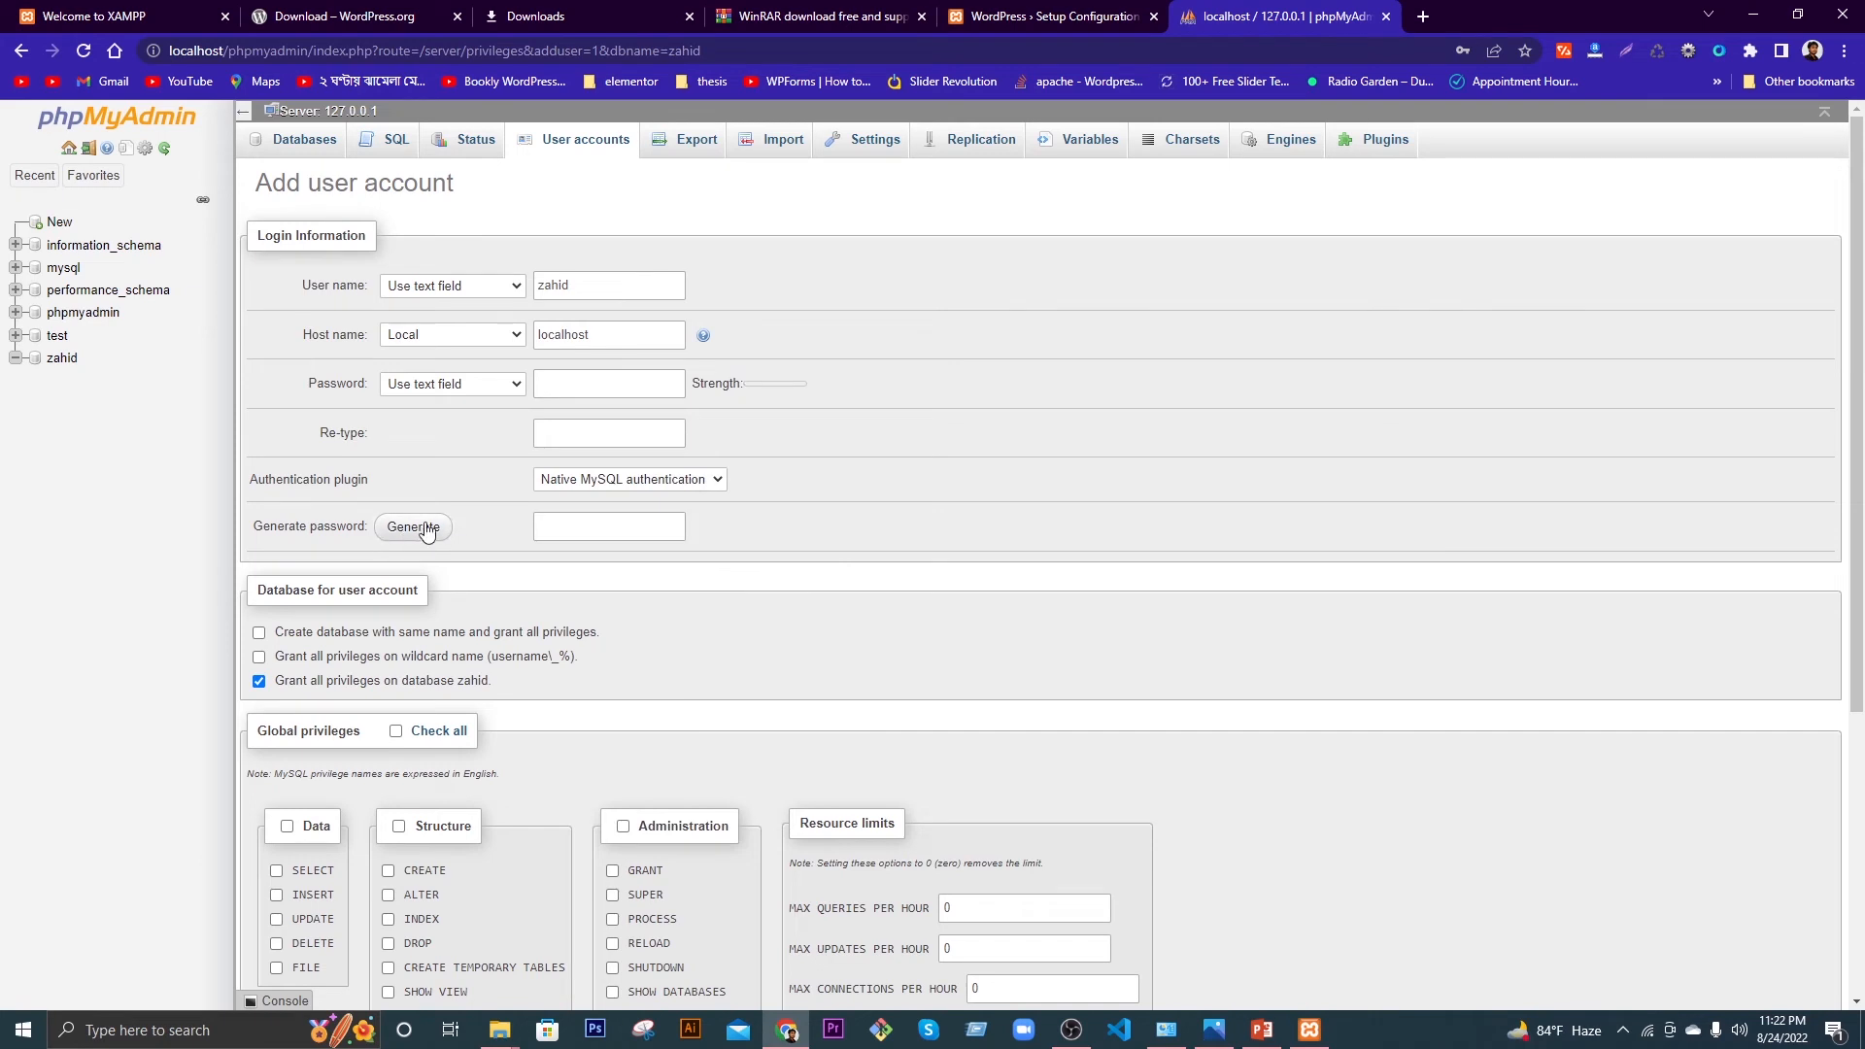
click(415, 529)
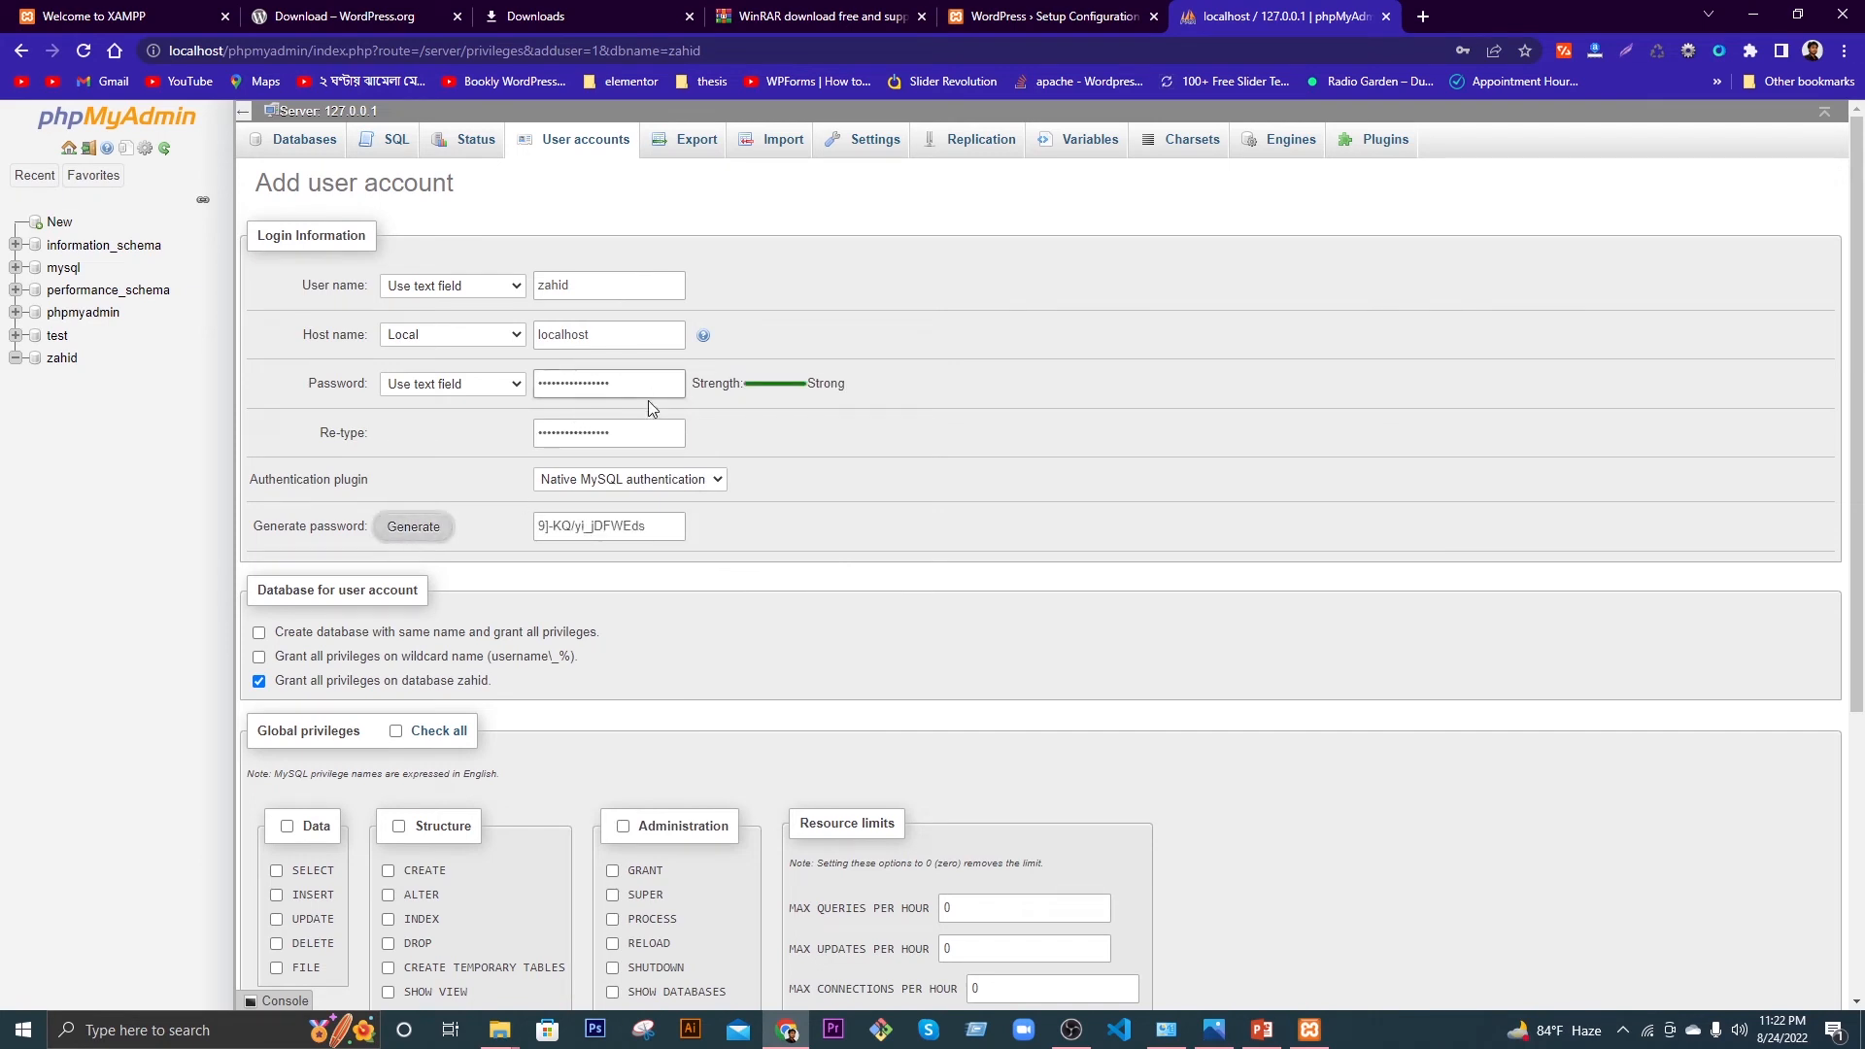
click(619, 433)
triple_click(588, 524)
right_click(587, 524)
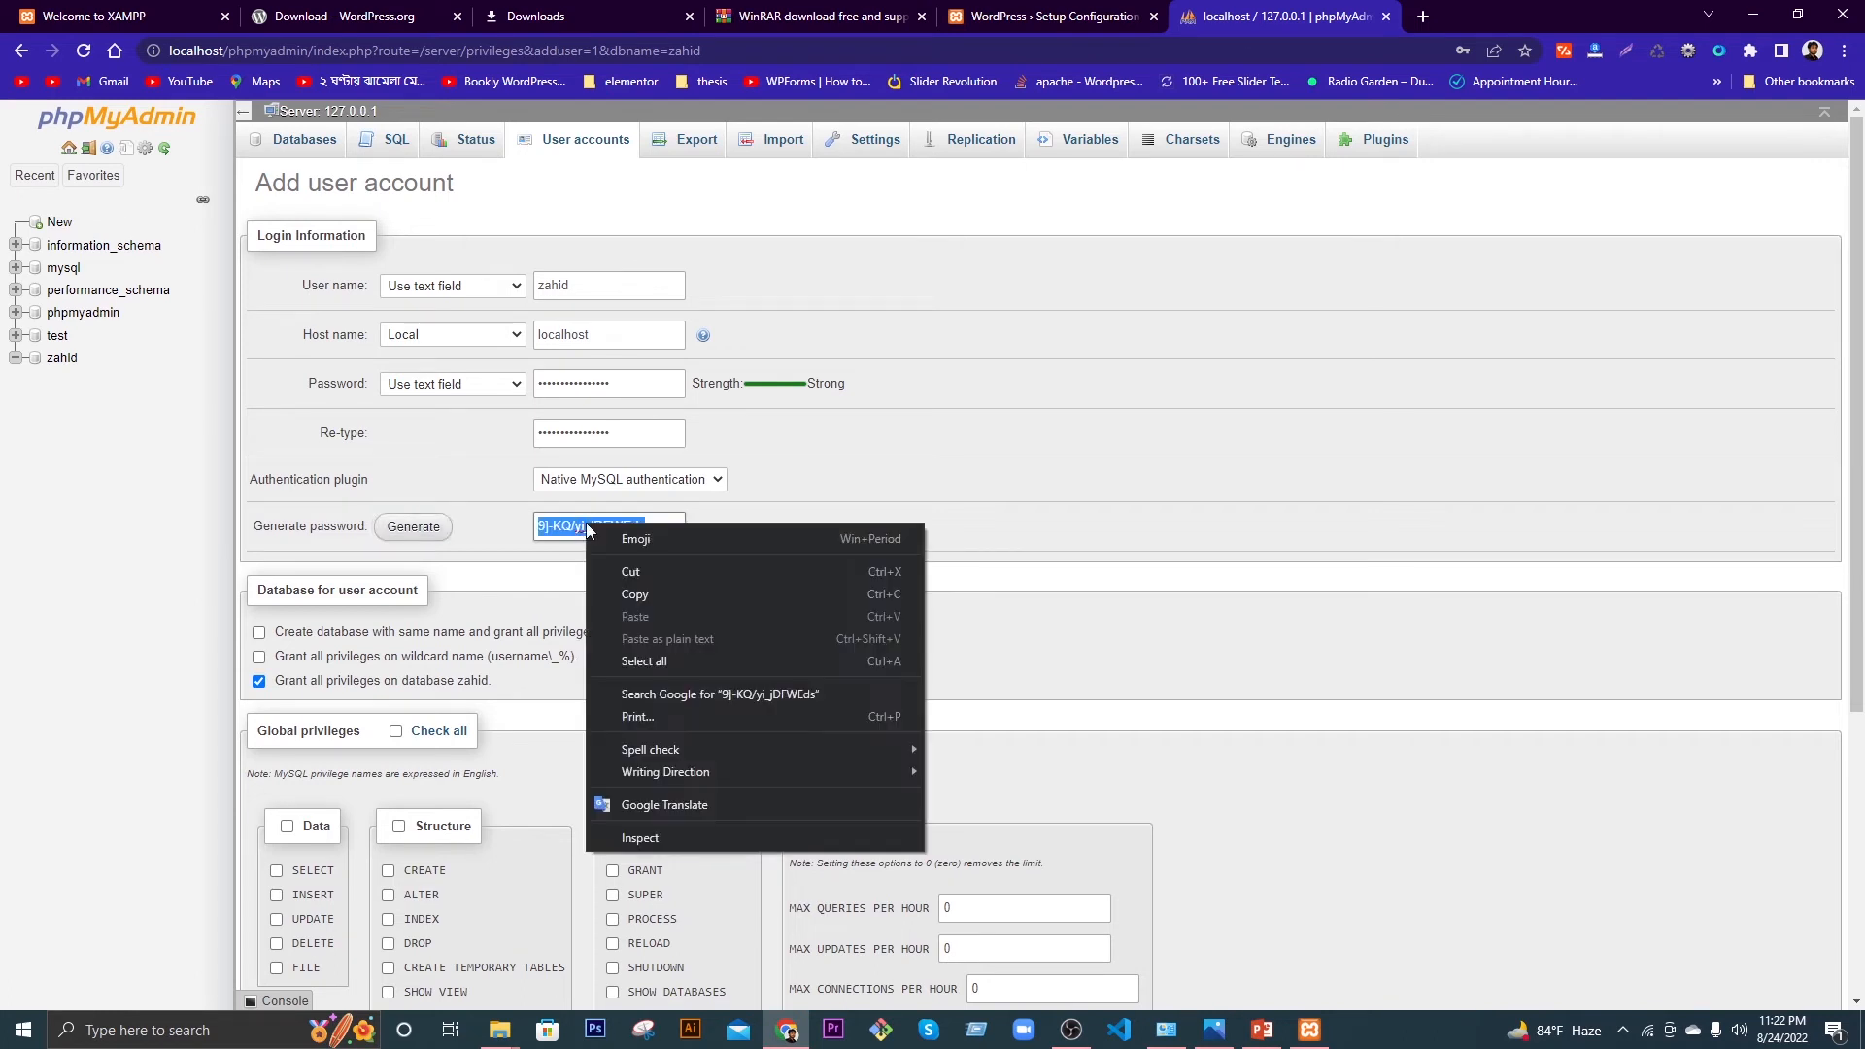
click(642, 596)
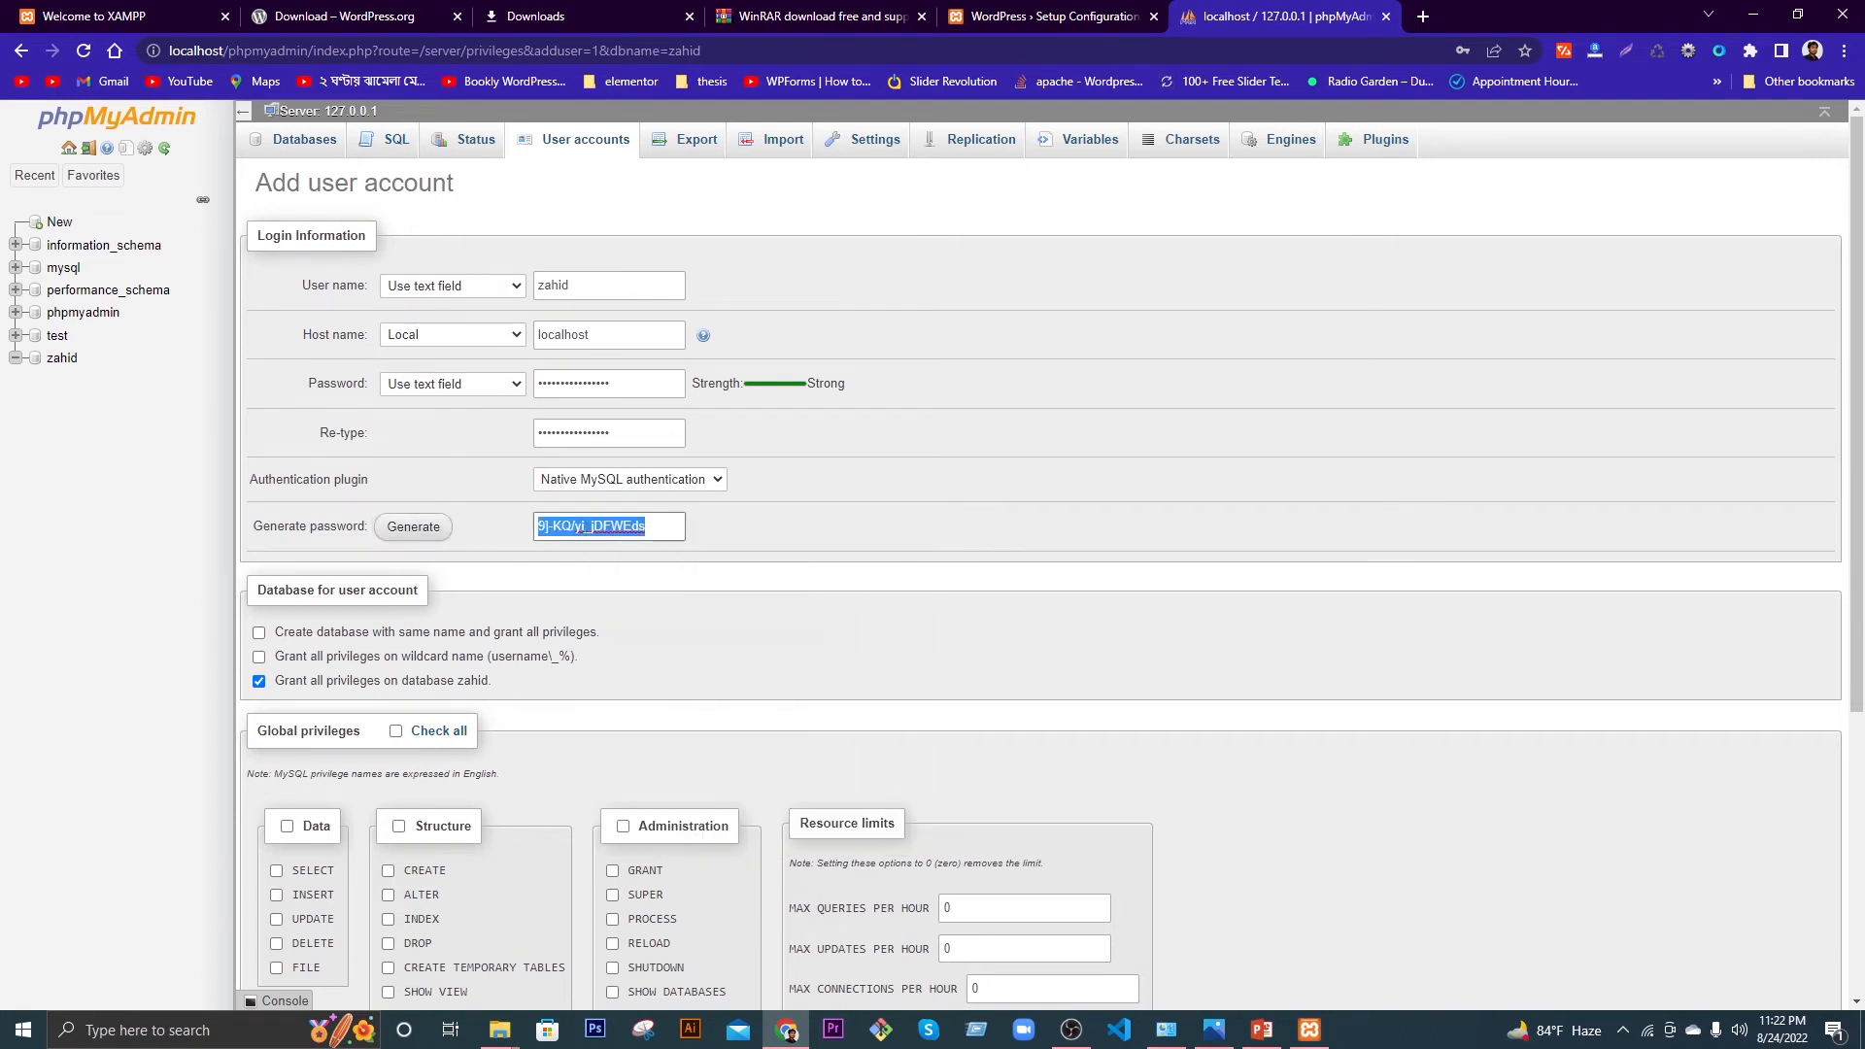
click(1737, 10)
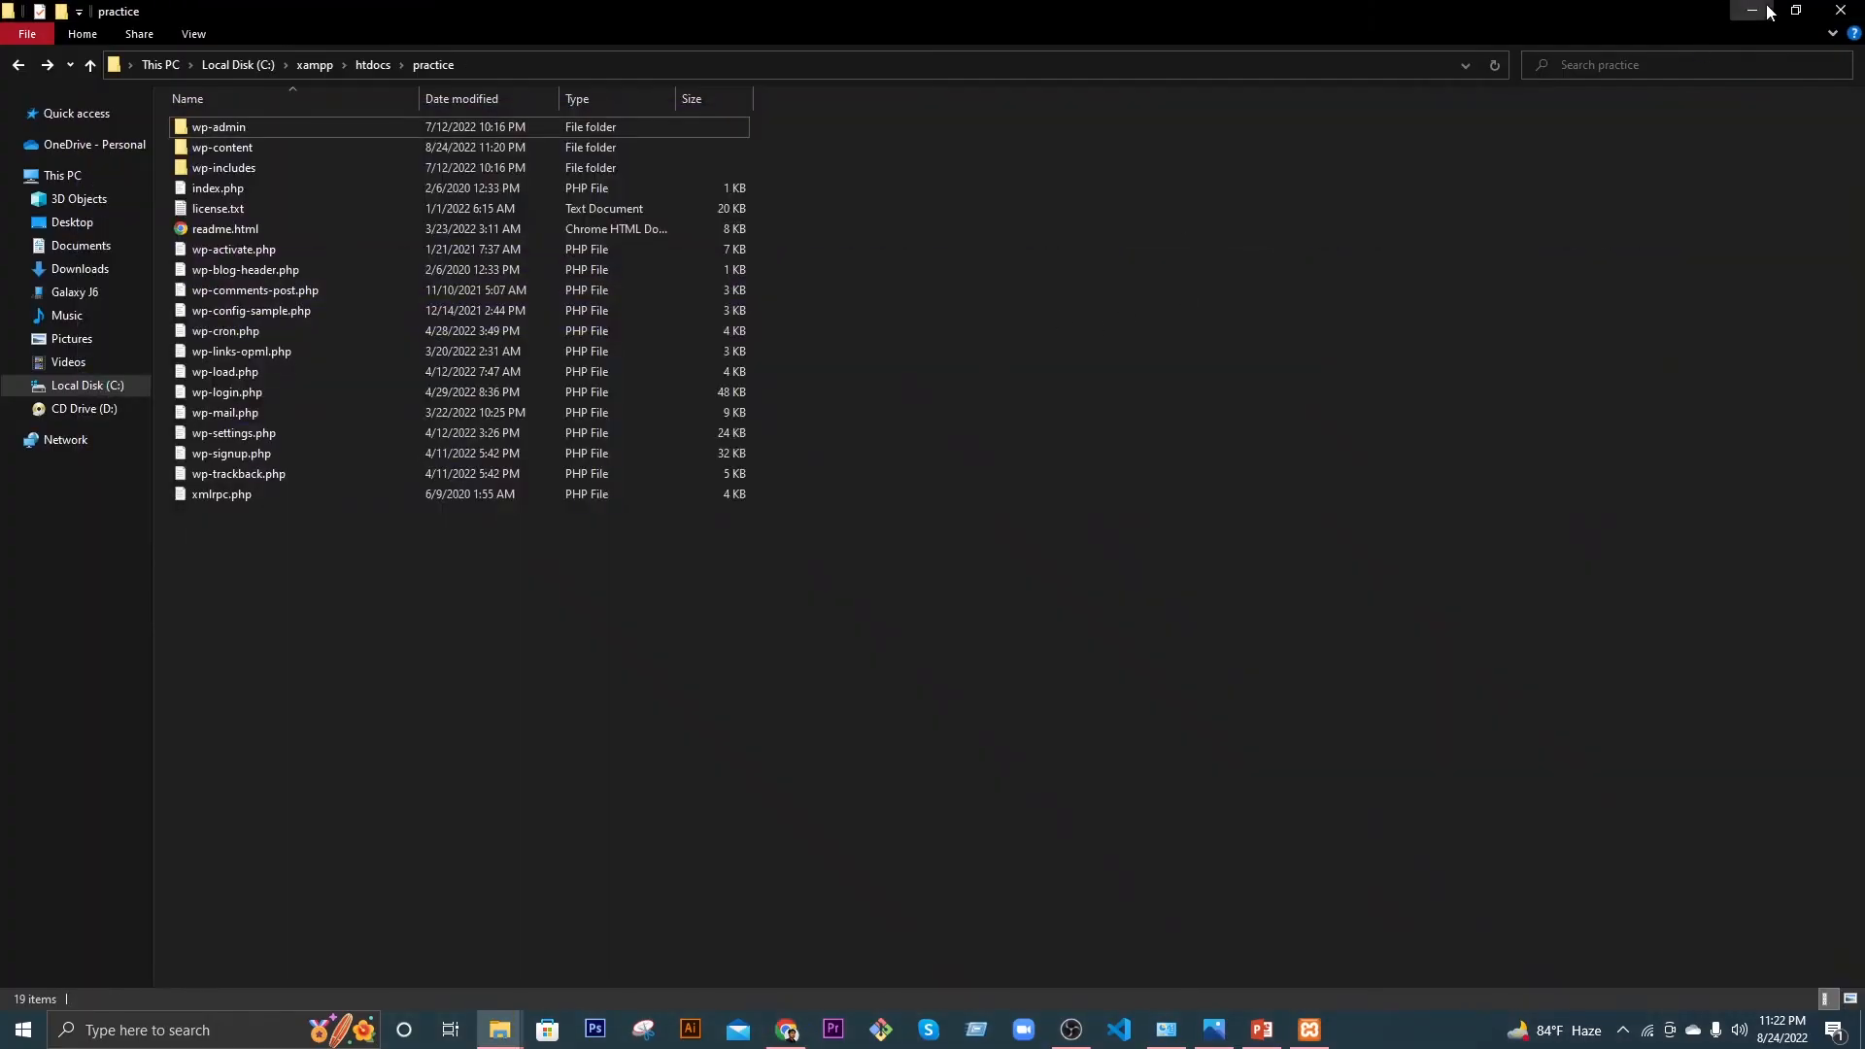
Step: Paste the copied password into a new desktop text file, New Text Document (2).txt, save it, and return to Chrome
click(1744, 10)
right_click(687, 372)
mouse_move(727, 573)
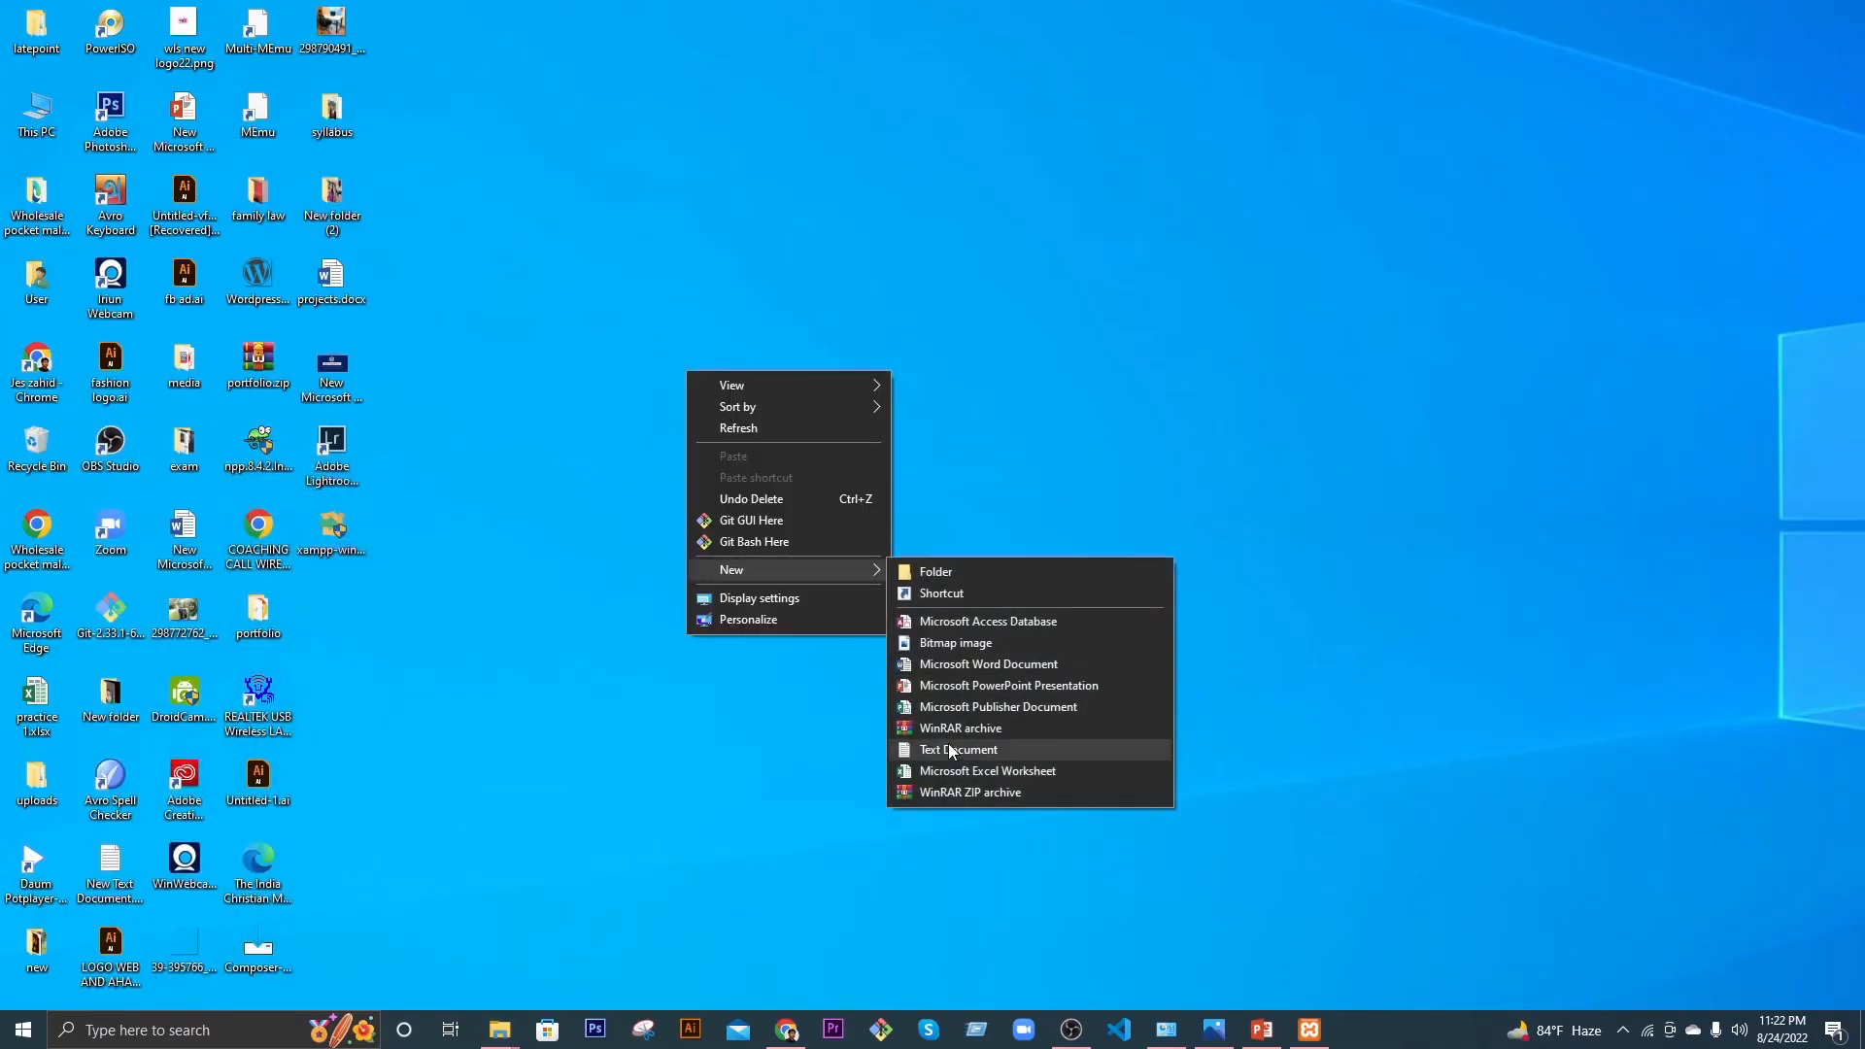
click(918, 749)
double_click(324, 606)
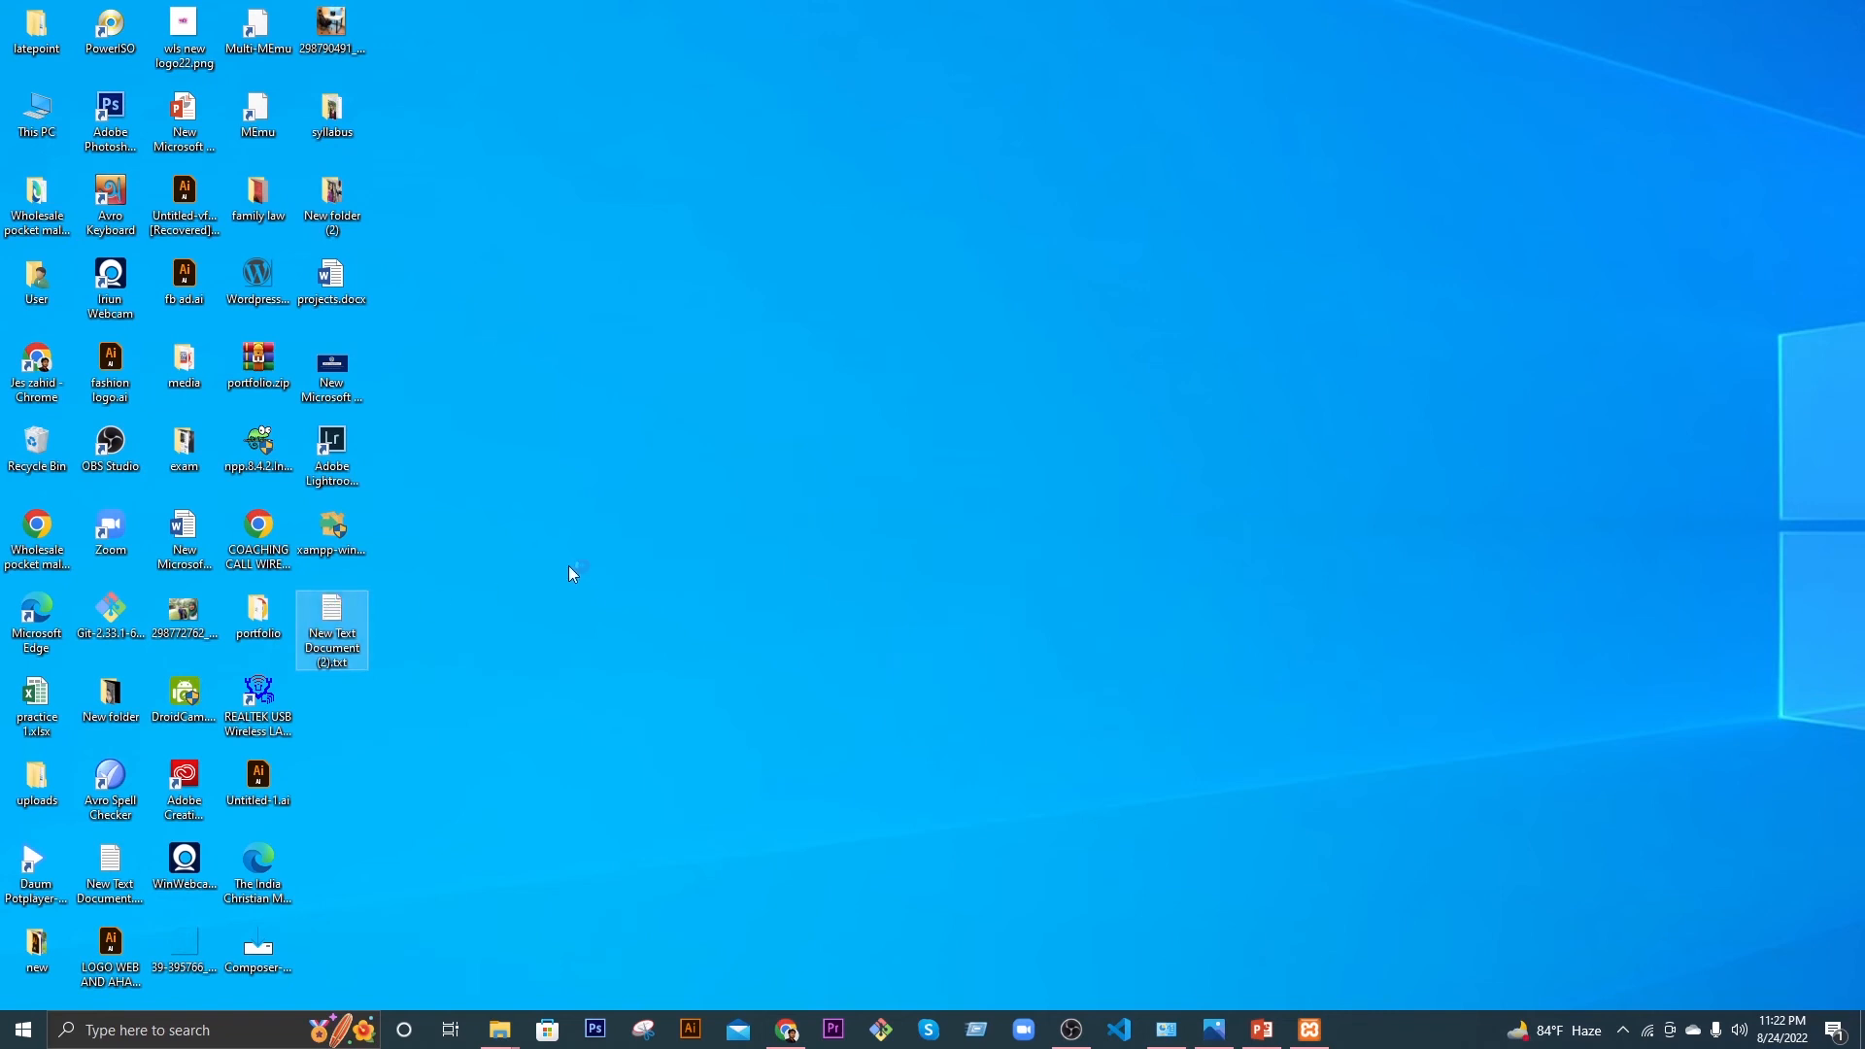
key(ctrl+v)
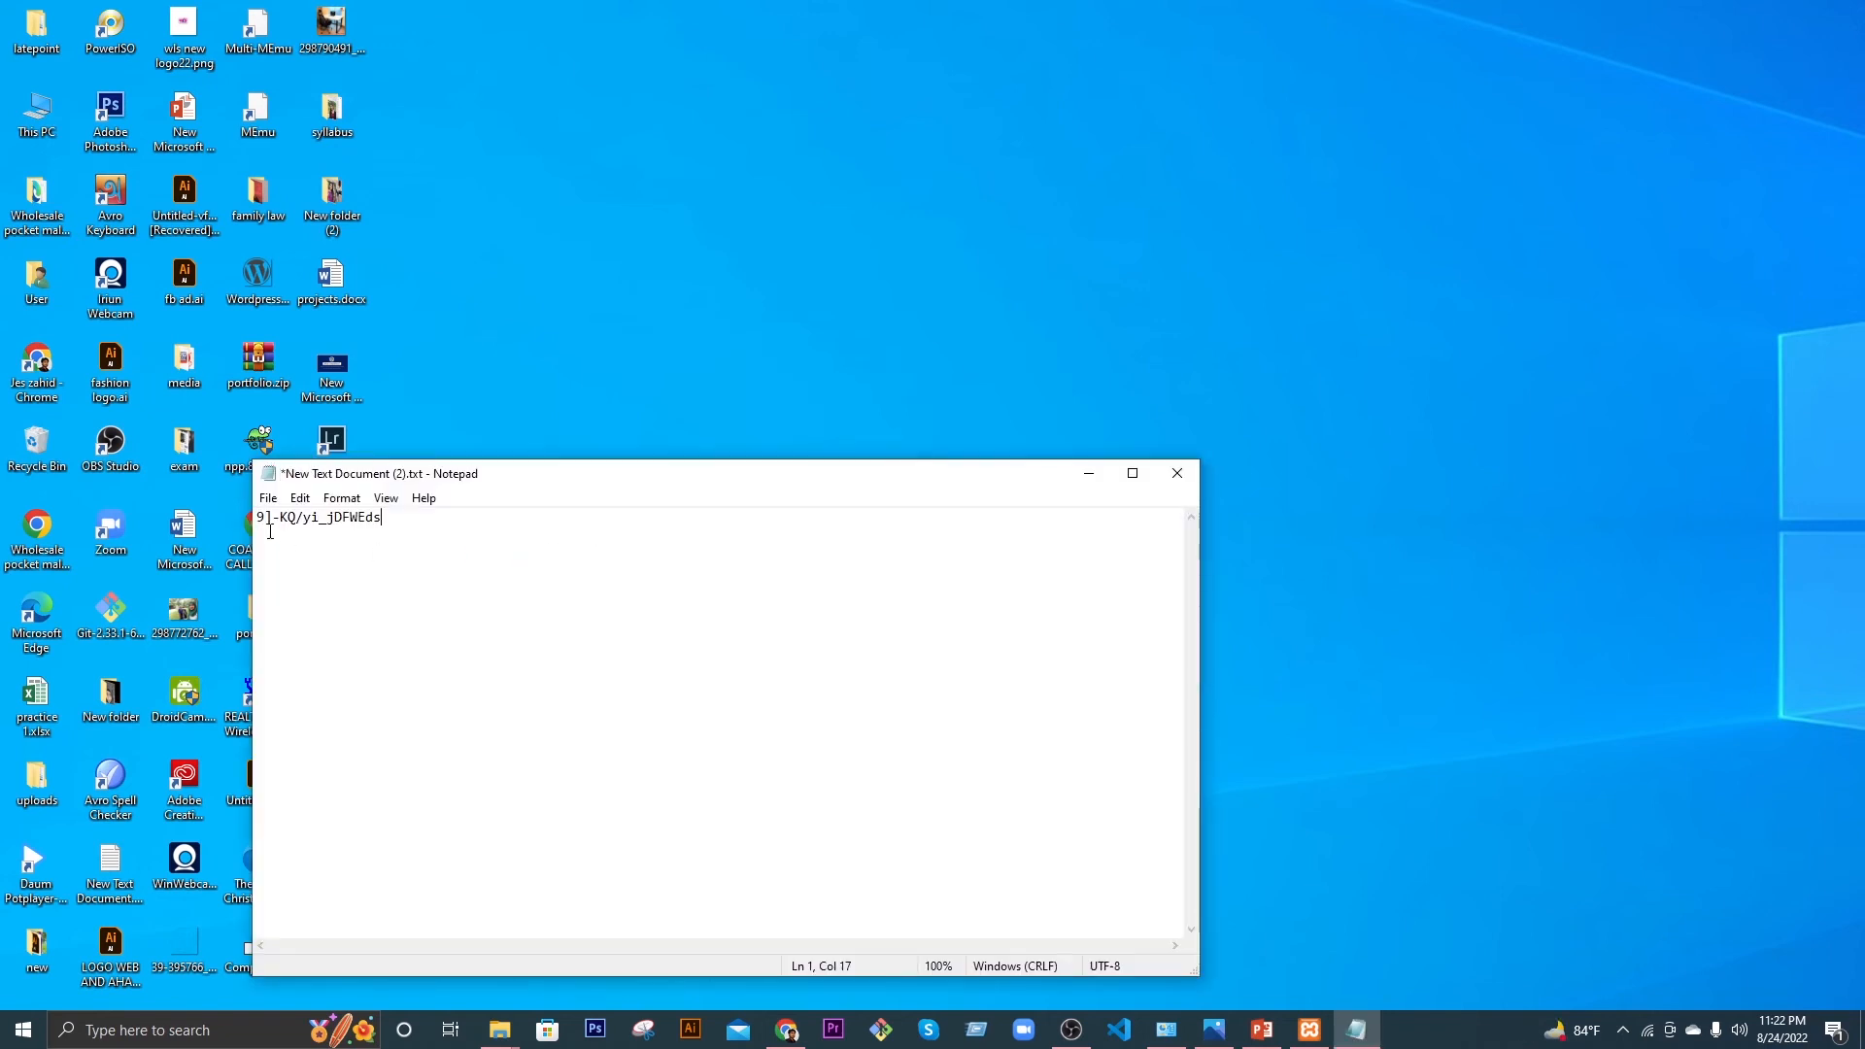
click(271, 504)
click(302, 584)
click(786, 1029)
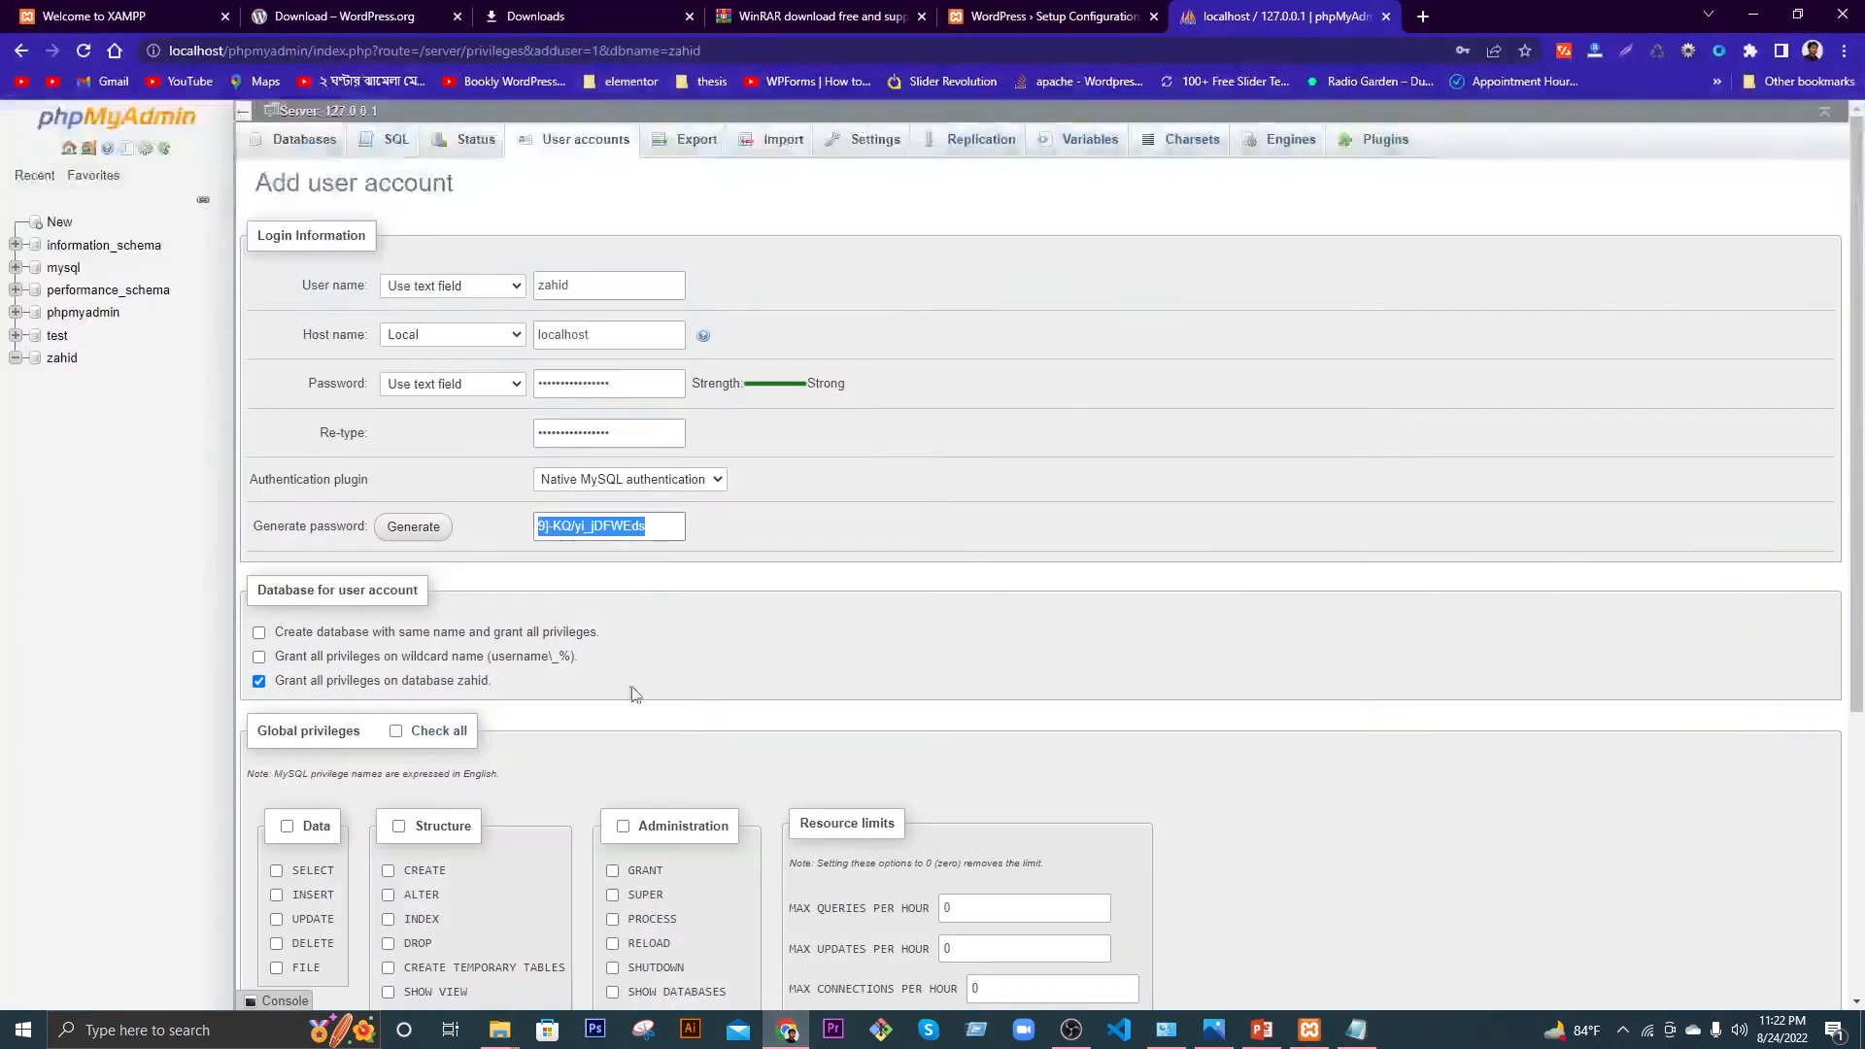
Step: Grant the new user all global privileges, create the account, and let Chrome store its password
click(783, 540)
scroll(485, 438, down, 1)
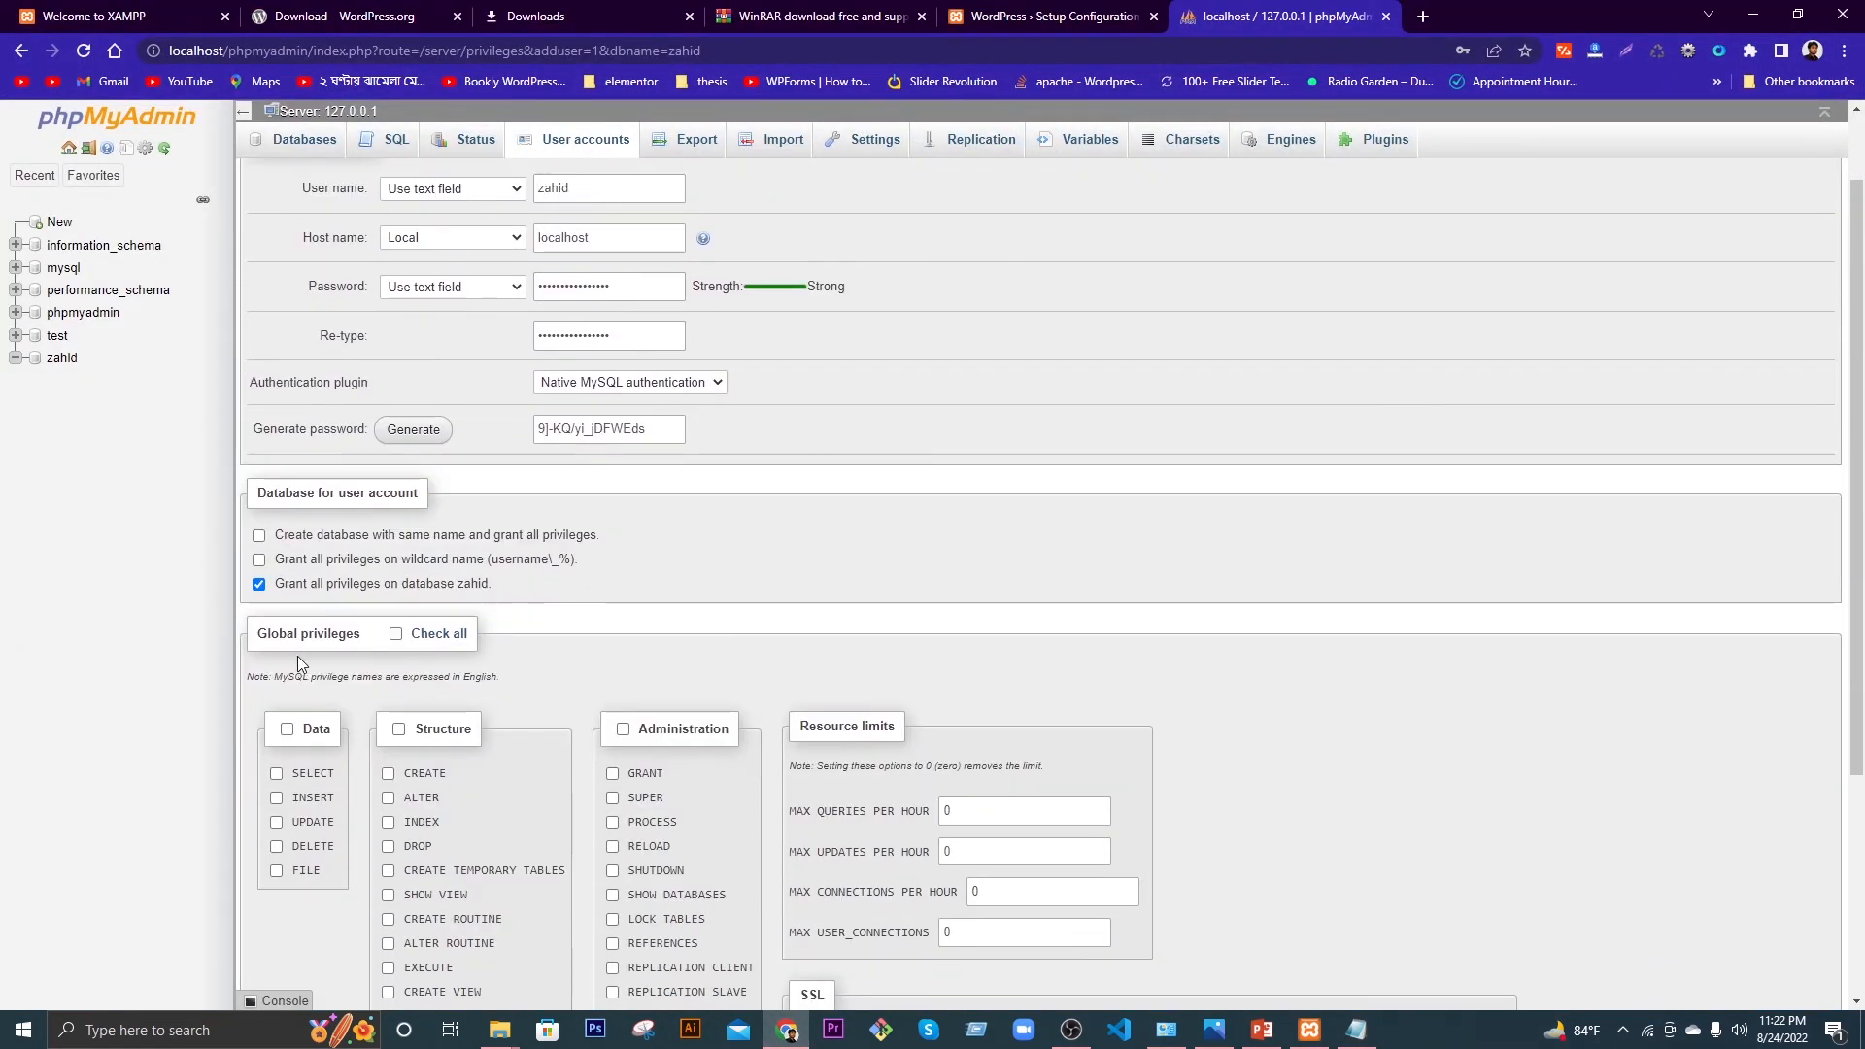
click(395, 635)
scroll(824, 659, down, 3)
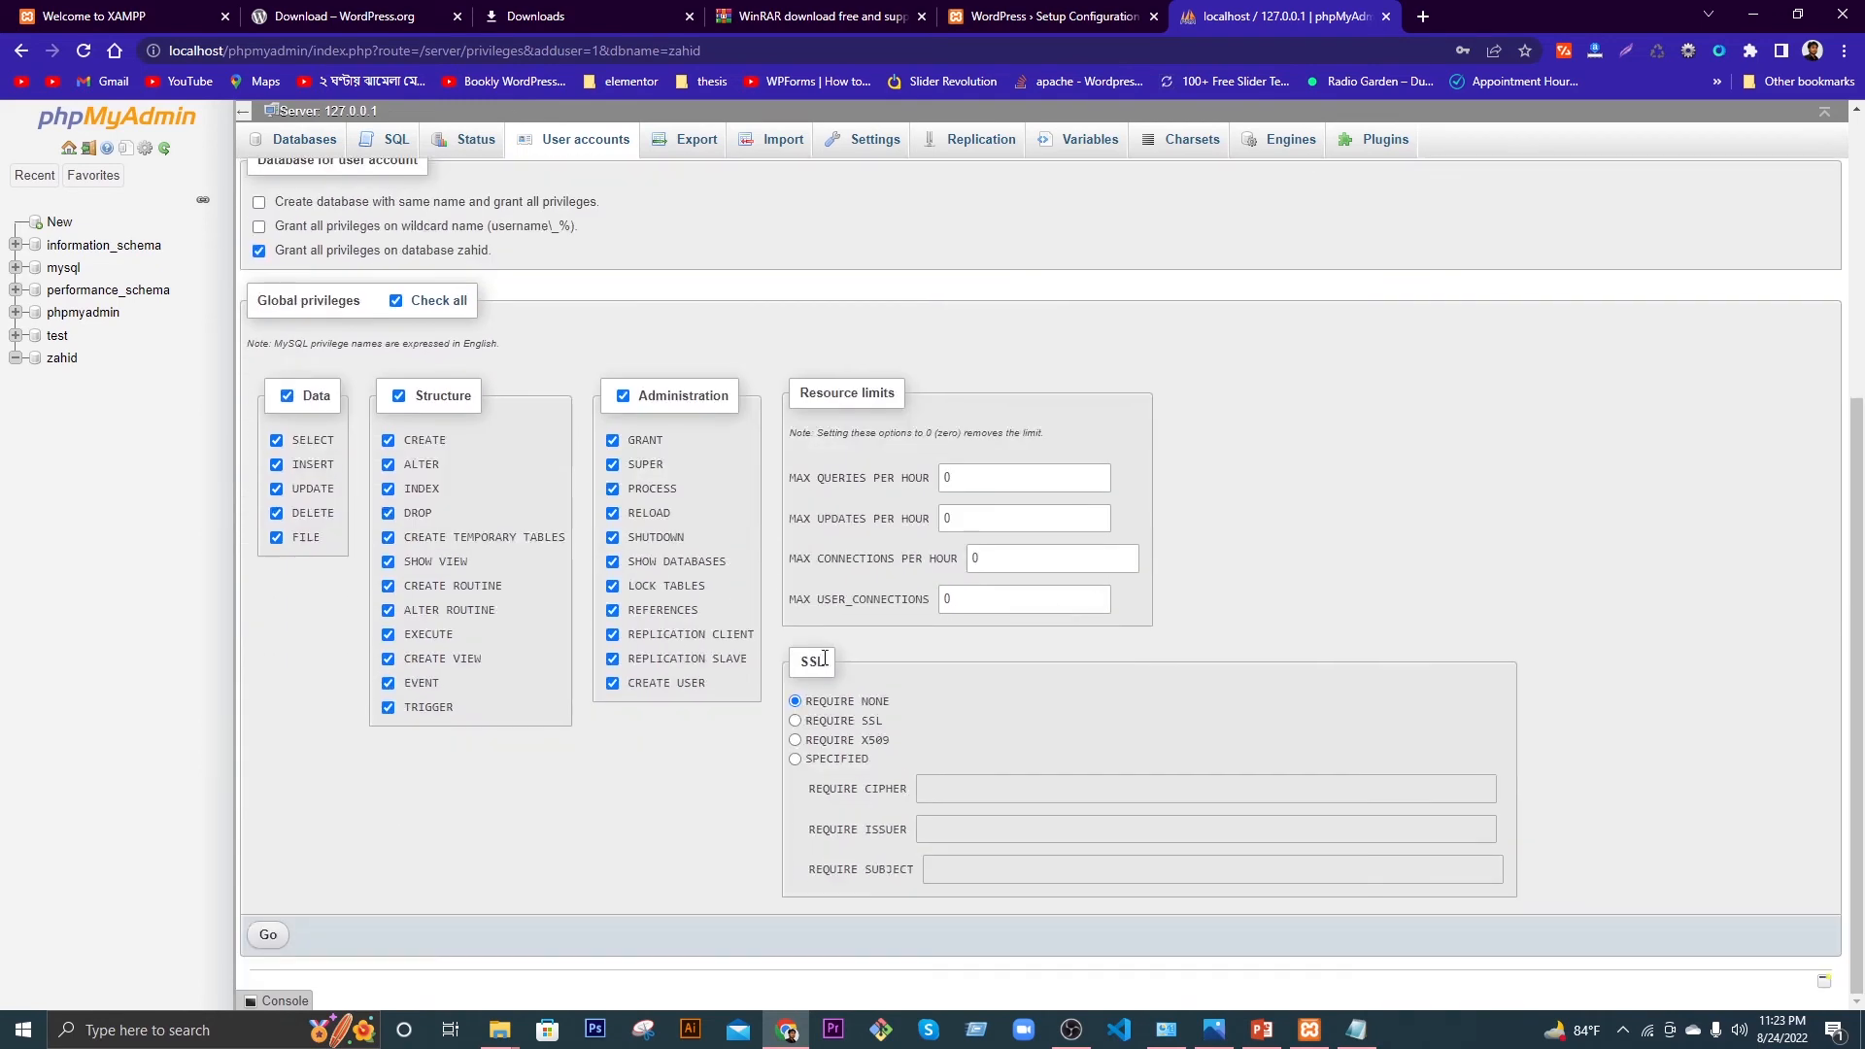
click(270, 936)
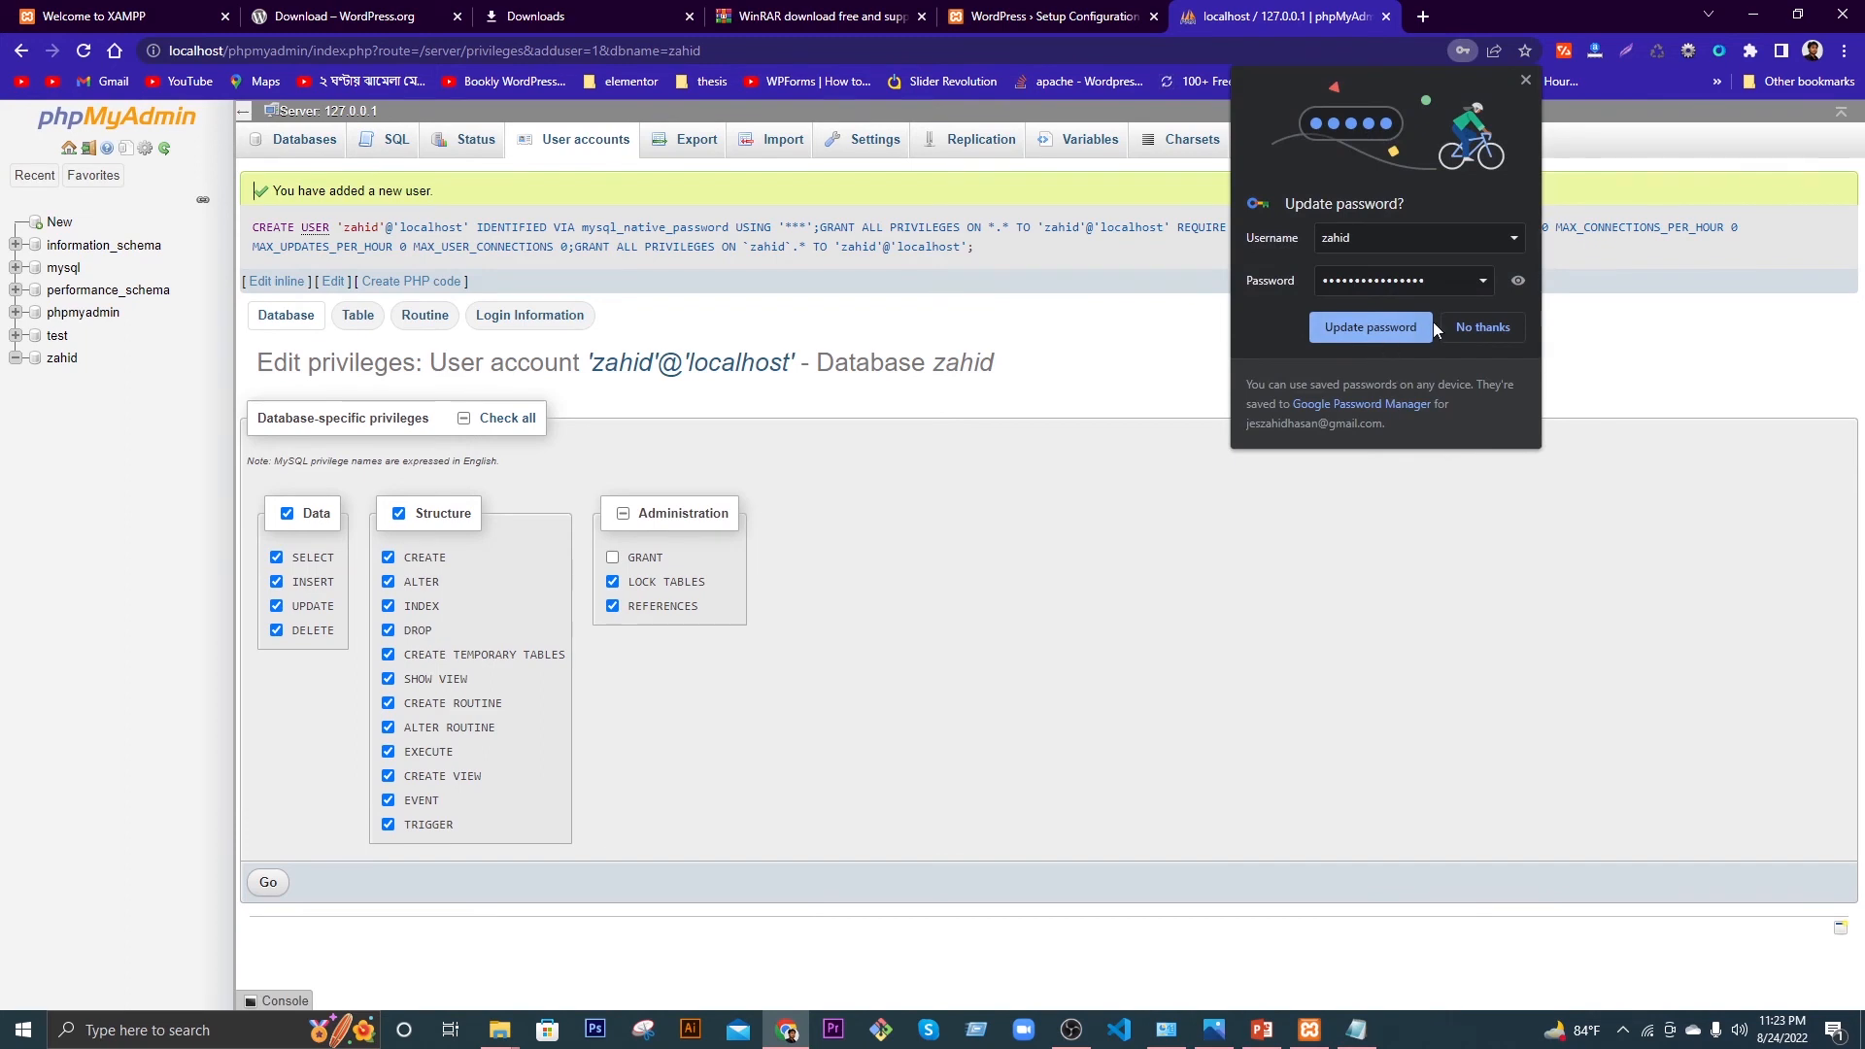
click(1386, 326)
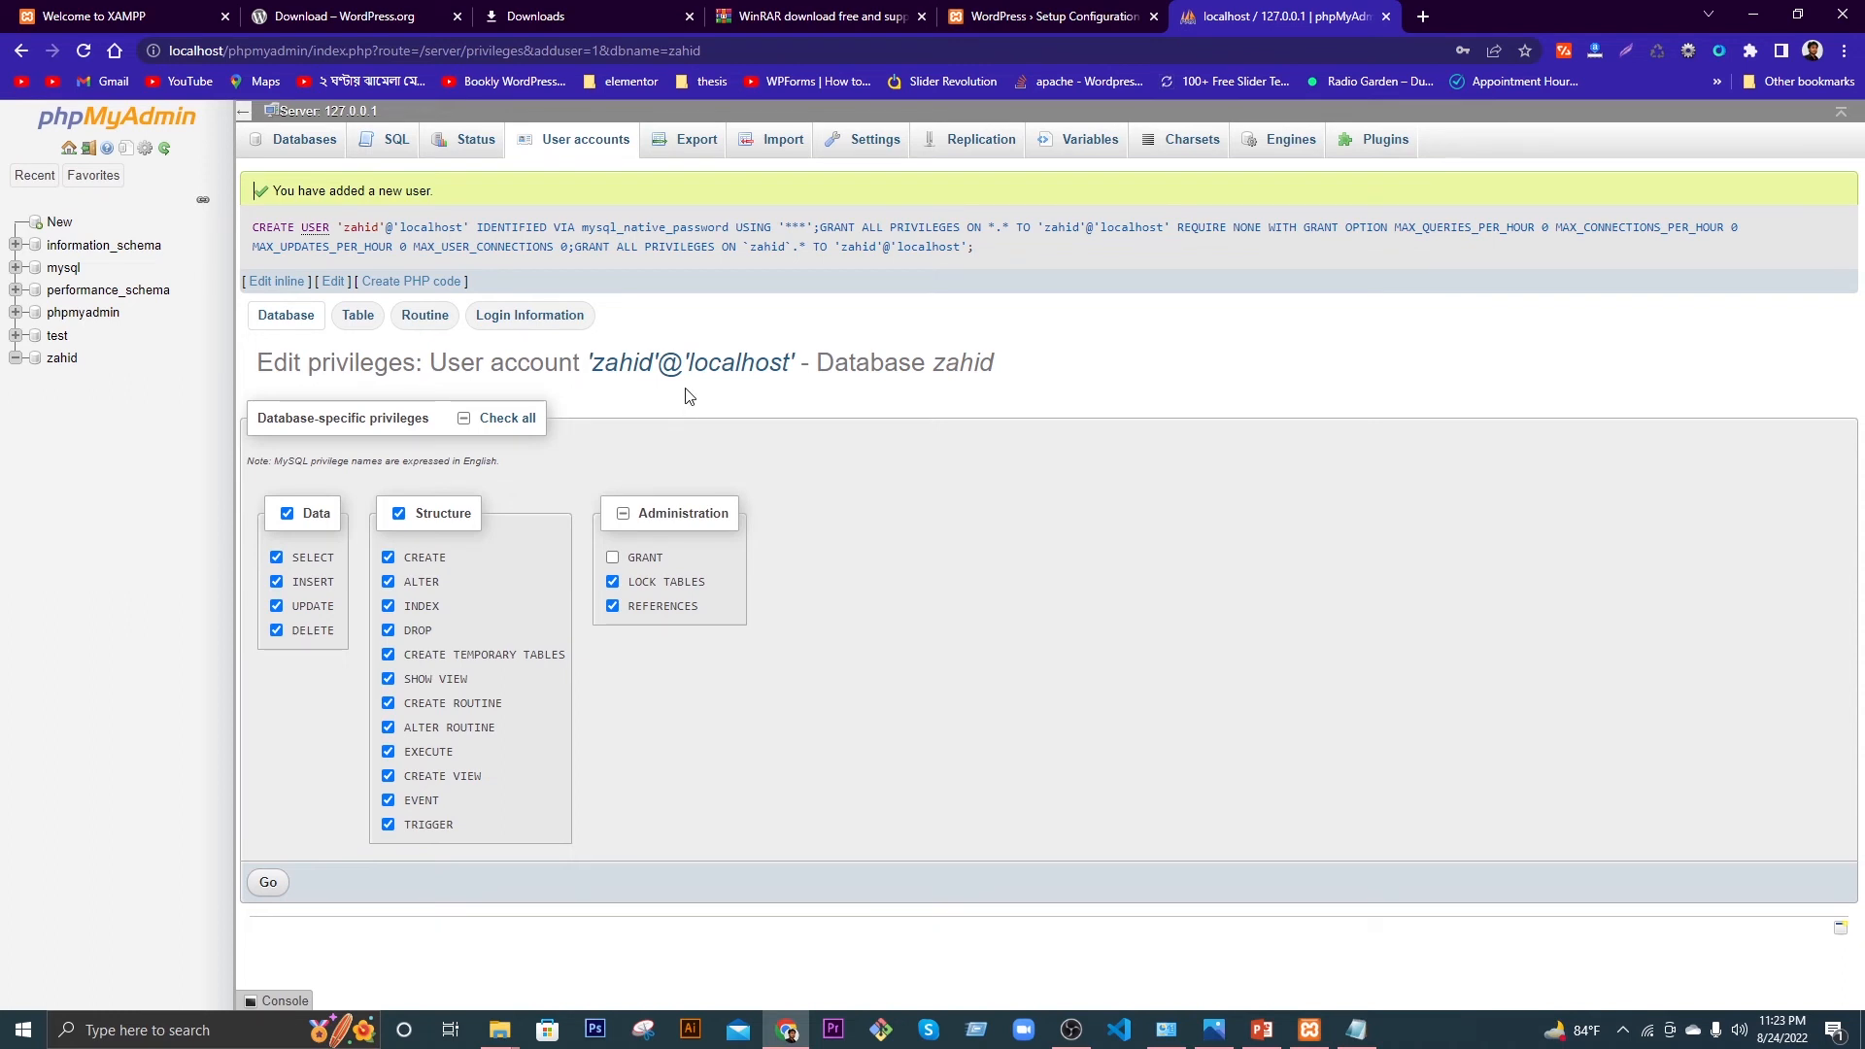
click(988, 14)
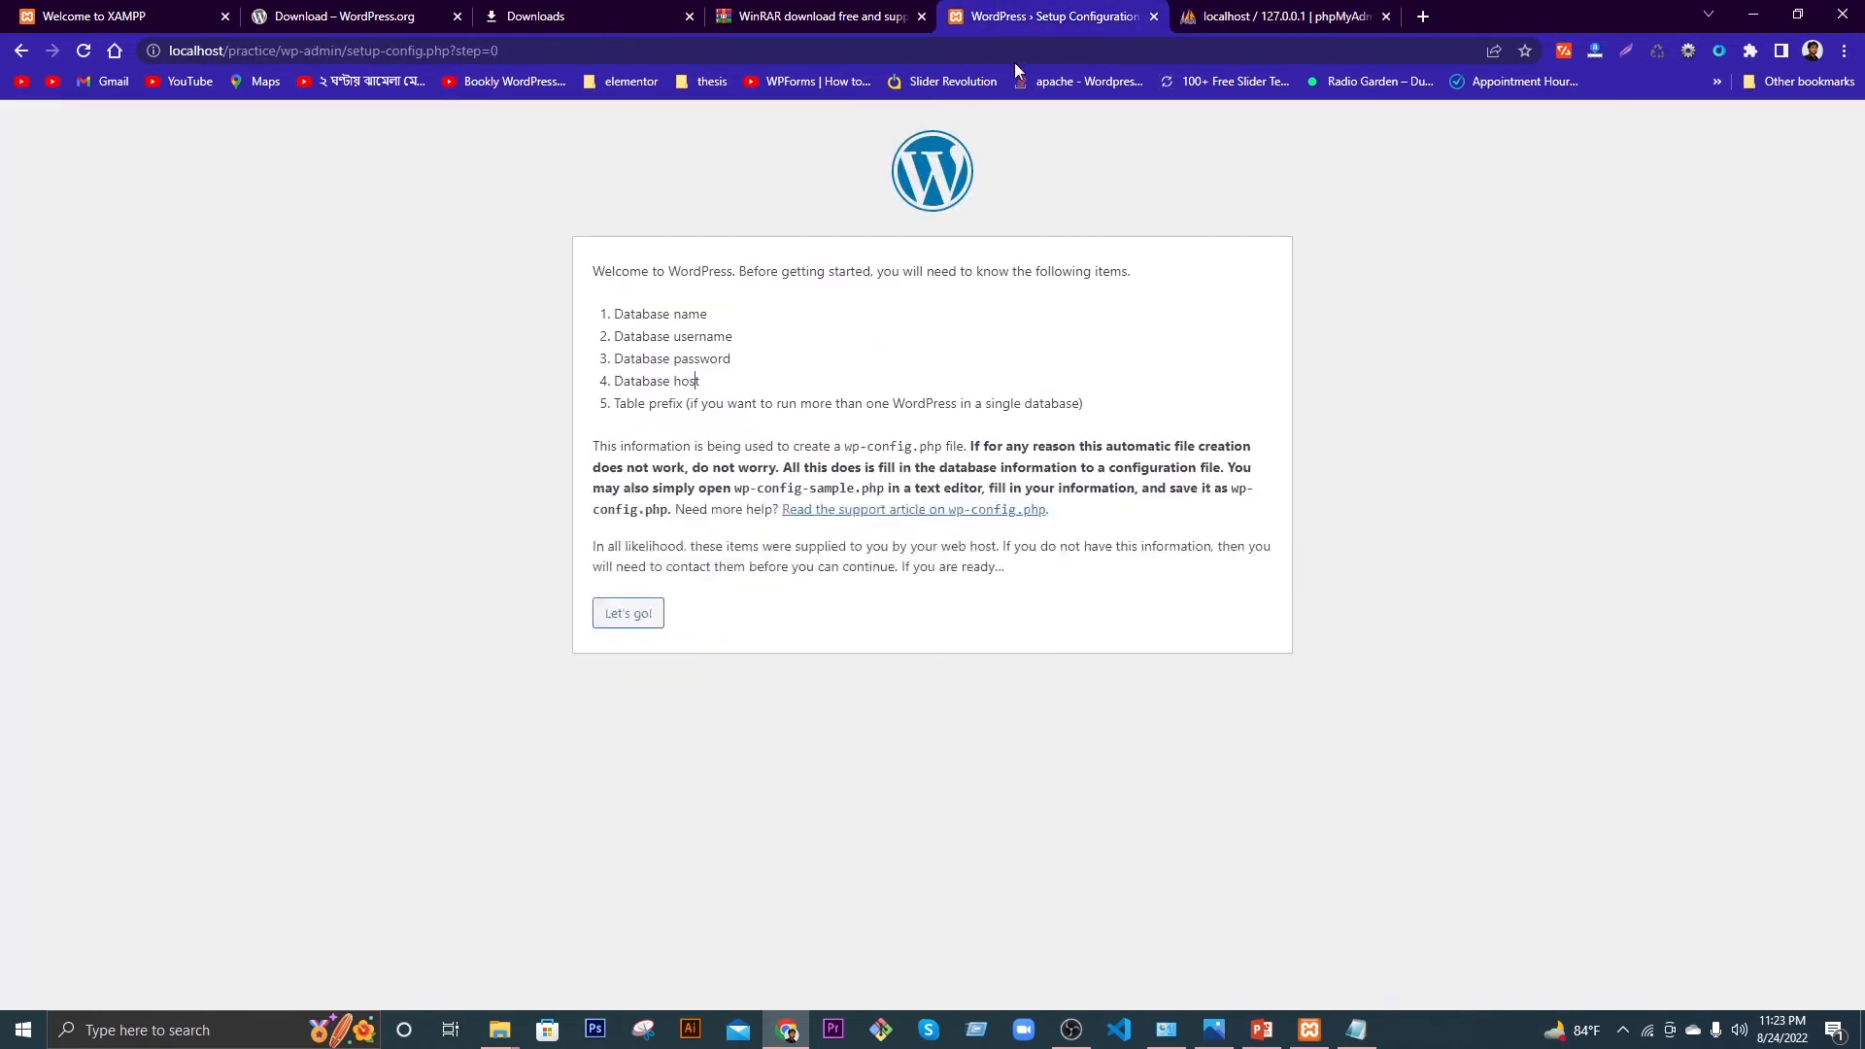
Step: Enter the new database name and username on the setup form and clear the placeholder password
click(641, 623)
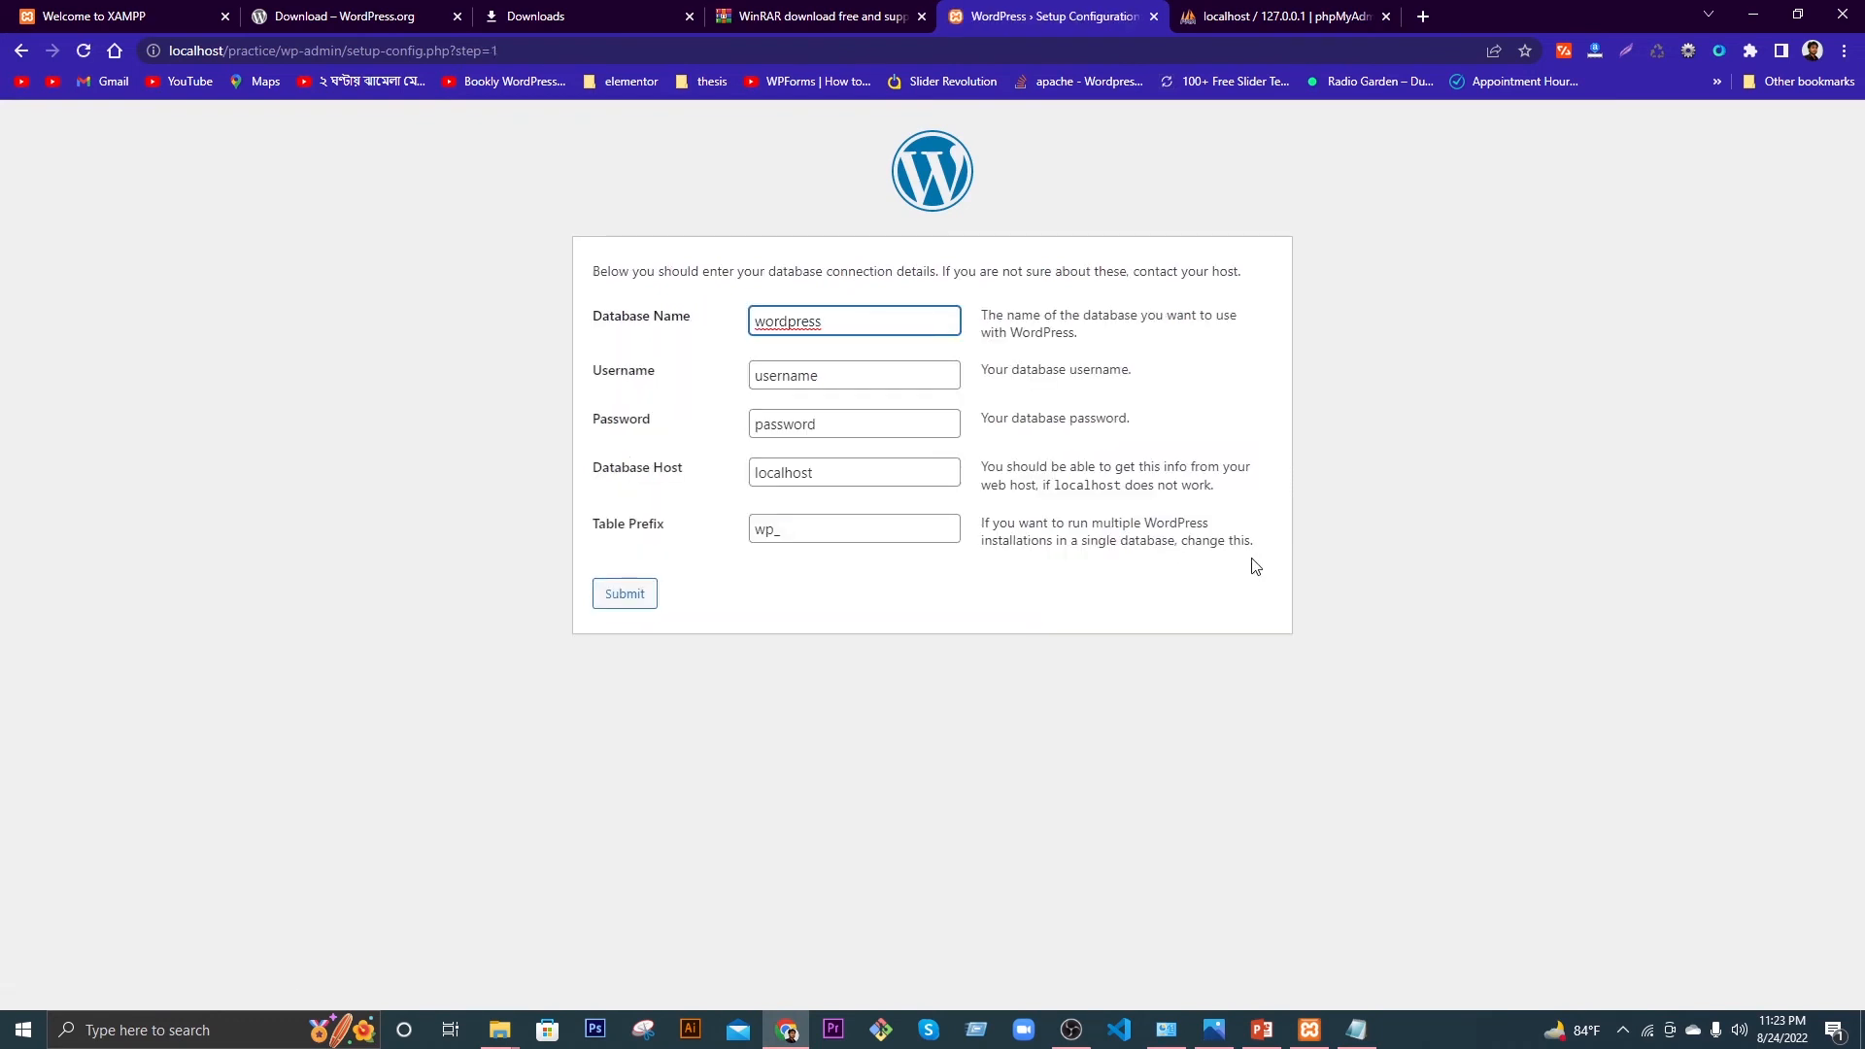
double_click(790, 320)
text(zahid)
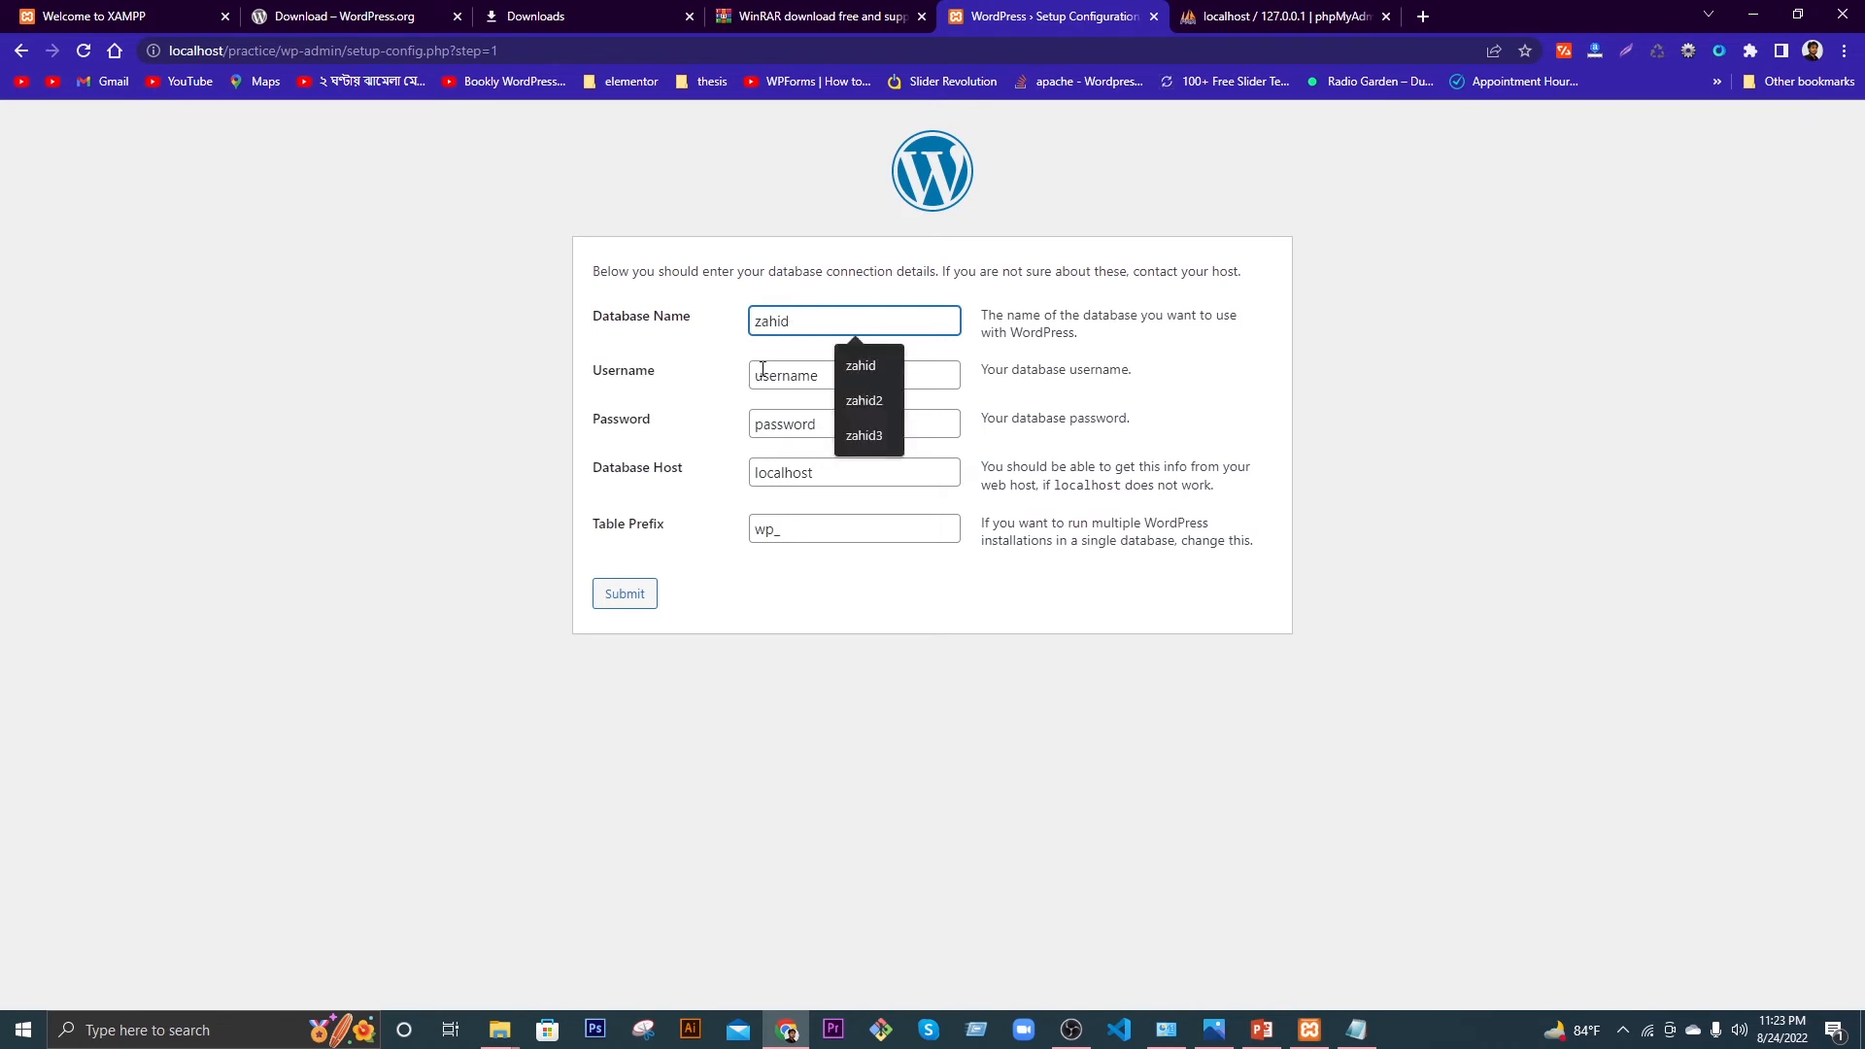
double_click(767, 374)
text(zahid)
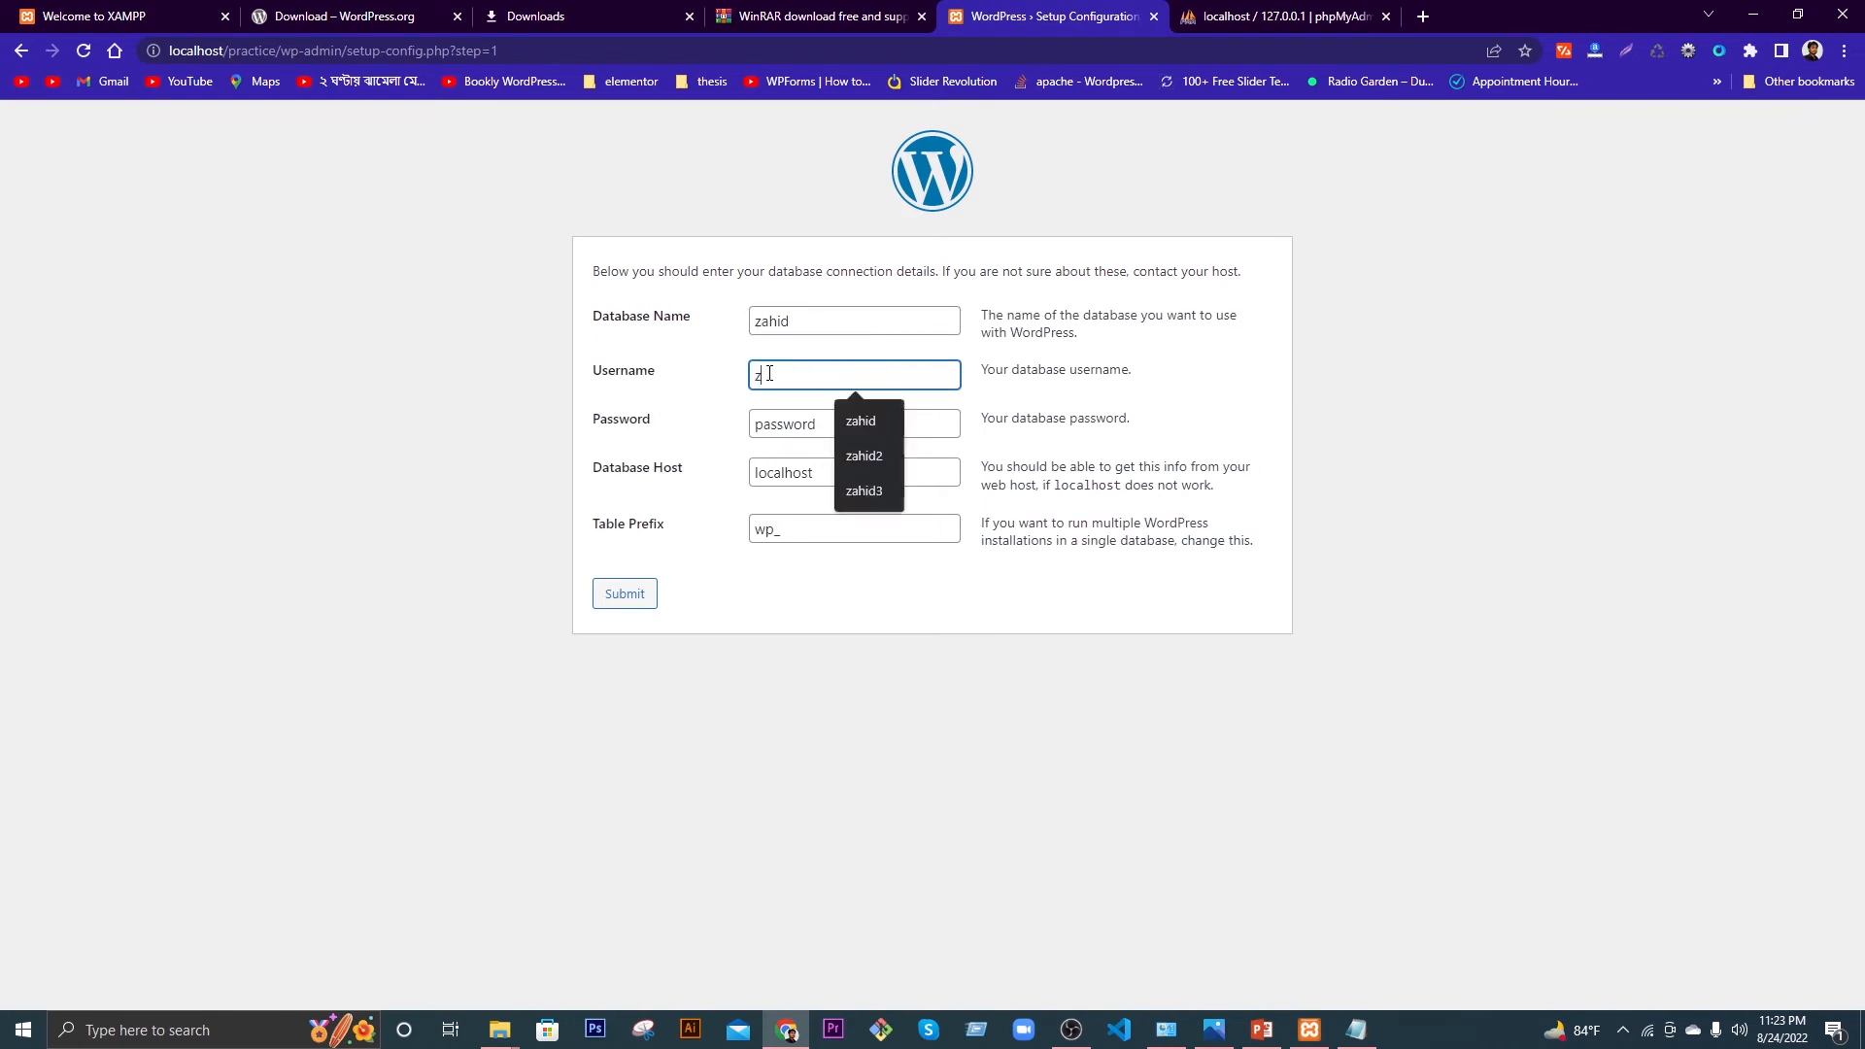
click(778, 418)
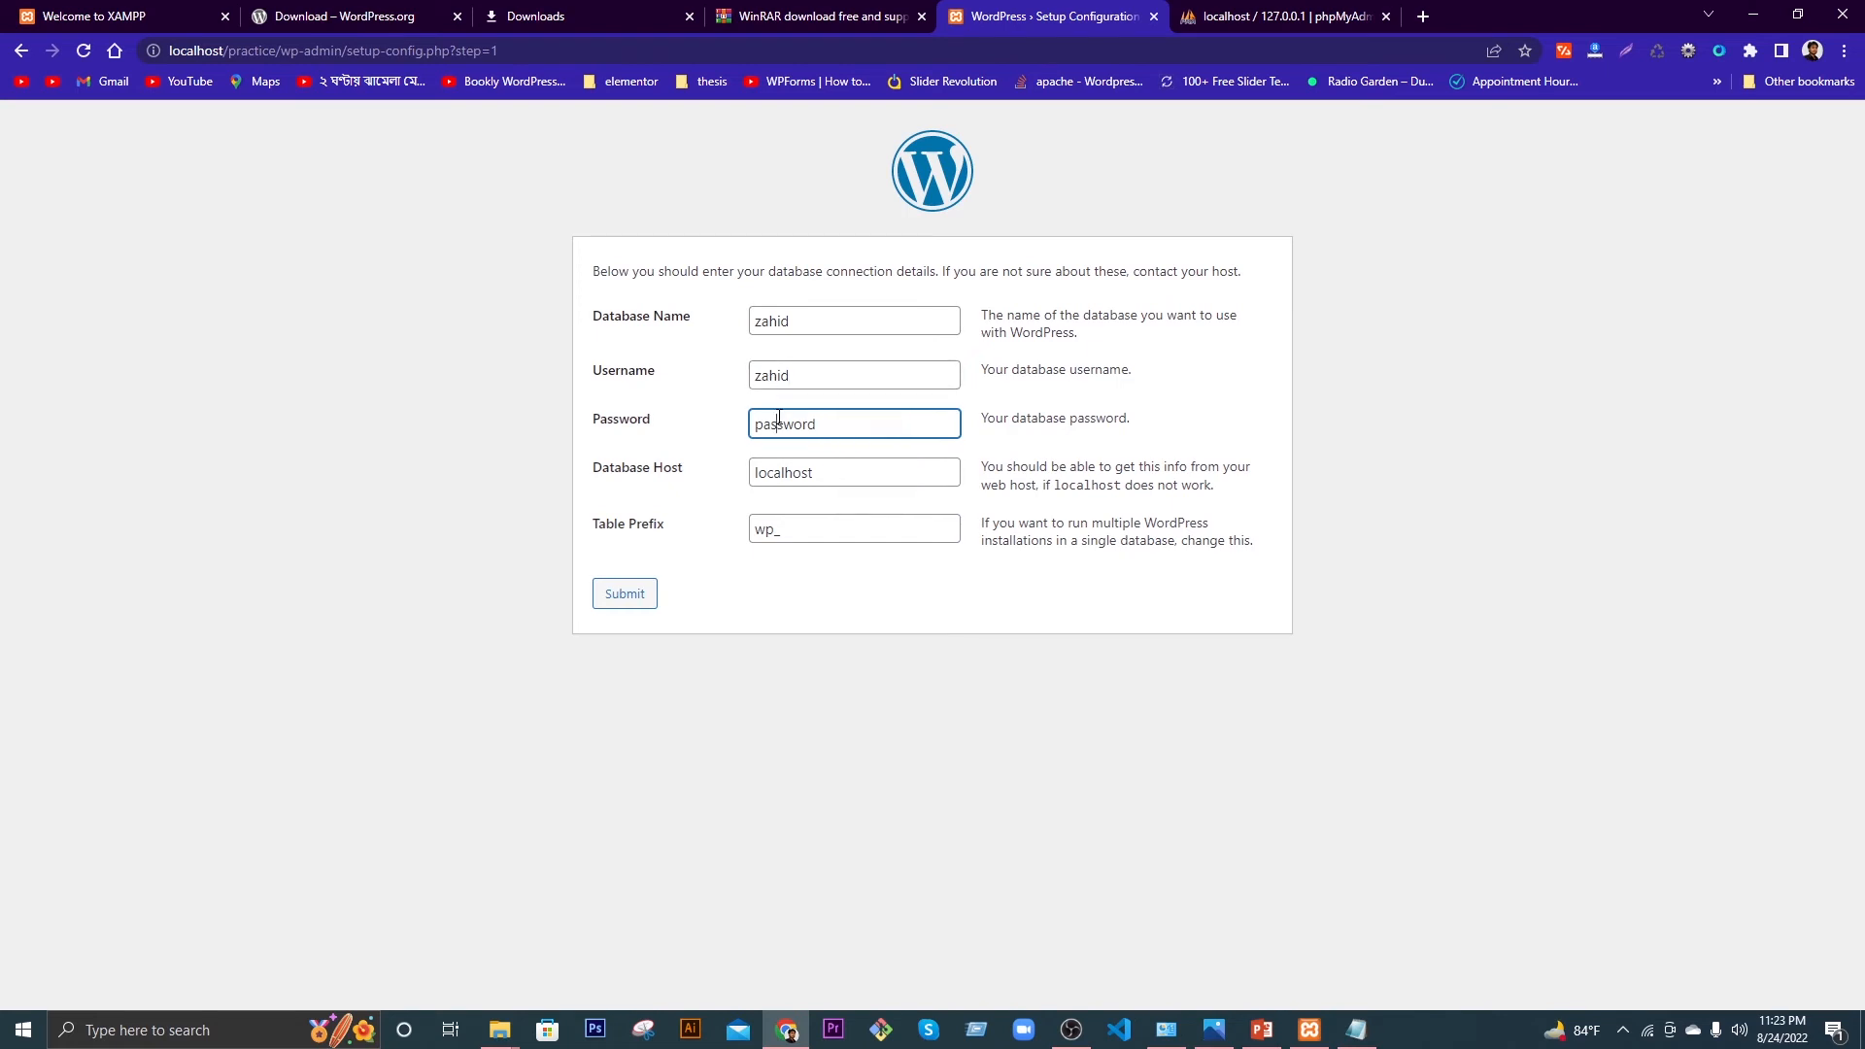
double_click(824, 428)
key(BackSpace)
Step: Copy the saved password from Notepad and paste it into the database password field
click(1359, 1038)
double_click(322, 516)
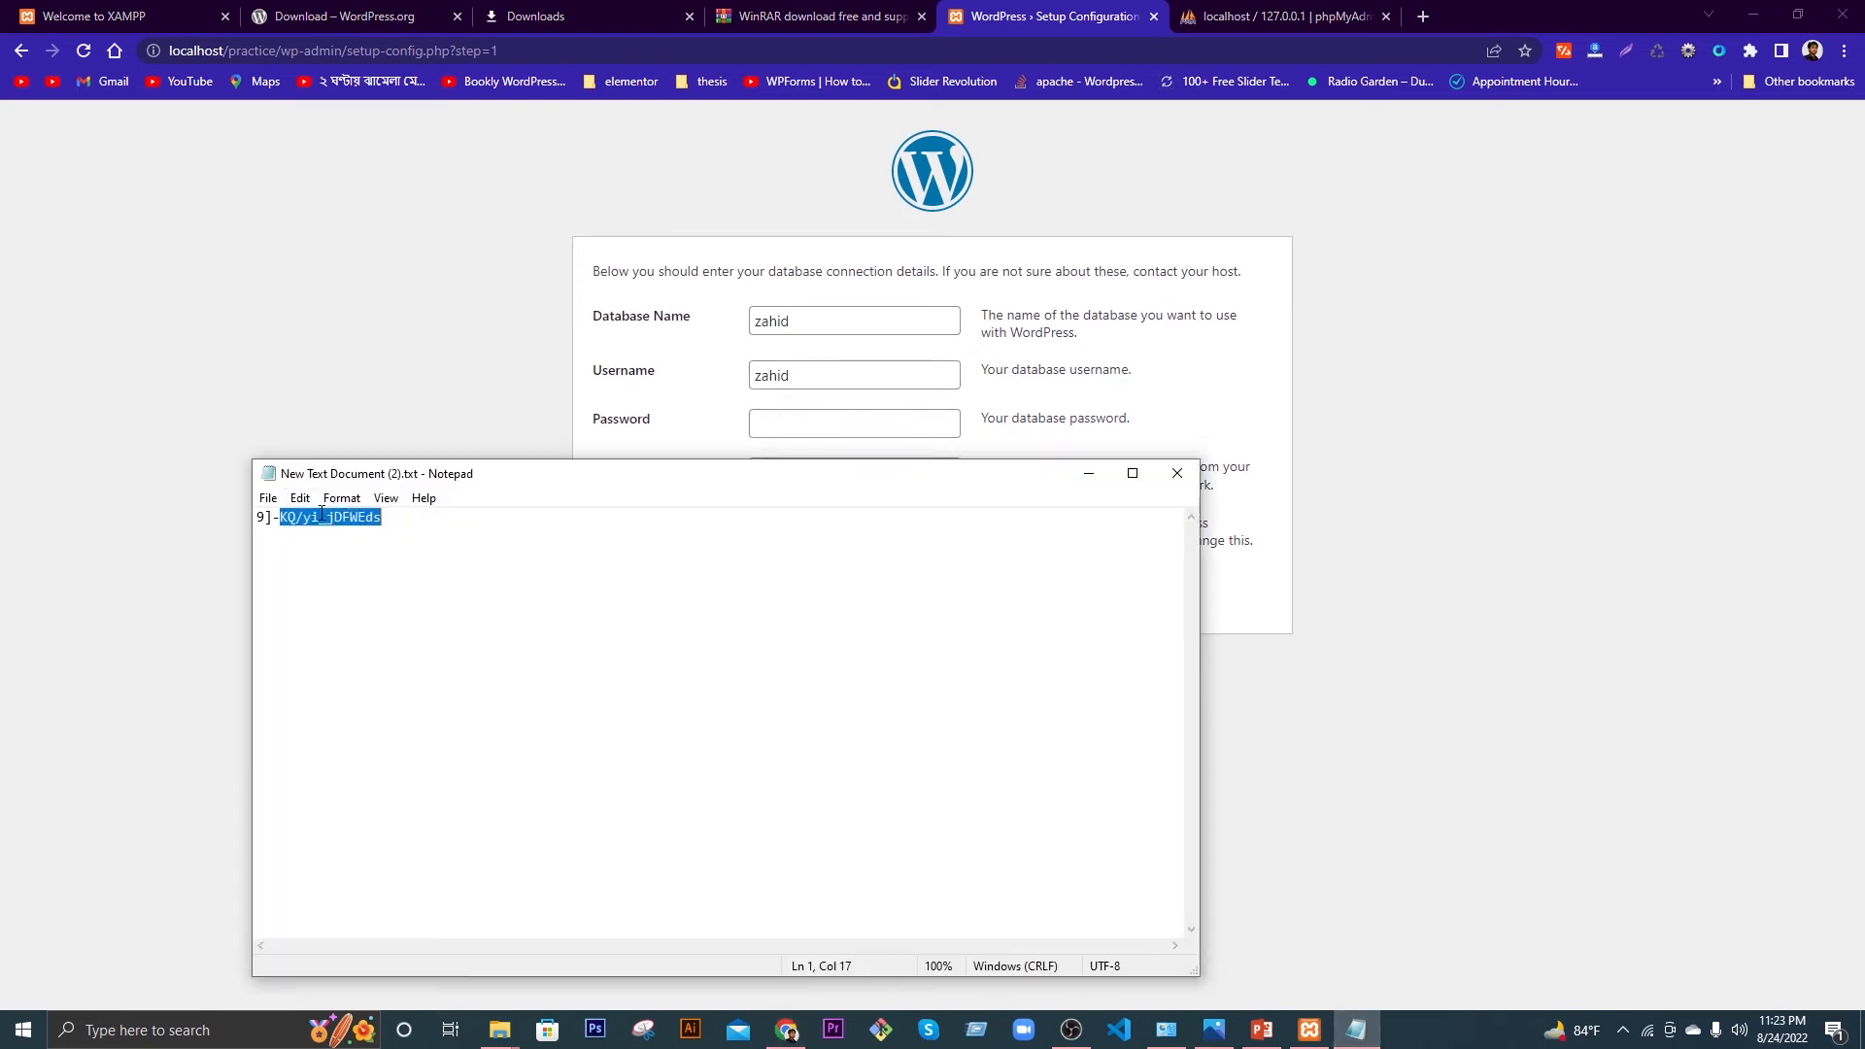
click(321, 516)
drag(381, 517, 258, 516)
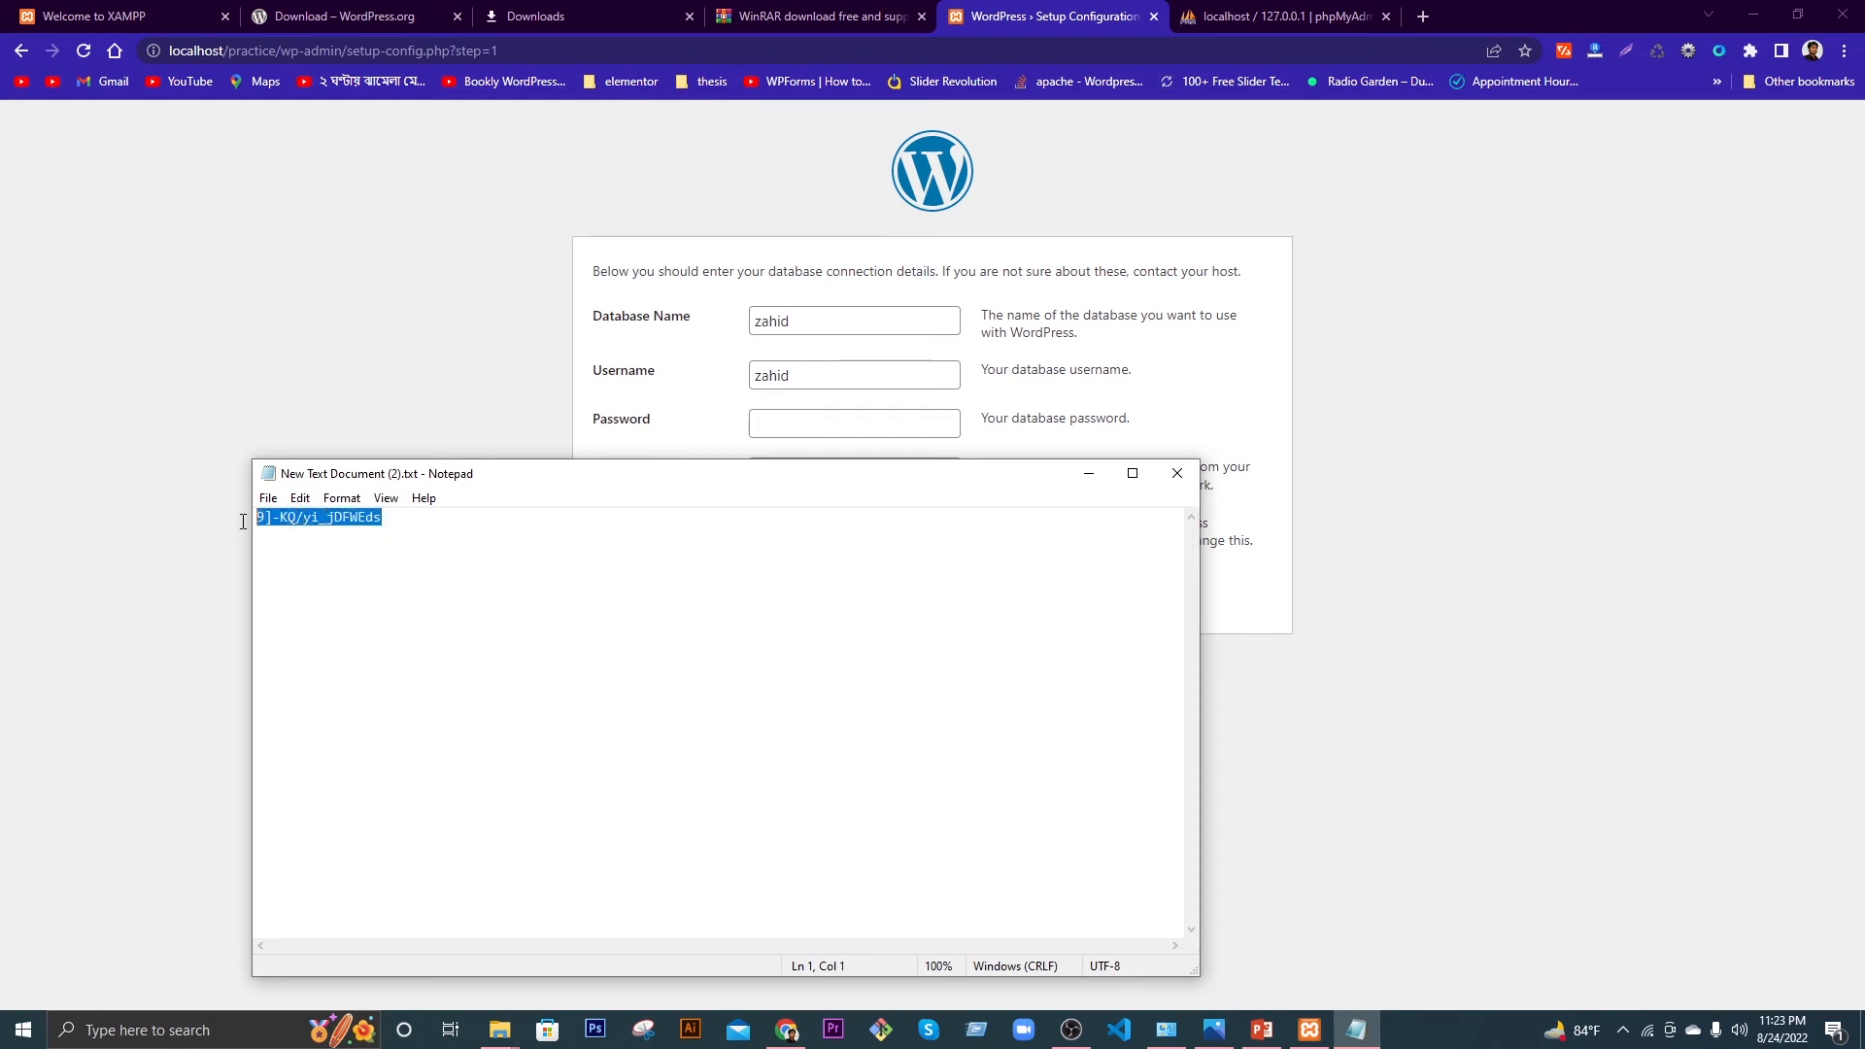
right_click(292, 515)
click(340, 577)
click(762, 423)
right_click(780, 433)
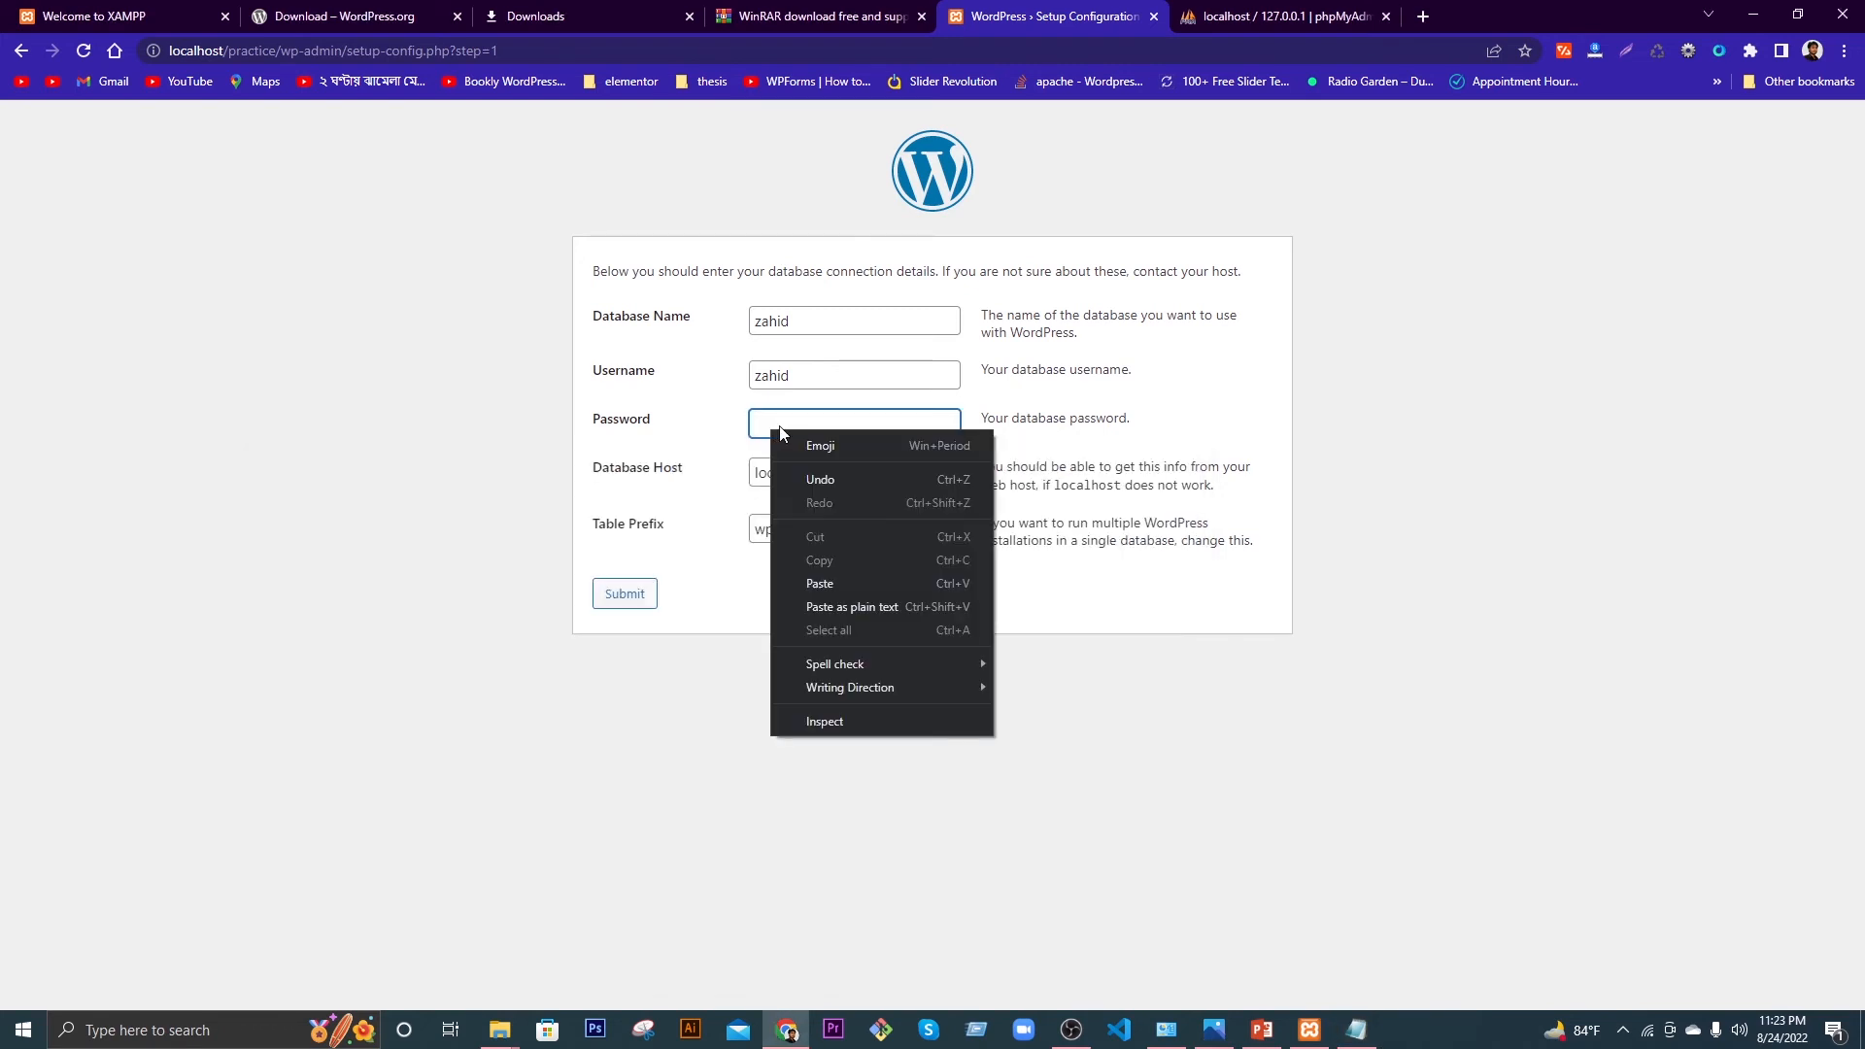
click(825, 582)
Step: Keep host localhost and prefix wp_, submit the connection details, and run the installation
click(767, 473)
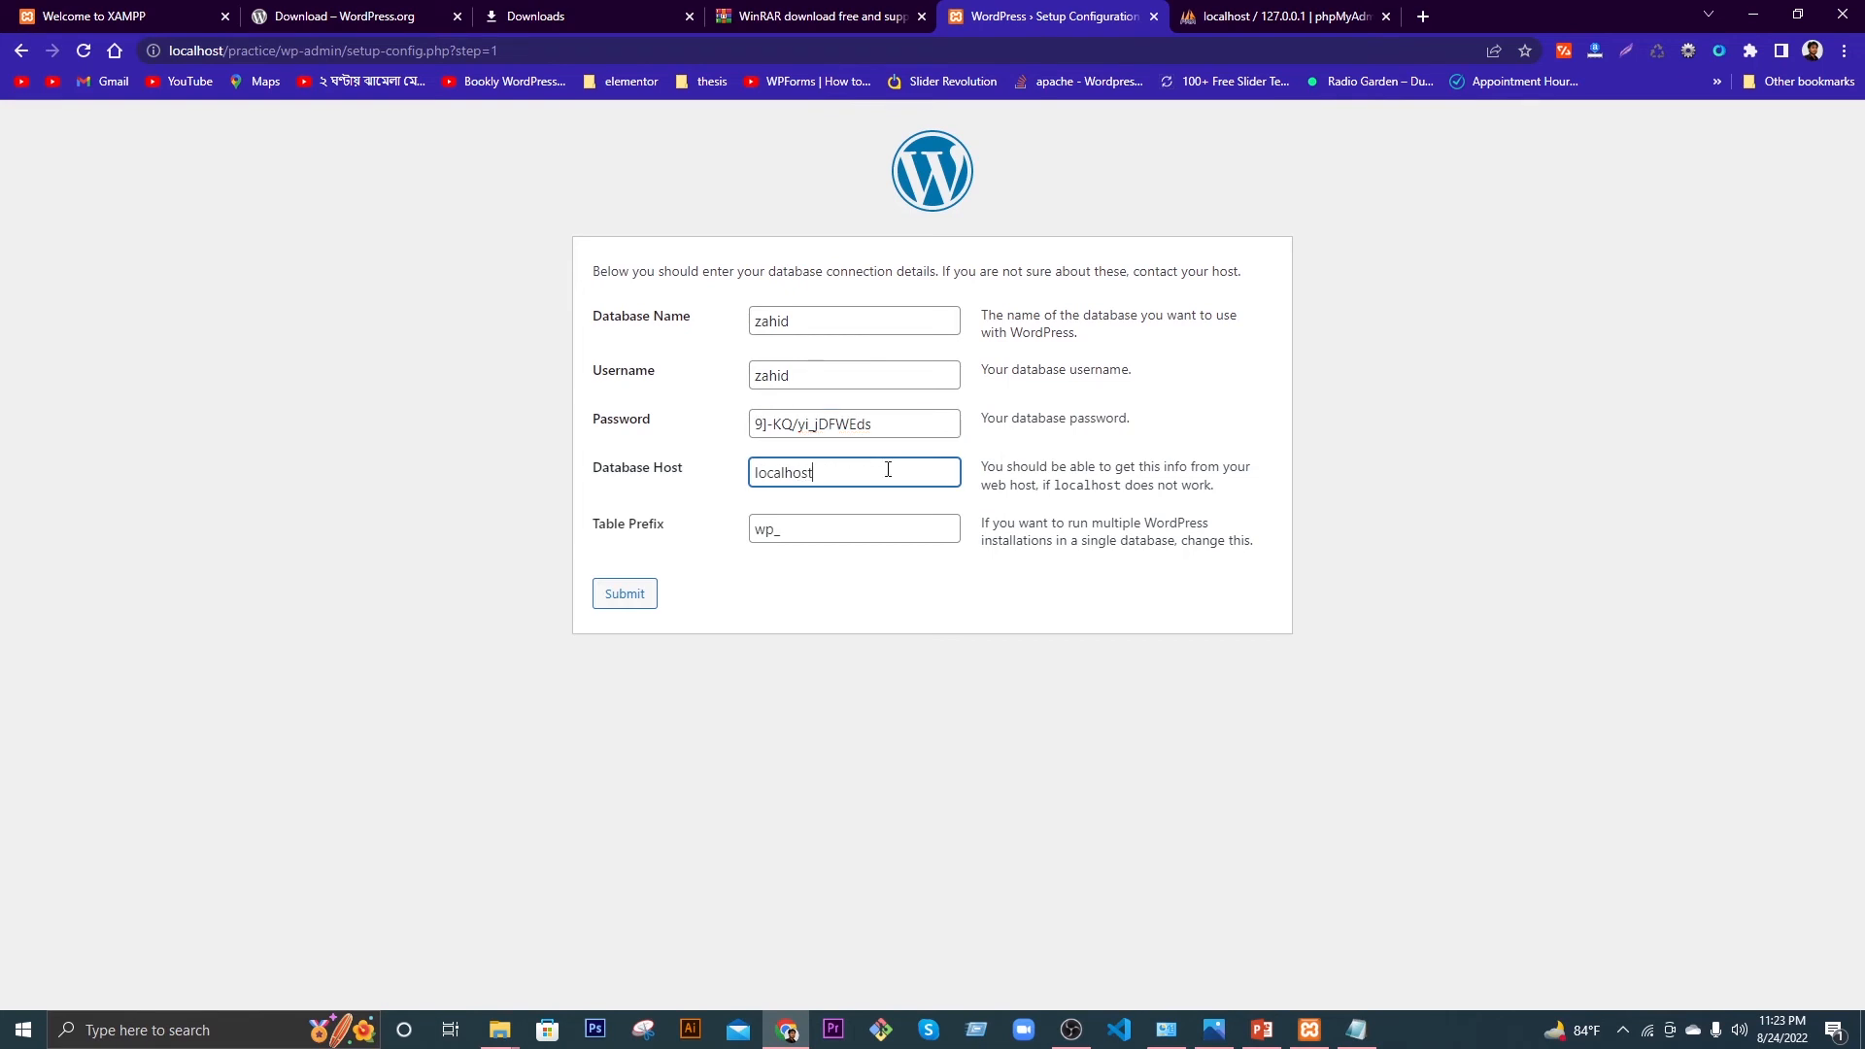
click(808, 548)
click(772, 563)
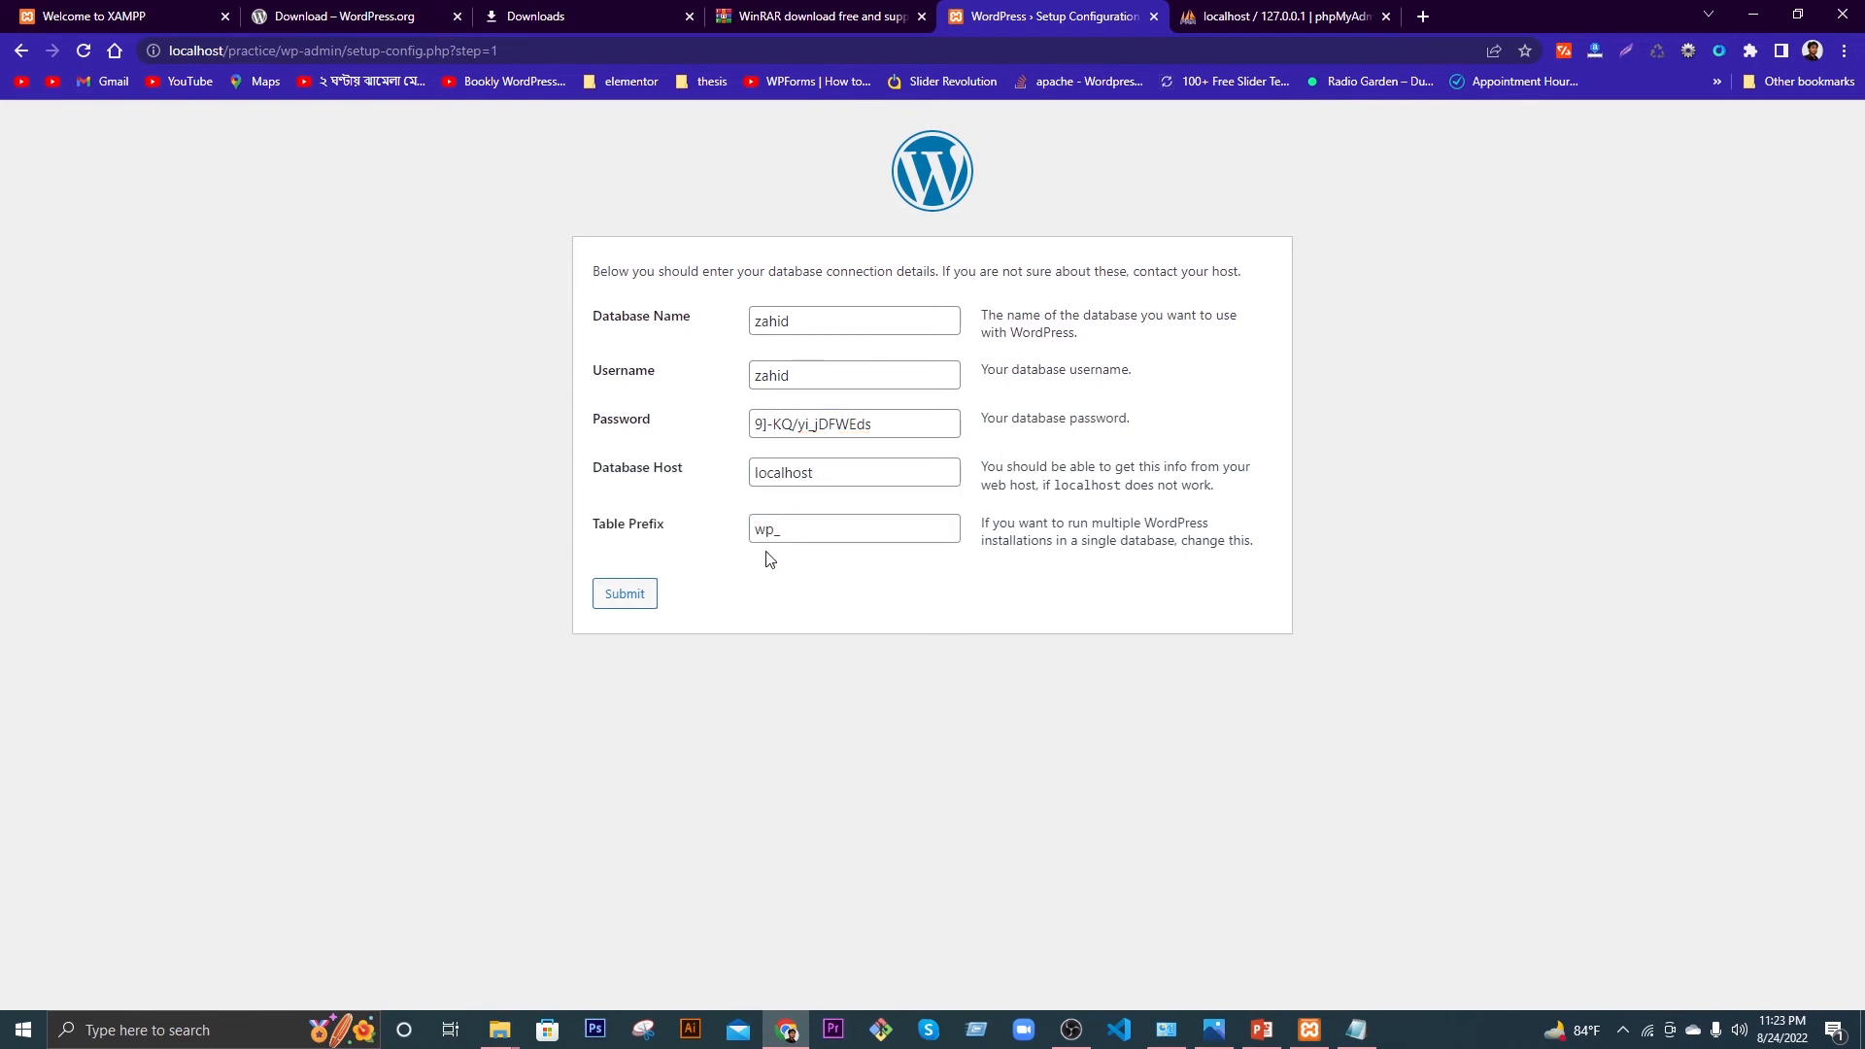
click(637, 597)
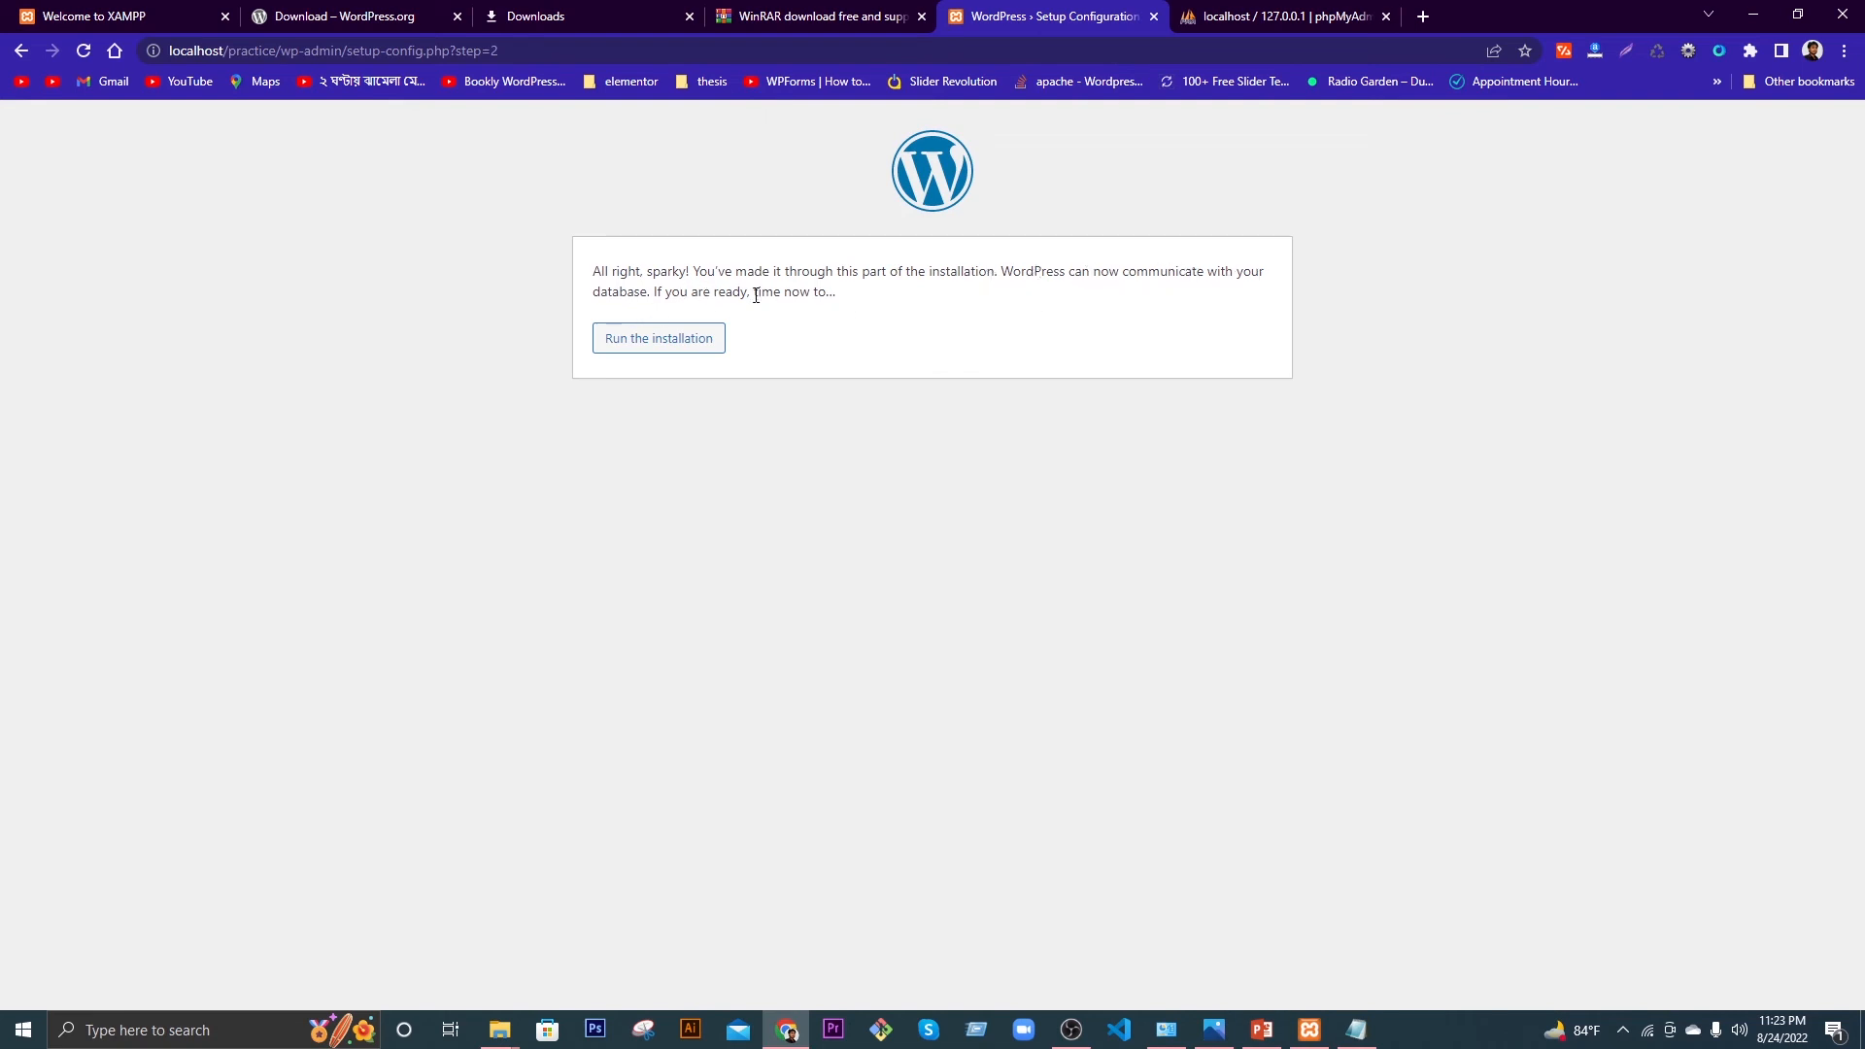
click(677, 346)
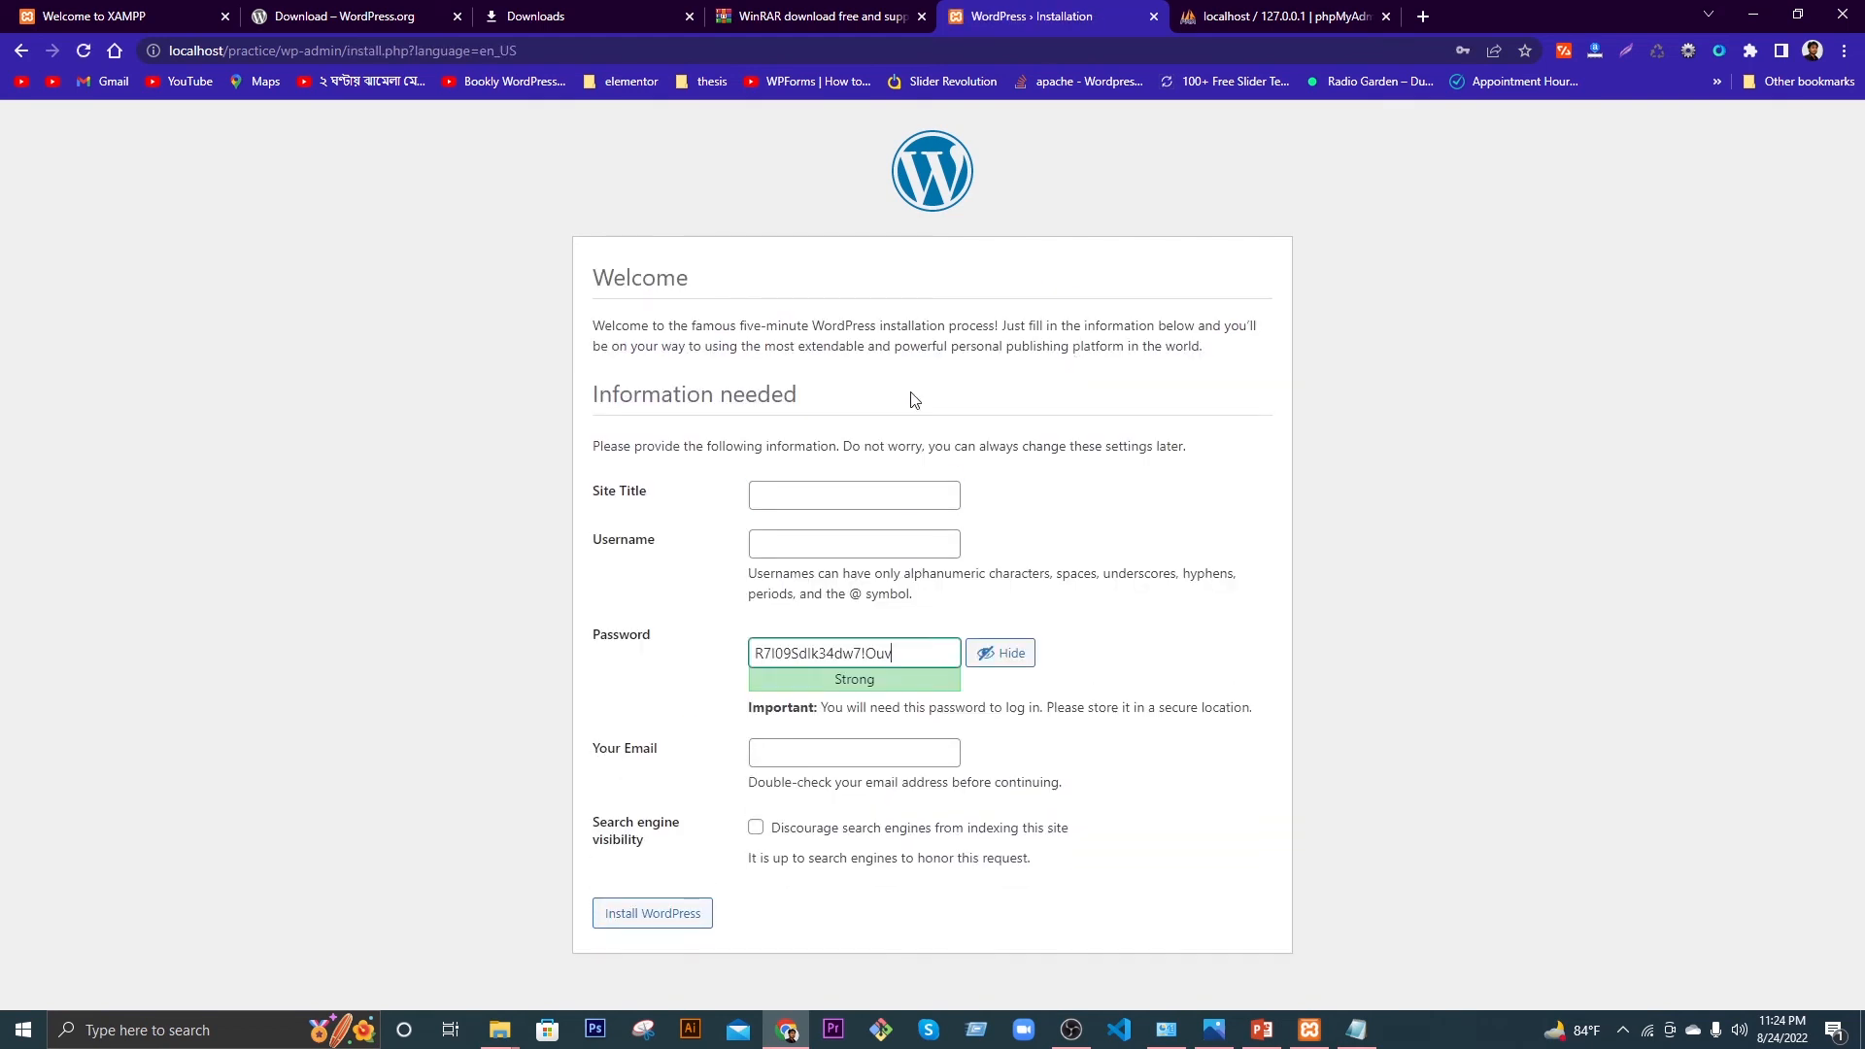
Step: Set the site title to 'Our First WordPress Website', correcting the lowercase f
click(808, 498)
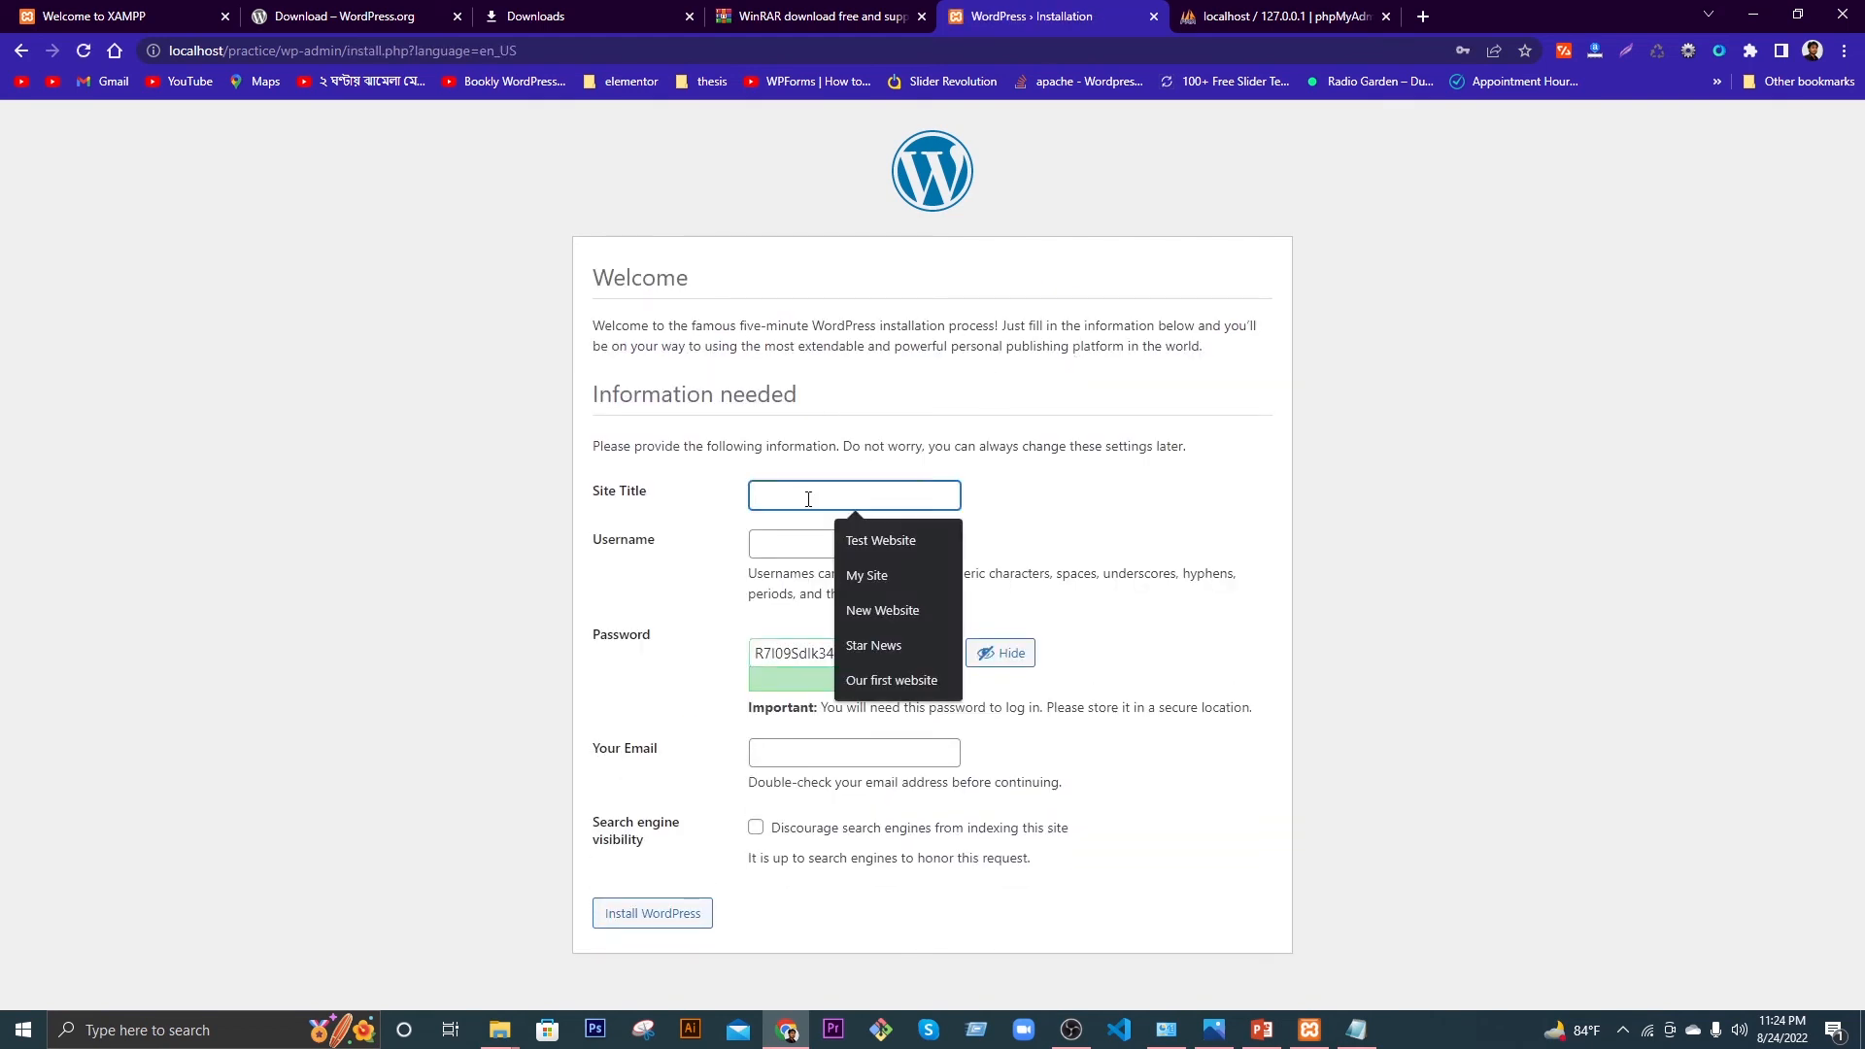
click(1044, 488)
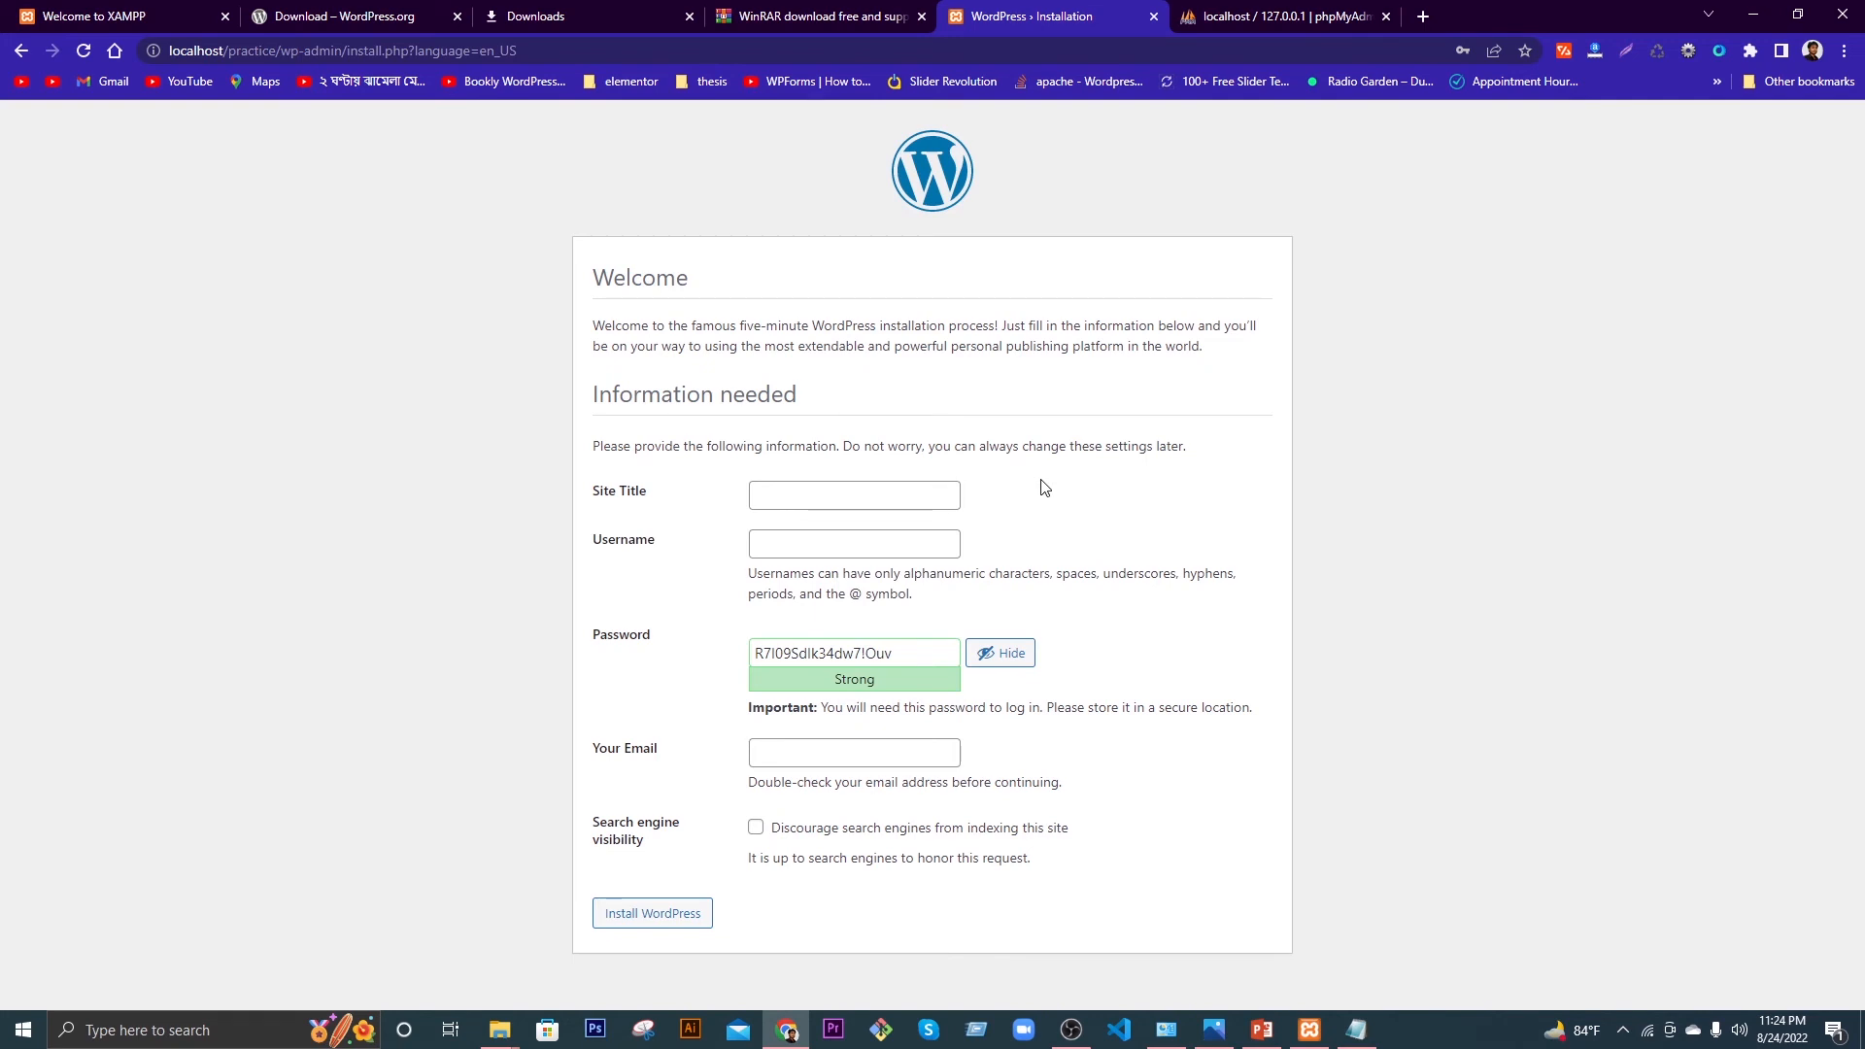
click(906, 495)
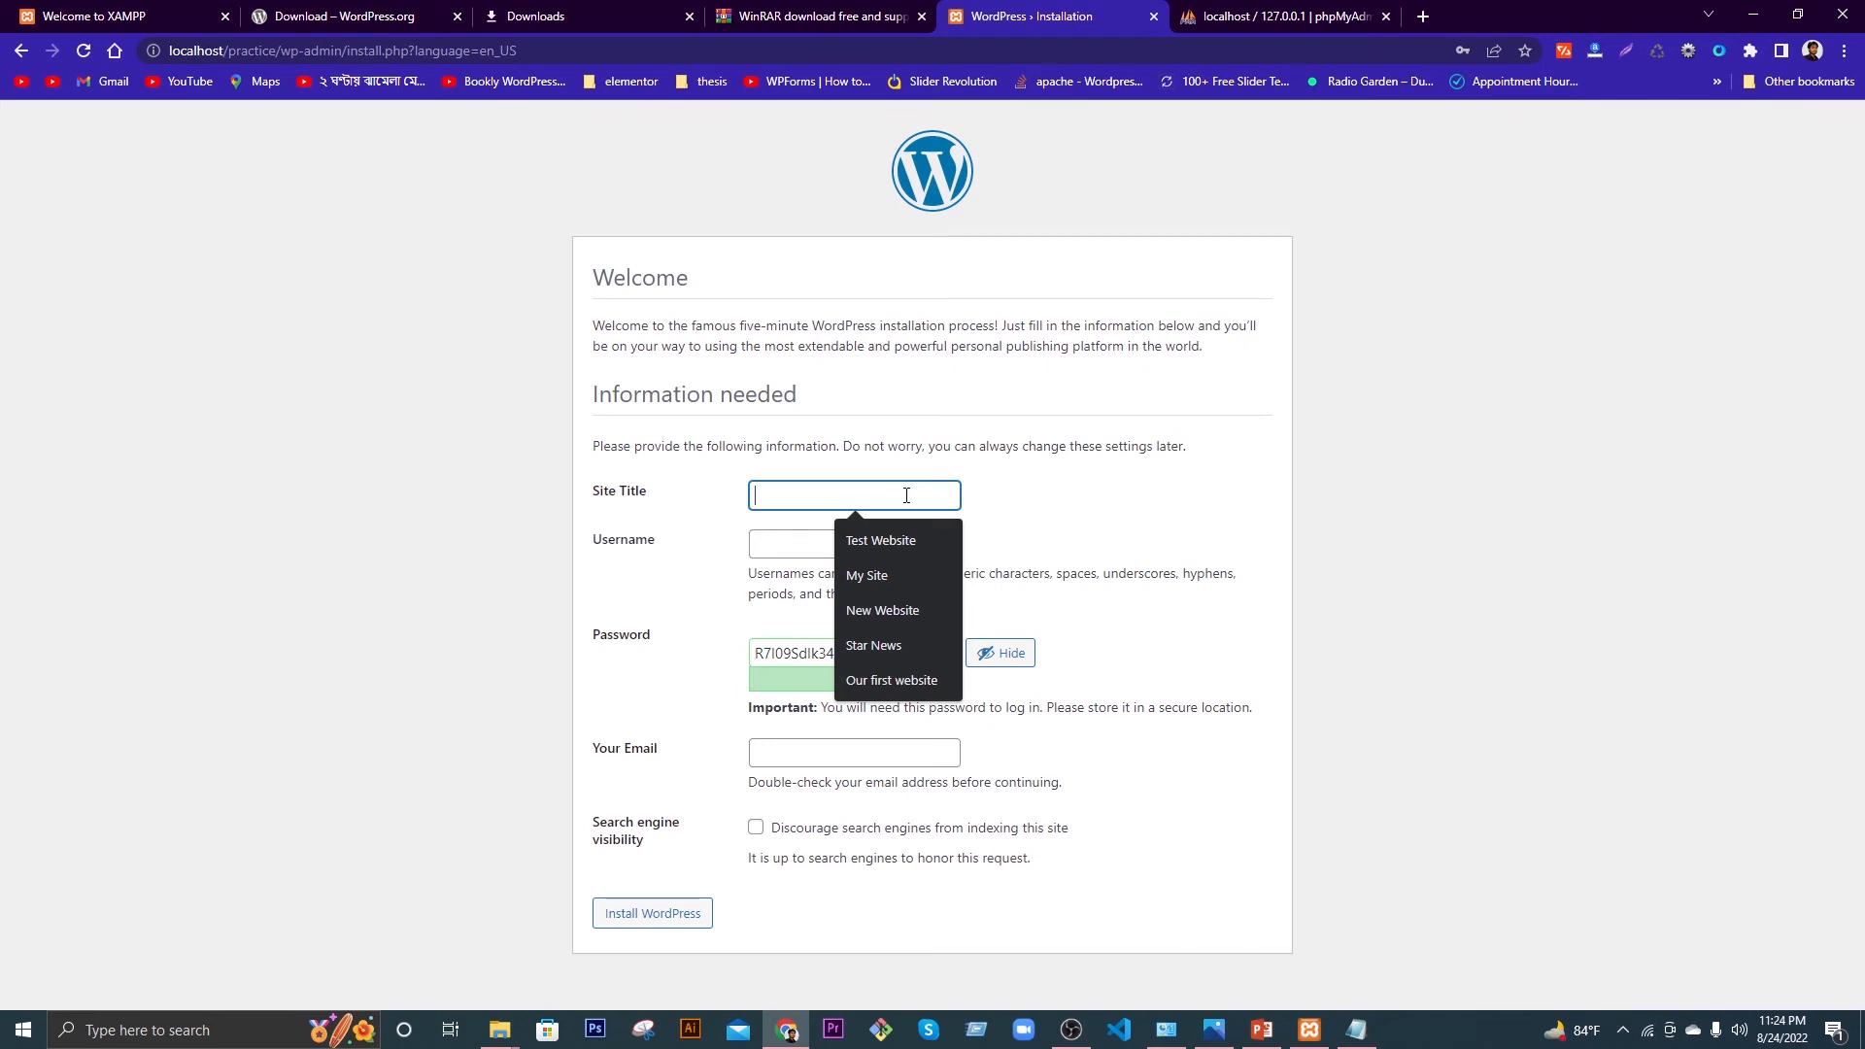
text(Our )
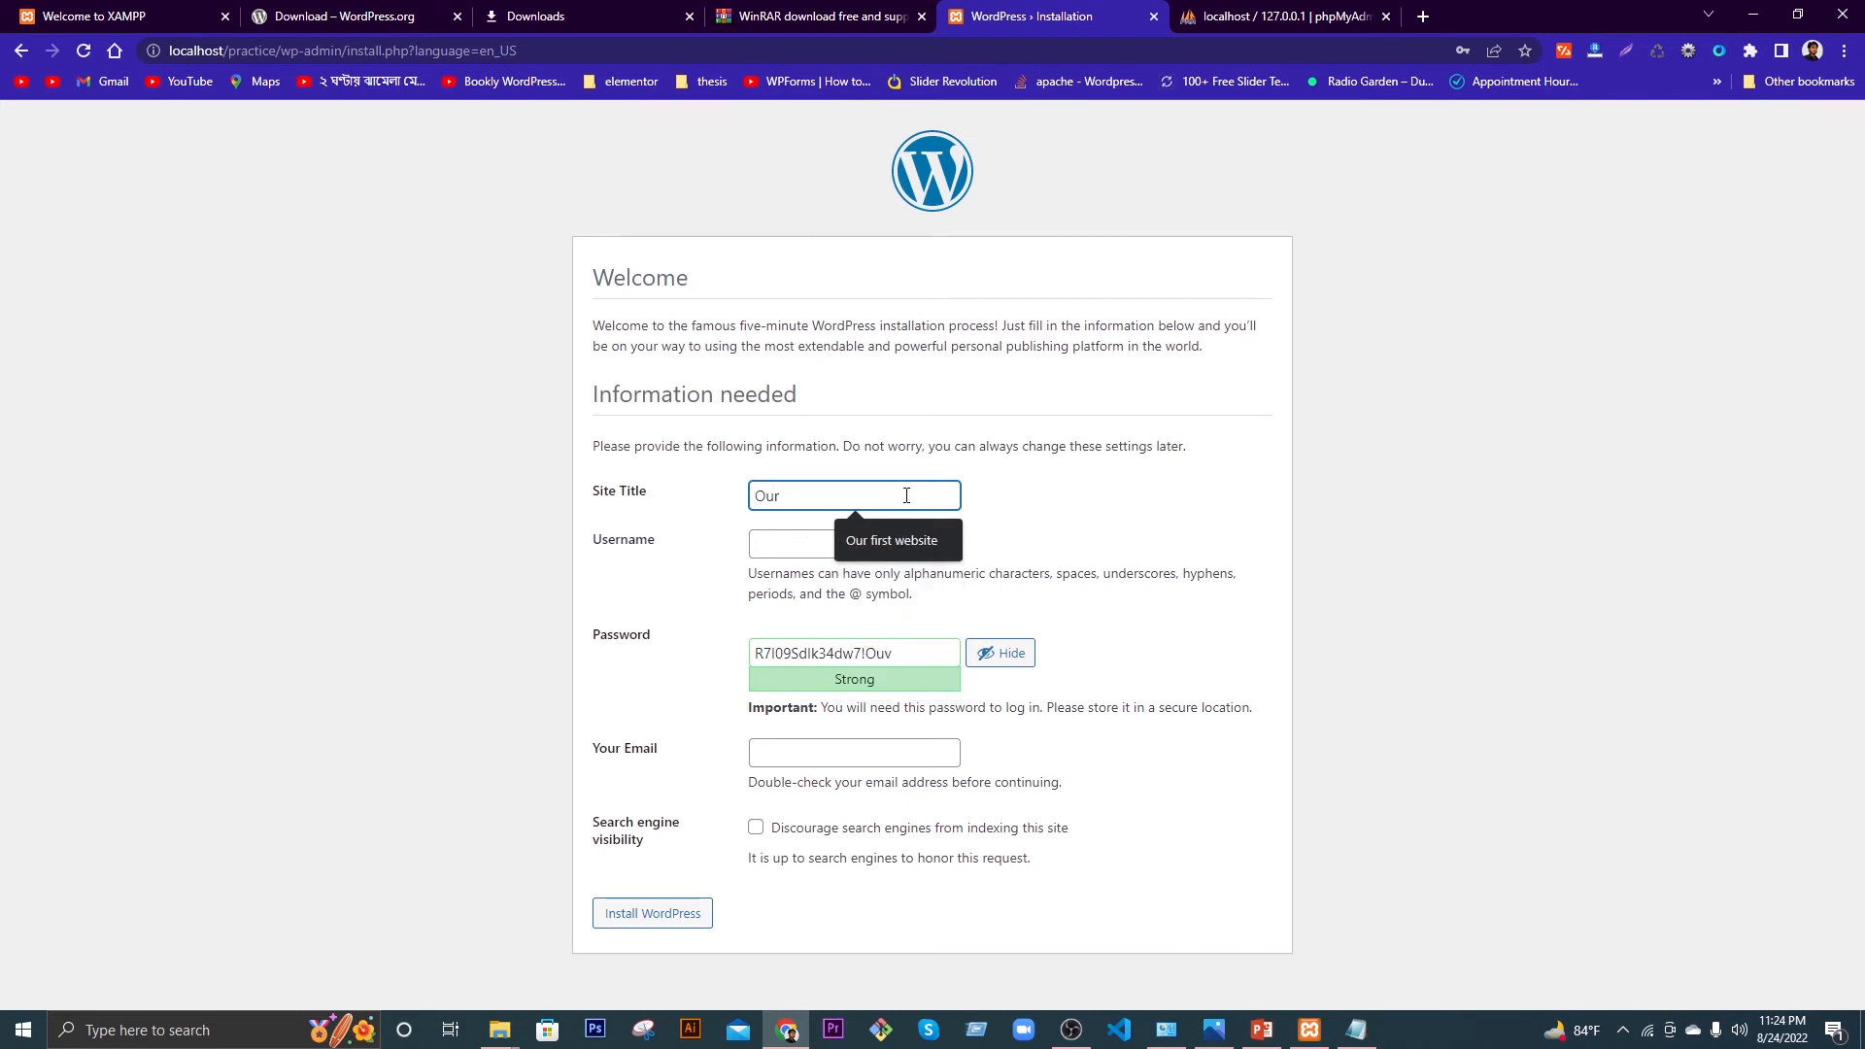
text(first WordP)
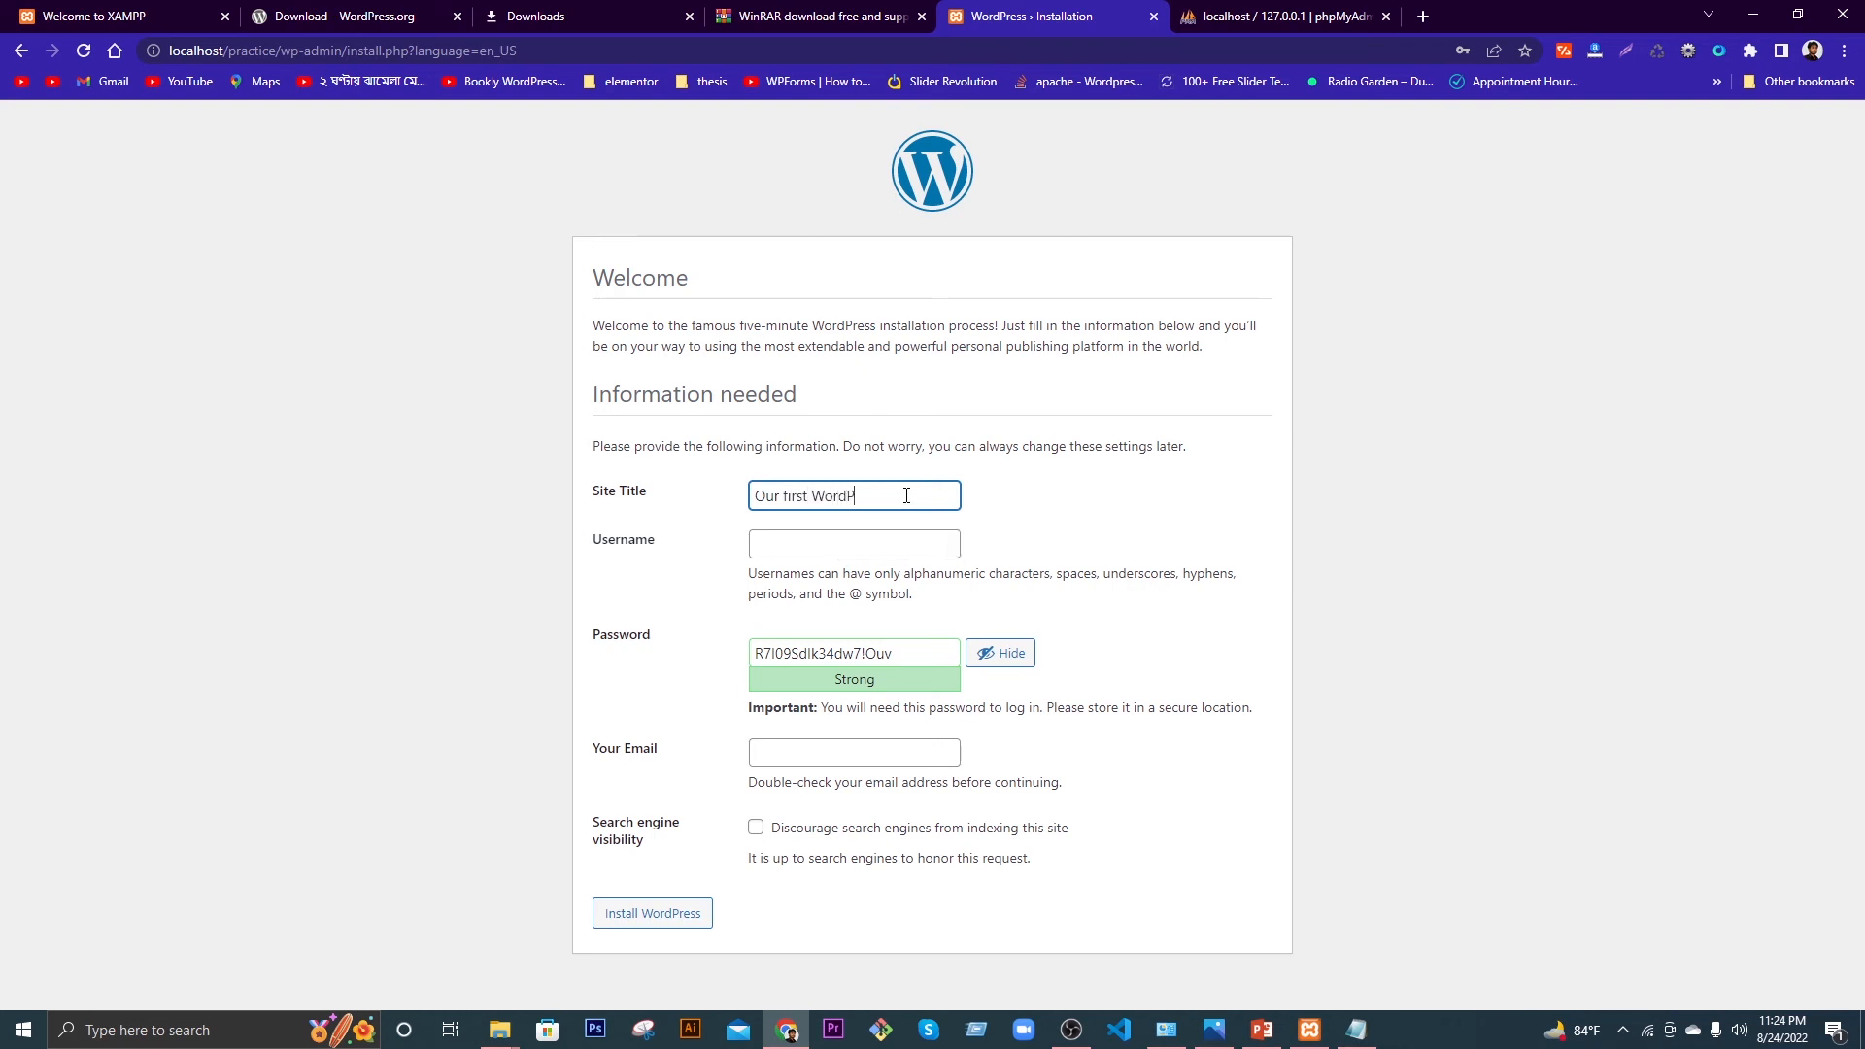
text(ress Website)
click(788, 501)
key(BackSpace)
text(F)
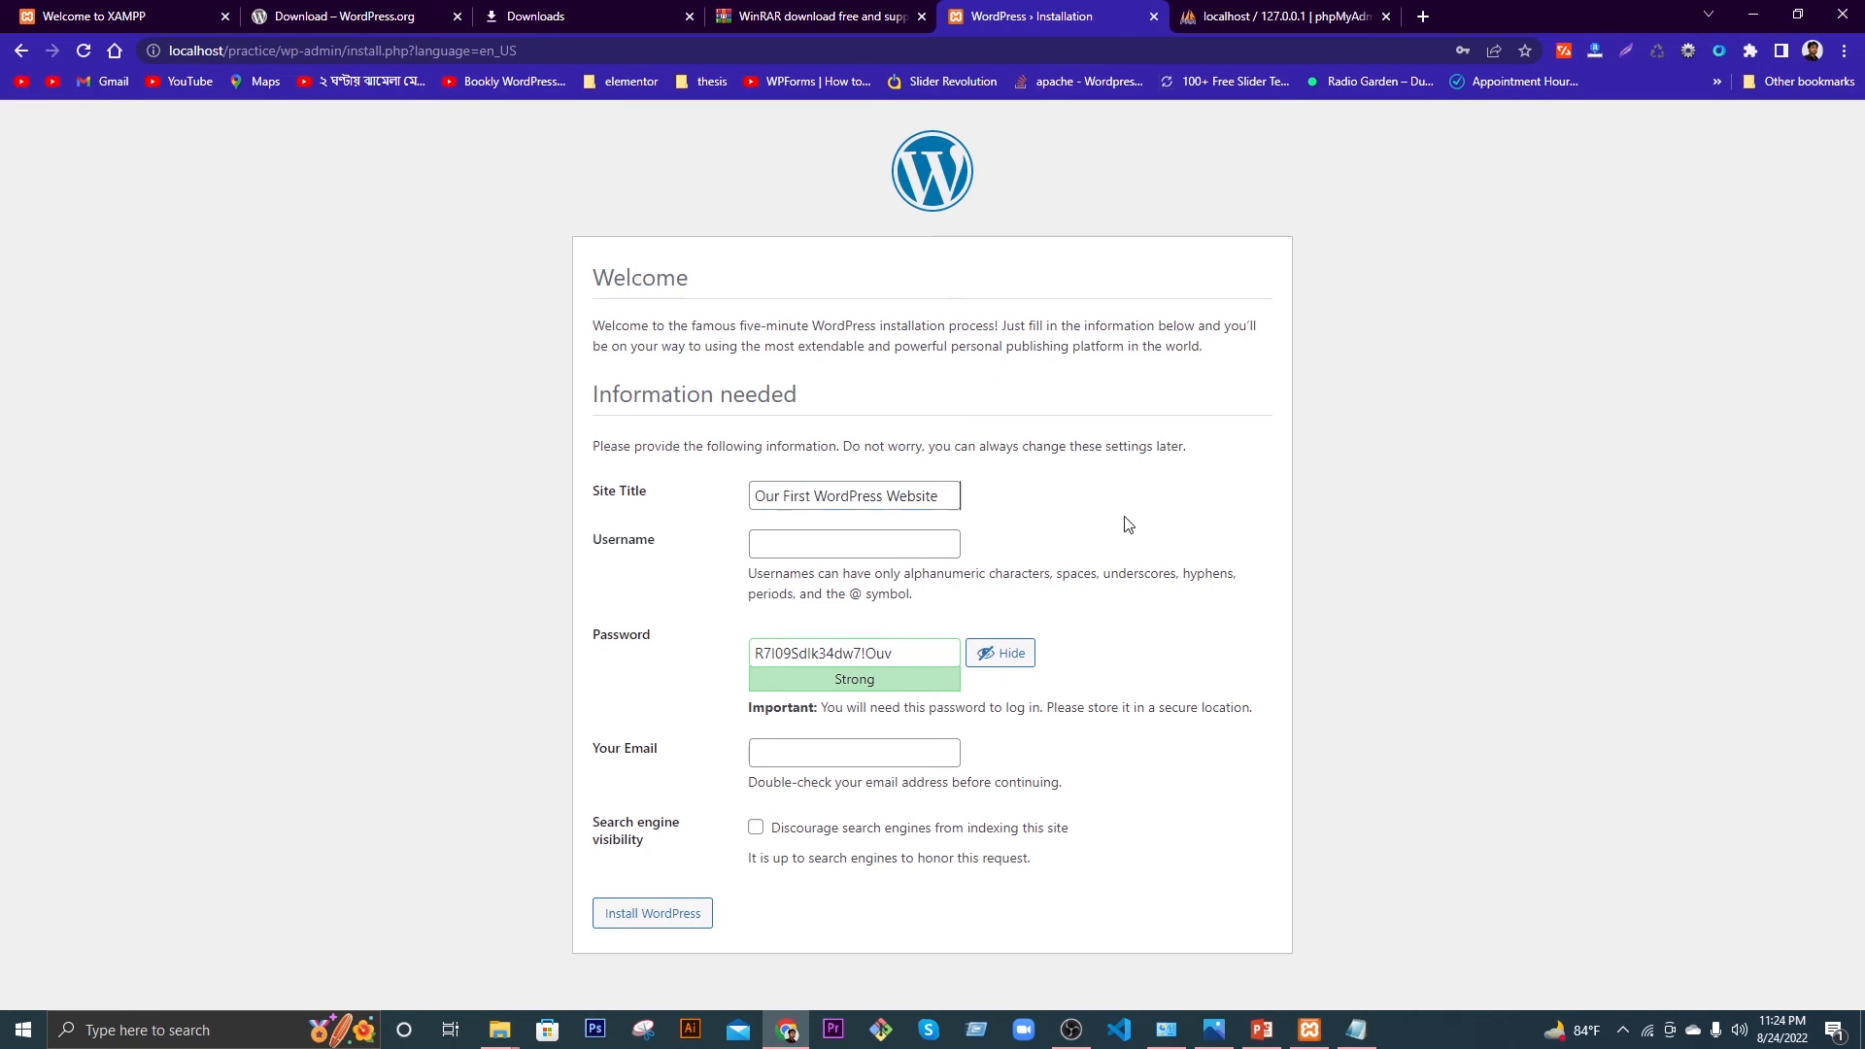
Step: Fill the username with the saved 'admin' suggestion and delete the generated password
click(845, 547)
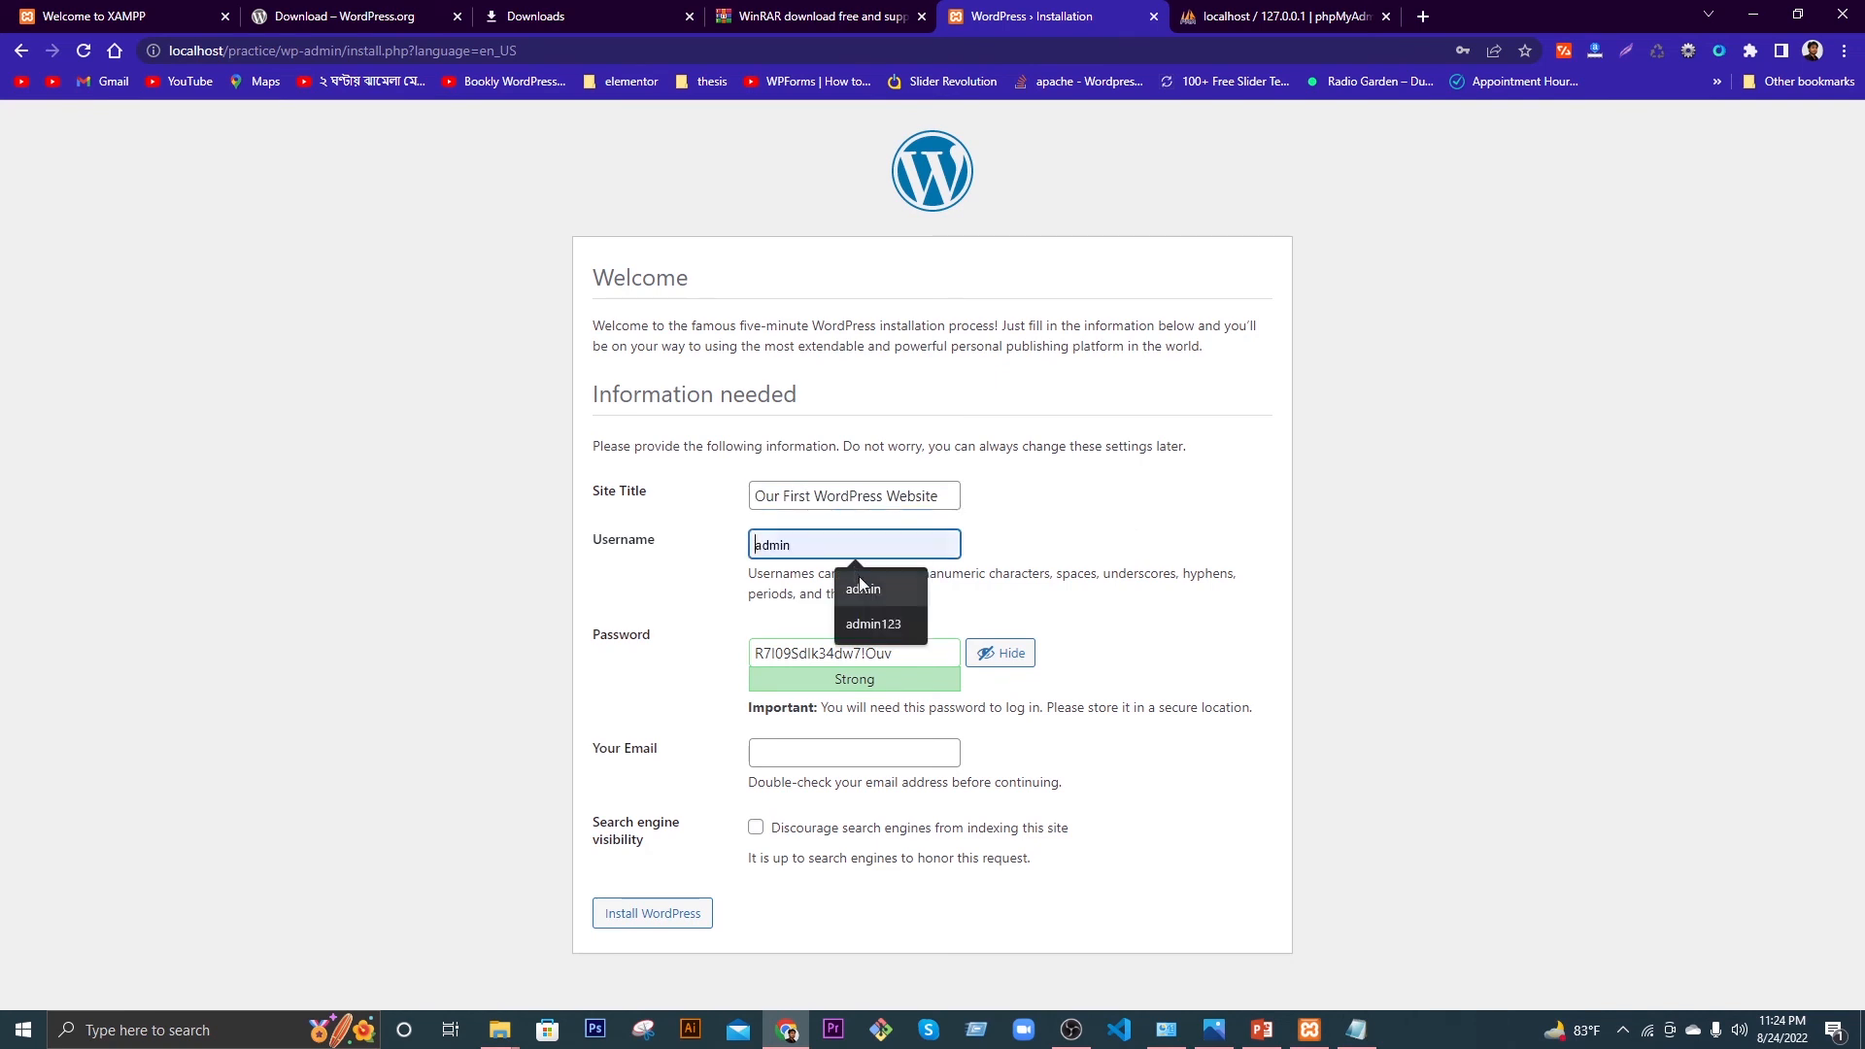
click(863, 586)
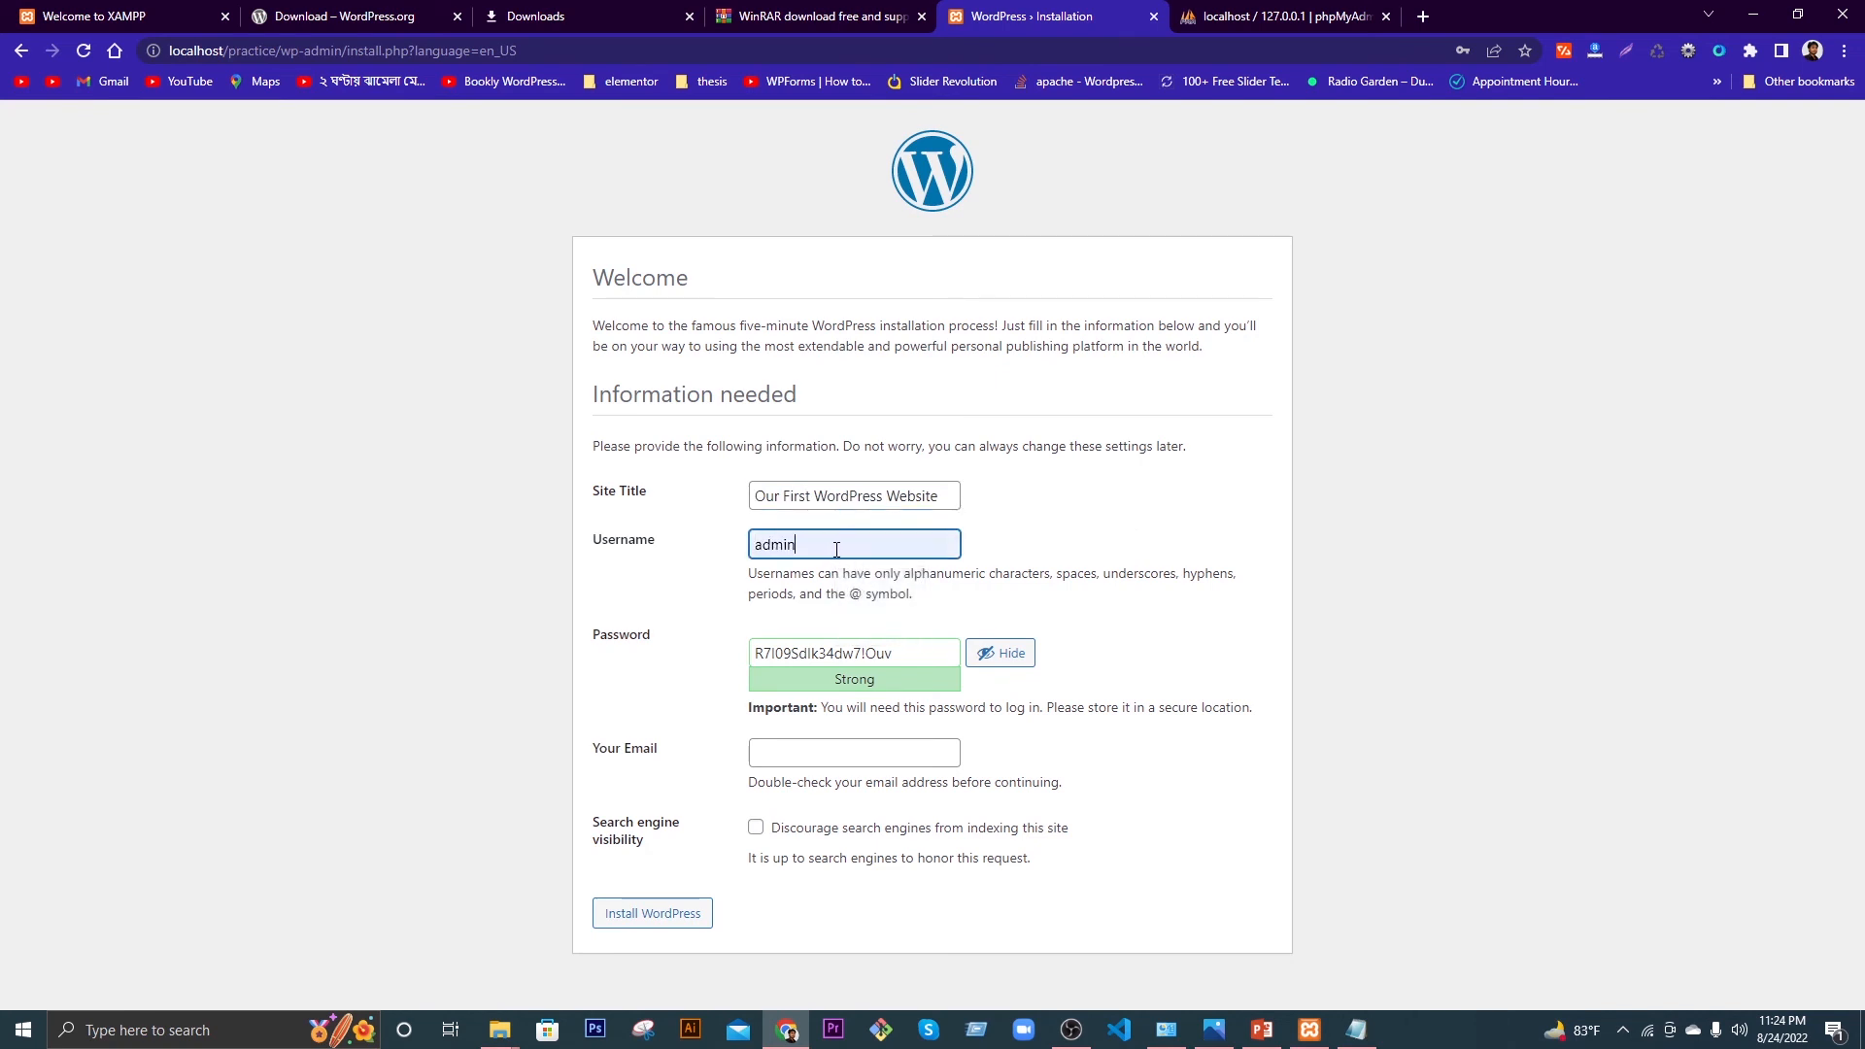
triple_click(858, 651)
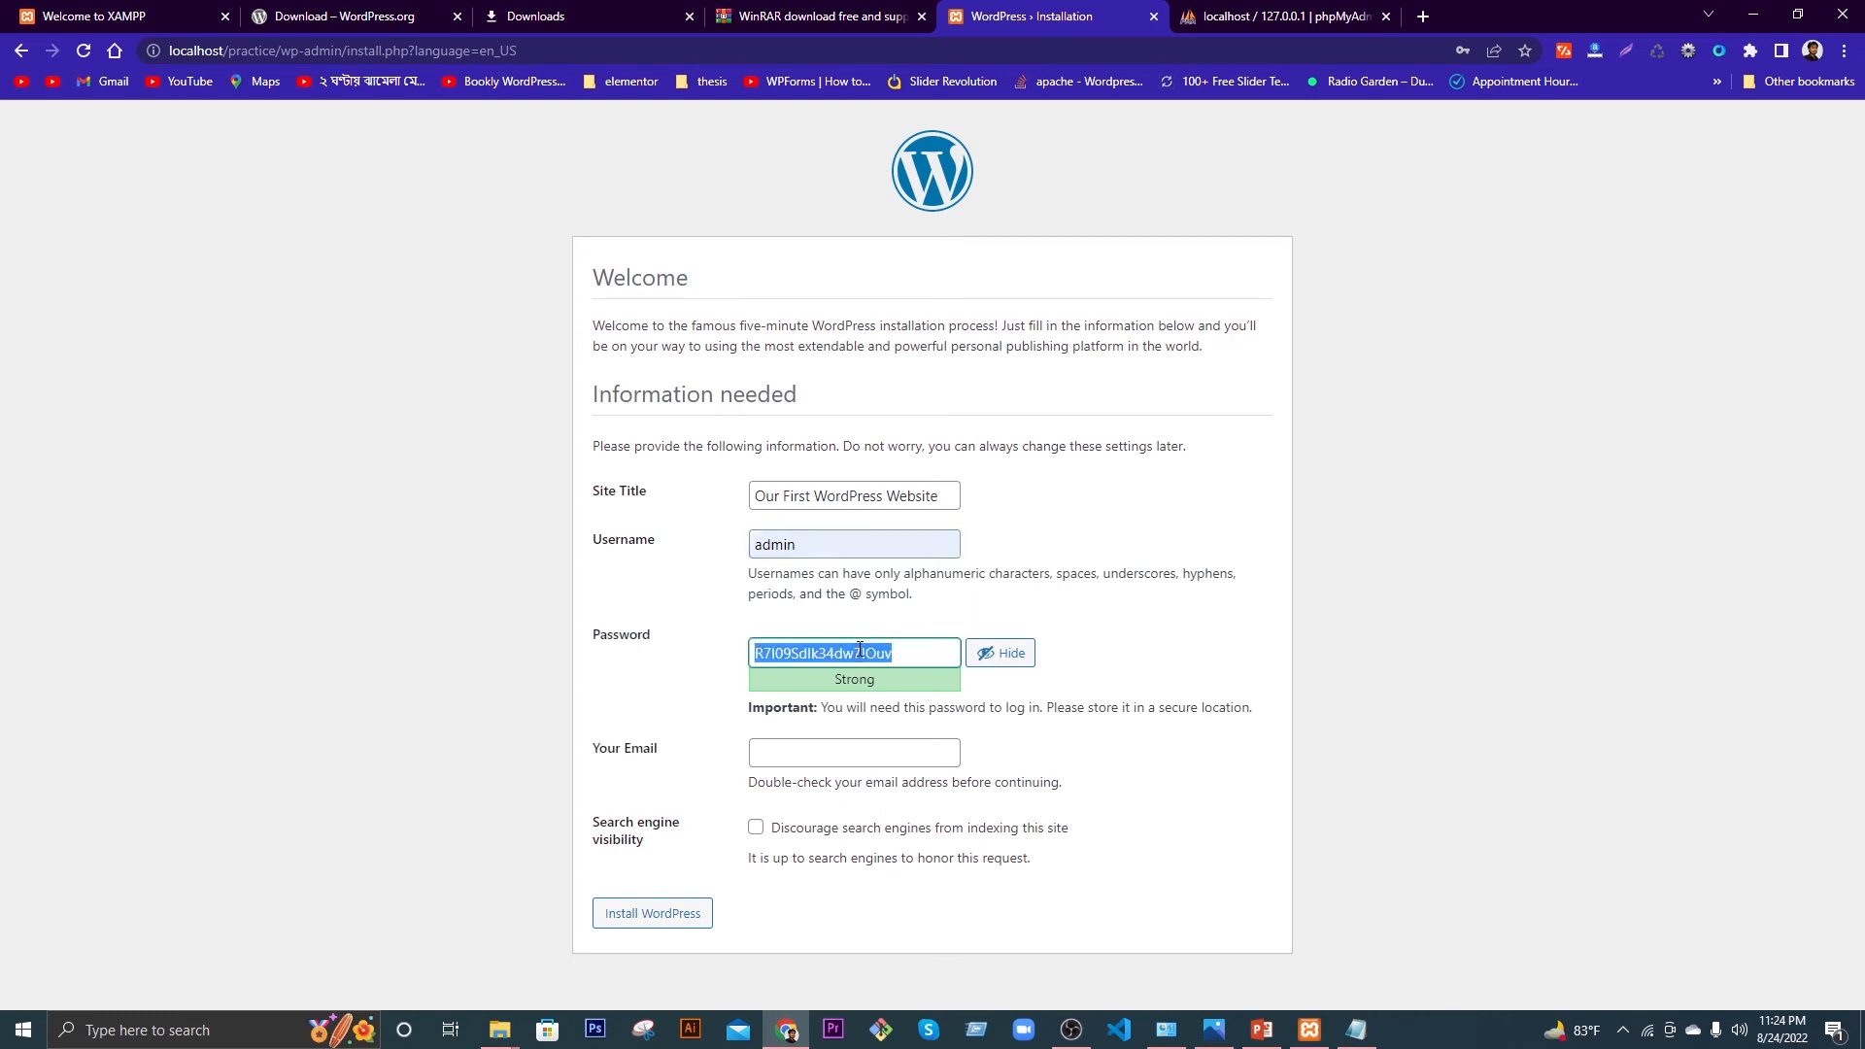
key(BackSpace)
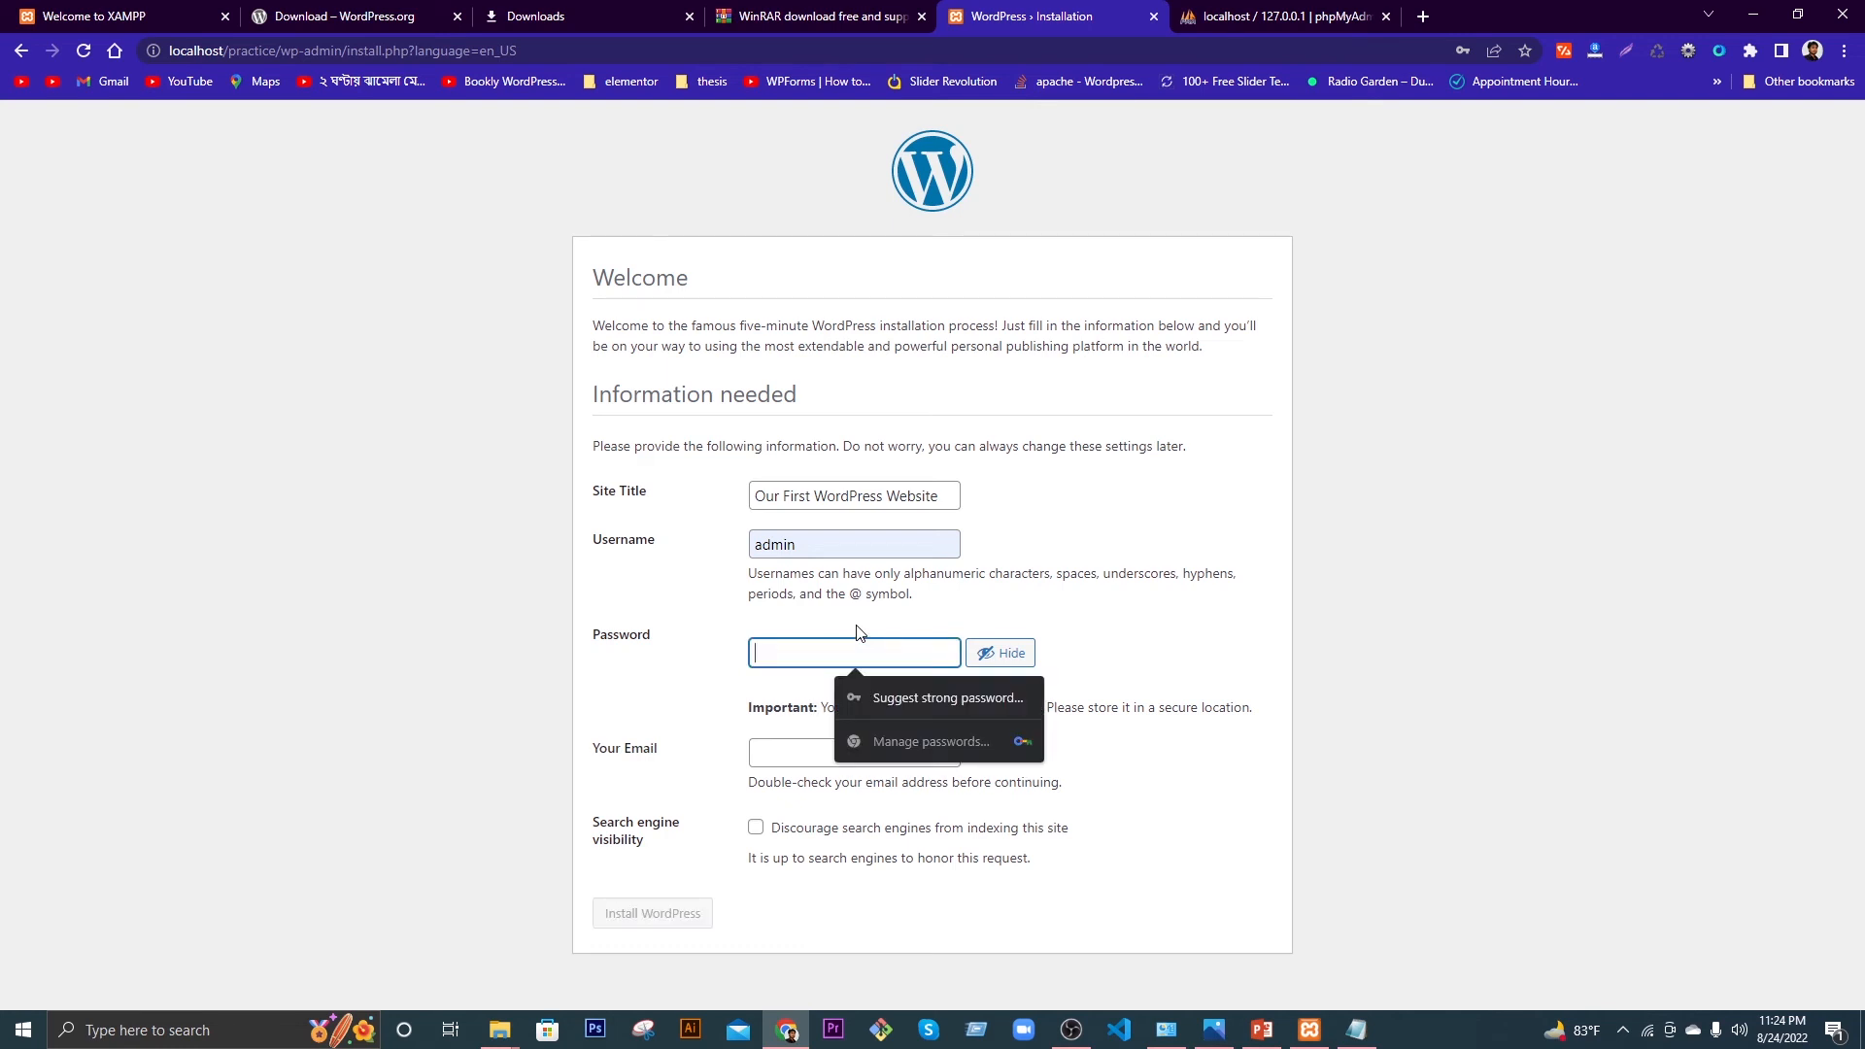
Step: Enter a short weak admin password and confirm use of the weak password
click(1074, 634)
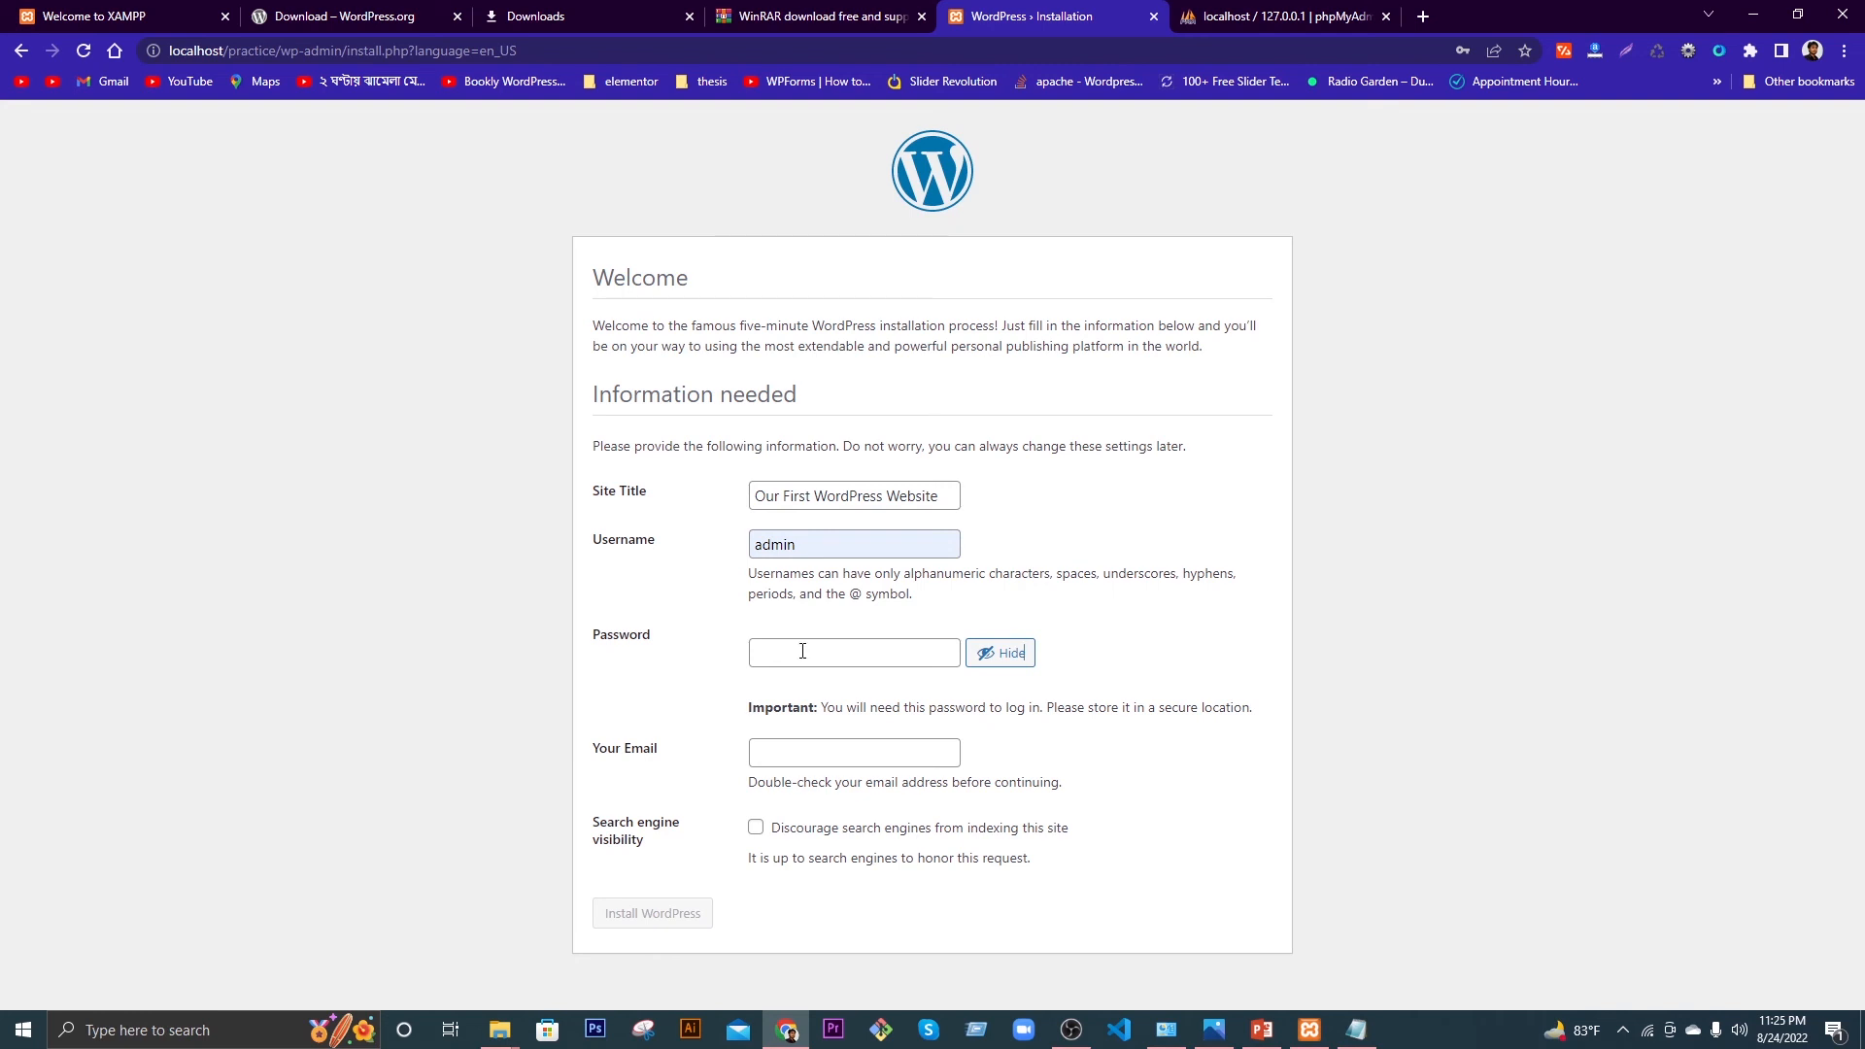
click(805, 644)
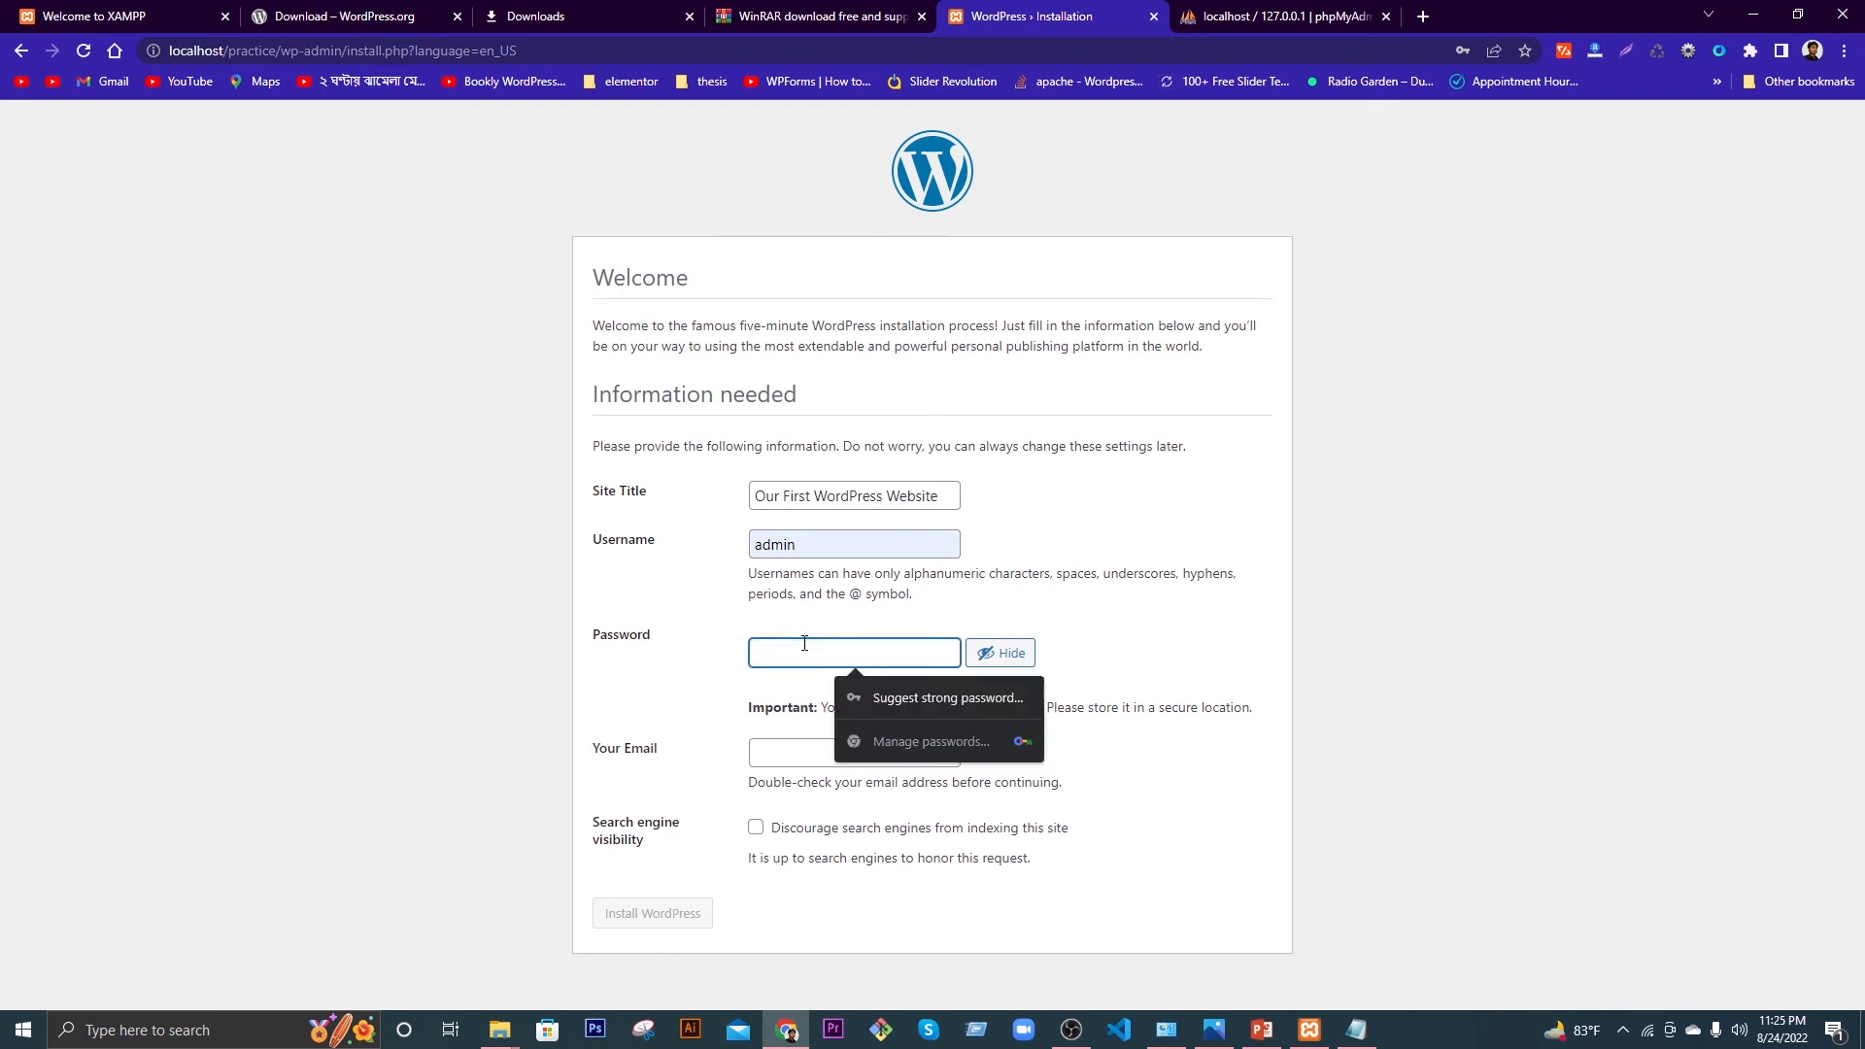
text(1234)
click(729, 662)
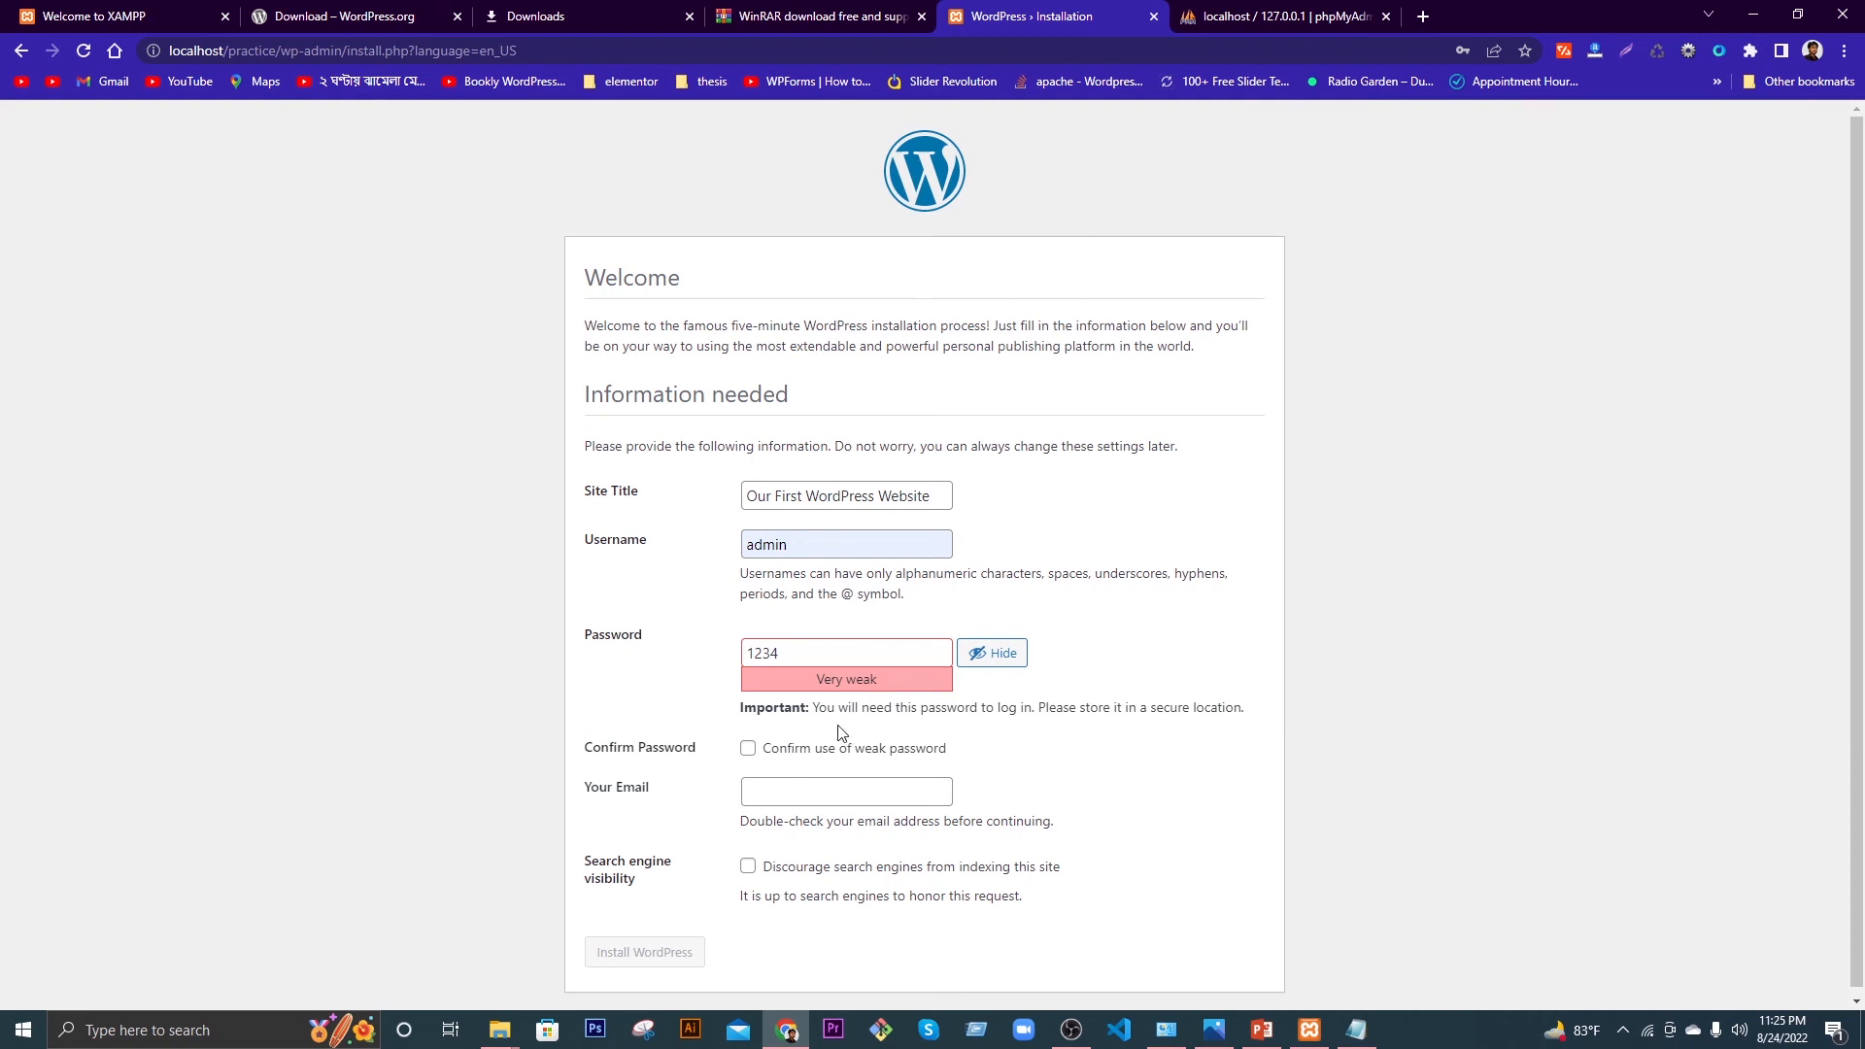
click(750, 752)
Step: Fill in the saved admin e-mail address and click Install WordPress
click(782, 796)
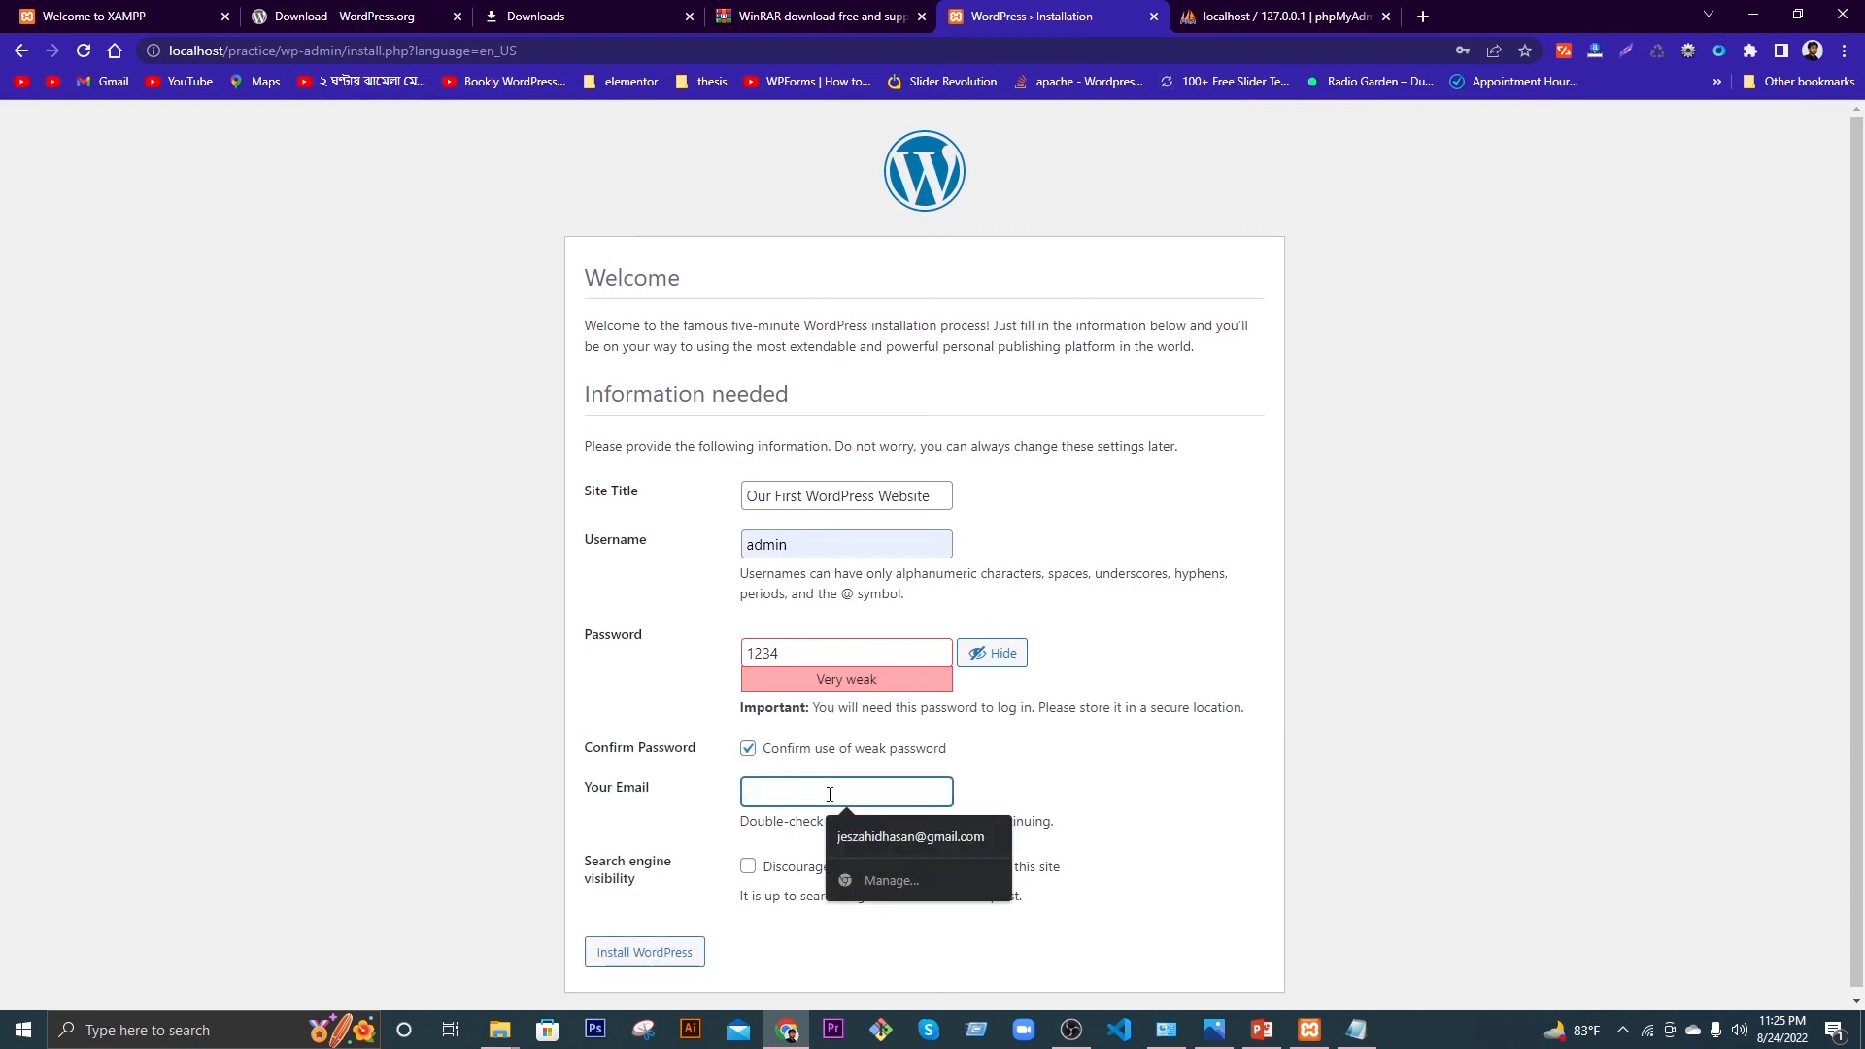
click(874, 834)
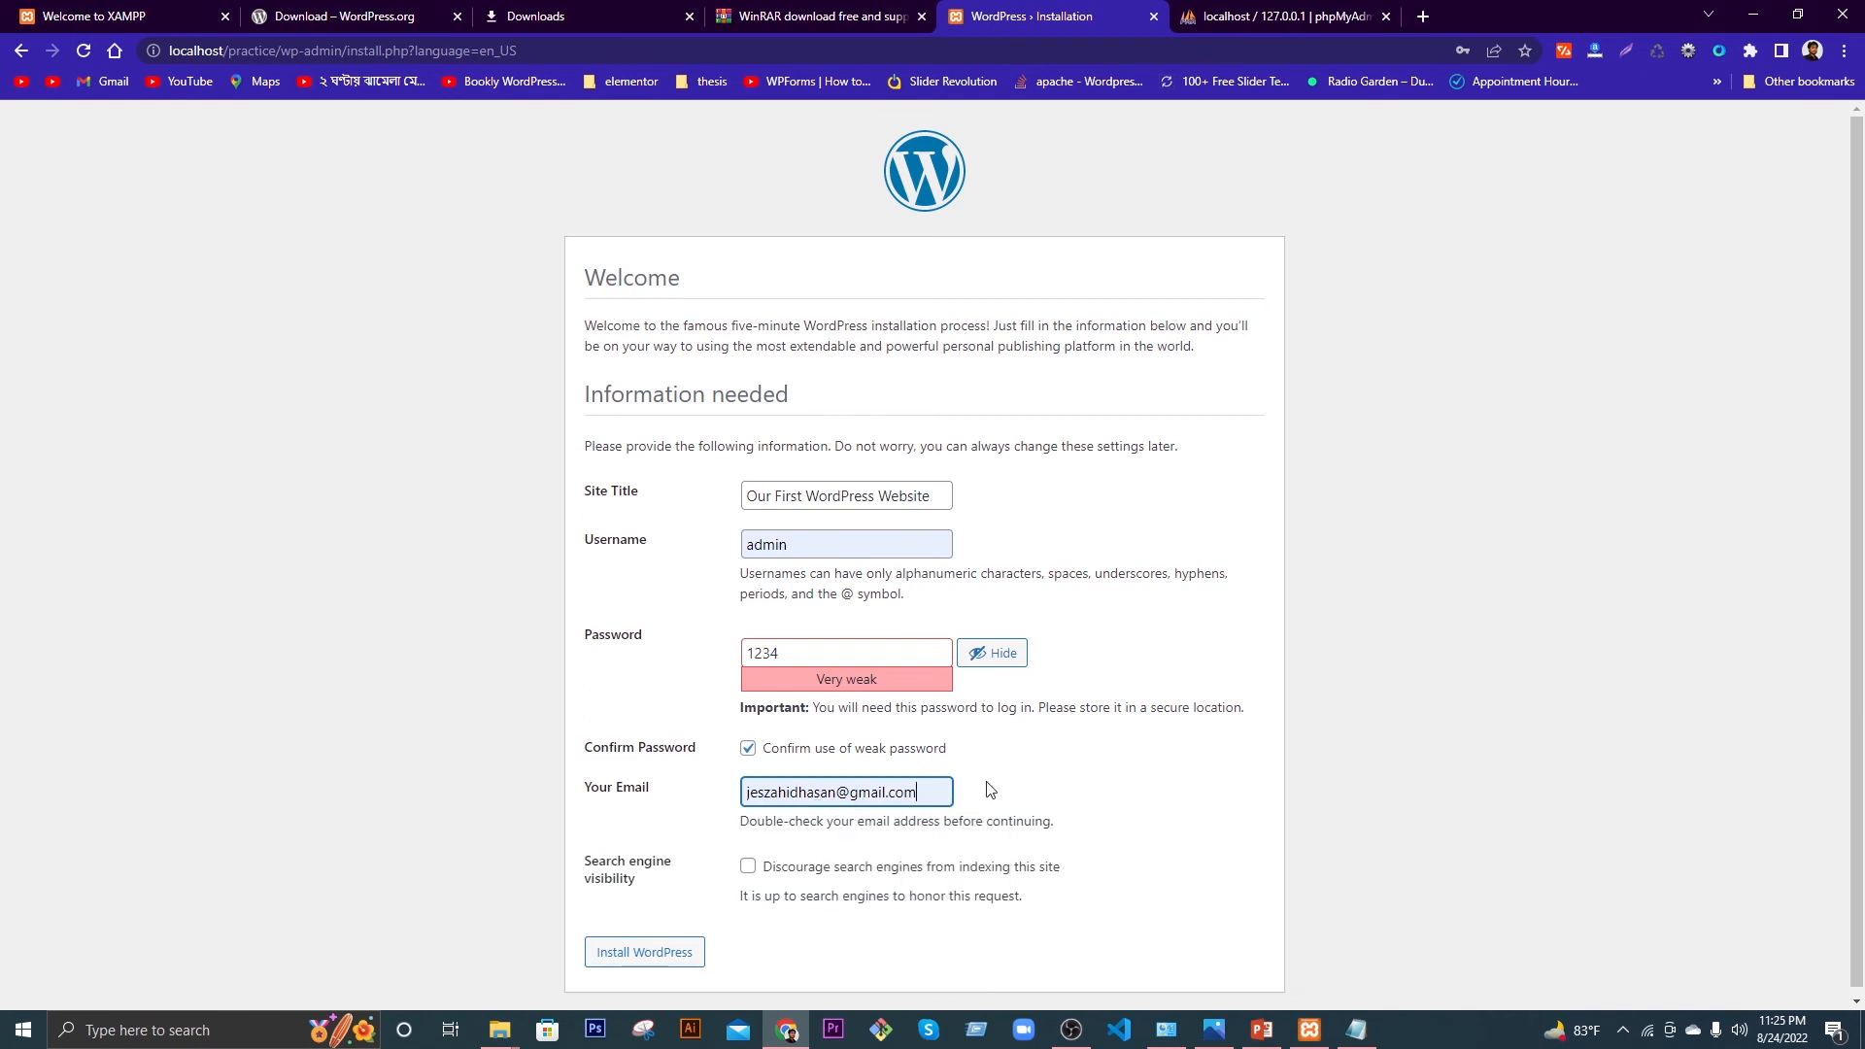
click(1032, 794)
click(665, 954)
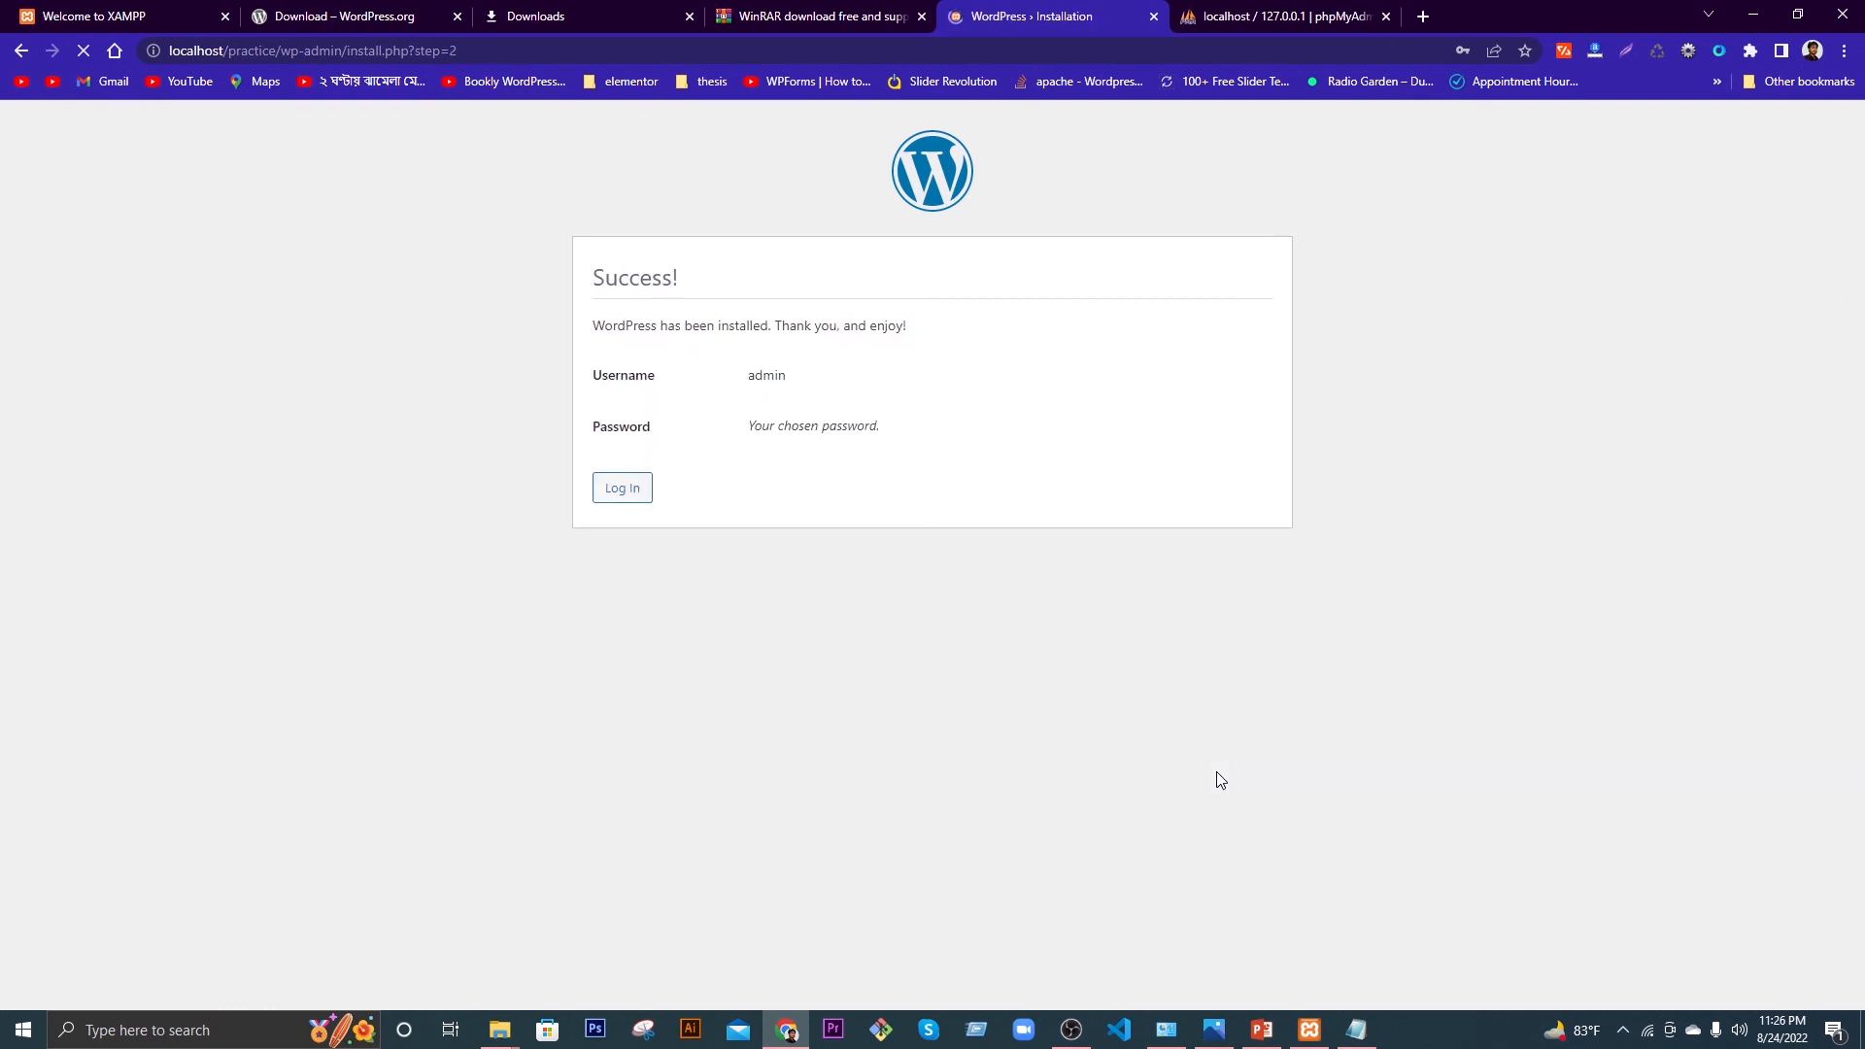
Step: Dismiss Chrome's password prompts and go to the new site's login page
click(1356, 330)
click(1096, 330)
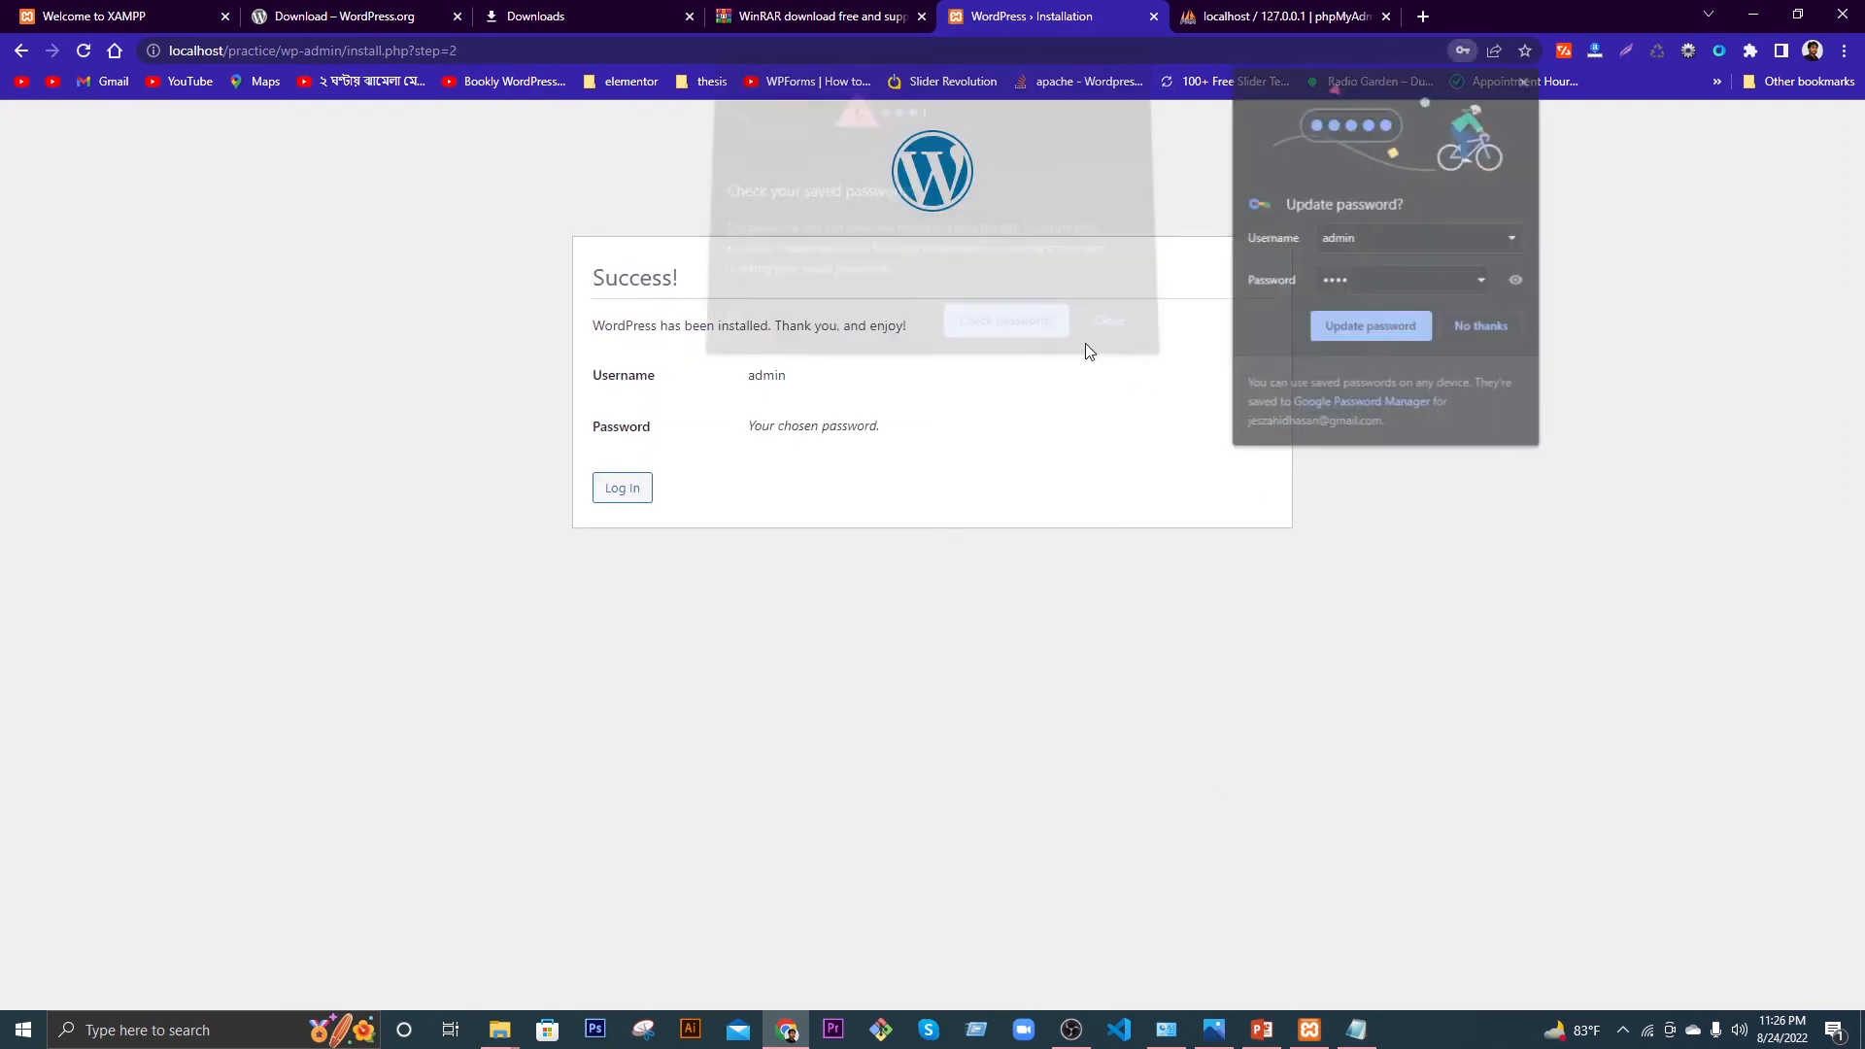
click(1341, 329)
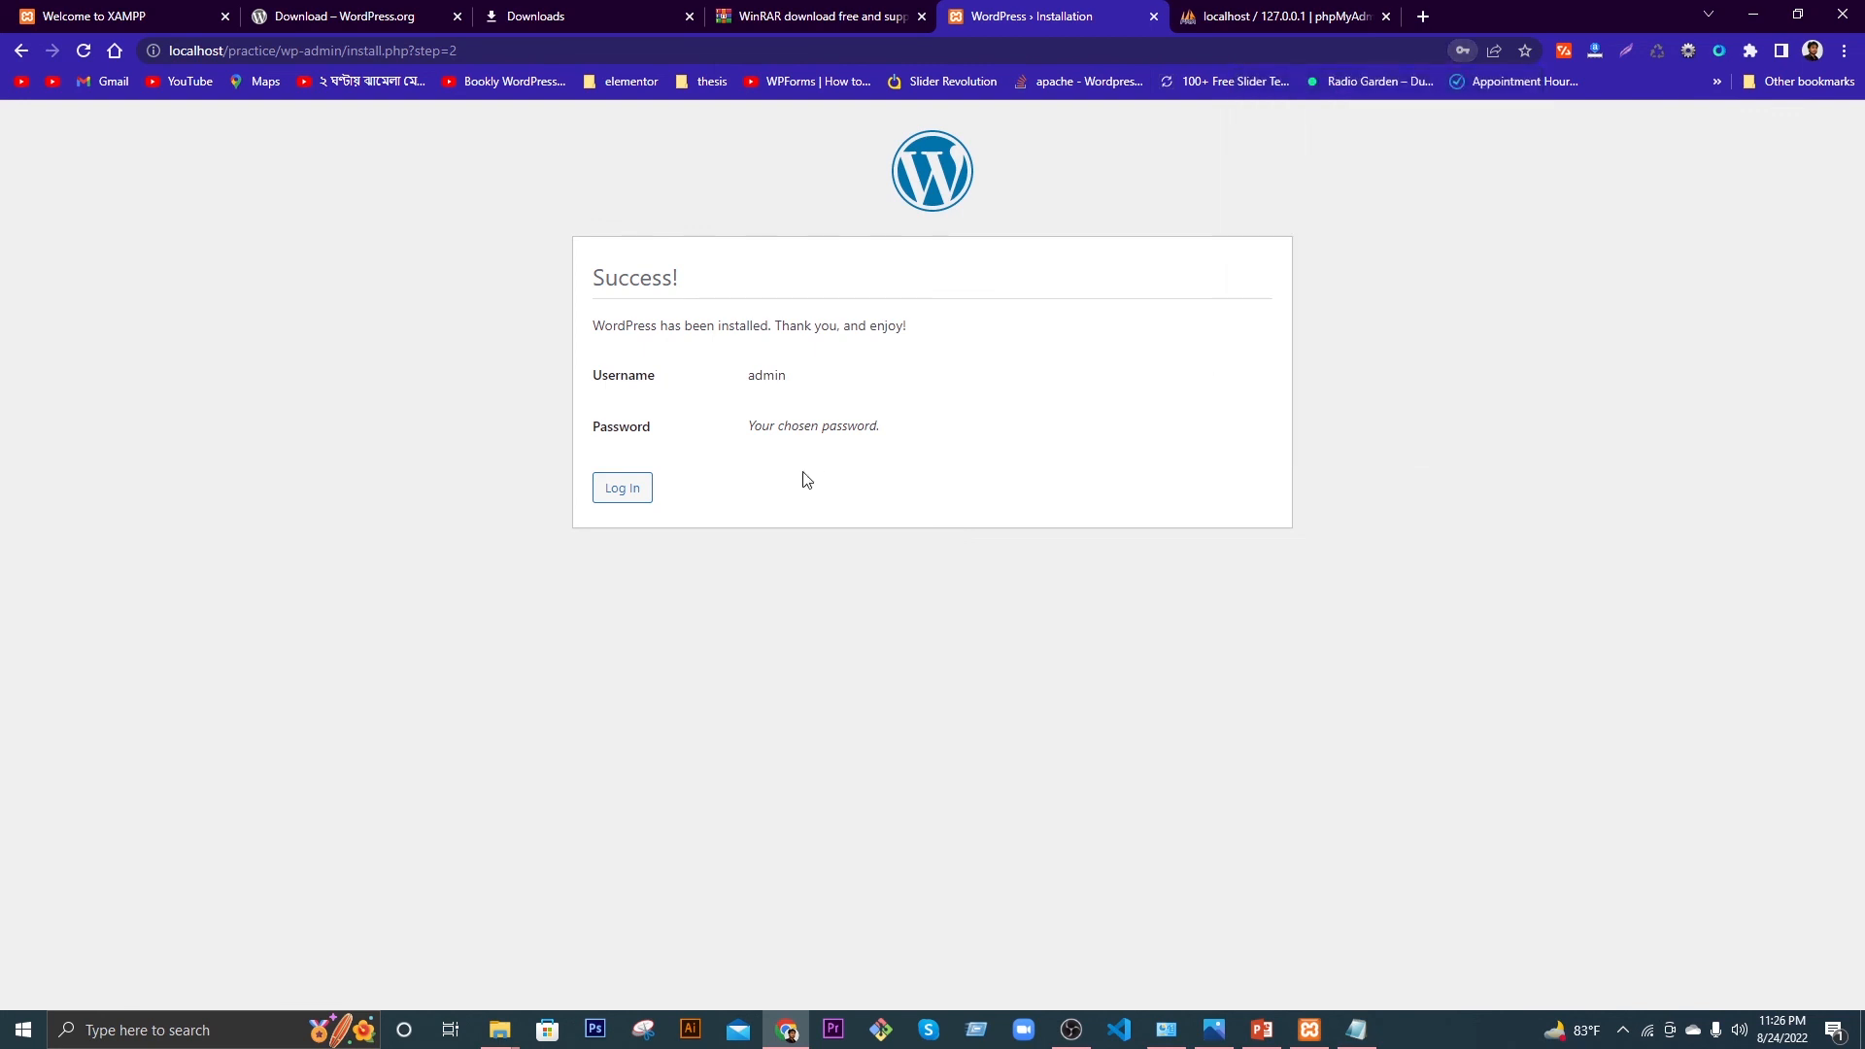
click(621, 497)
Step: Log in as admin with the new password, with Remember Me ticked
click(886, 379)
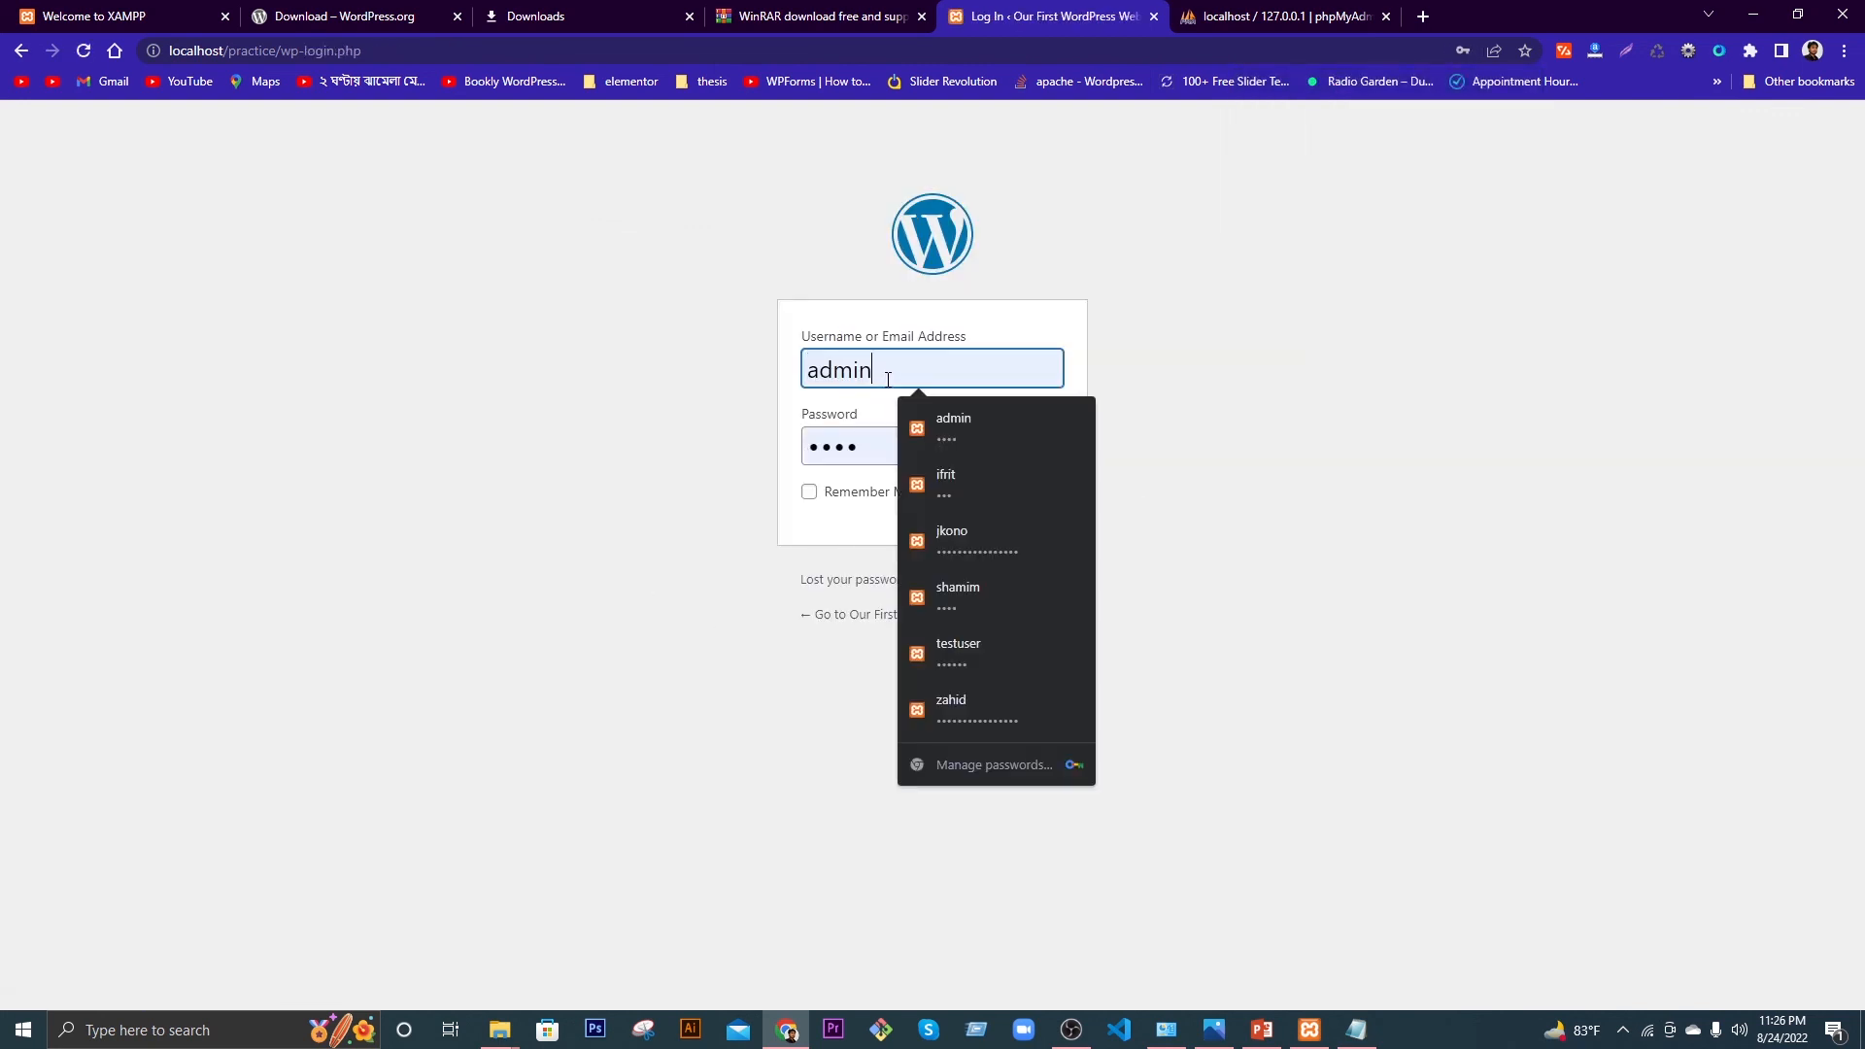
click(1128, 373)
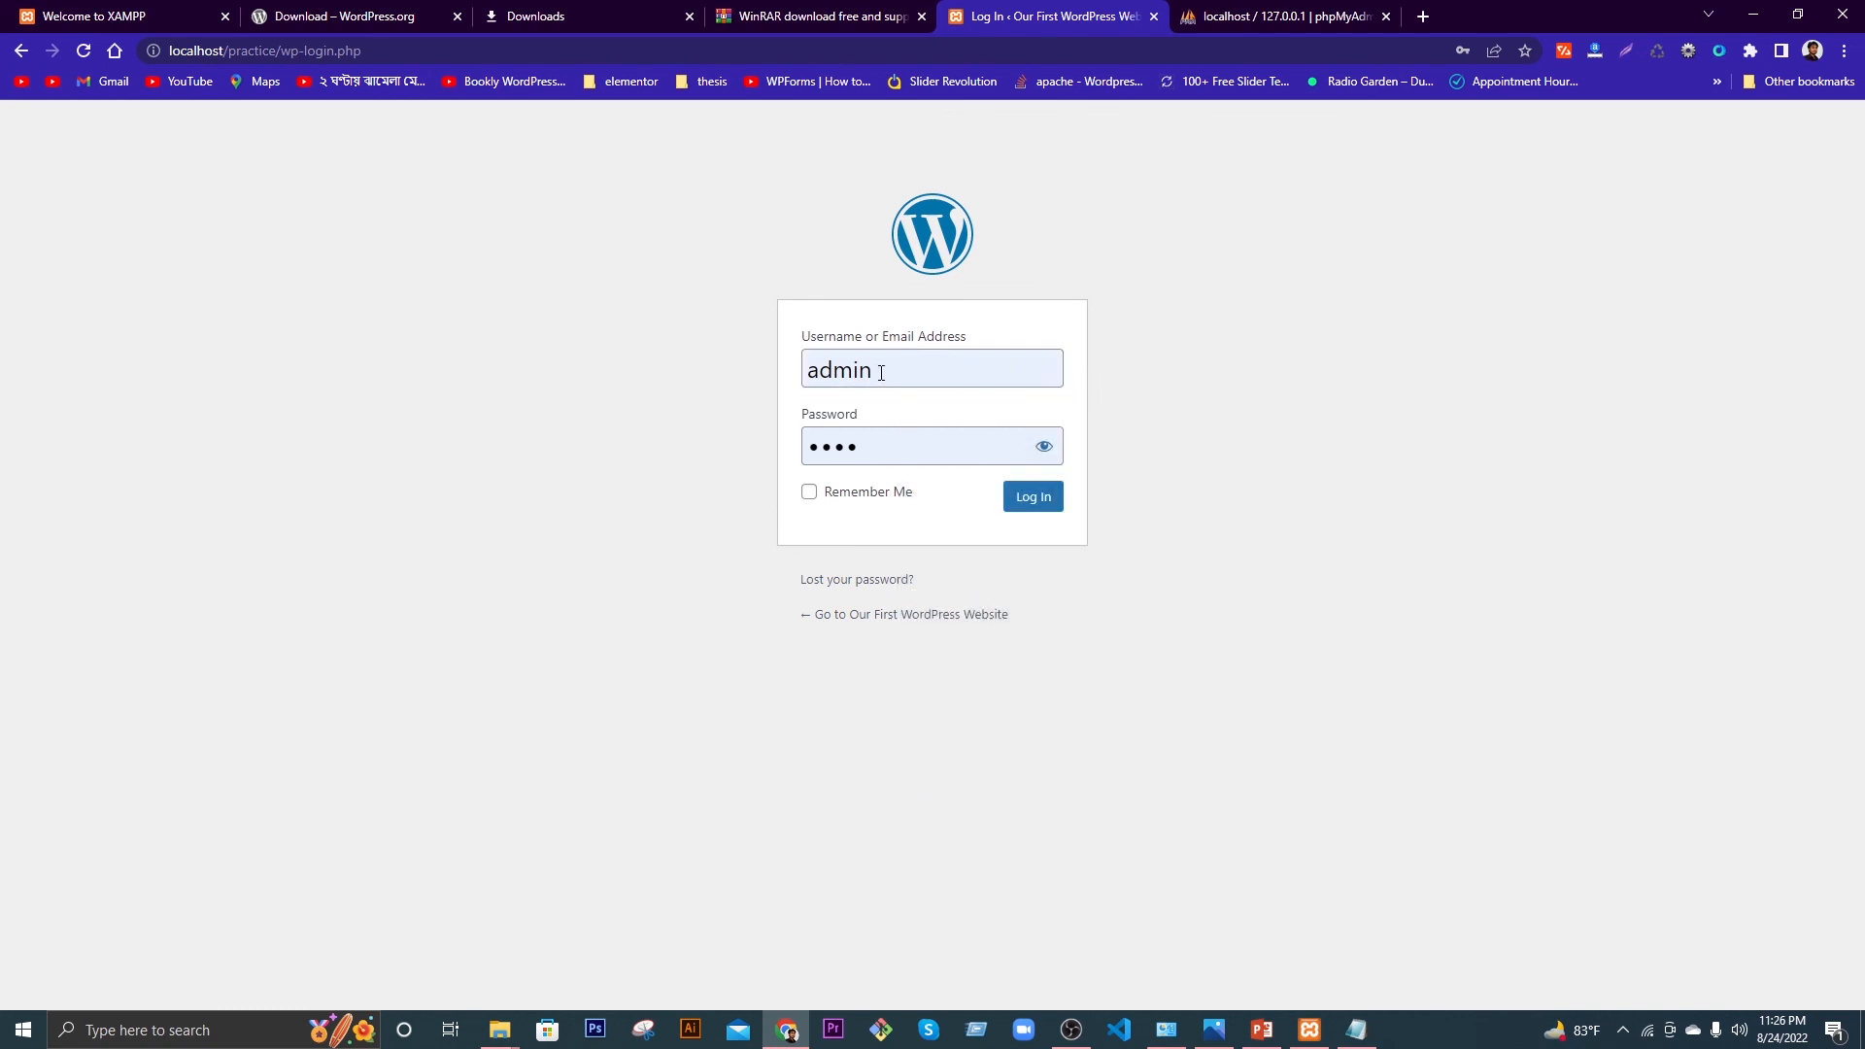
double_click(900, 449)
key(BackSpace)
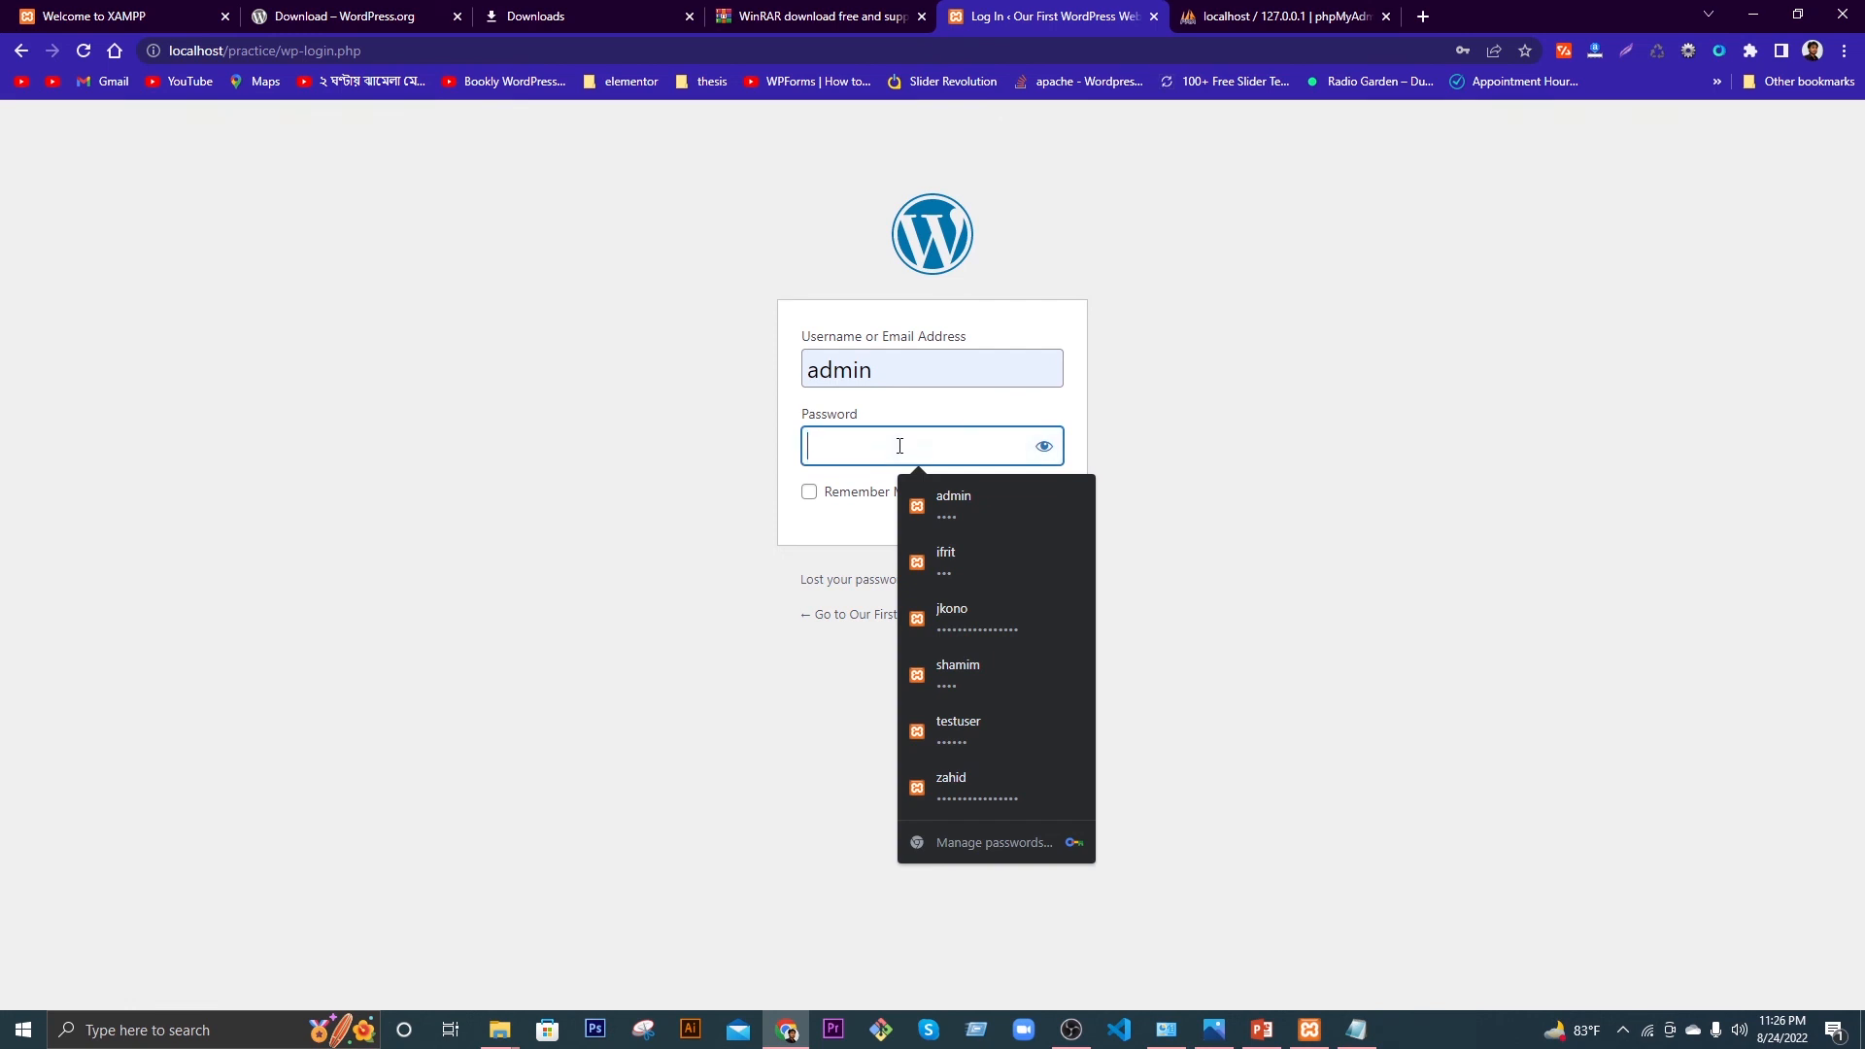
text(1234)
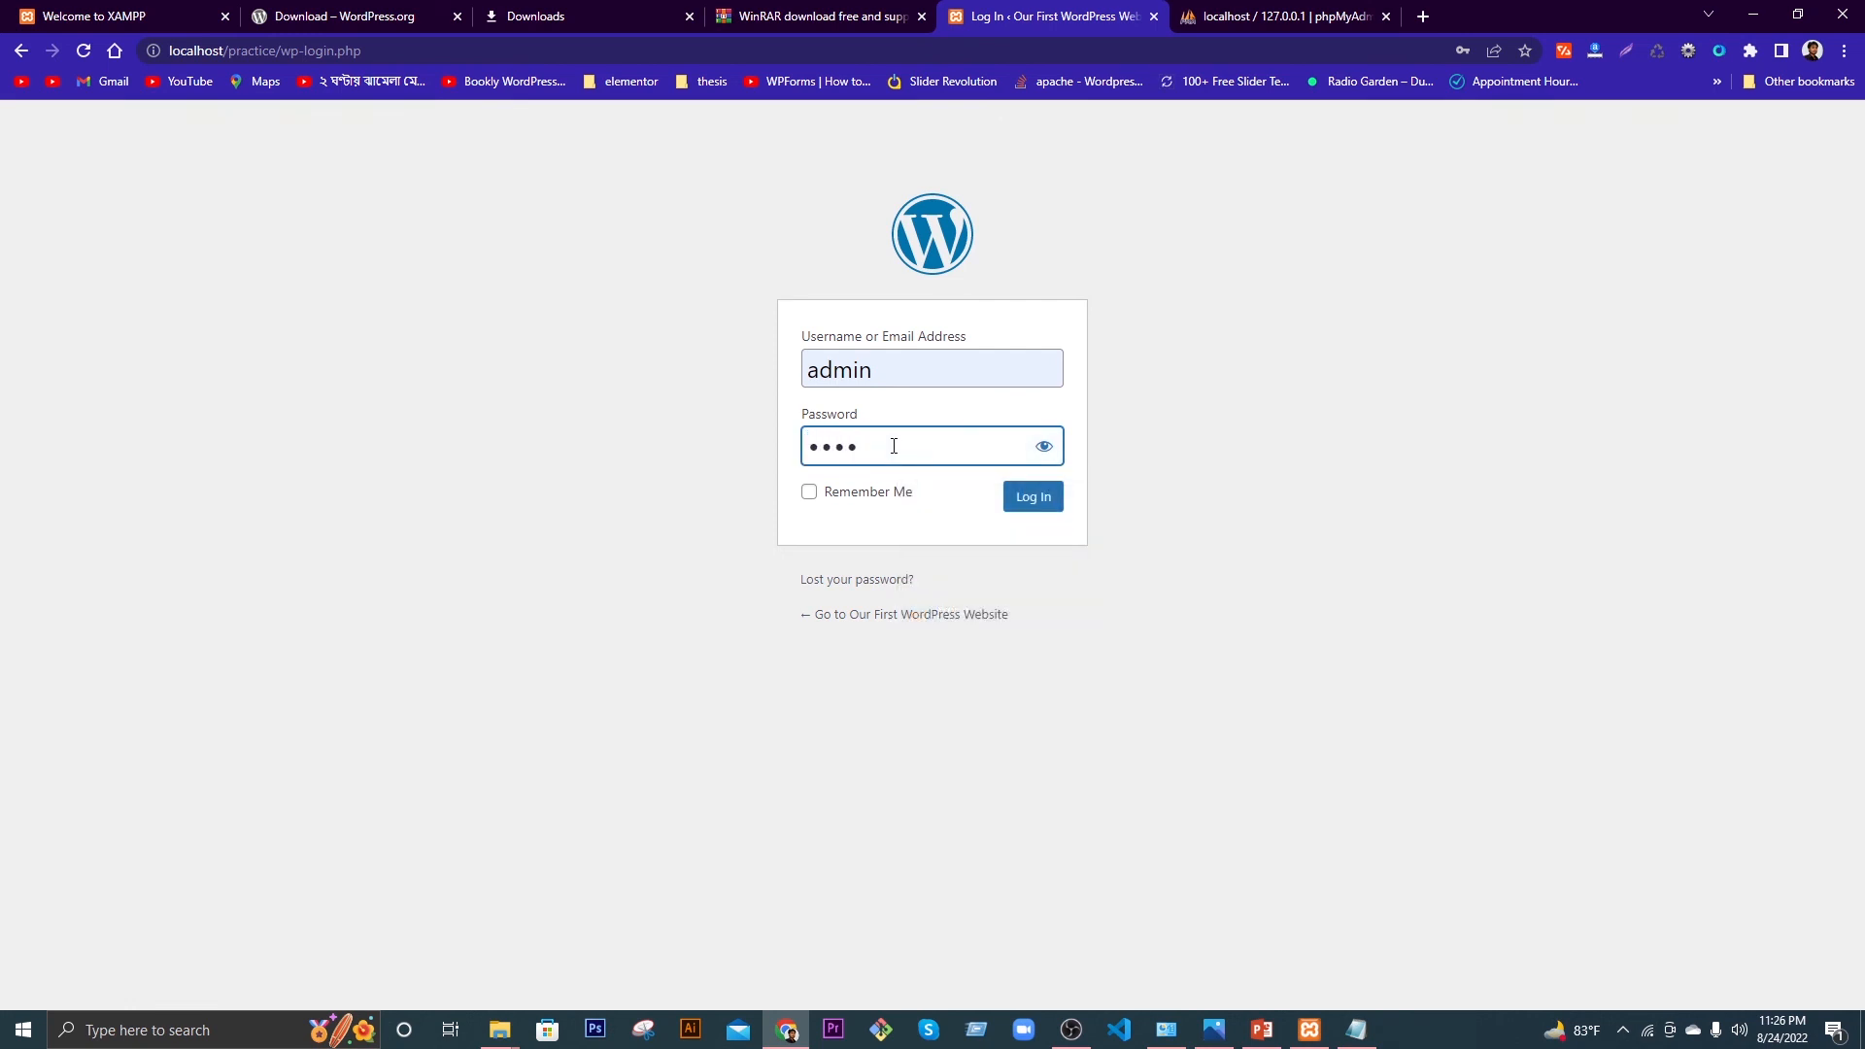
click(895, 494)
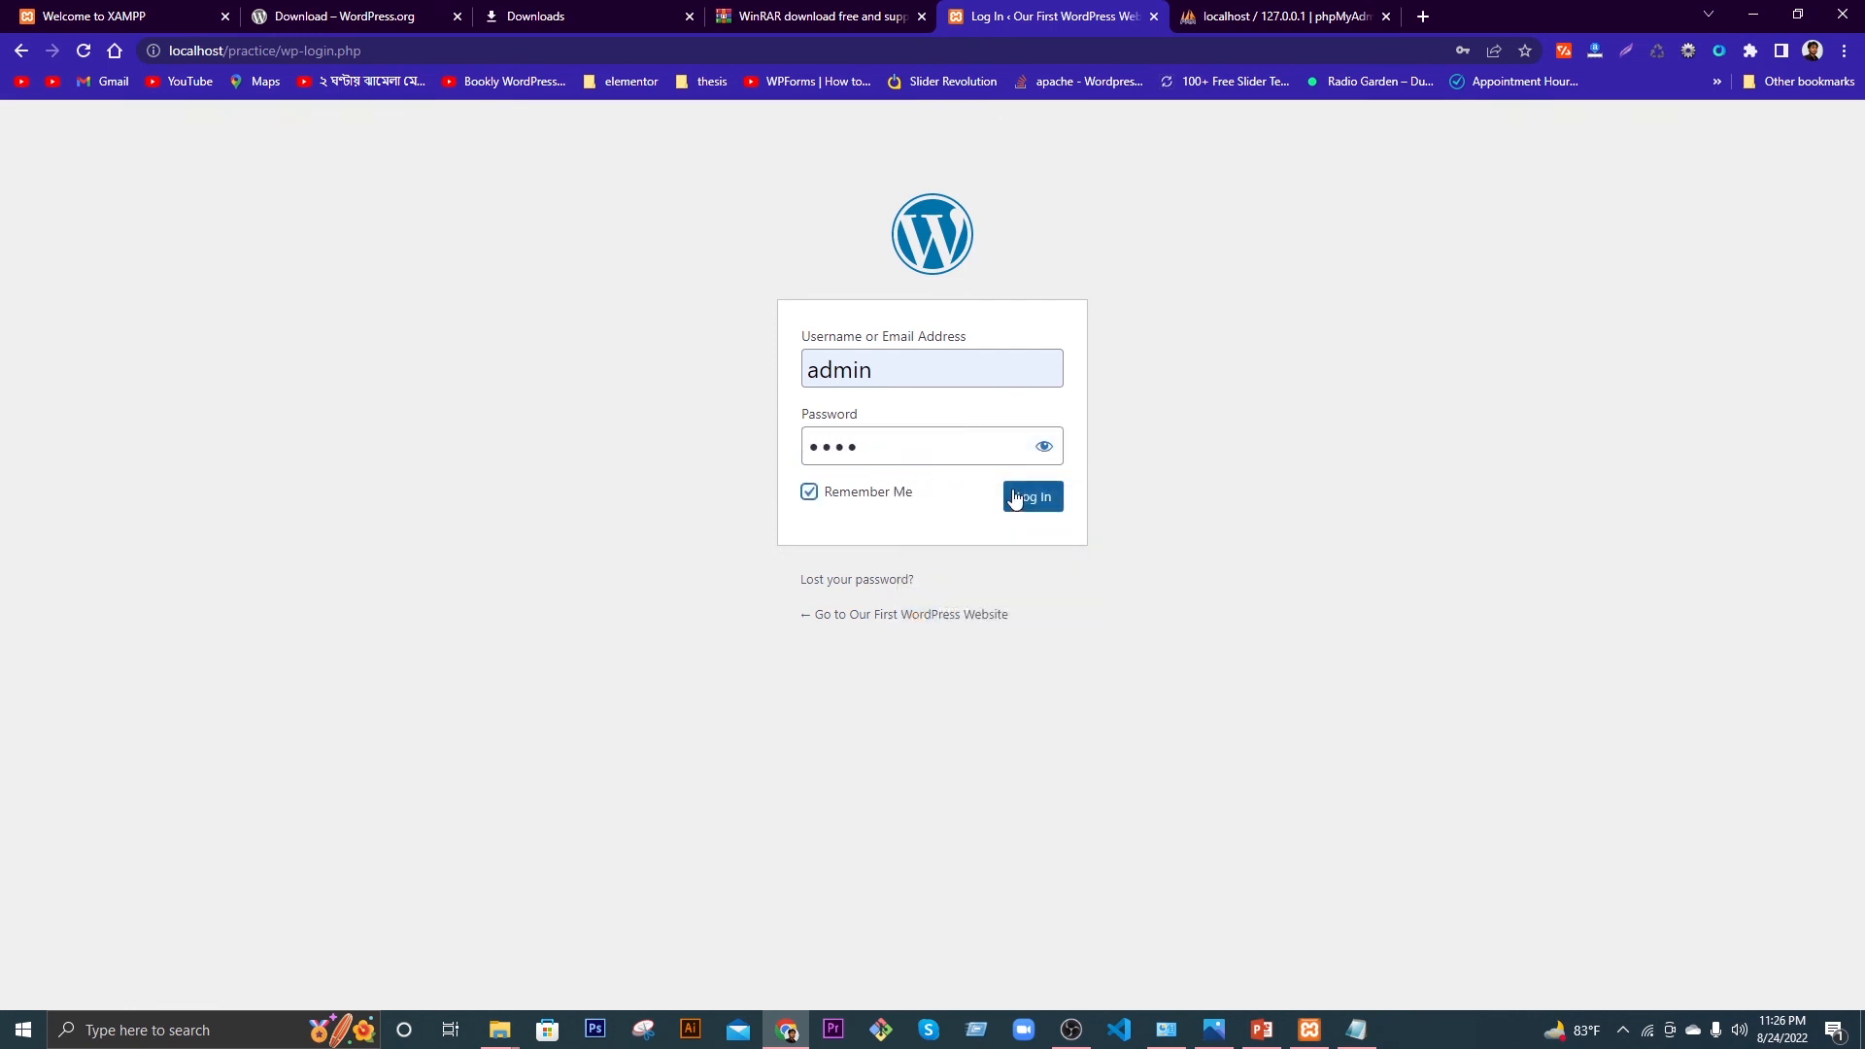
click(1026, 501)
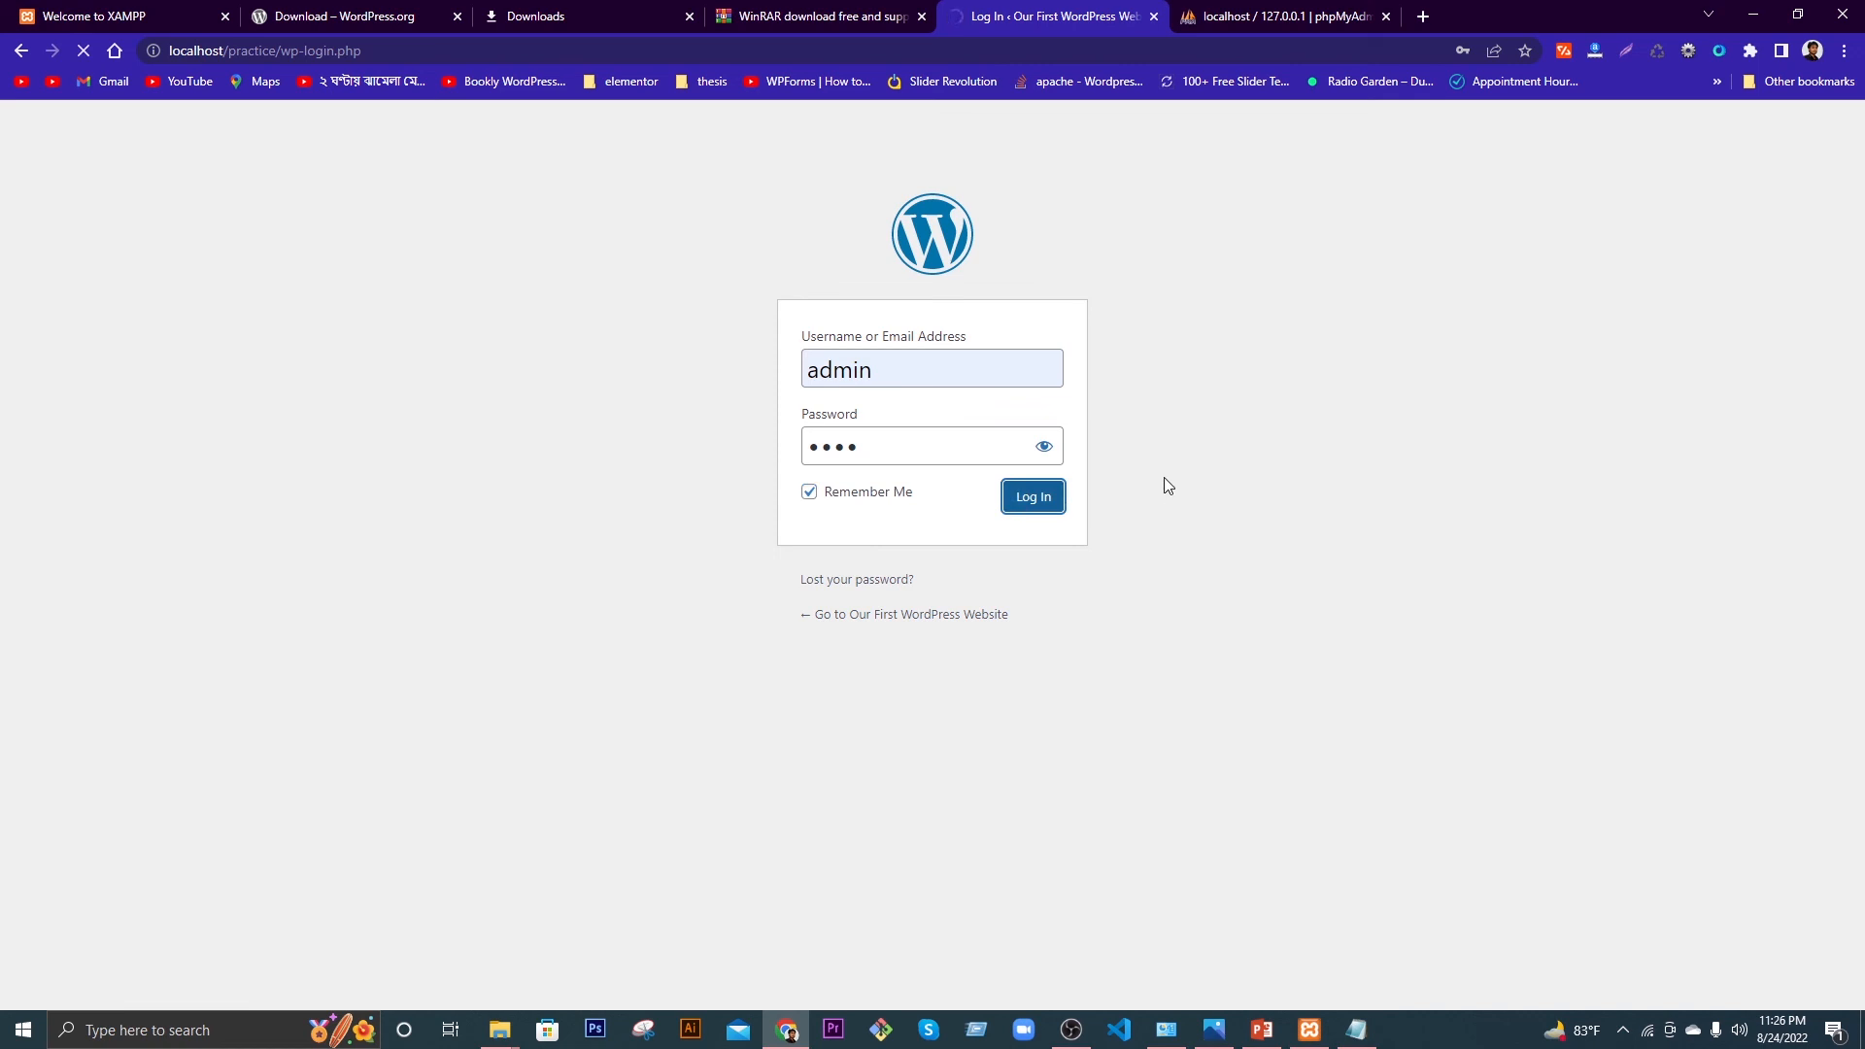